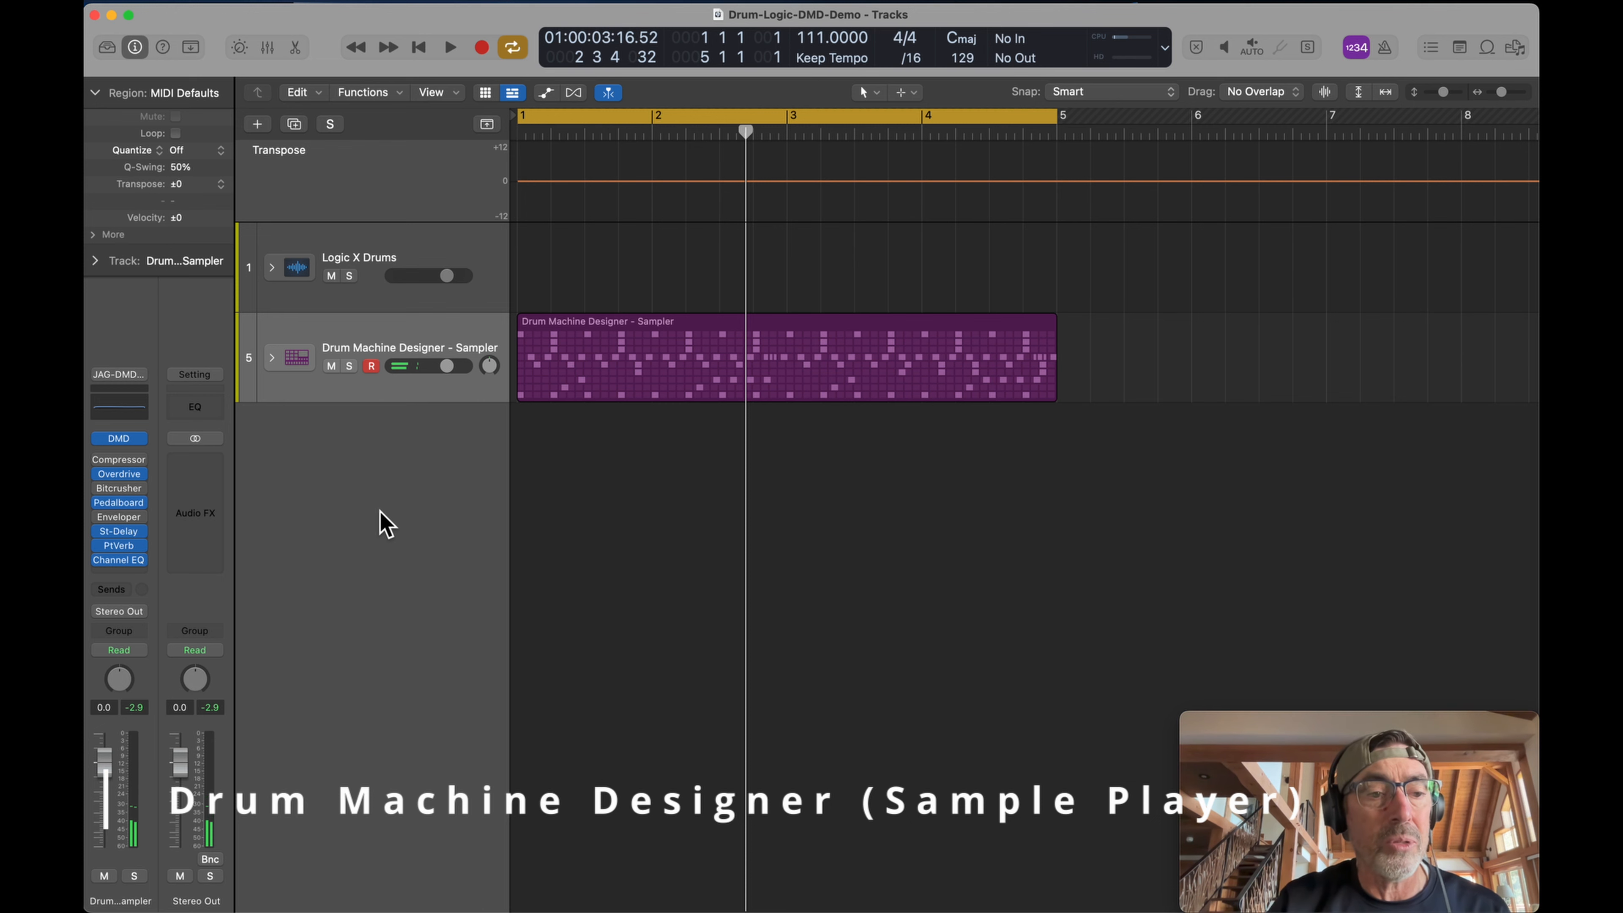
# - Create one software instrument track with Drum Synth as the instrument, and hide the sound library
pyautogui.click(258, 125)
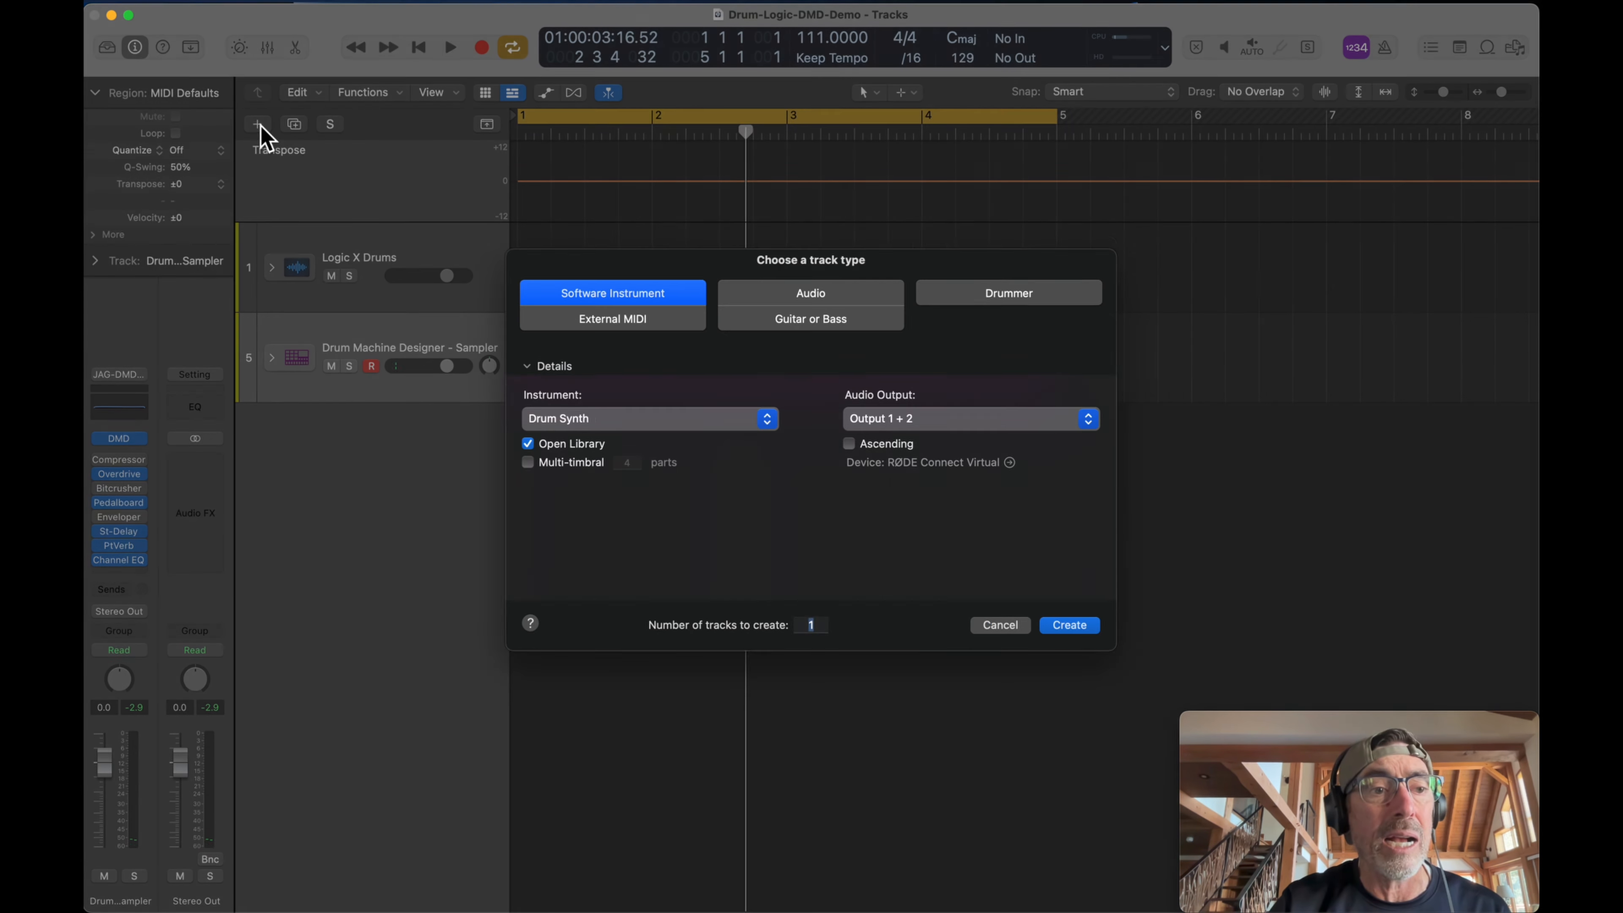
pyautogui.click(770, 430)
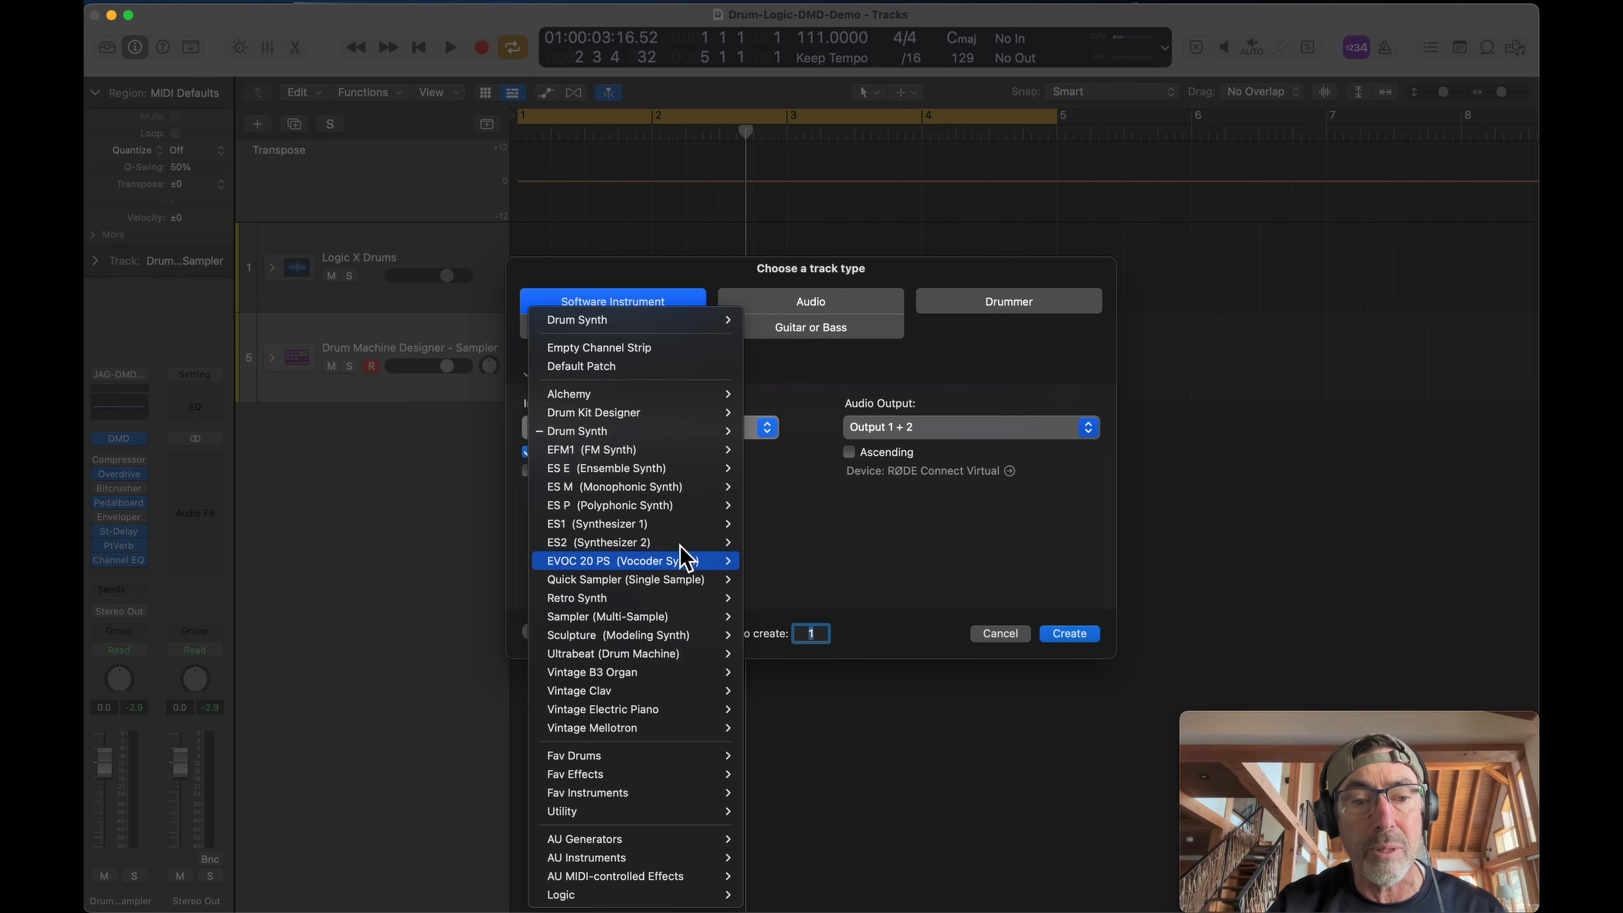
pyautogui.moveTo(674, 434)
pyautogui.click(777, 436)
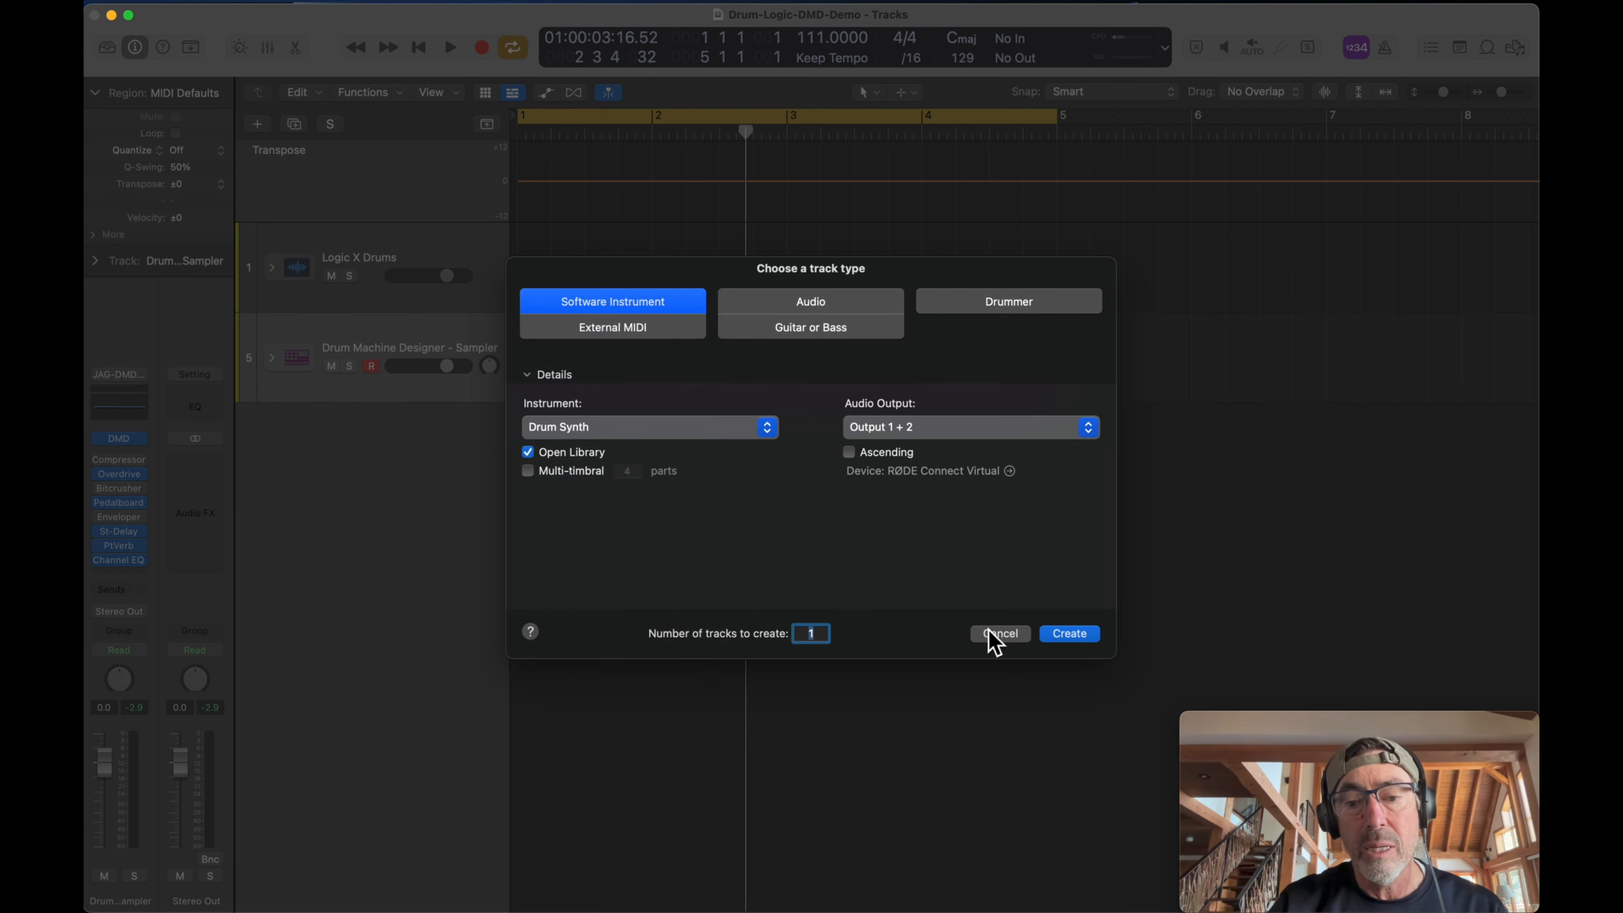
pyautogui.click(1076, 639)
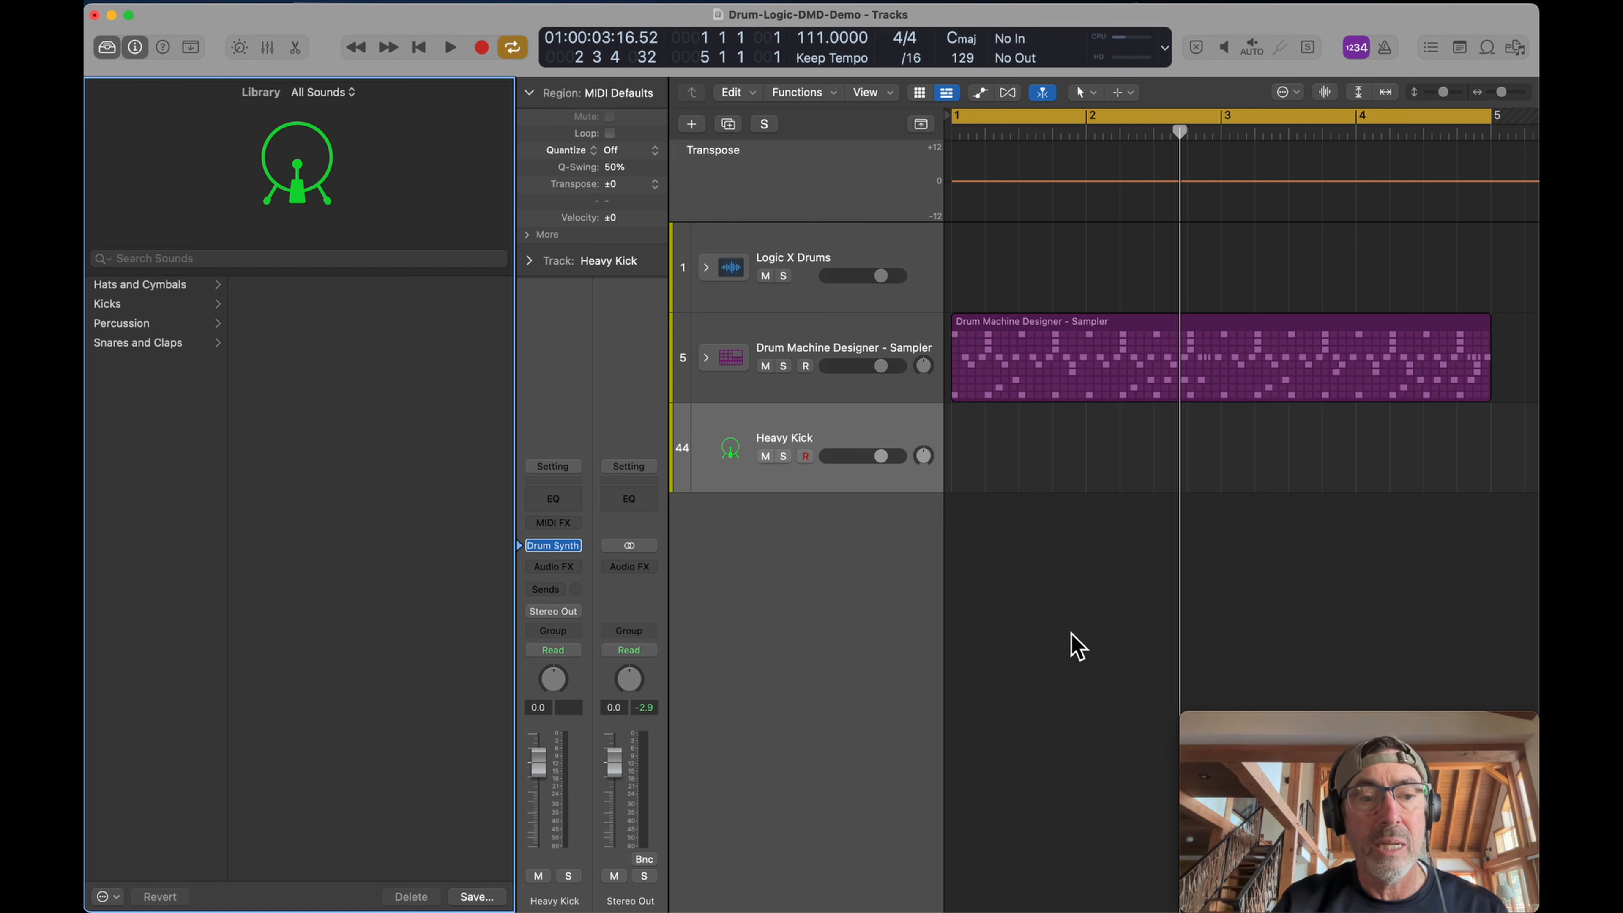
pyautogui.click(114, 53)
# - Open the Drum Synth instrument on the Heavy Kick track to view its controls, and close it
pyautogui.moveTo(130, 545)
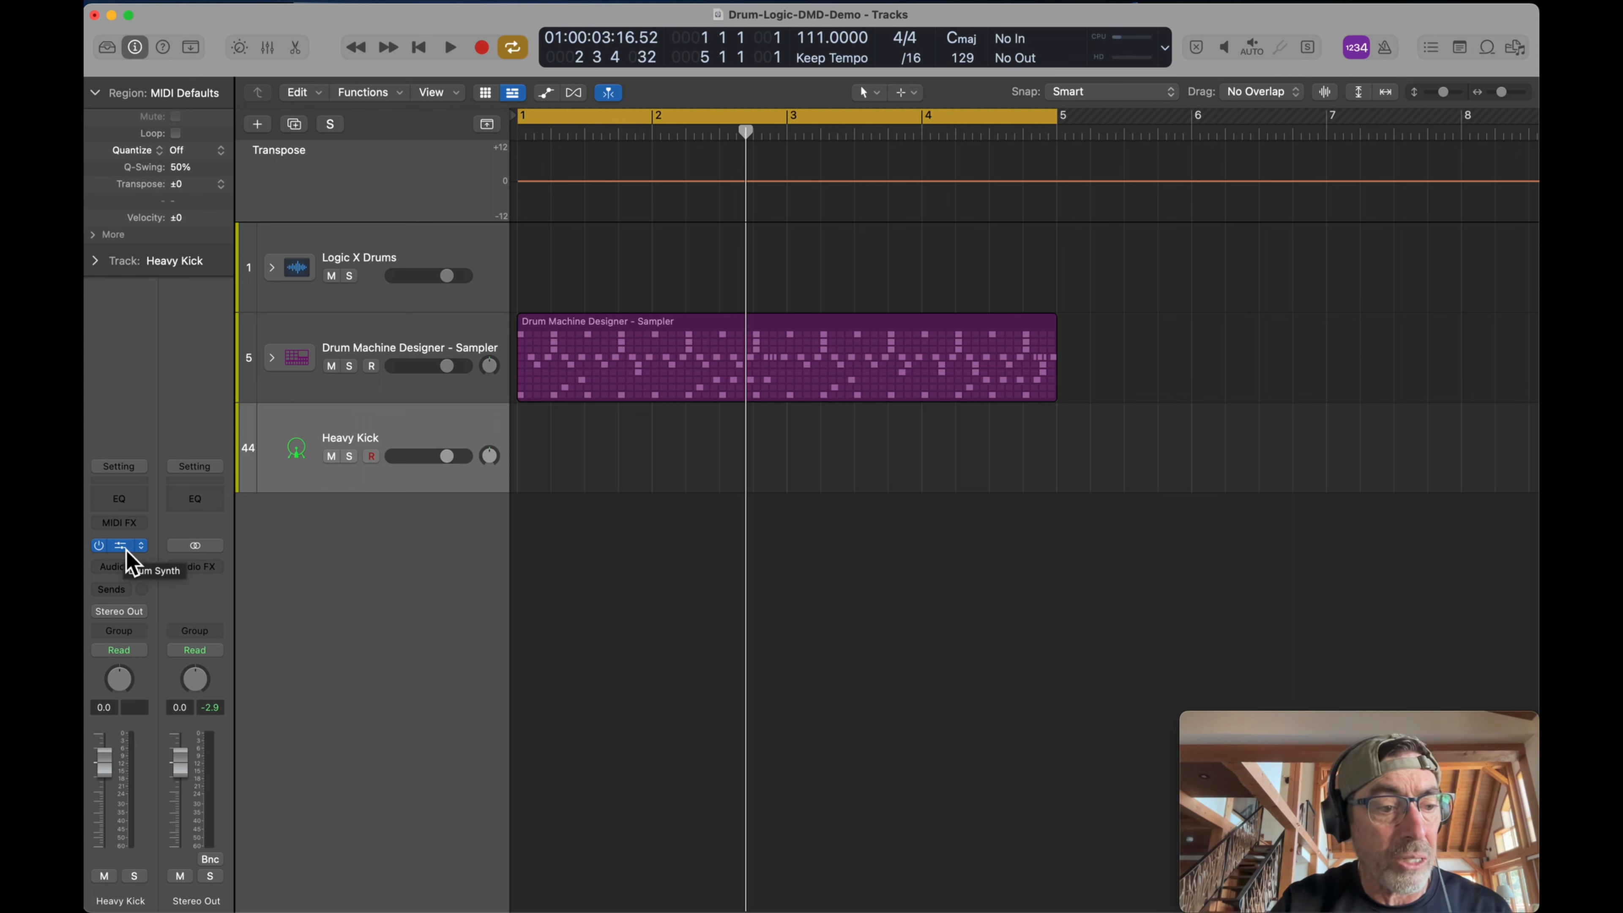
pyautogui.click(125, 547)
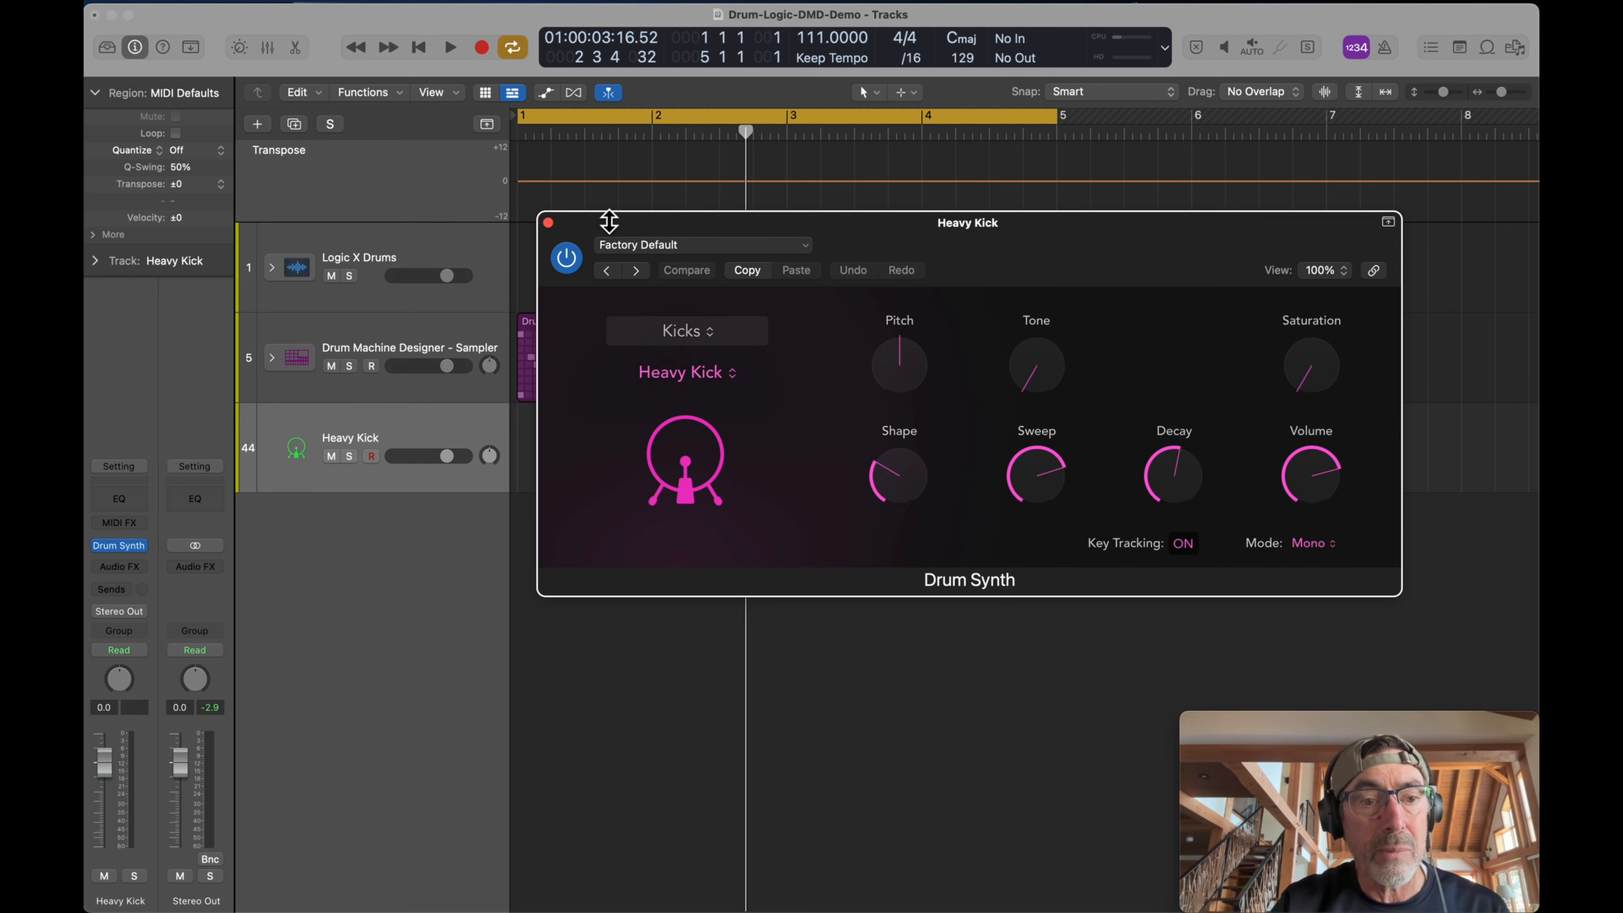
pyautogui.click(548, 222)
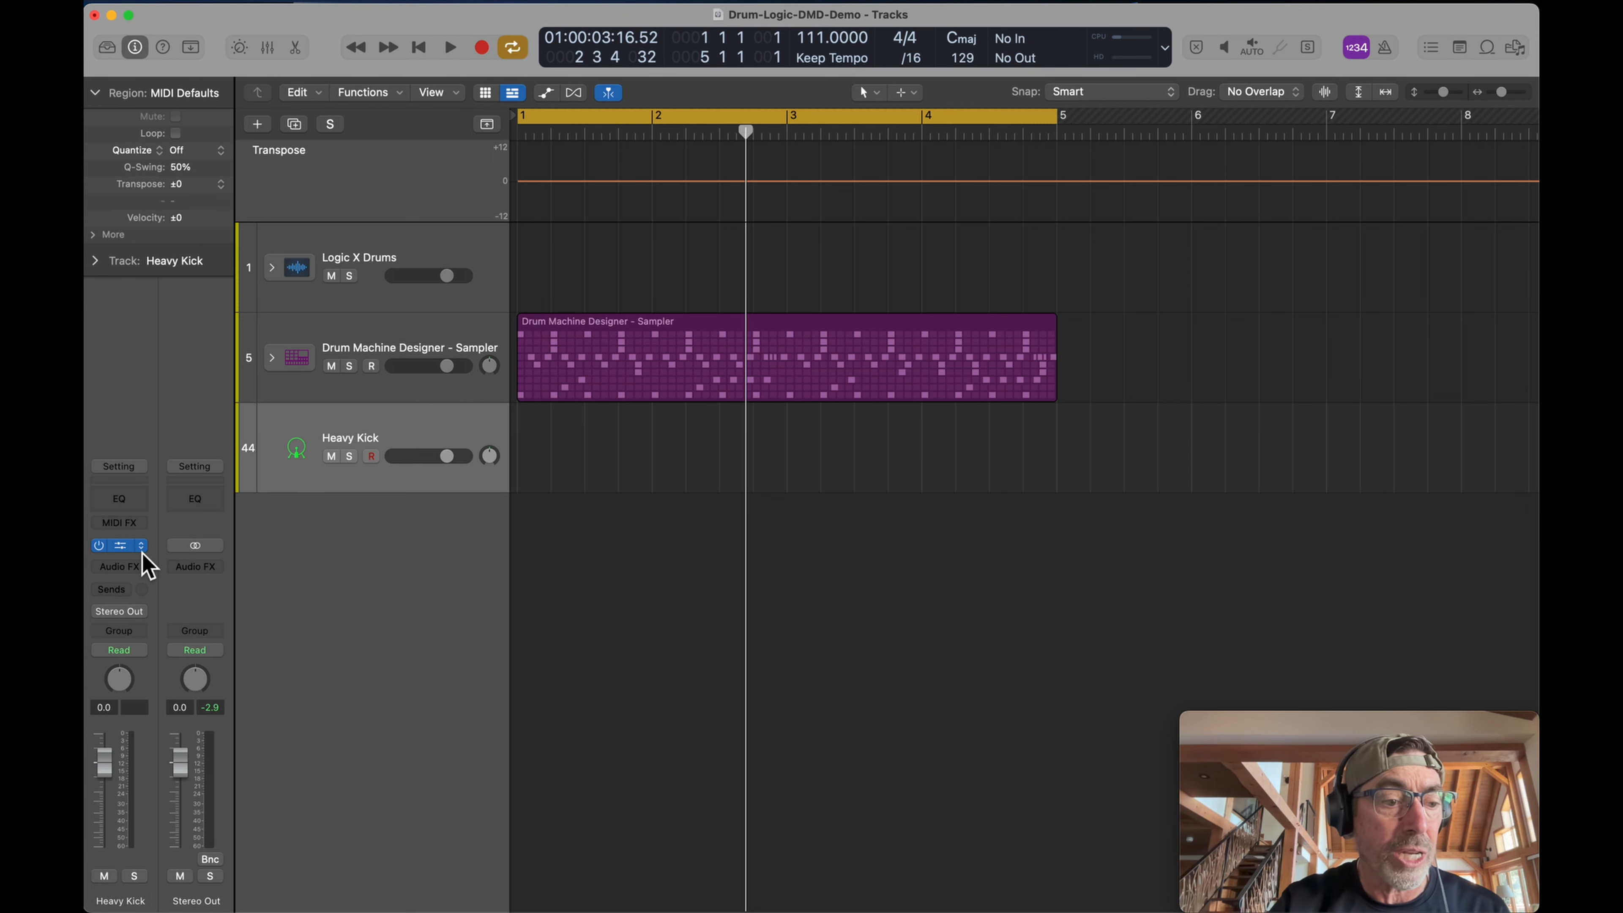
# - Replace Drum Synth with Drum Machine Designer on the Heavy Kick track and load the user patch JAG-DMD-Virgins Kit
pyautogui.click(141, 549)
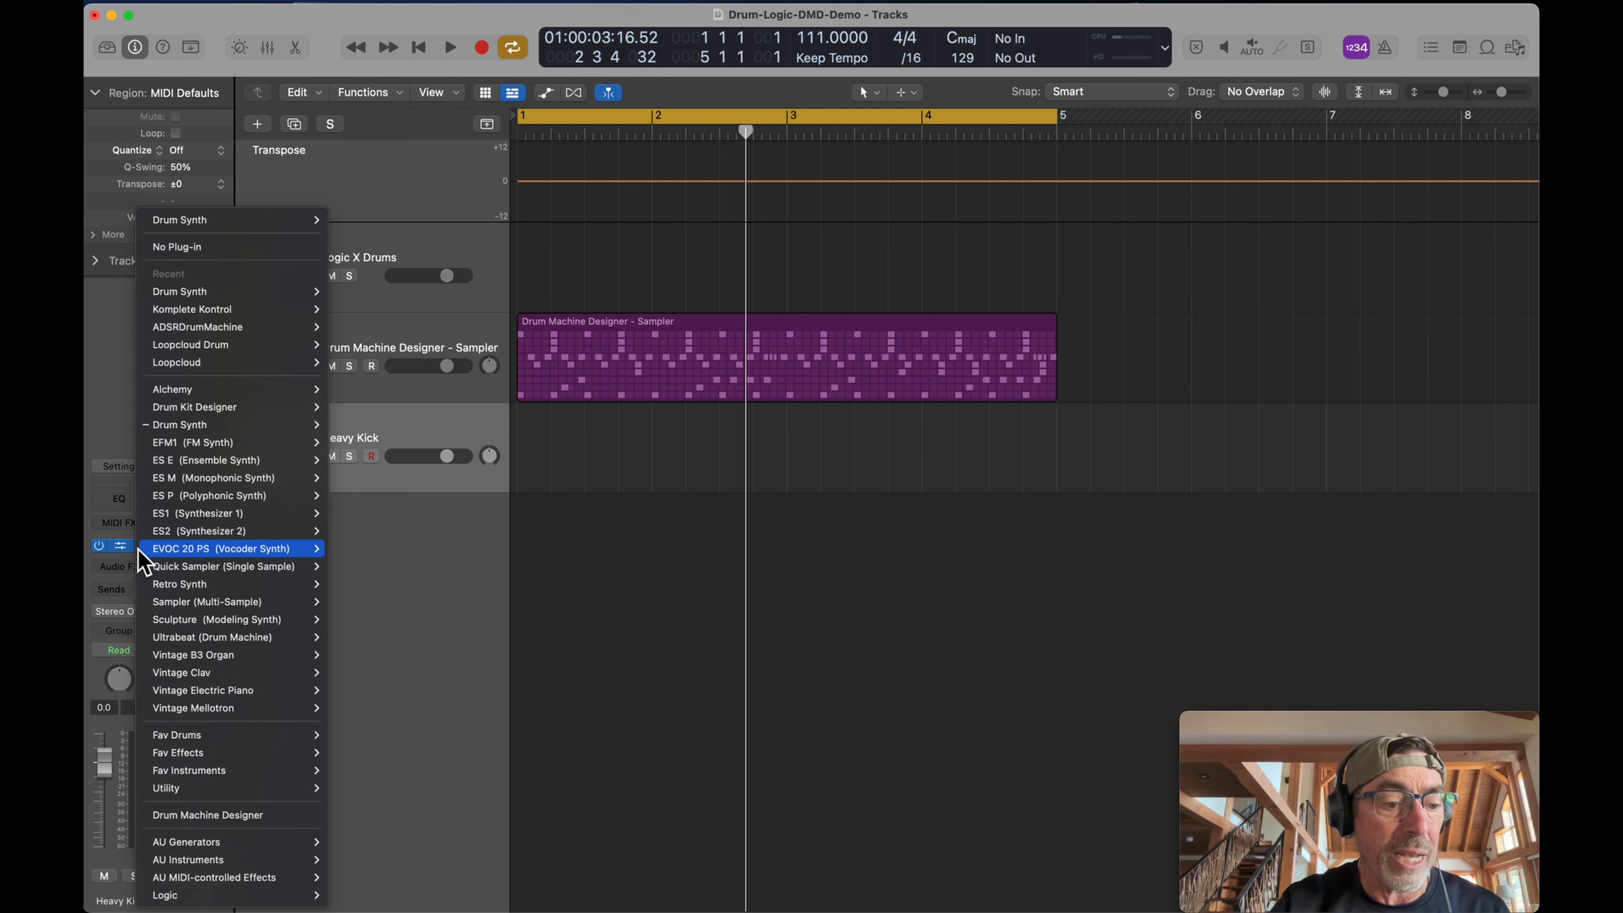
pyautogui.click(221, 817)
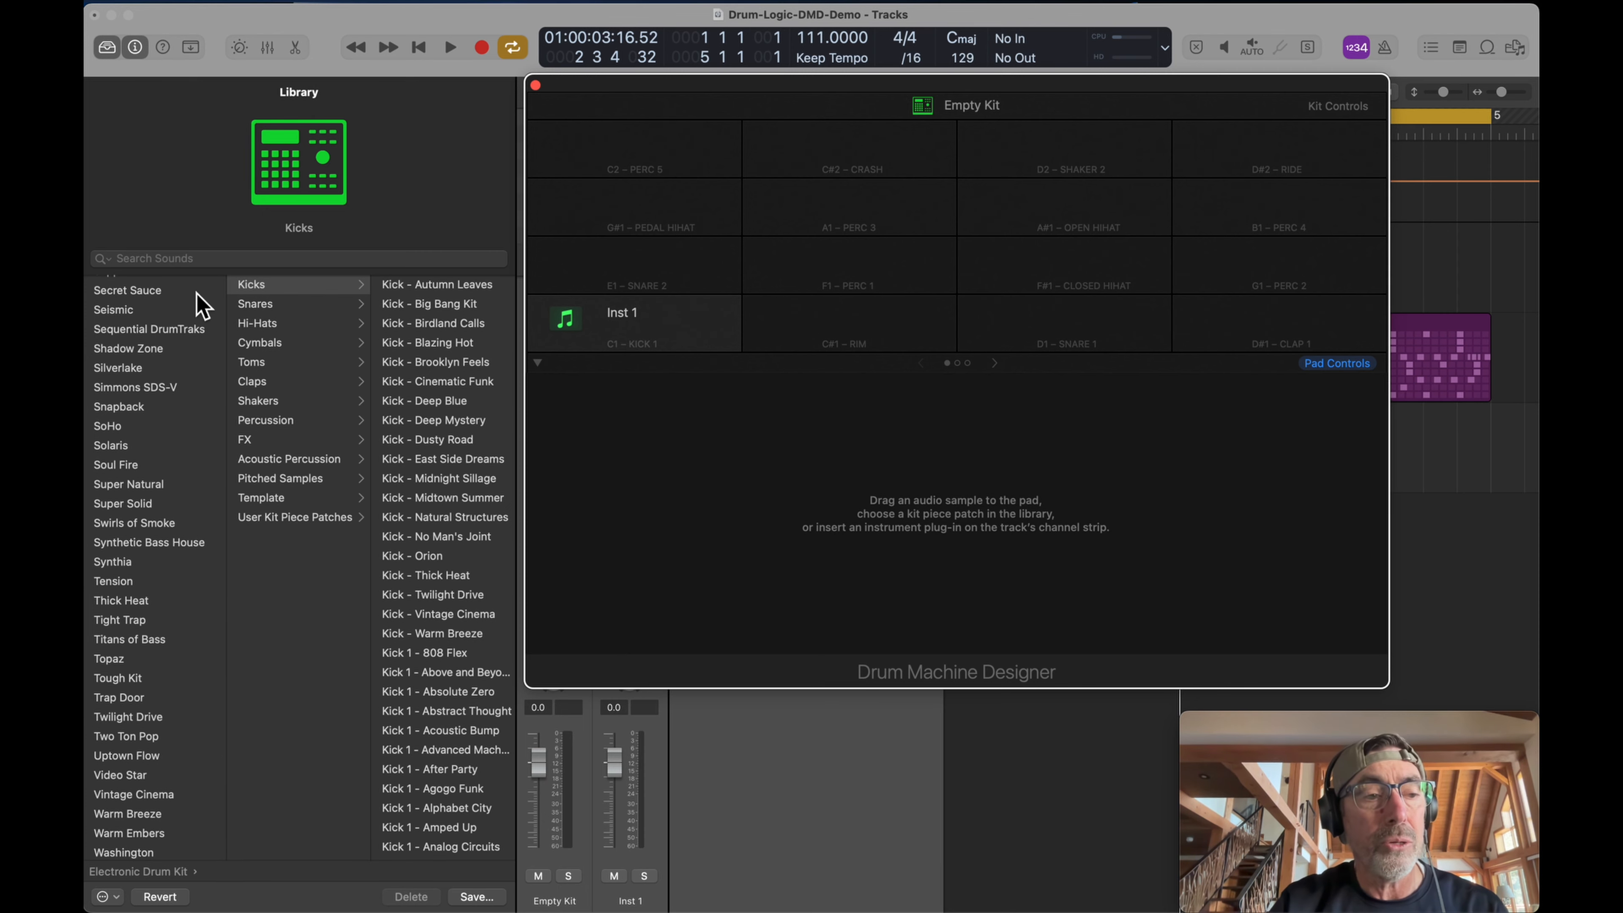
pyautogui.scroll(10, 199, 320)
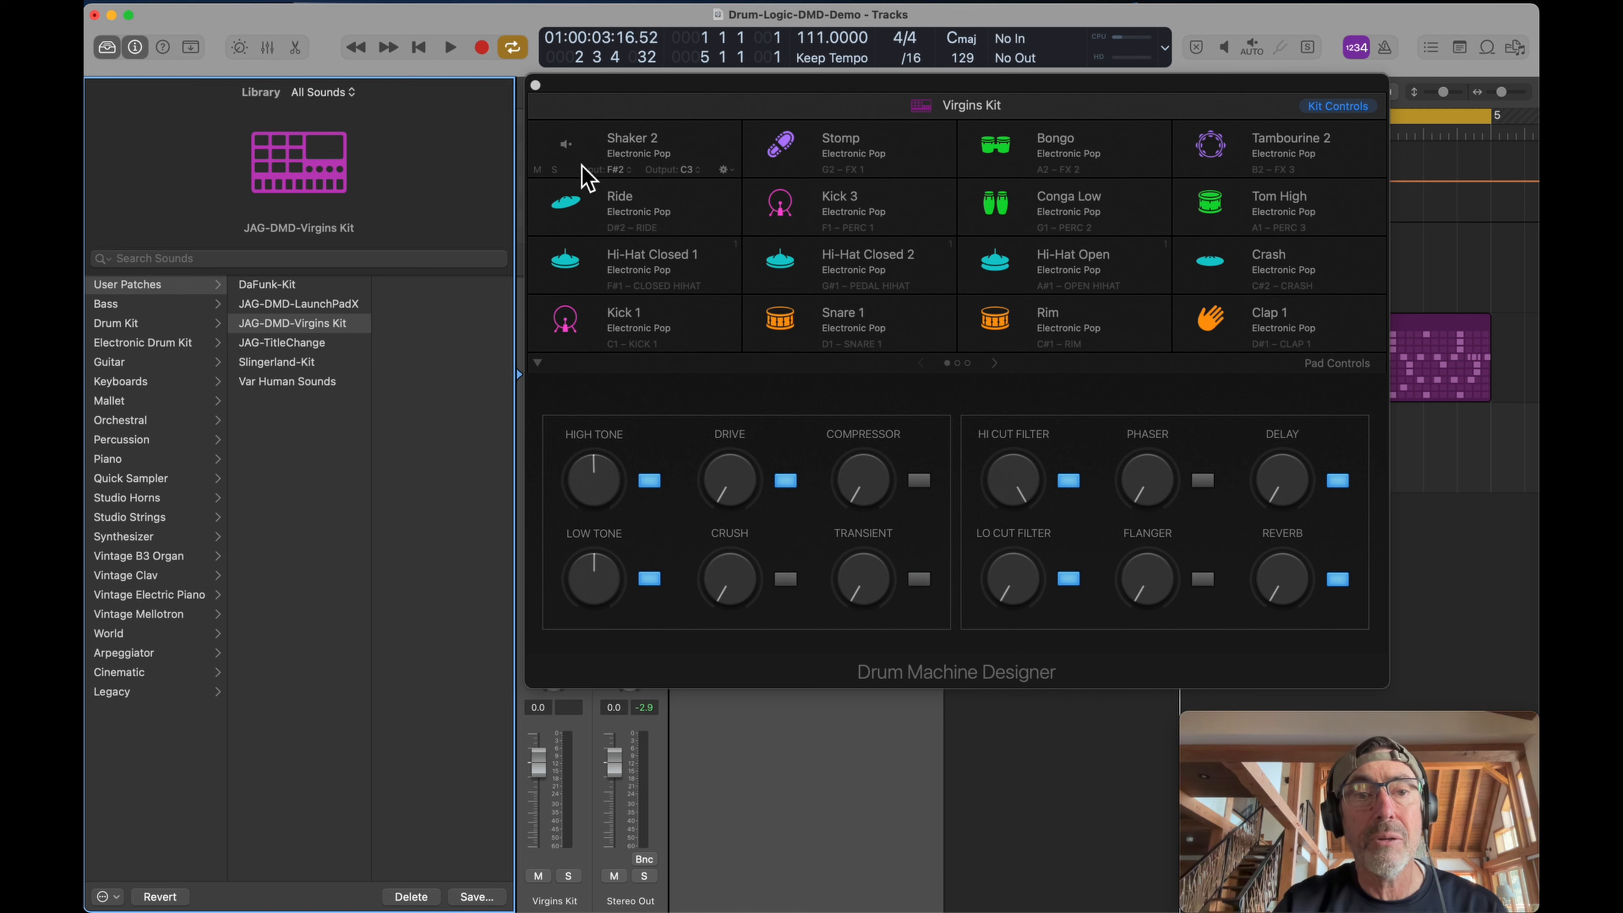
# - Audition the Shaker 2, Ride, Hi-Hat Closed 1 and Kick 1 pads of the Virgins Kit
pyautogui.click(635, 176)
pyautogui.click(569, 154)
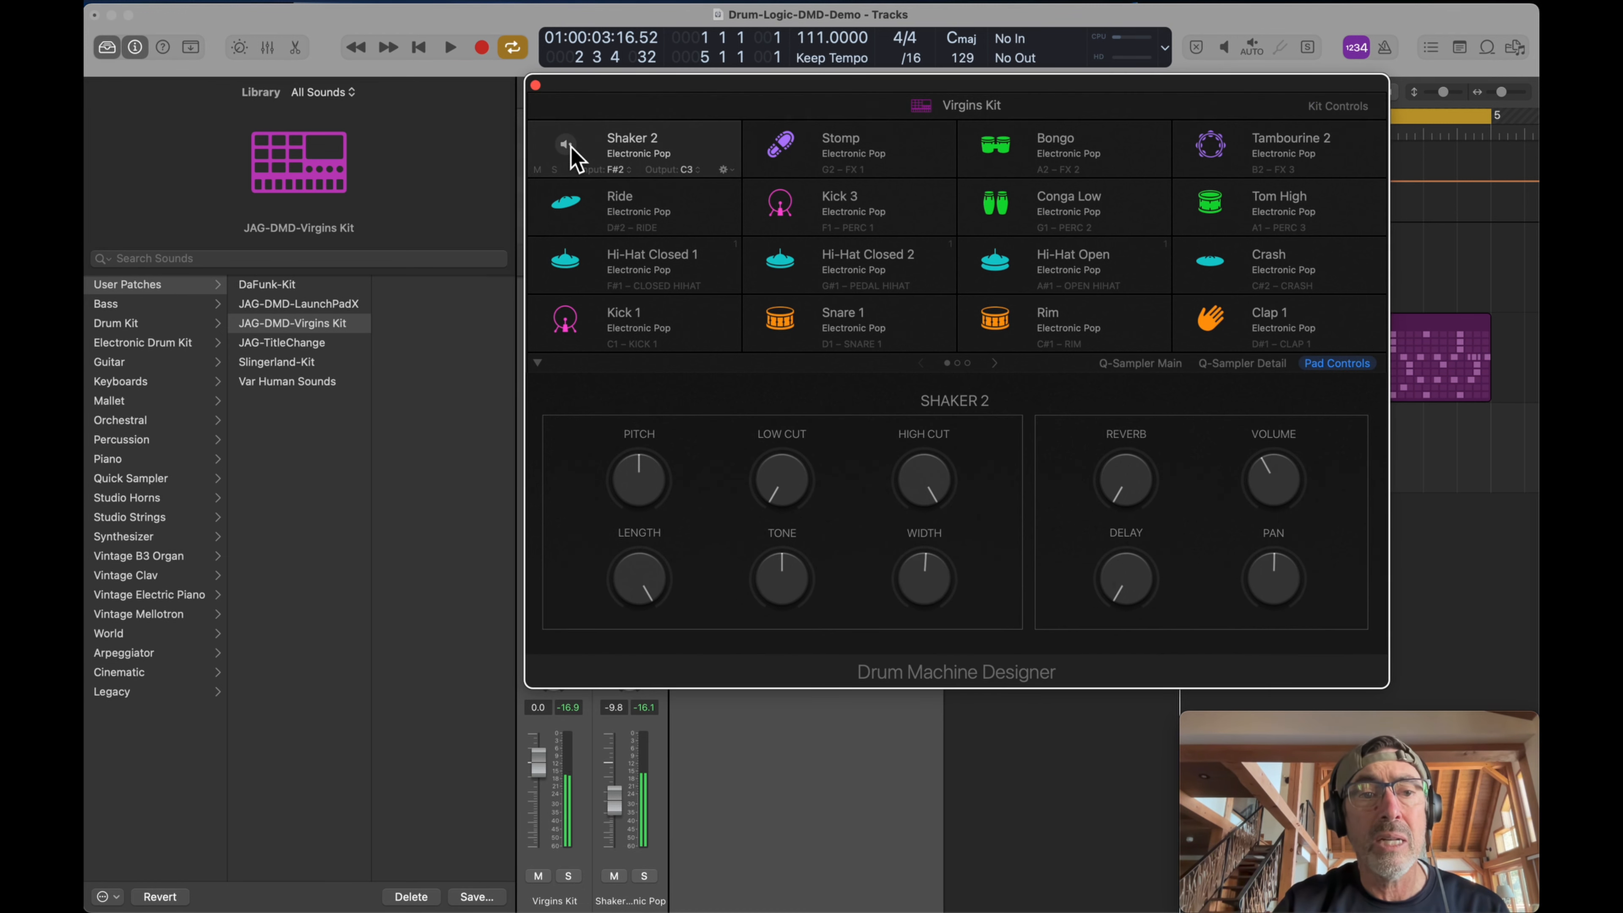
pyautogui.click(581, 211)
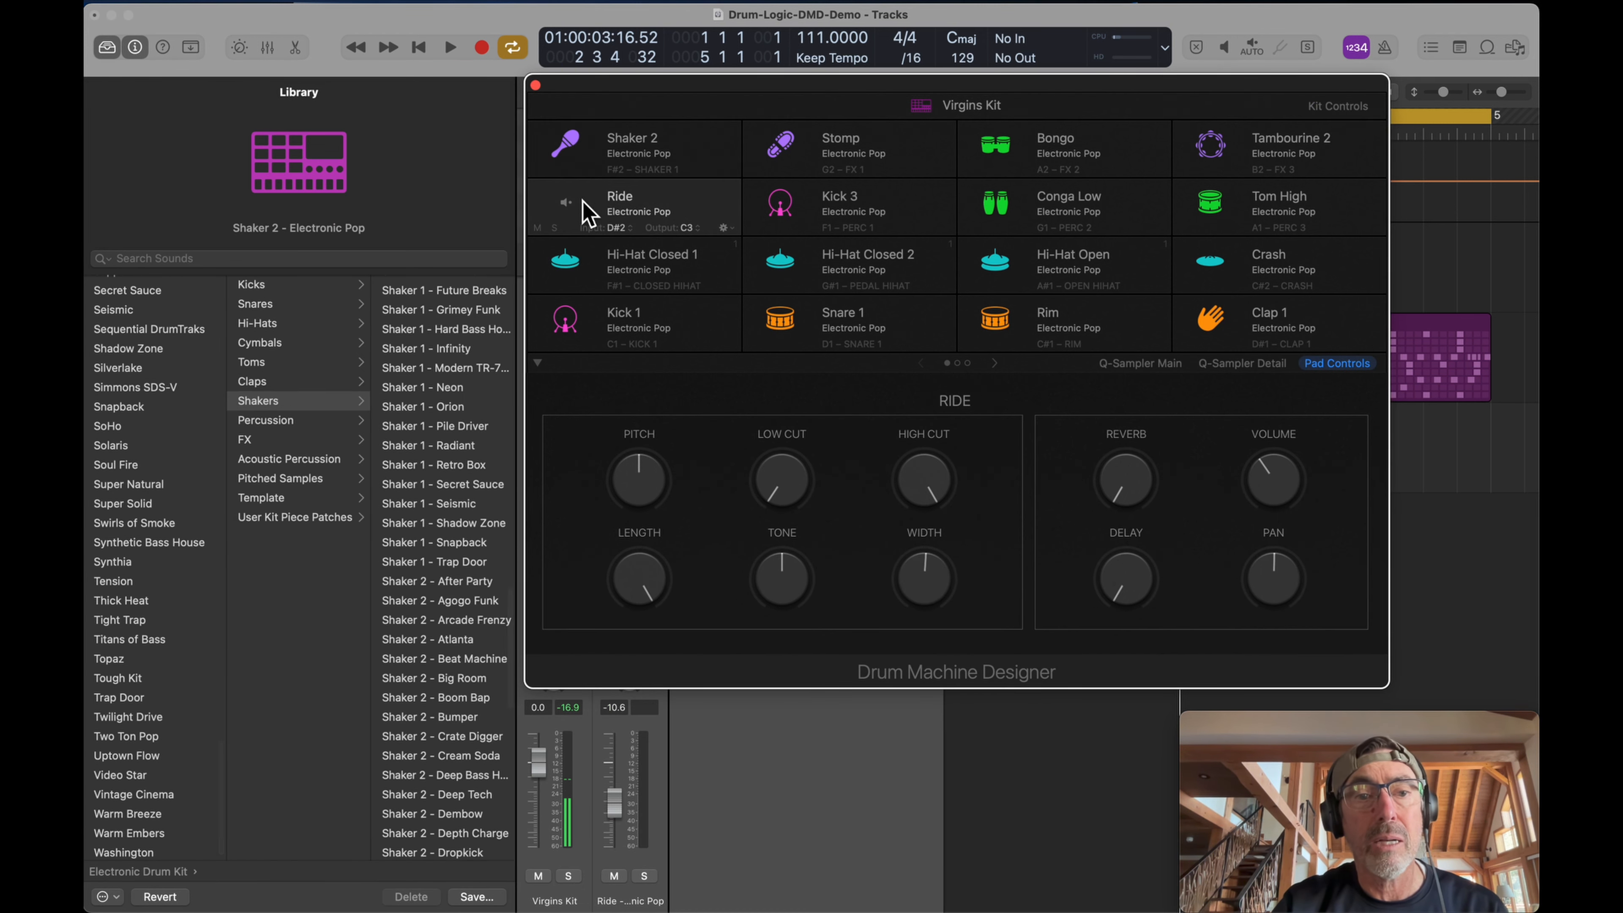
pyautogui.click(578, 264)
pyautogui.click(577, 344)
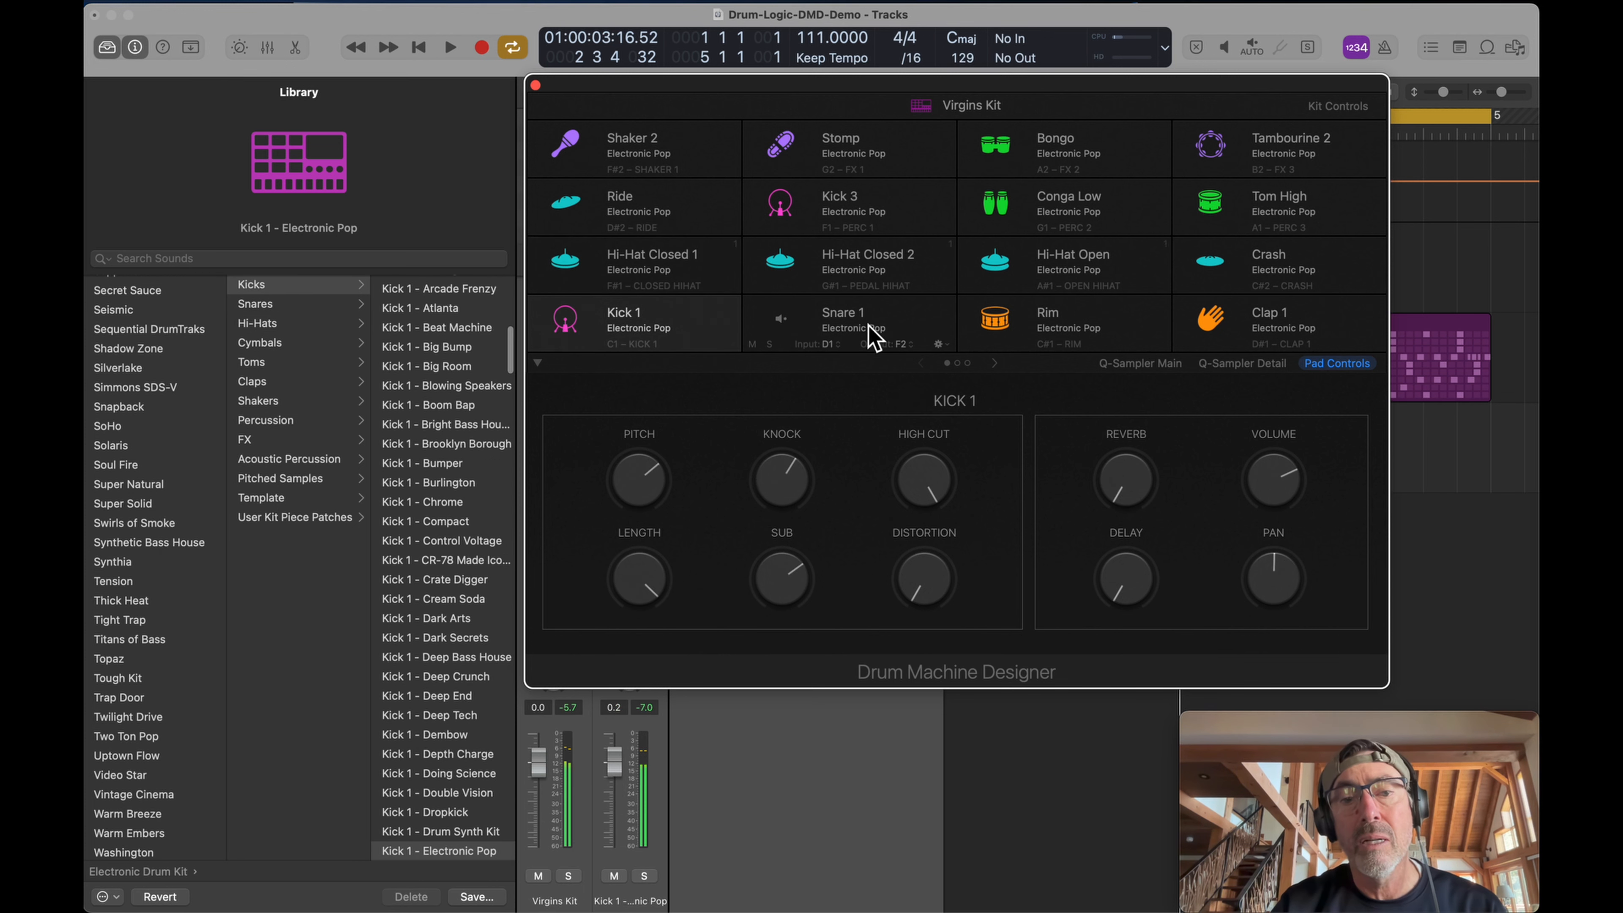
# - Look through the second and third pages of drum pads, and return to the first page
pyautogui.click(996, 364)
pyautogui.click(996, 364)
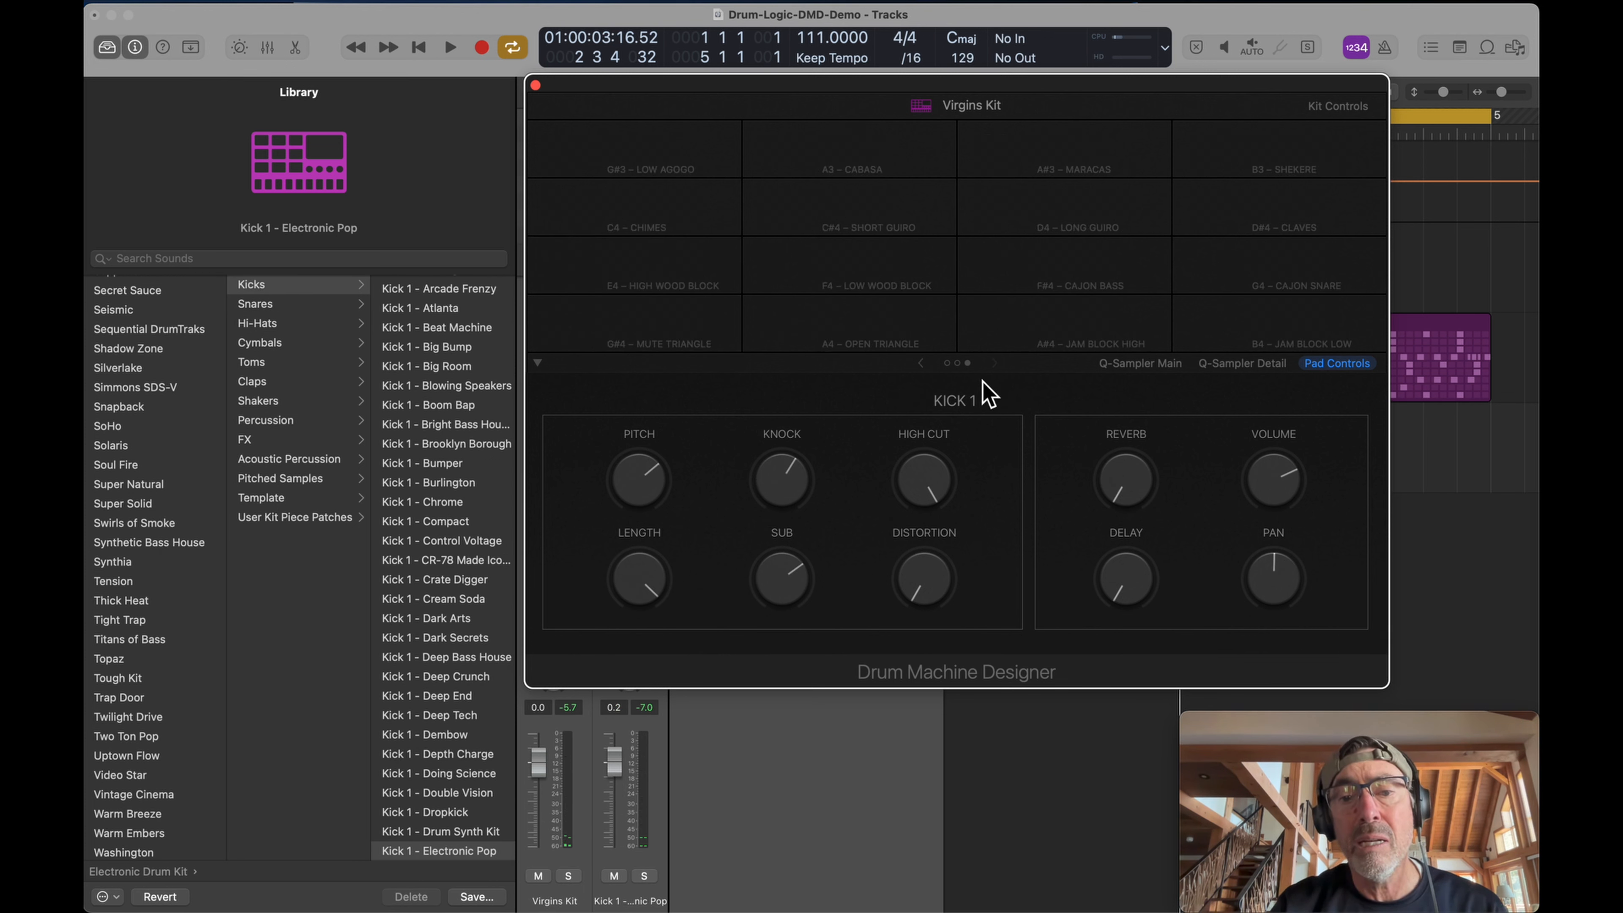
pyautogui.click(922, 363)
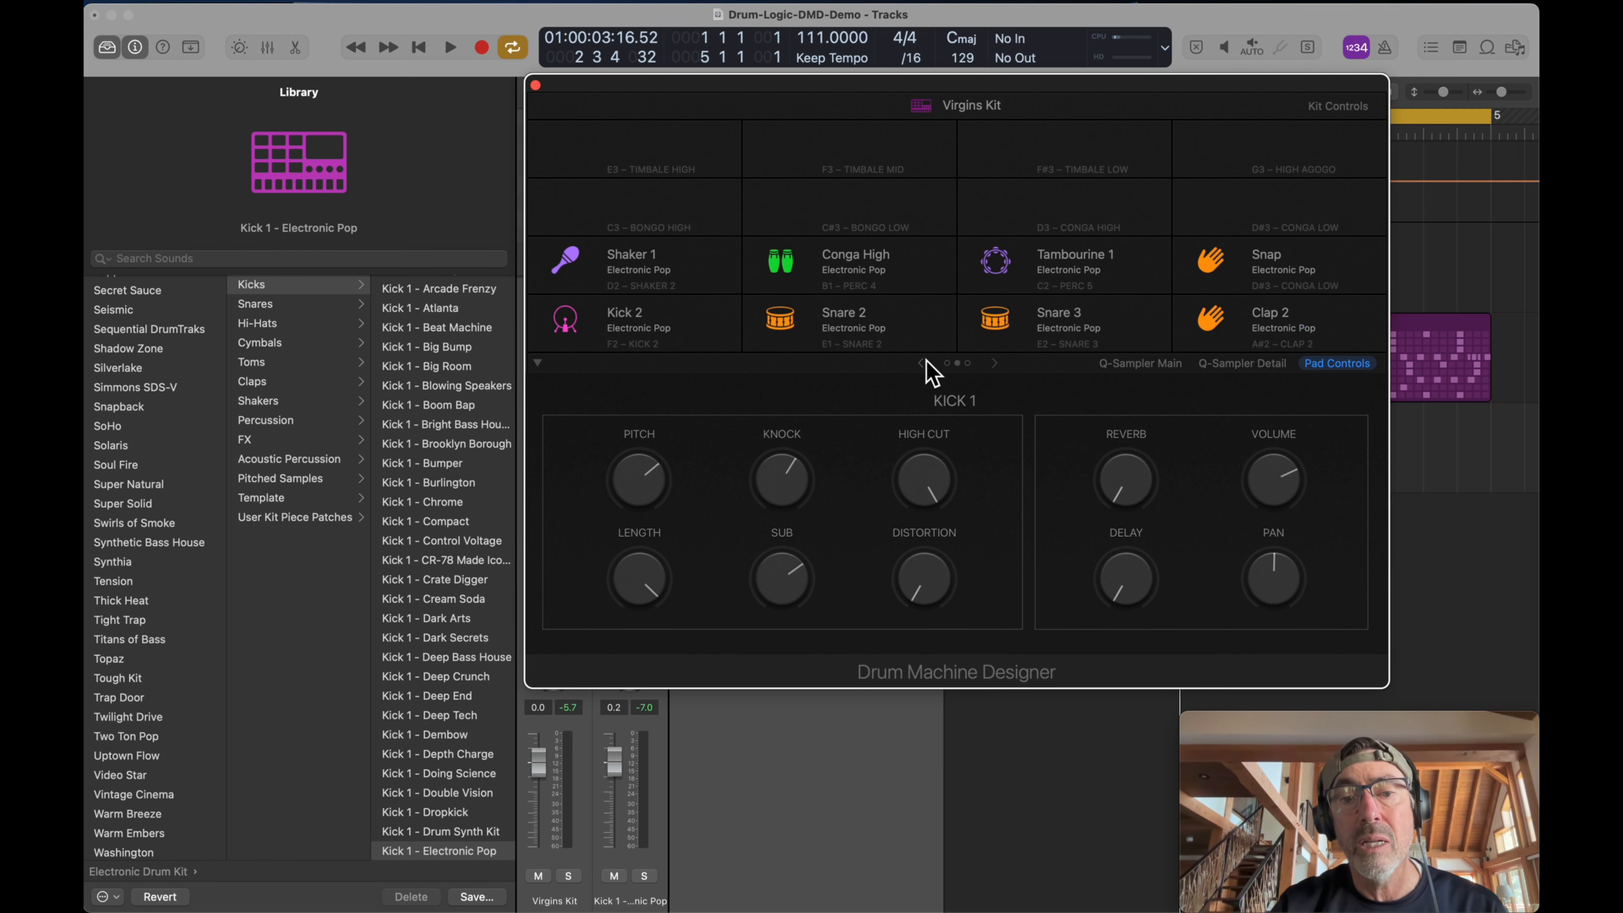
pyautogui.click(923, 363)
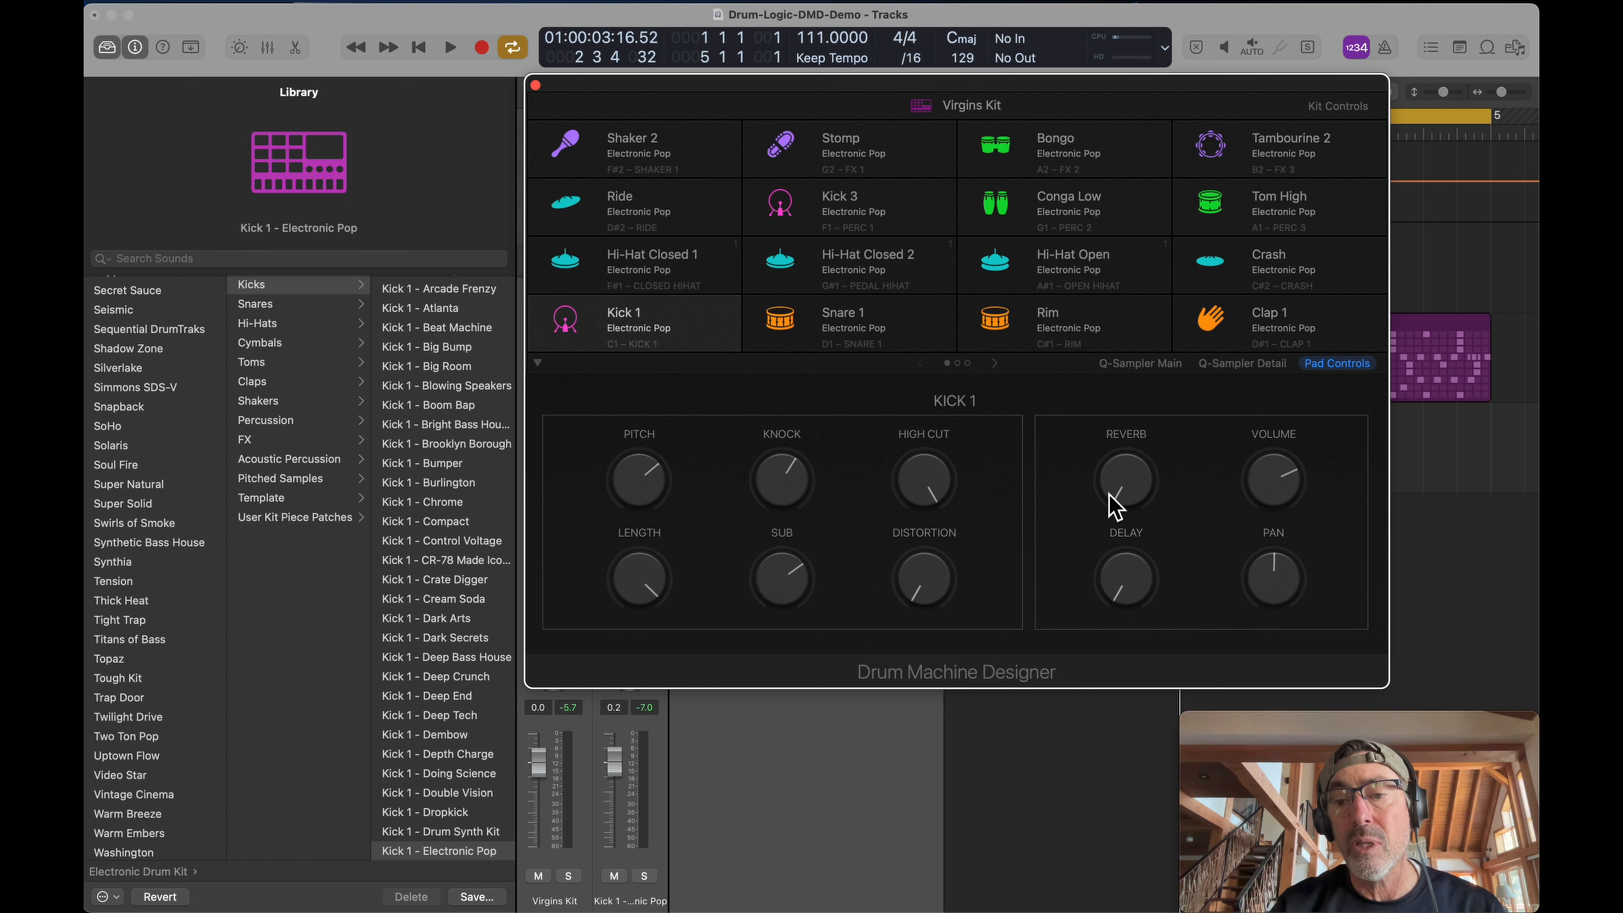
# - Raise the reverb amount of the Kick 1 pad, and show the controls for the whole kit
pyautogui.moveTo(1134, 514); pyautogui.dragTo(1134, 471)
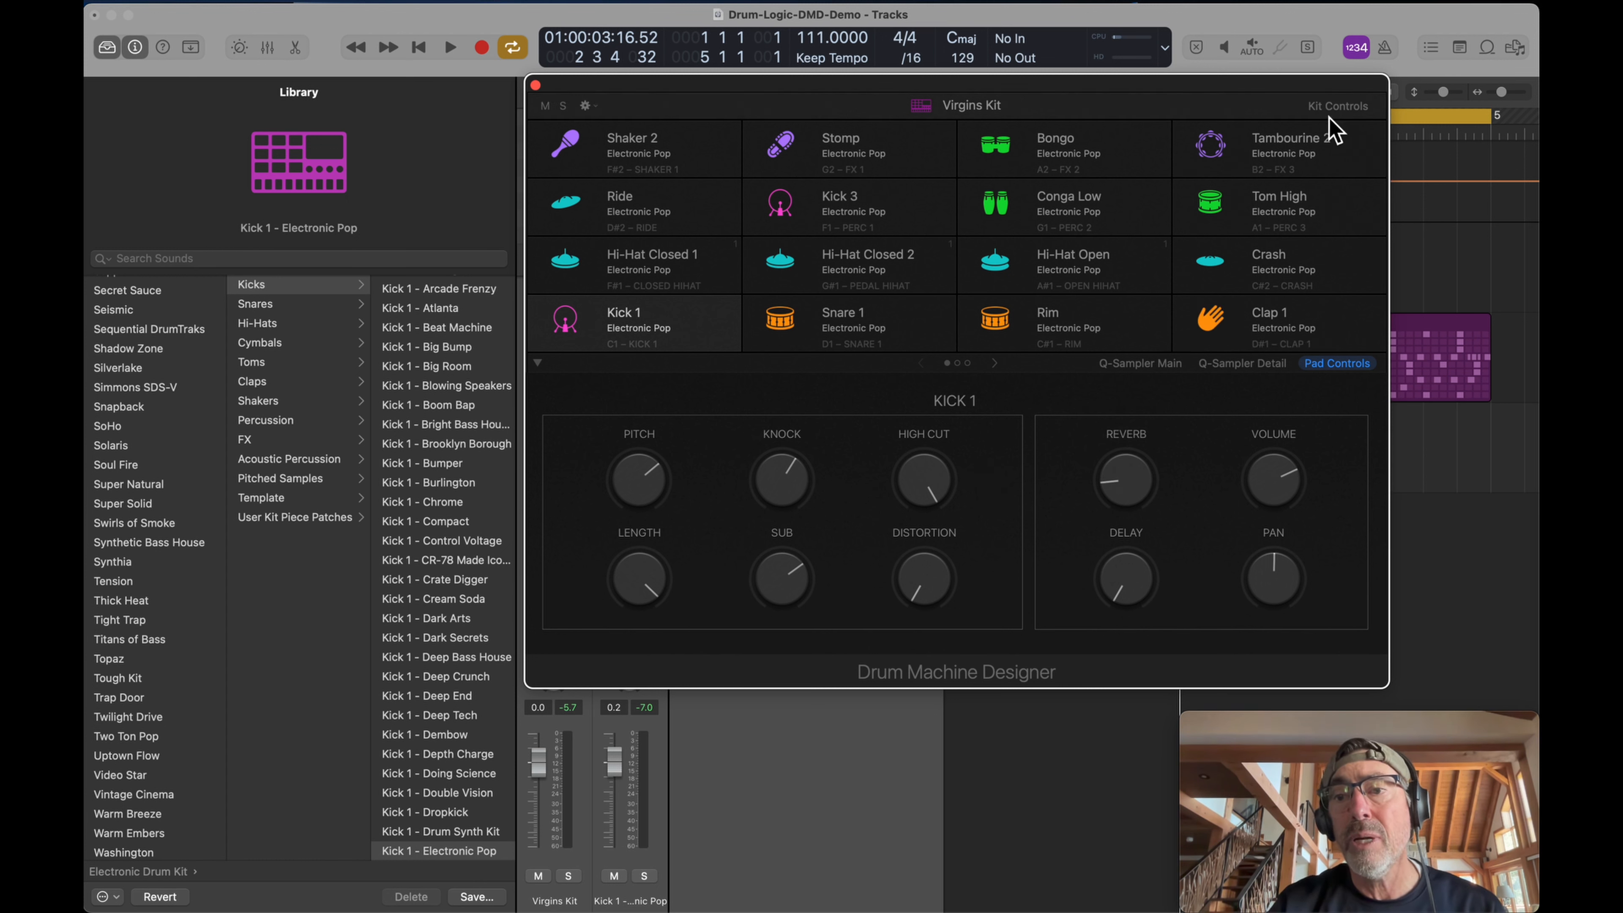
pyautogui.click(1337, 107)
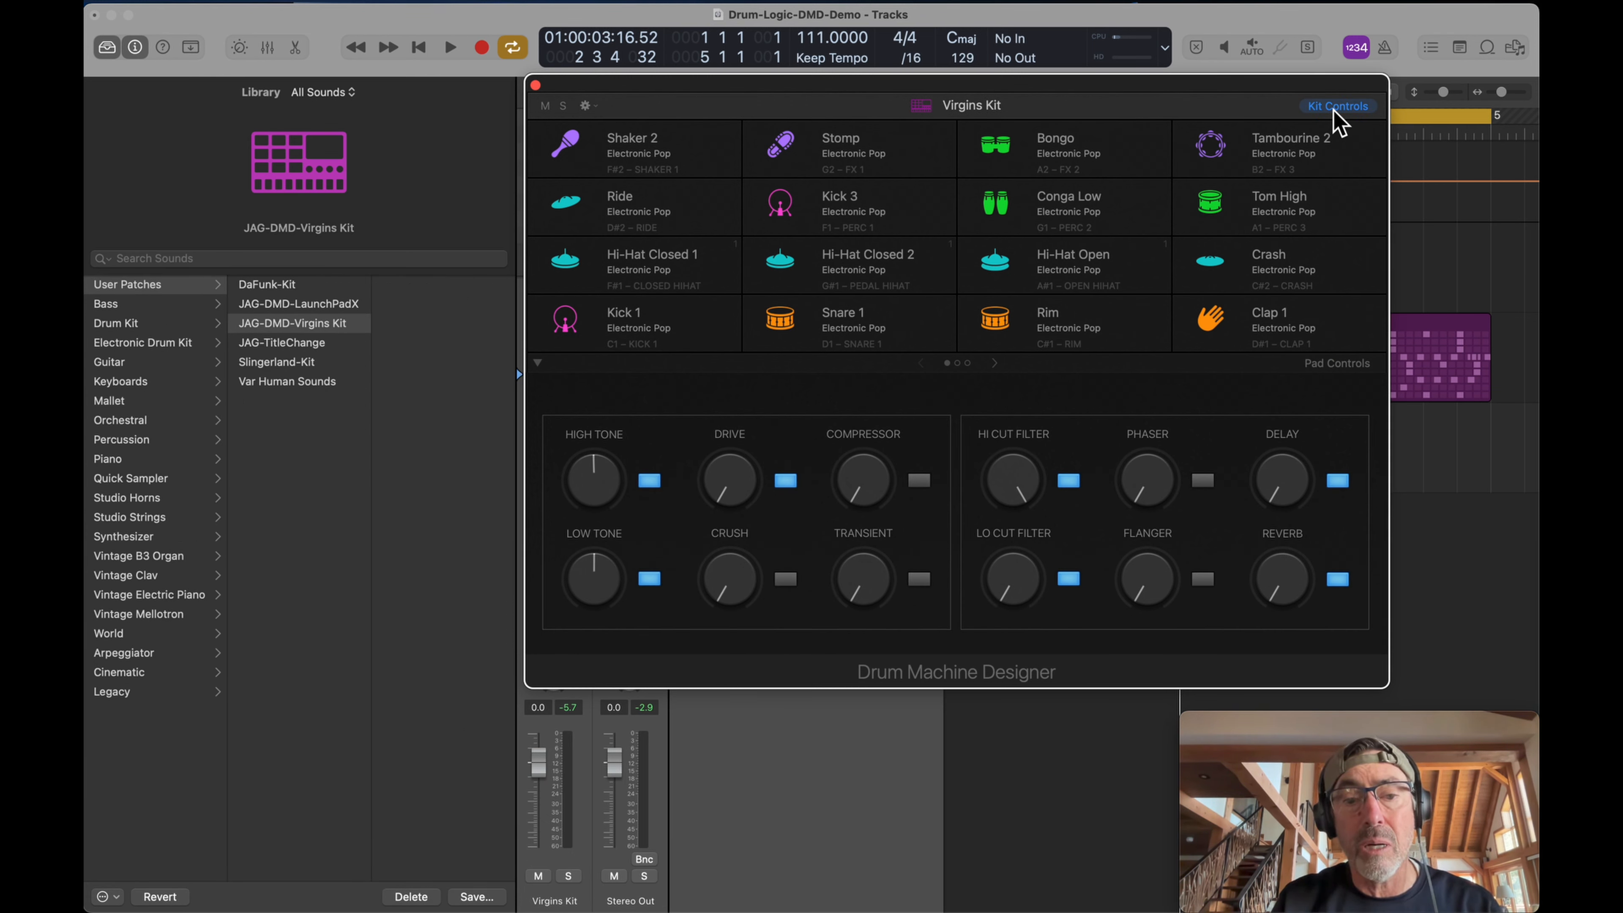
# - Examine the Snare 1 pad's sample waveform and its detailed Quick Sampler settings
pyautogui.click(855, 318)
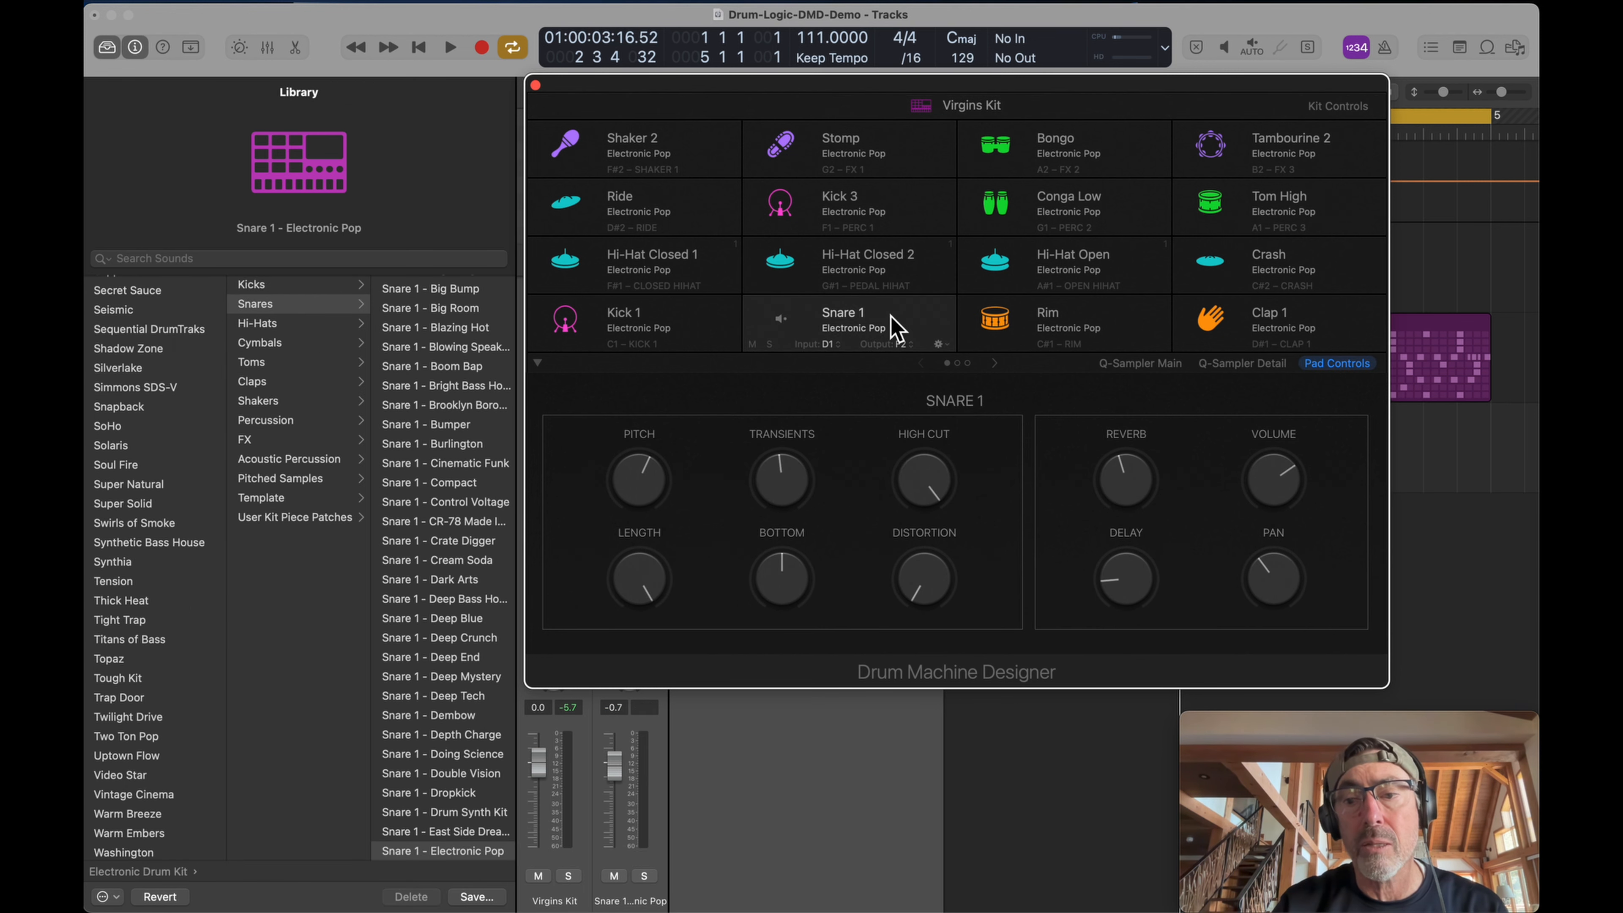
pyautogui.click(1160, 364)
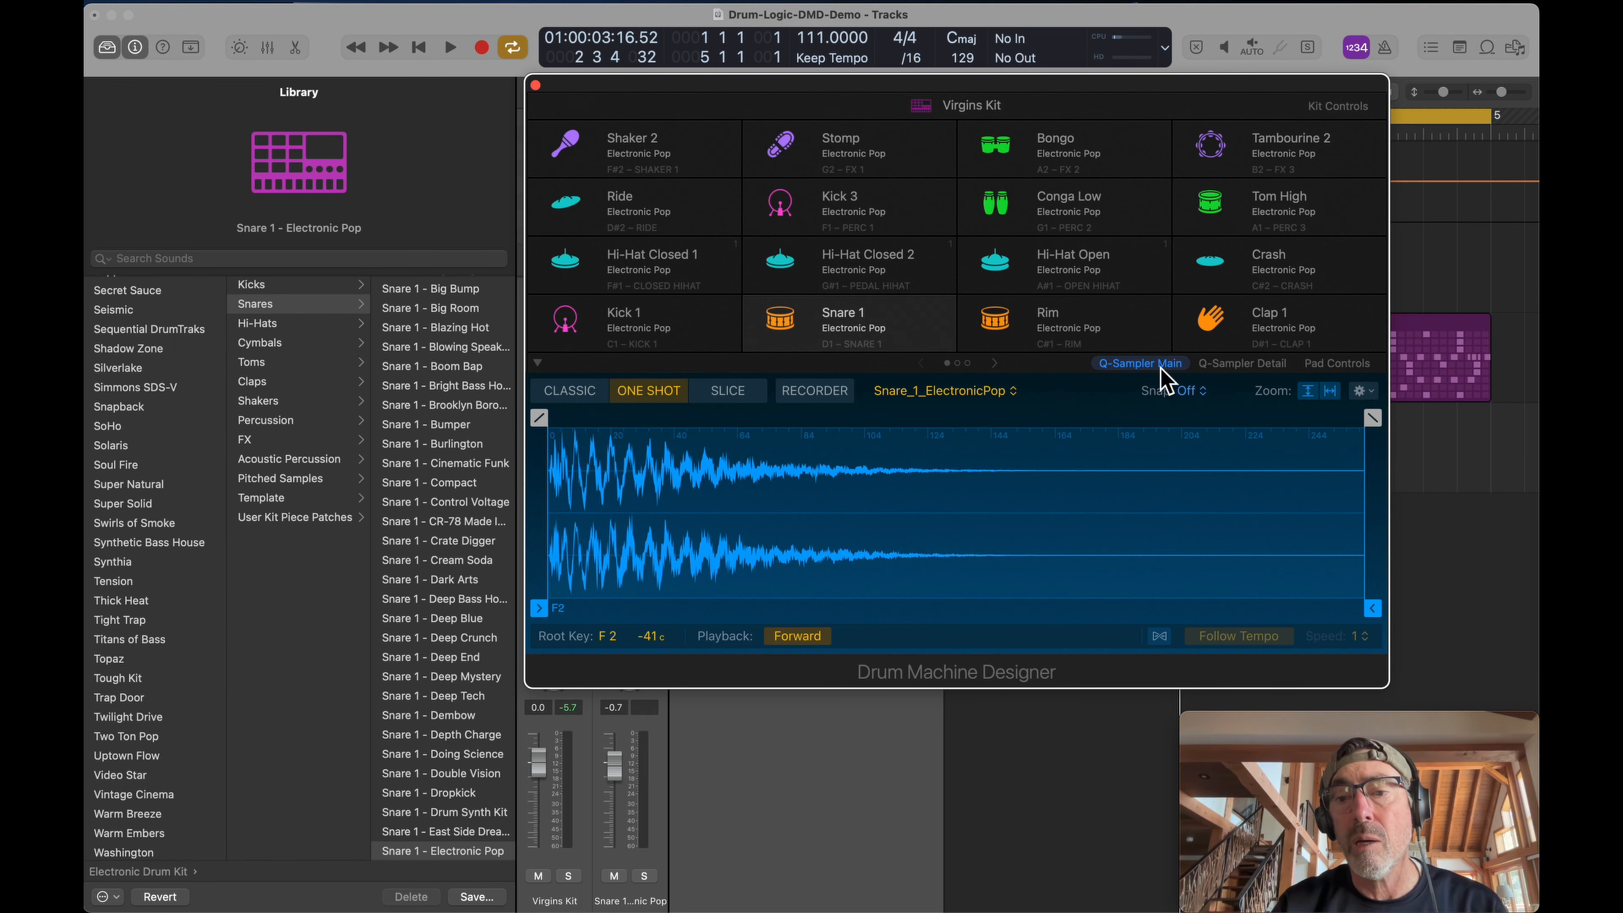
pyautogui.click(1250, 363)
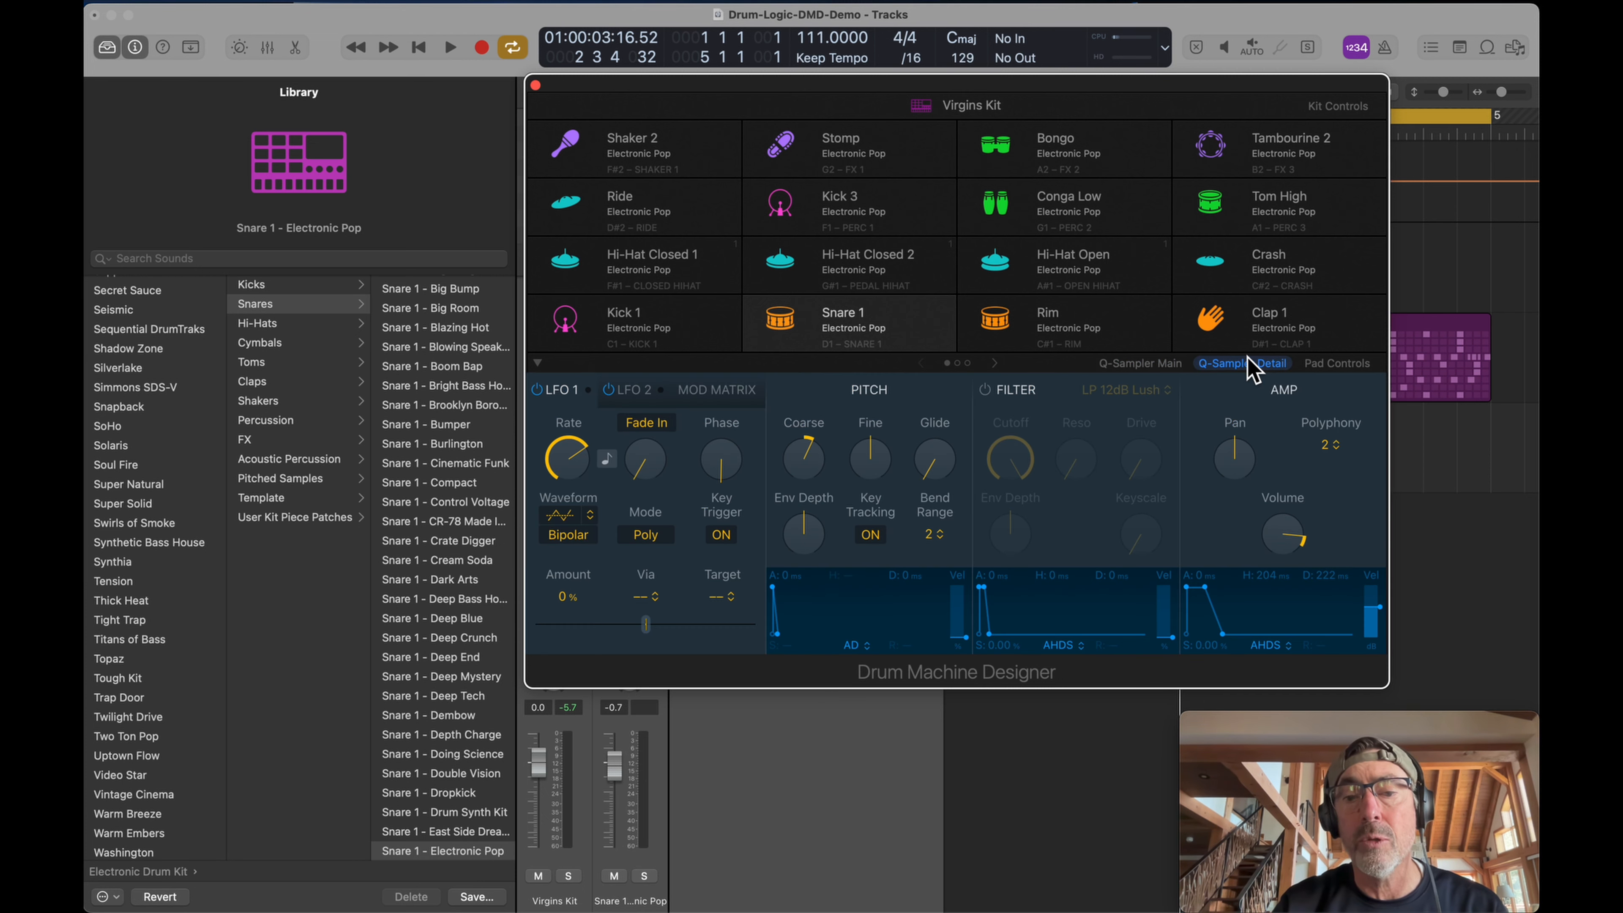
# - Add a 0.02 s fade-out to the end of the Snare 1 sample and audition the pad
pyautogui.click(1157, 364)
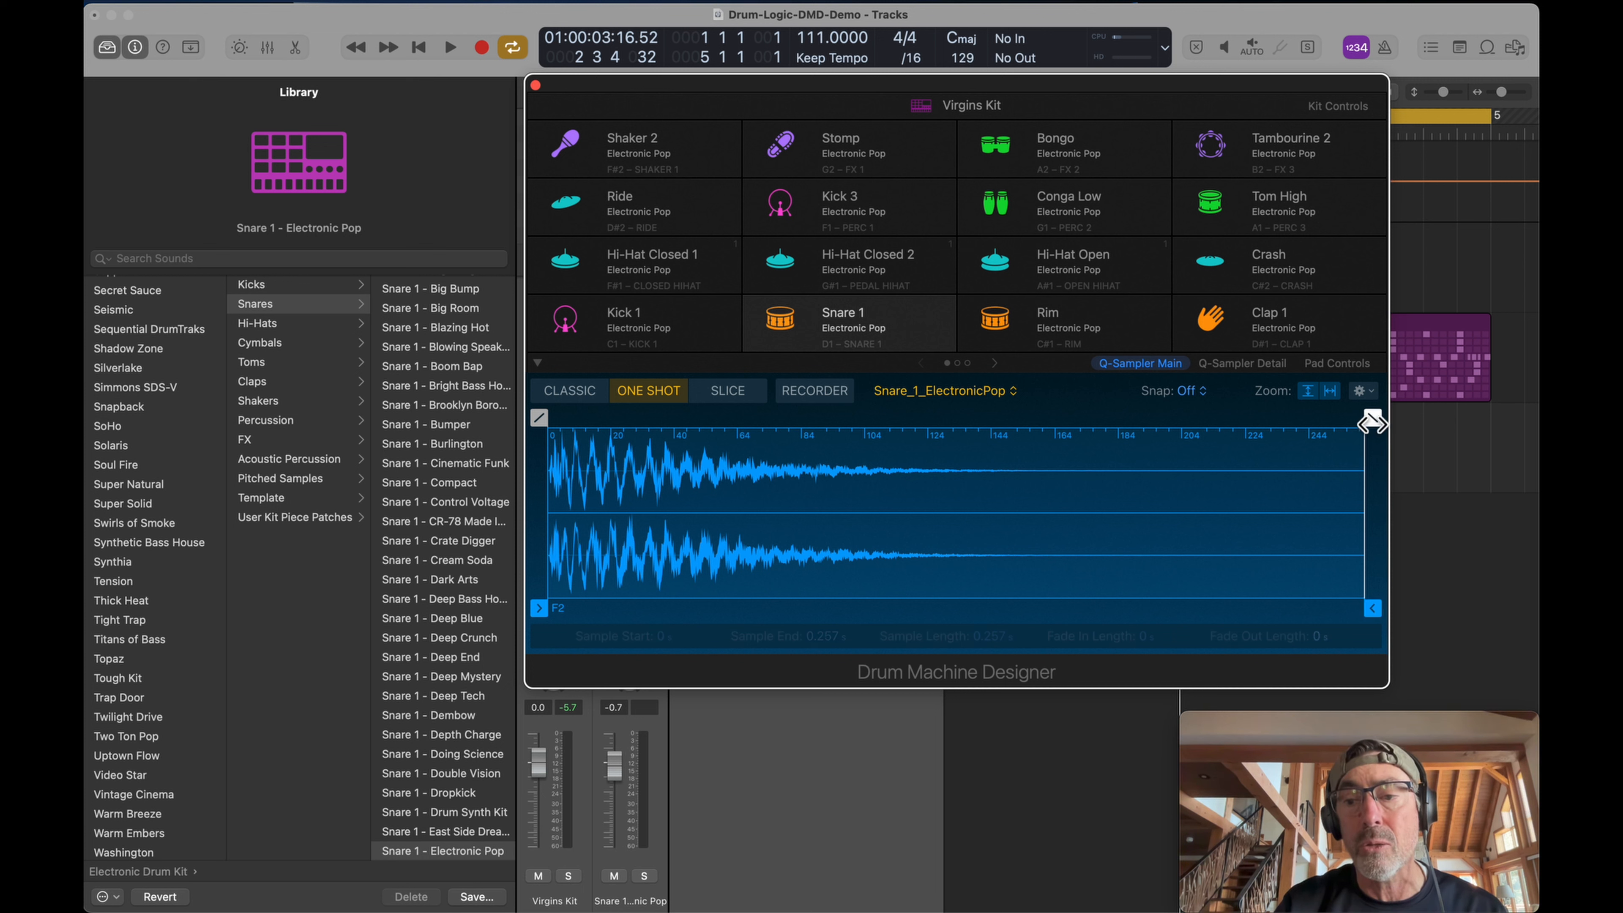
pyautogui.moveTo(1372, 422); pyautogui.dragTo(1301, 438)
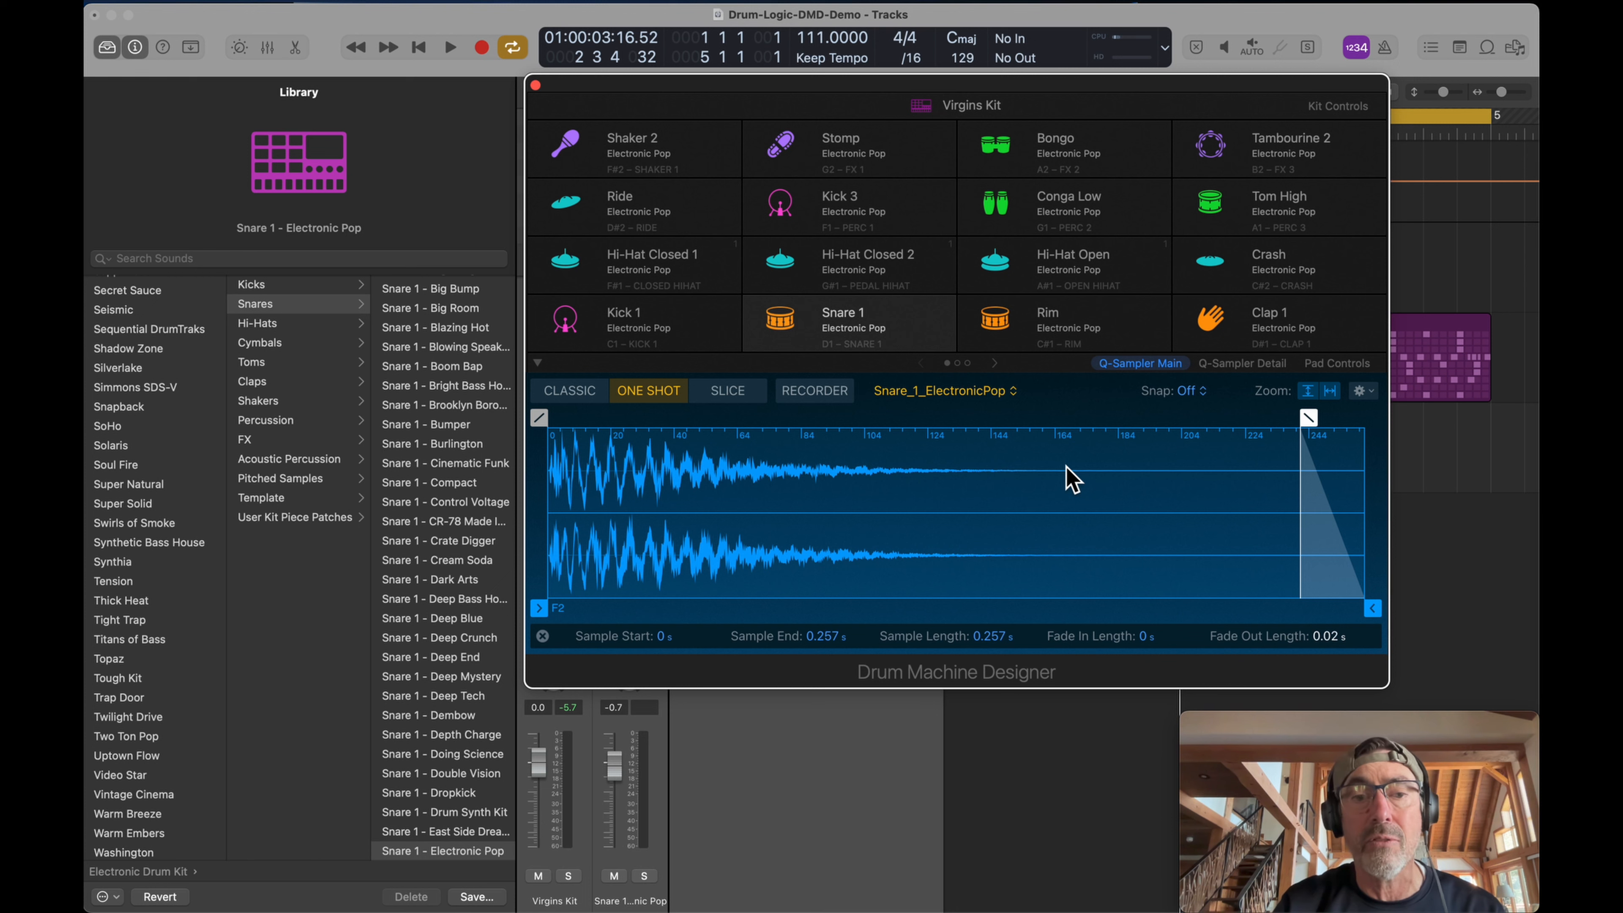
pyautogui.click(782, 322)
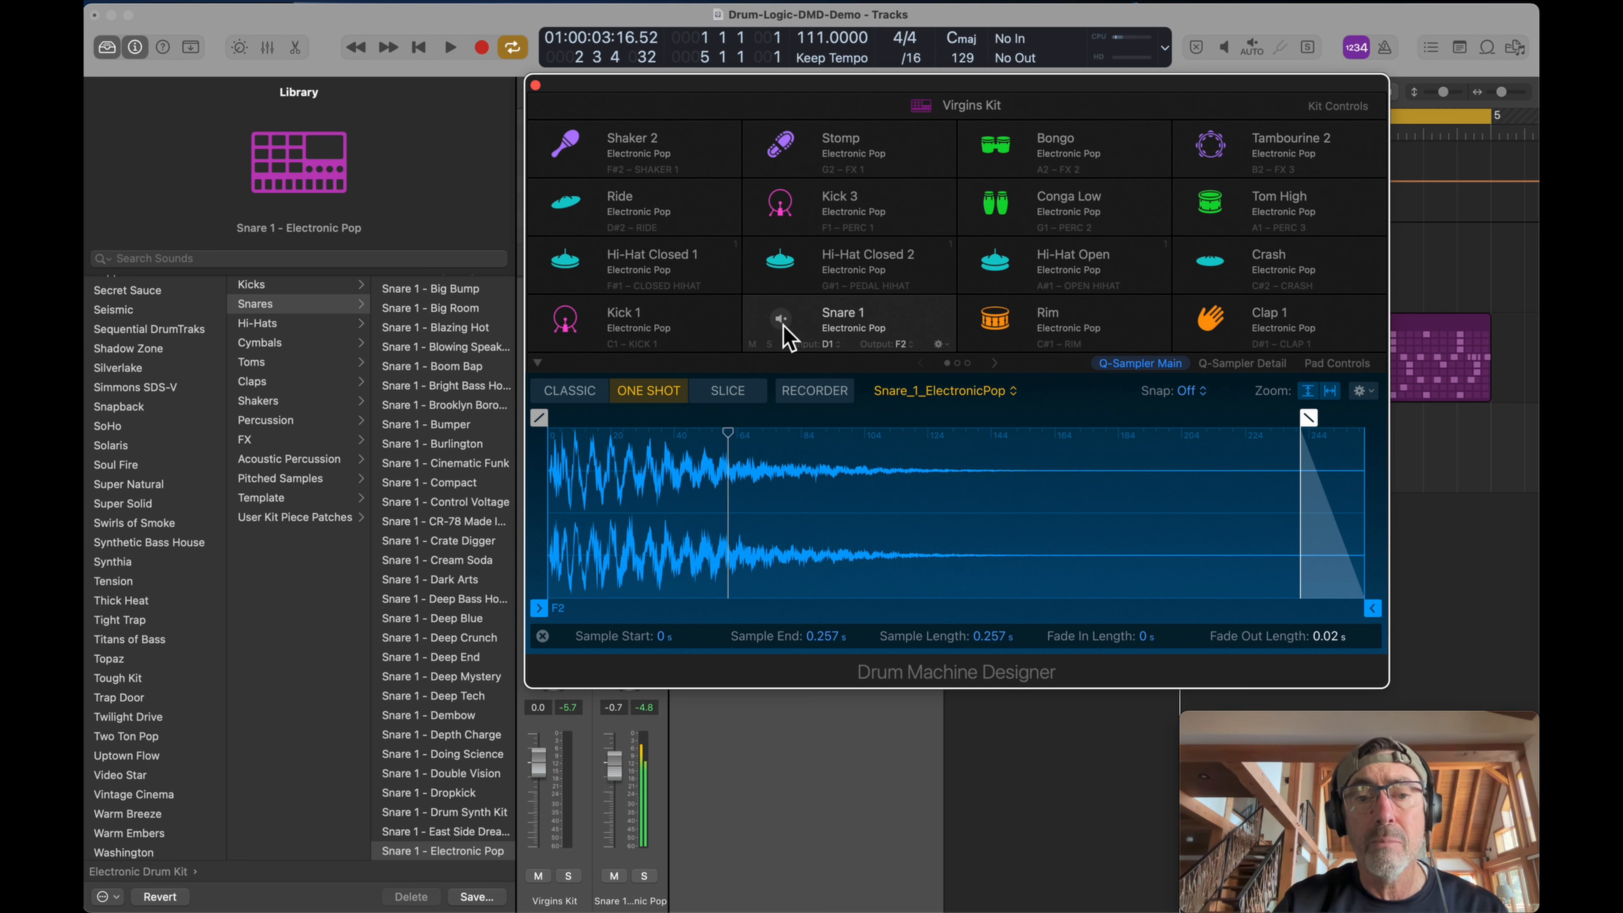
# - Audition the Rim, Clap 1, Crash and Hi-Hat Open pads with their sample waveforms shown
pyautogui.click(1001, 327)
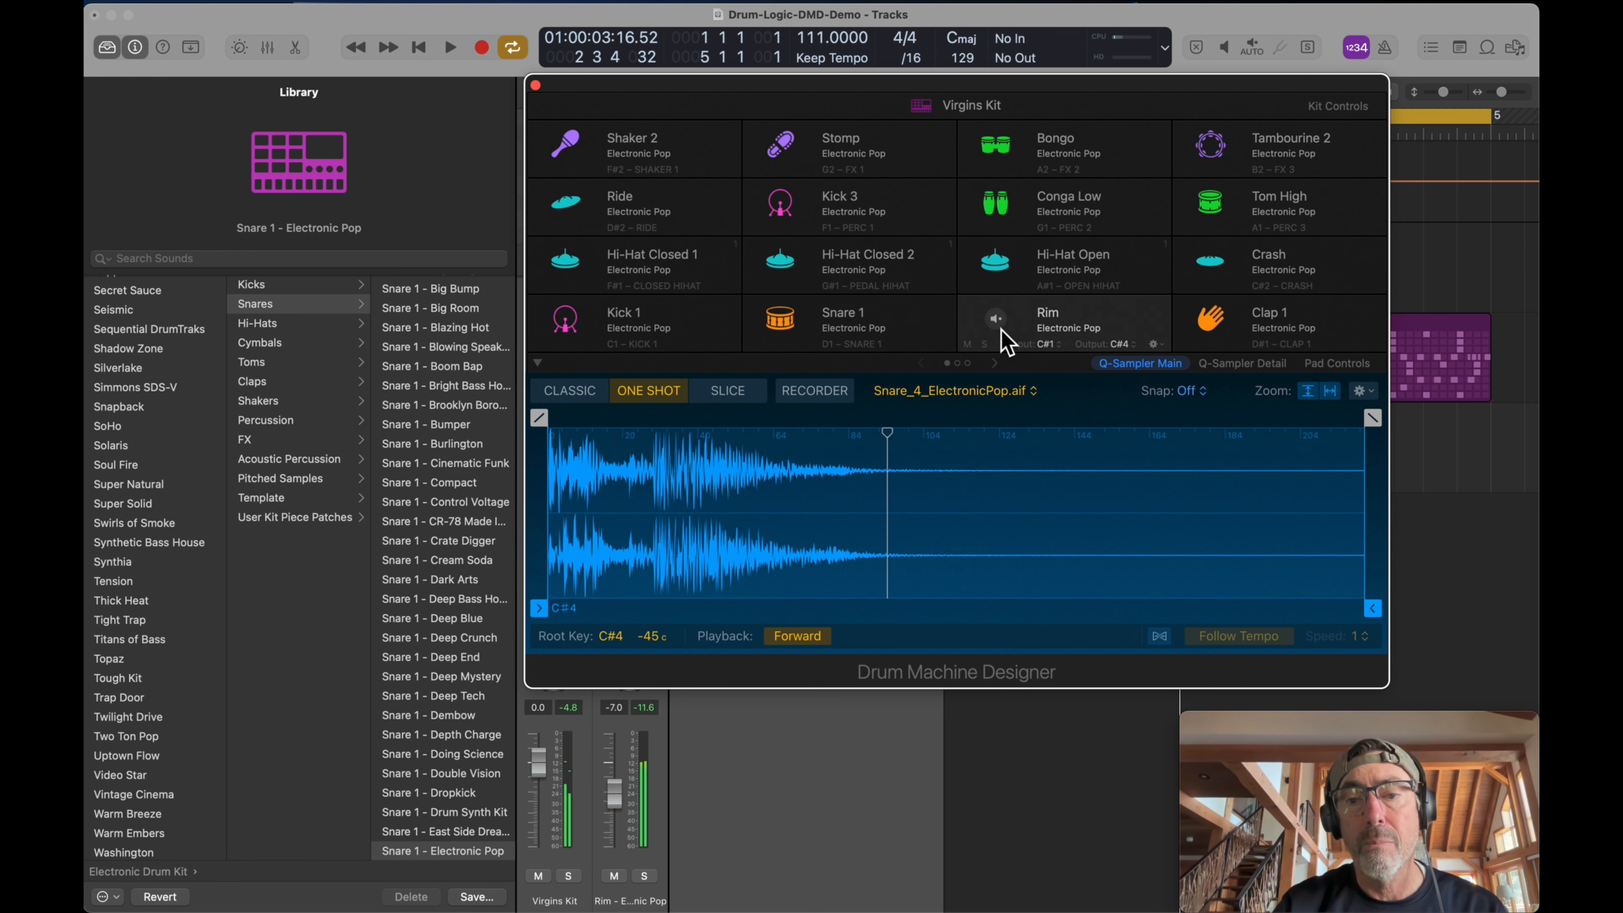
pyautogui.click(1223, 331)
pyautogui.click(1220, 281)
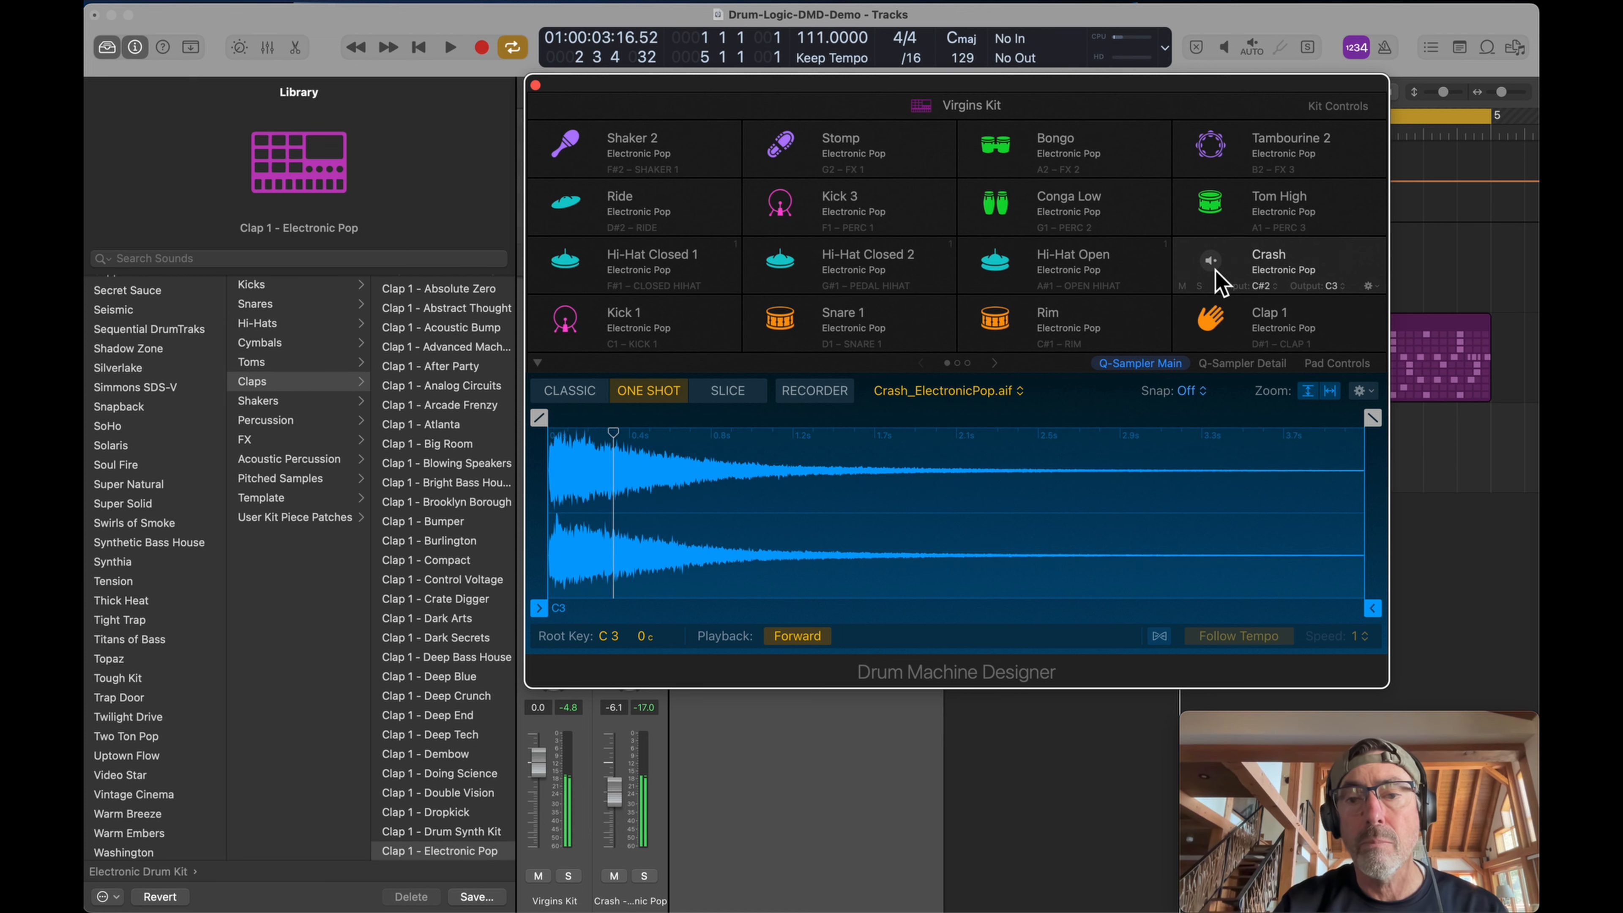
pyautogui.click(1003, 274)
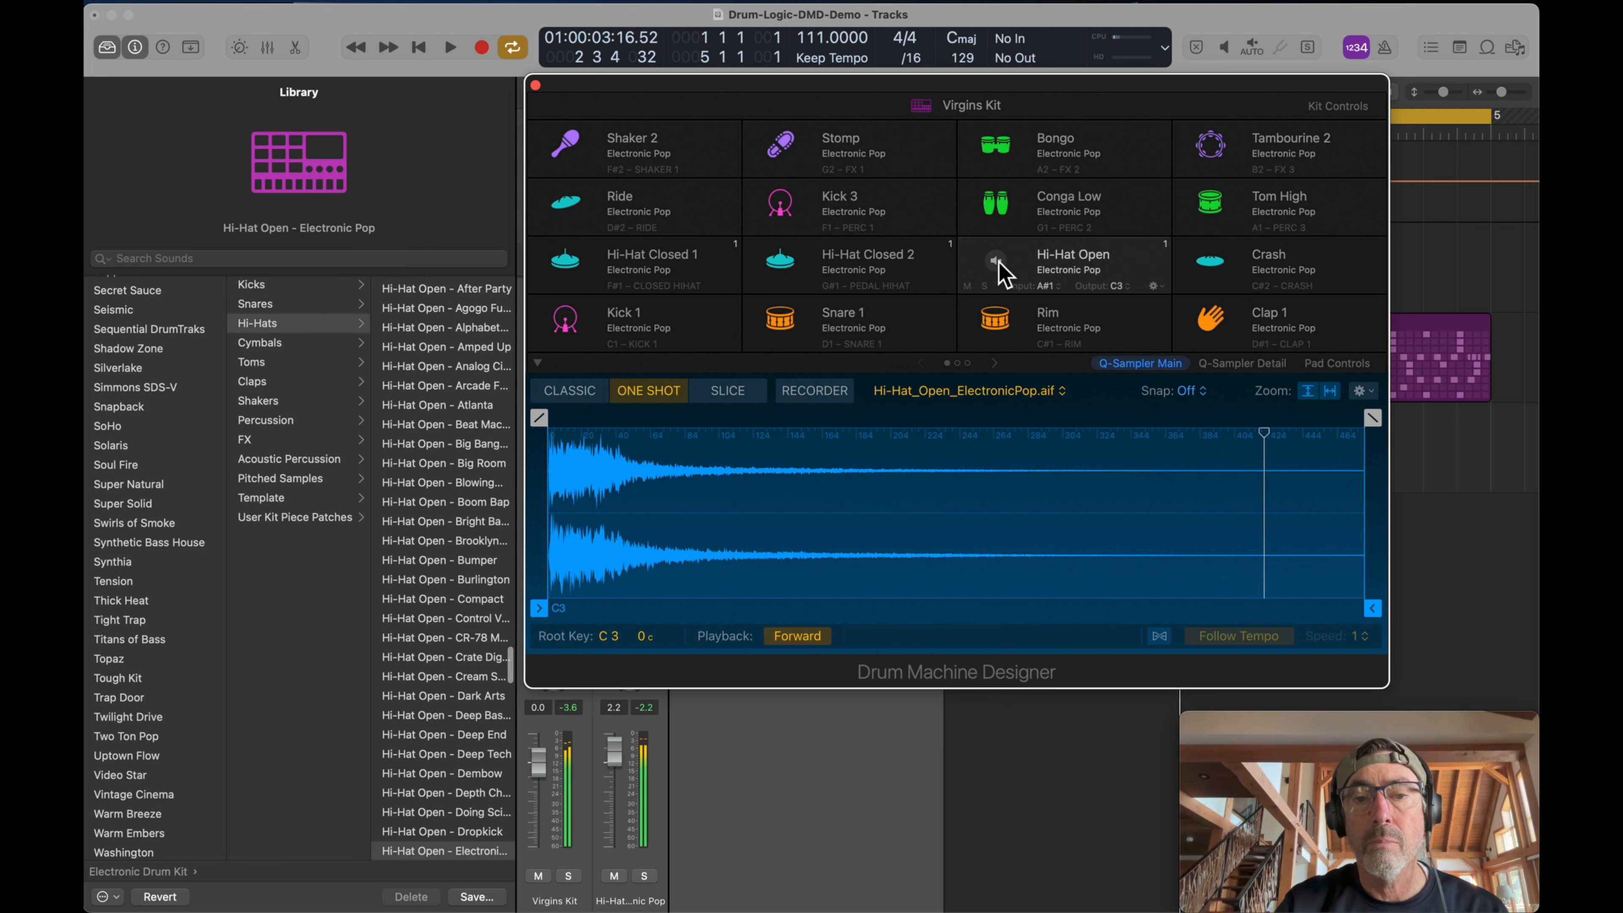
# - Close the library and the kit window, and briefly play back the Drum Machine Designer - Sampler region
pyautogui.click(118, 53)
pyautogui.click(536, 85)
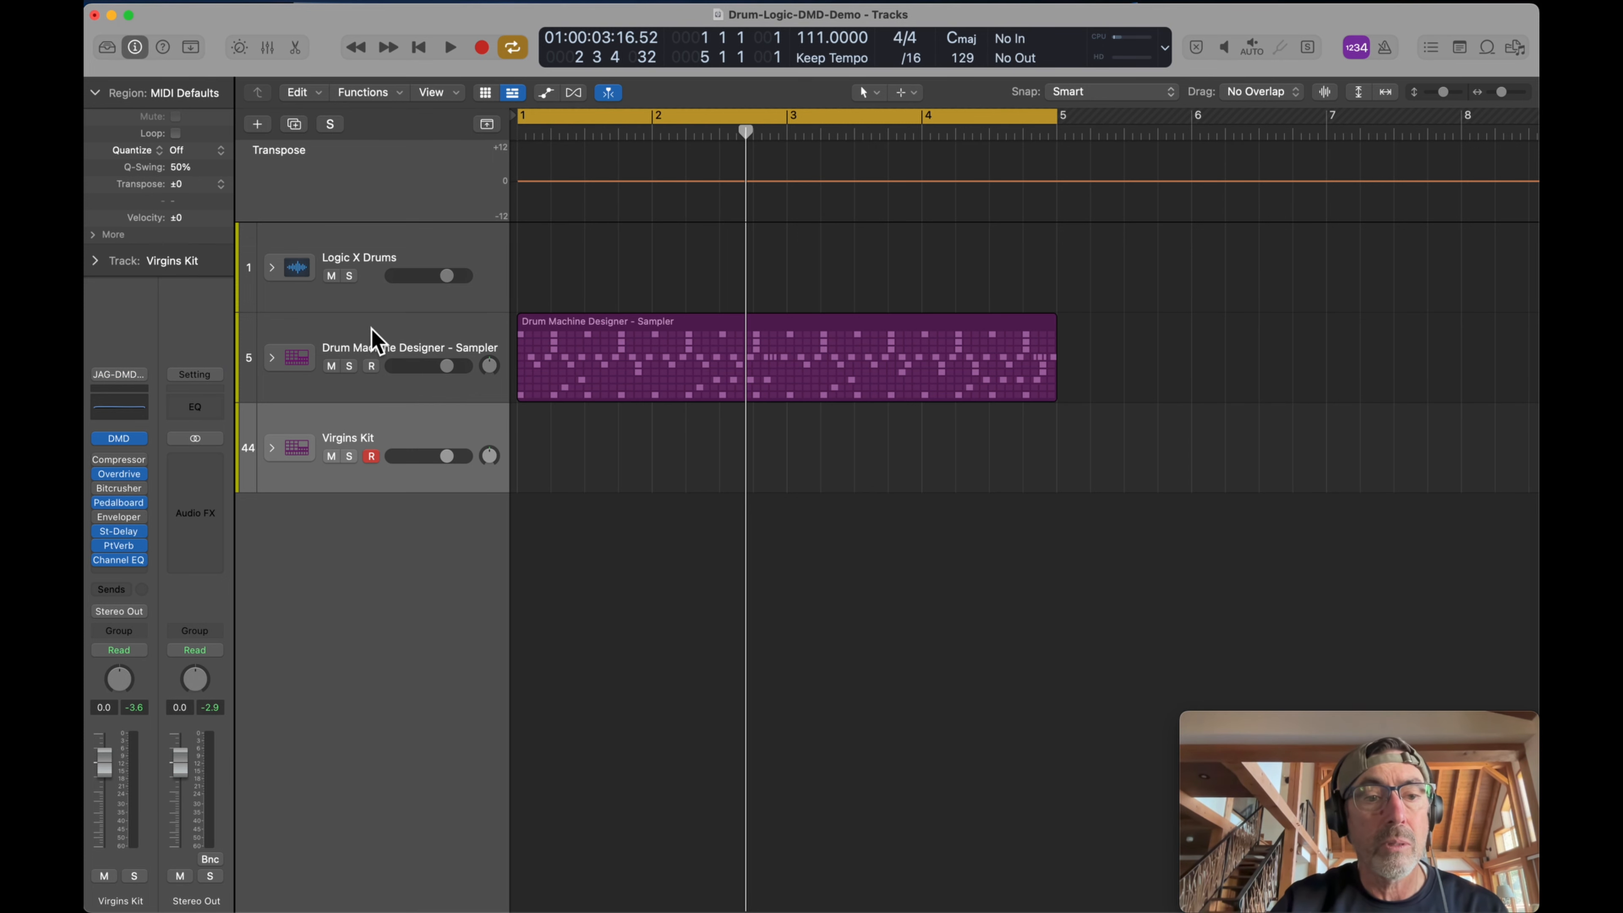
pyautogui.press('space')
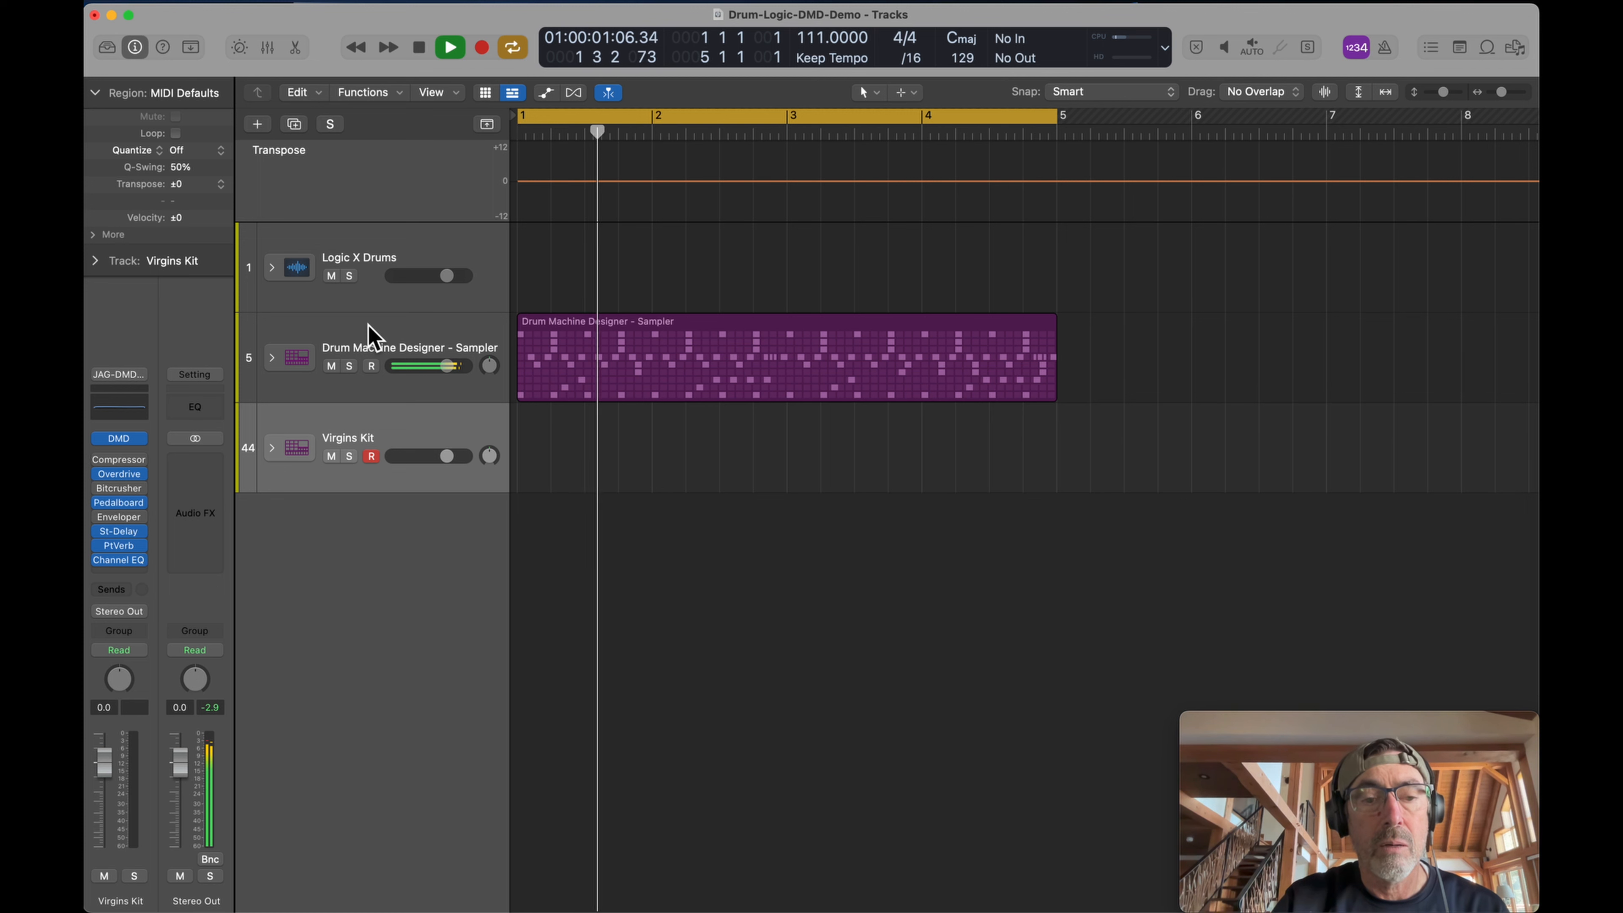
pyautogui.press('space')
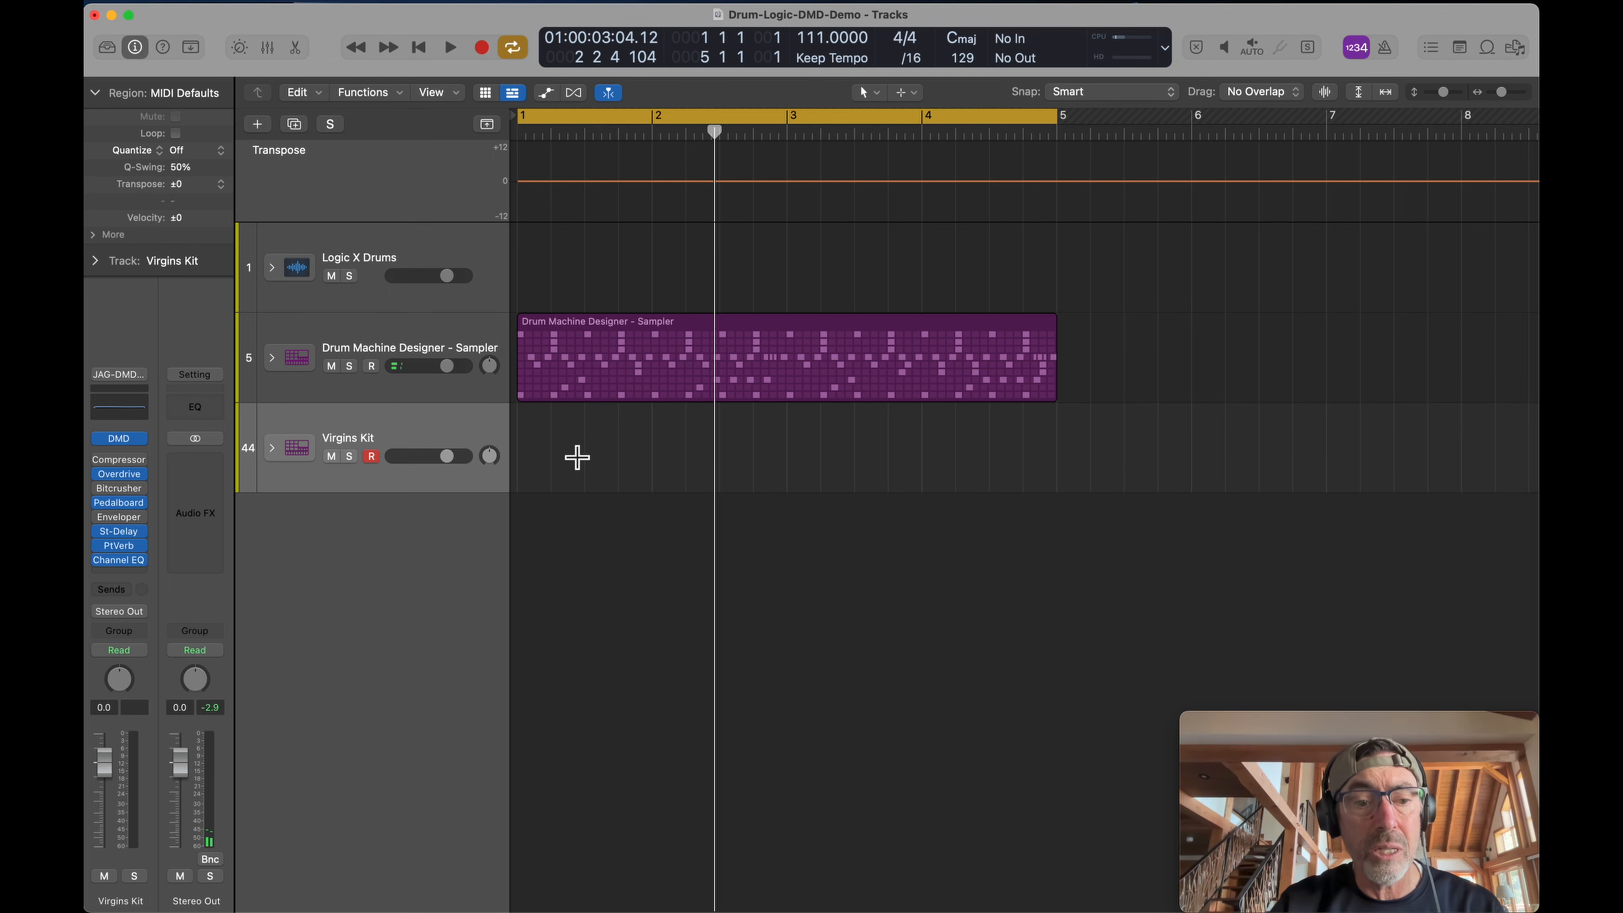
# - Create a pattern region on the Virgins Kit track and program Kick 1 on steps 1, 5, 9 and 13
pyautogui.rightClick(567, 448)
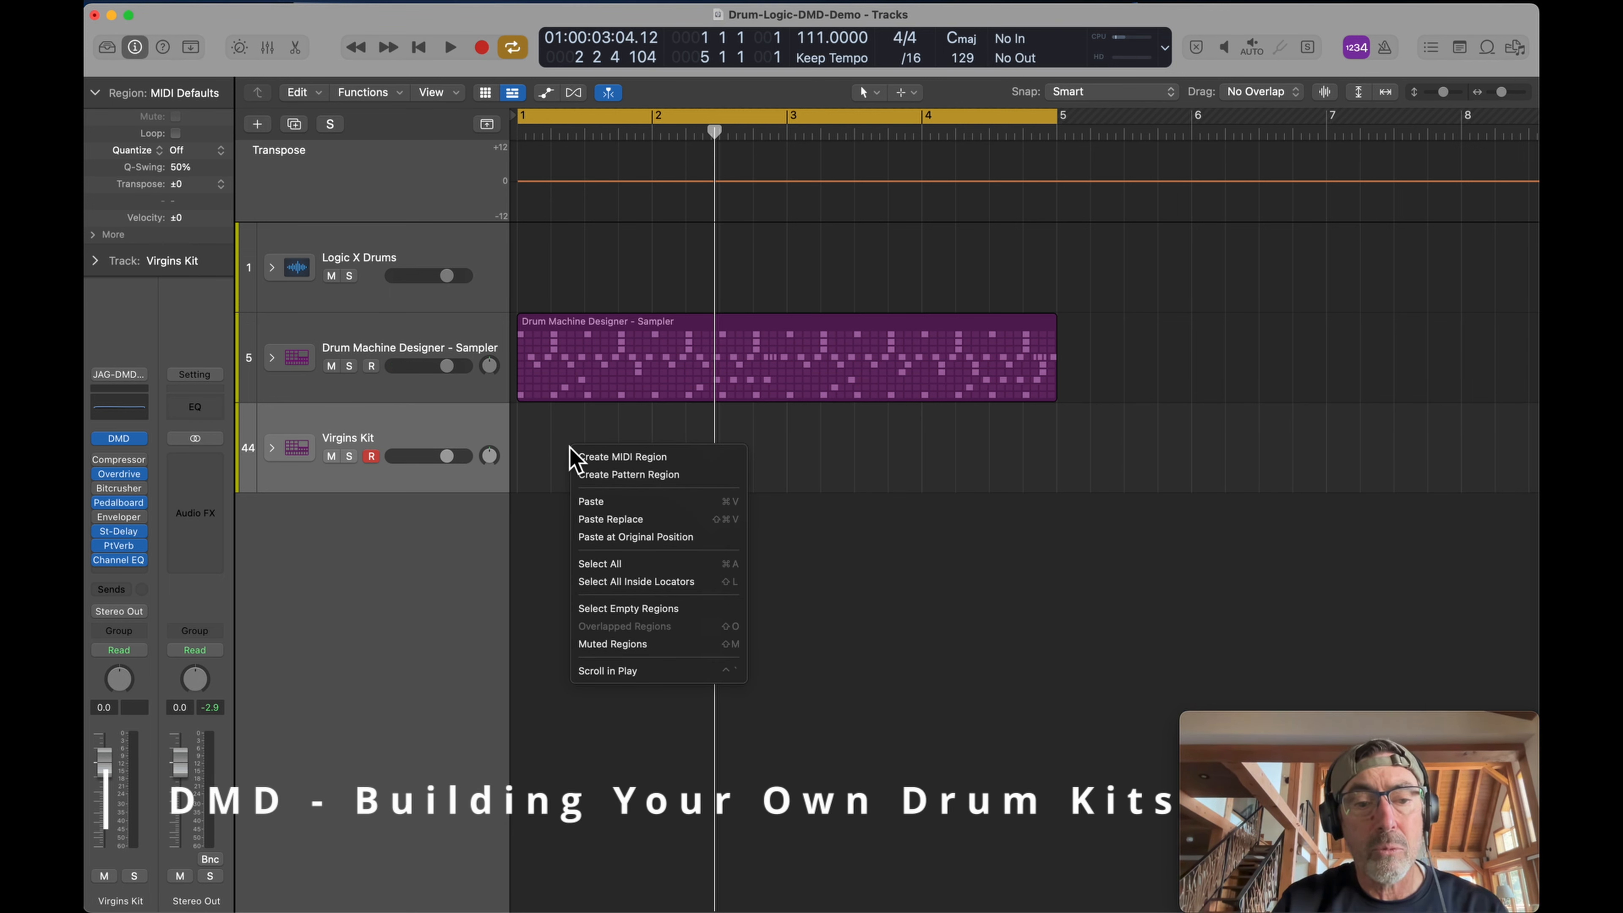
pyautogui.click(616, 476)
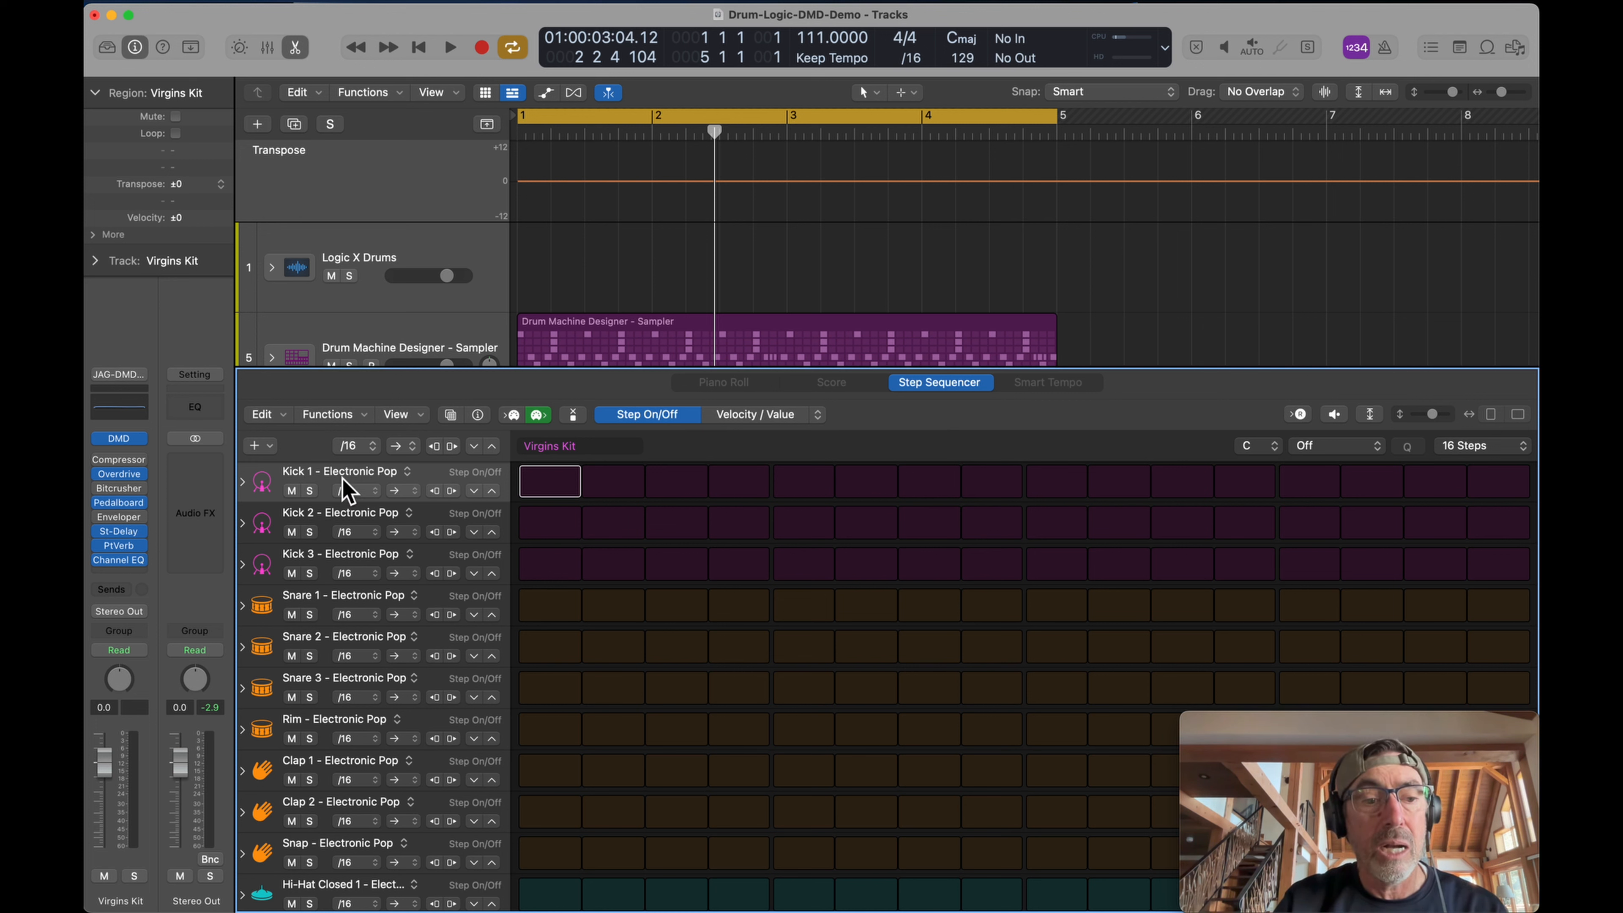
pyautogui.click(561, 486)
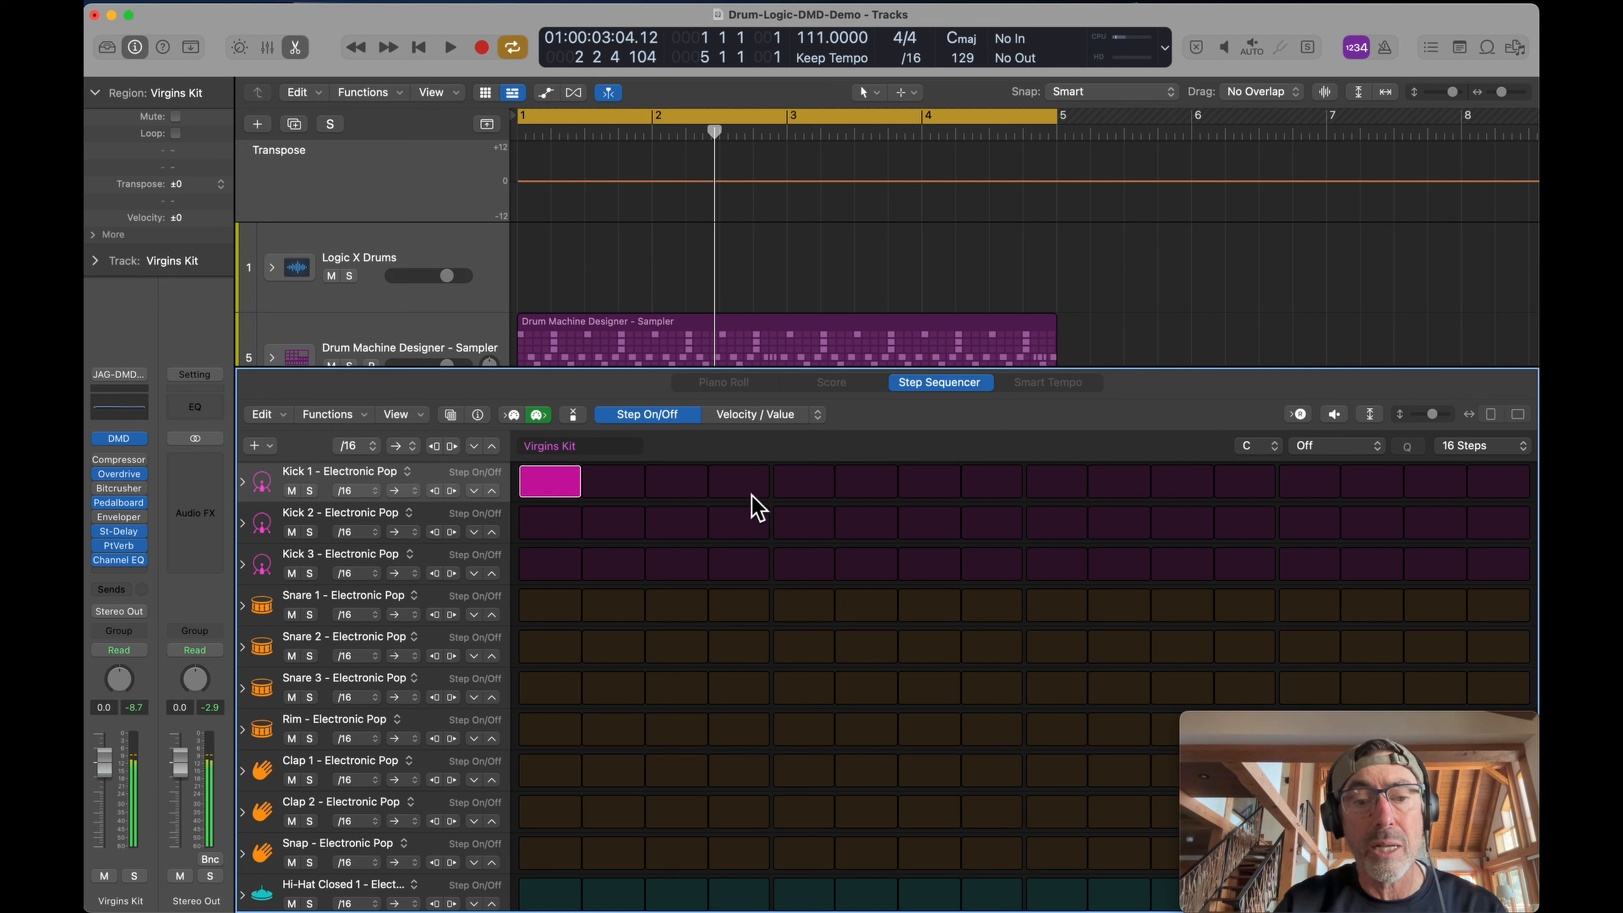
pyautogui.click(803, 489)
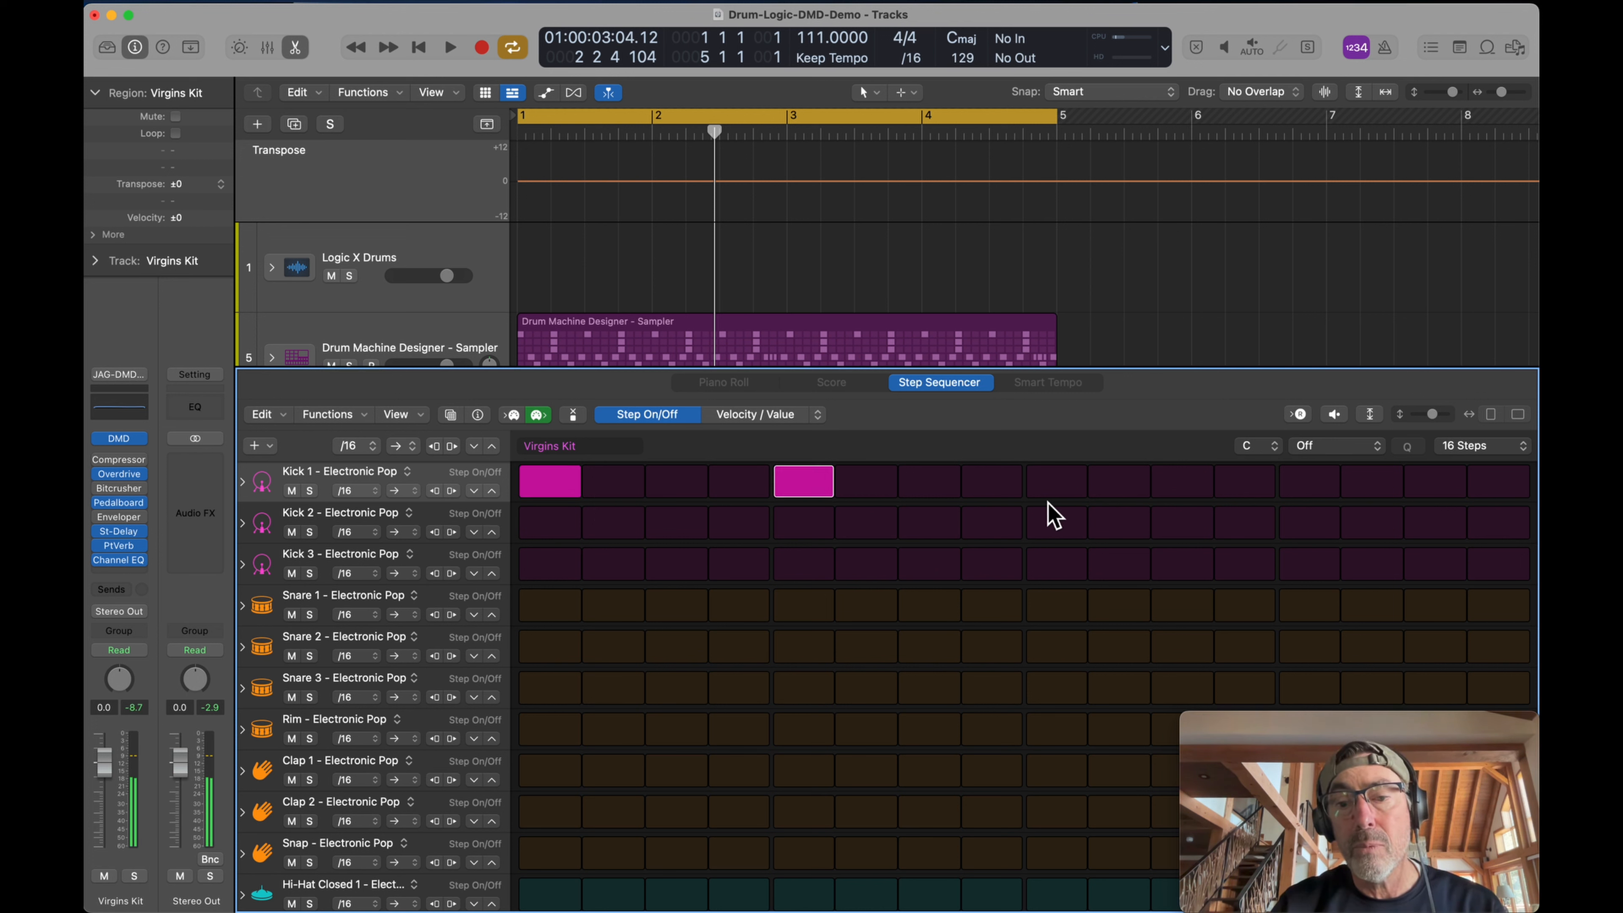
pyautogui.click(1058, 489)
pyautogui.click(1311, 487)
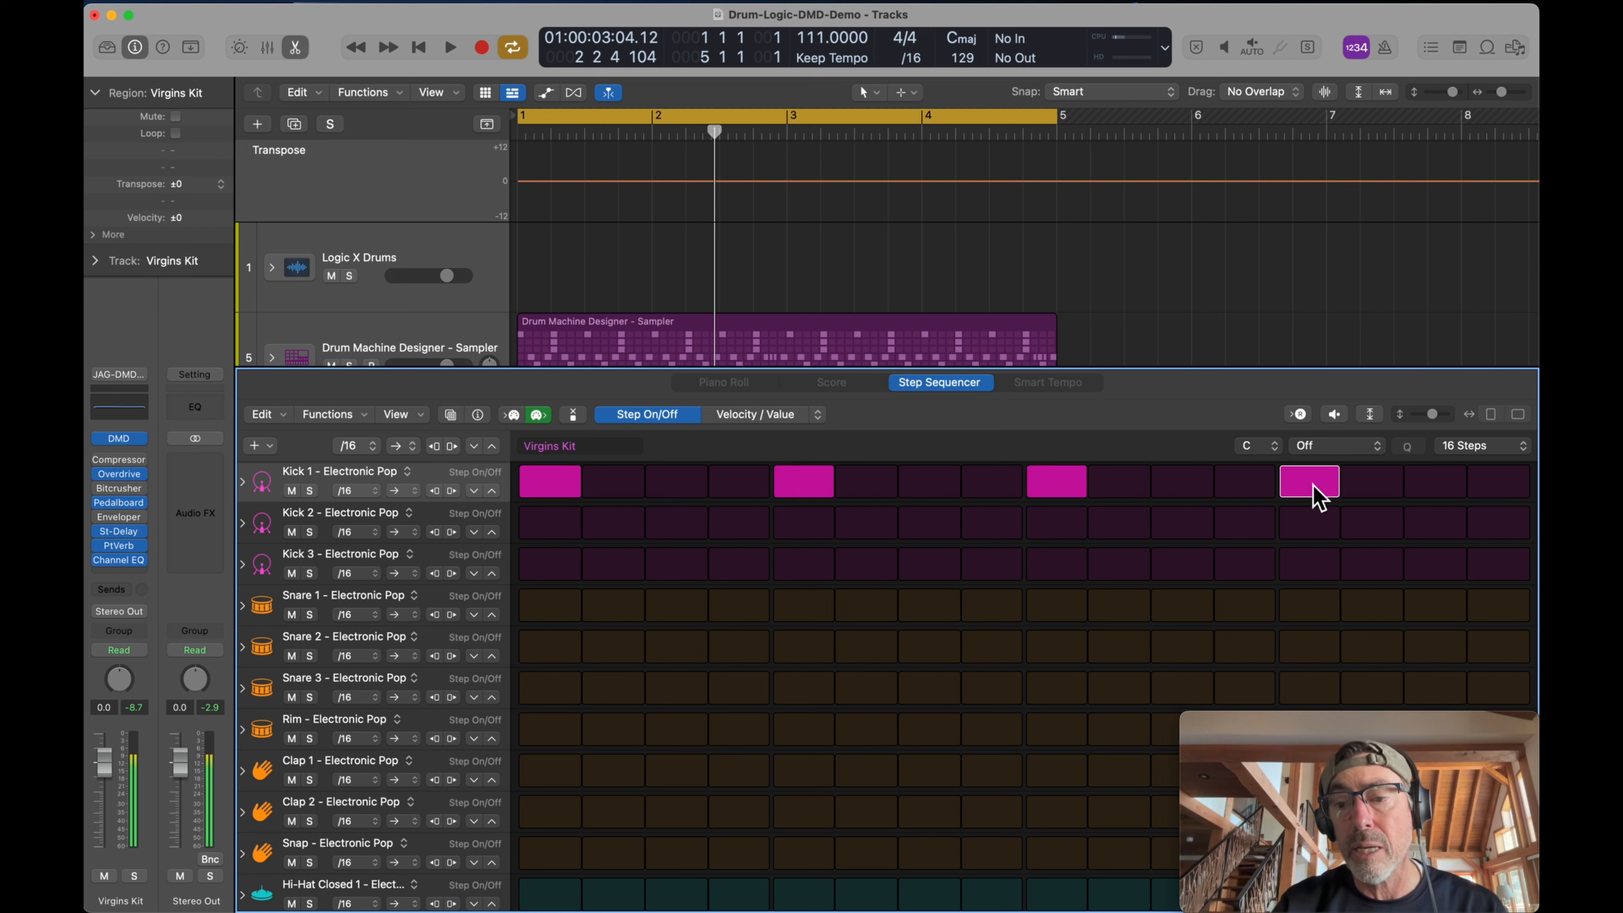
# - Program Snare 1 on steps 3, 7 and 12, solo the Virgins Kit track and play back the pattern
pyautogui.click(683, 612)
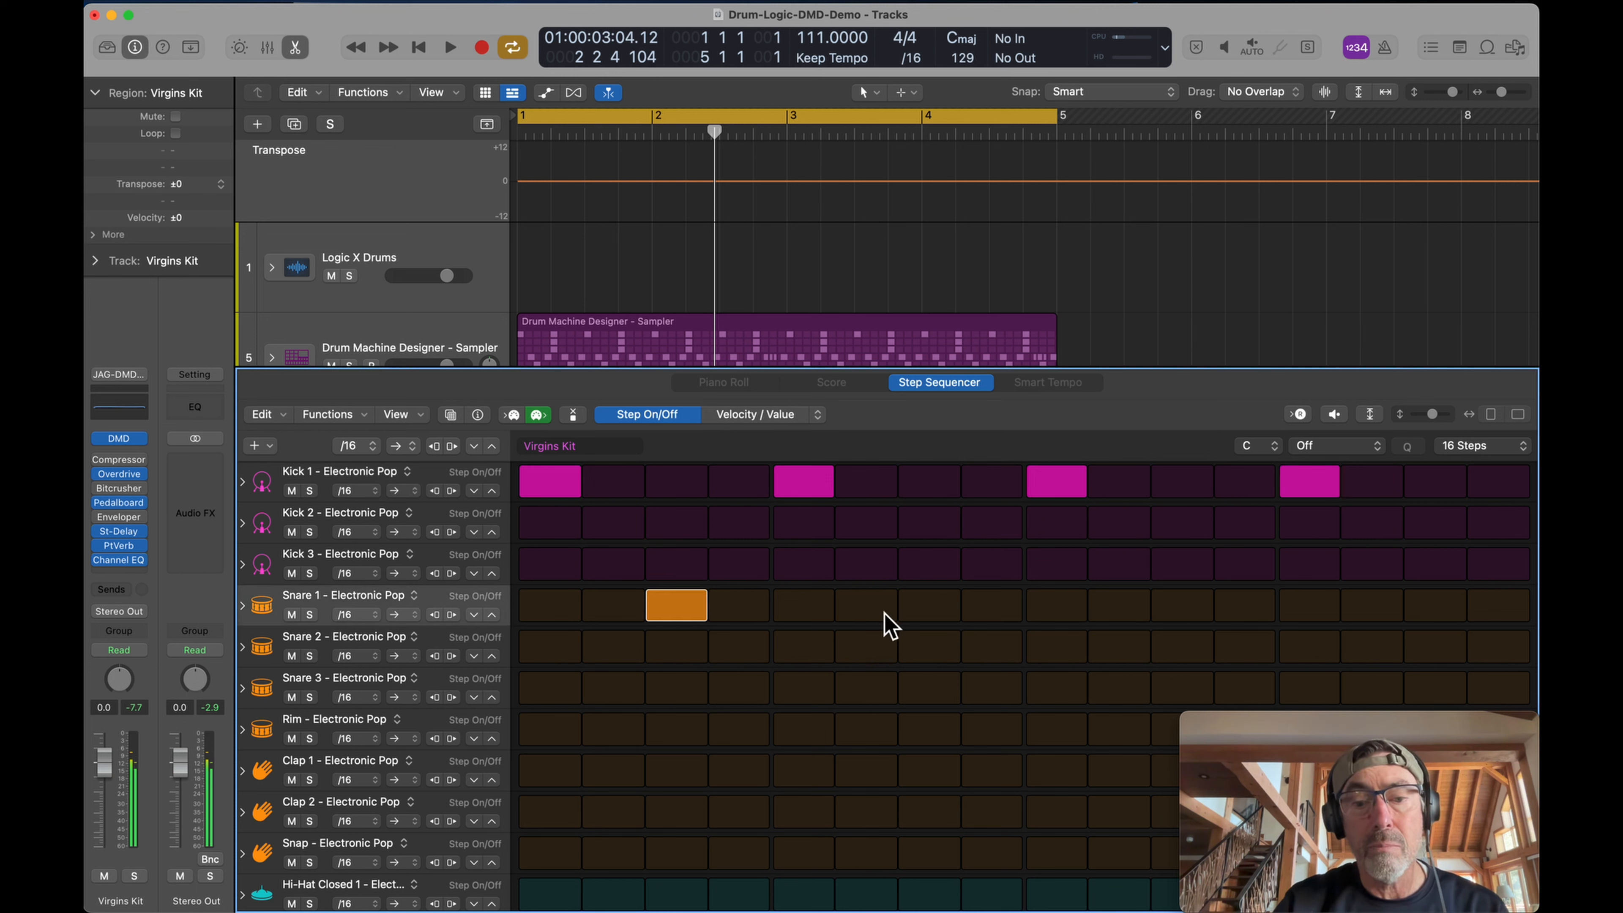
pyautogui.click(940, 613)
pyautogui.click(1245, 608)
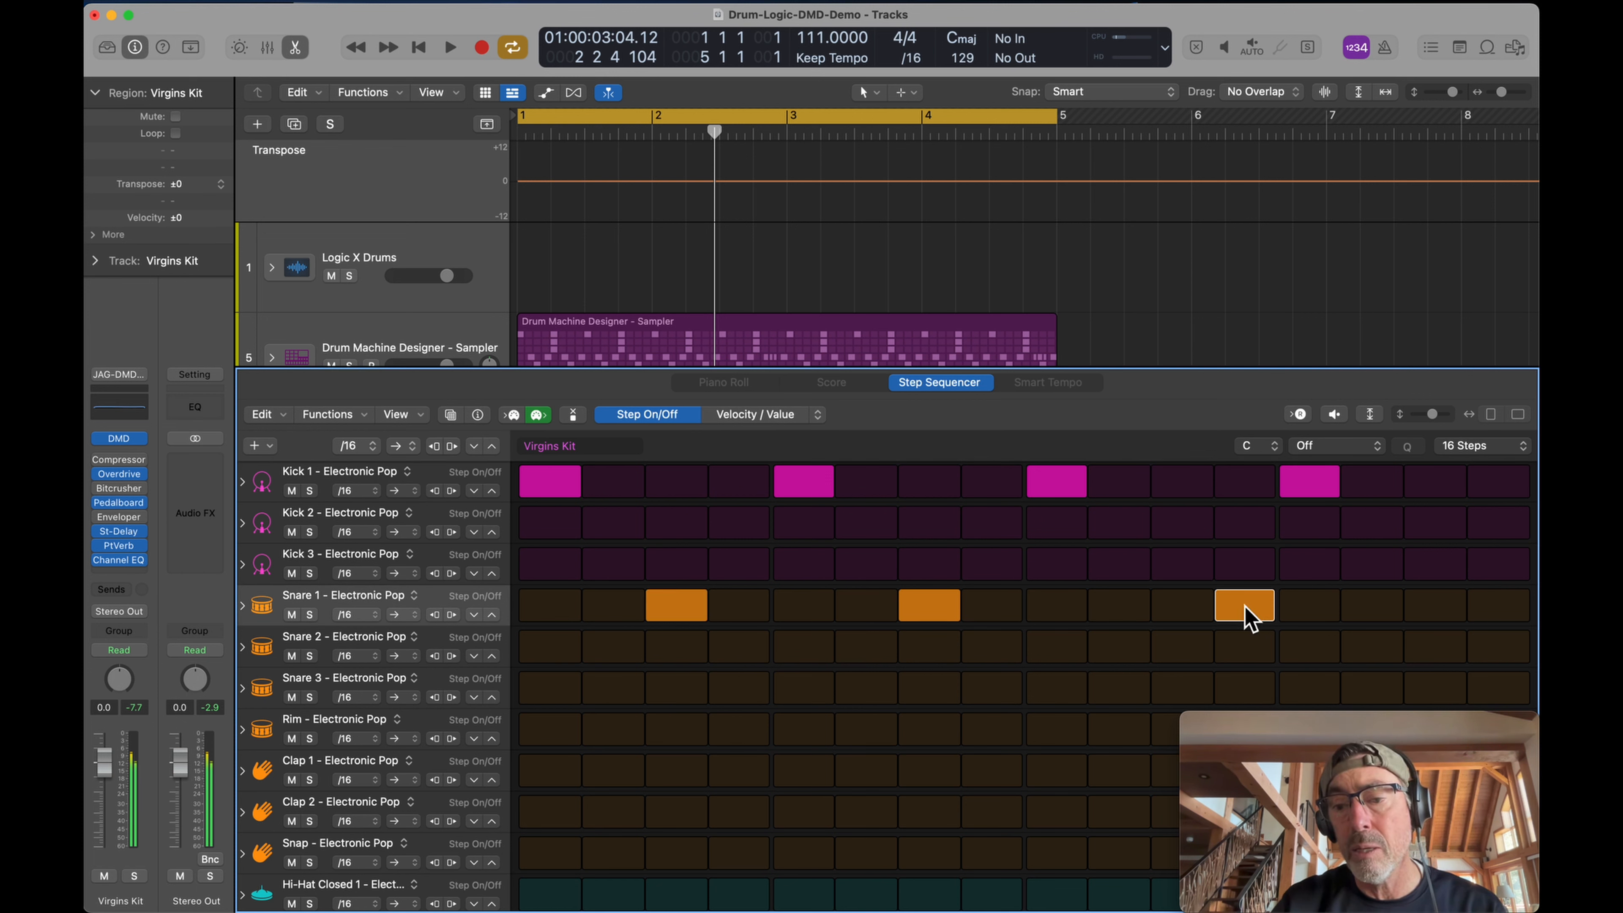
pyautogui.press('s')
pyautogui.press('space')
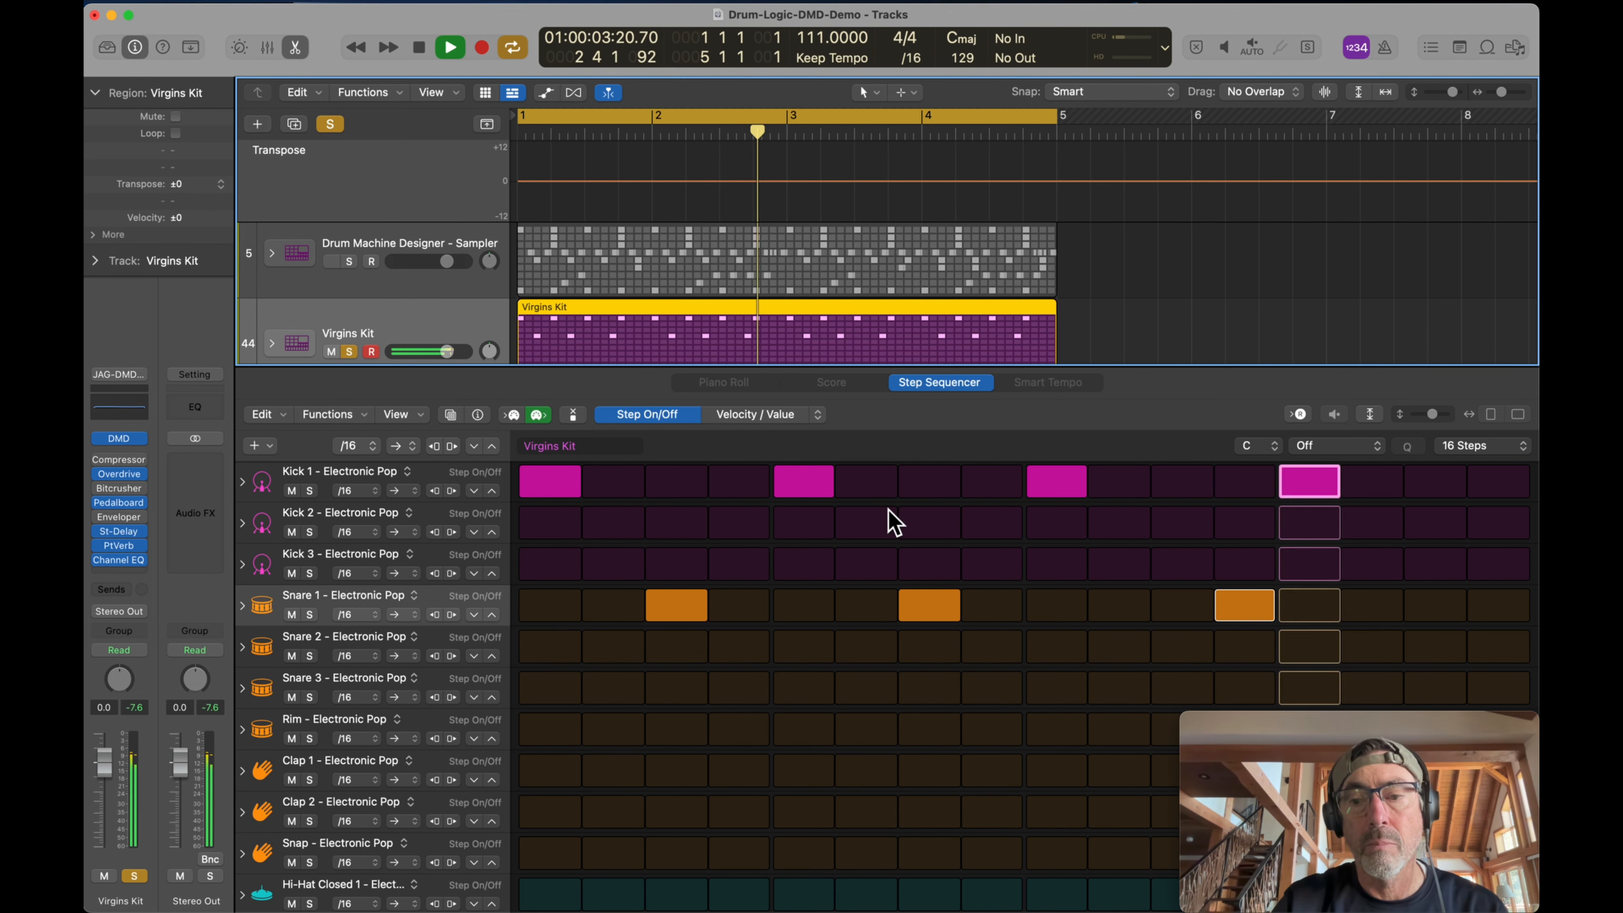
pyautogui.press('space')
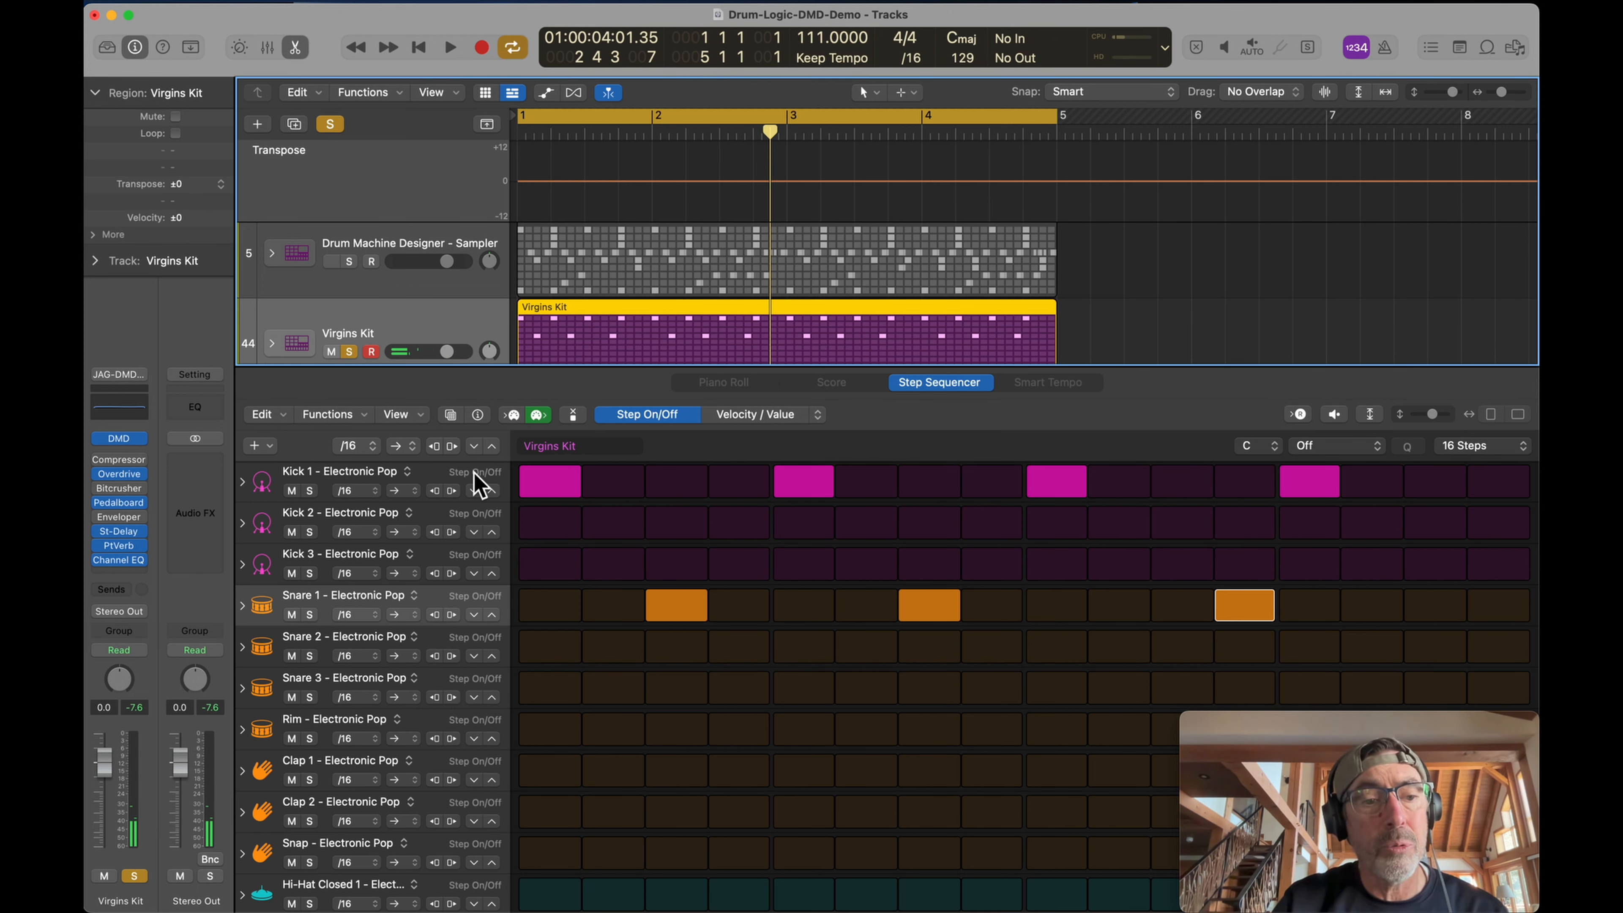
# - Load the Deep Dembow Beat drum pattern from the Step Sequencer's pattern browser and play it back
pyautogui.click(478, 486)
pyautogui.click(451, 419)
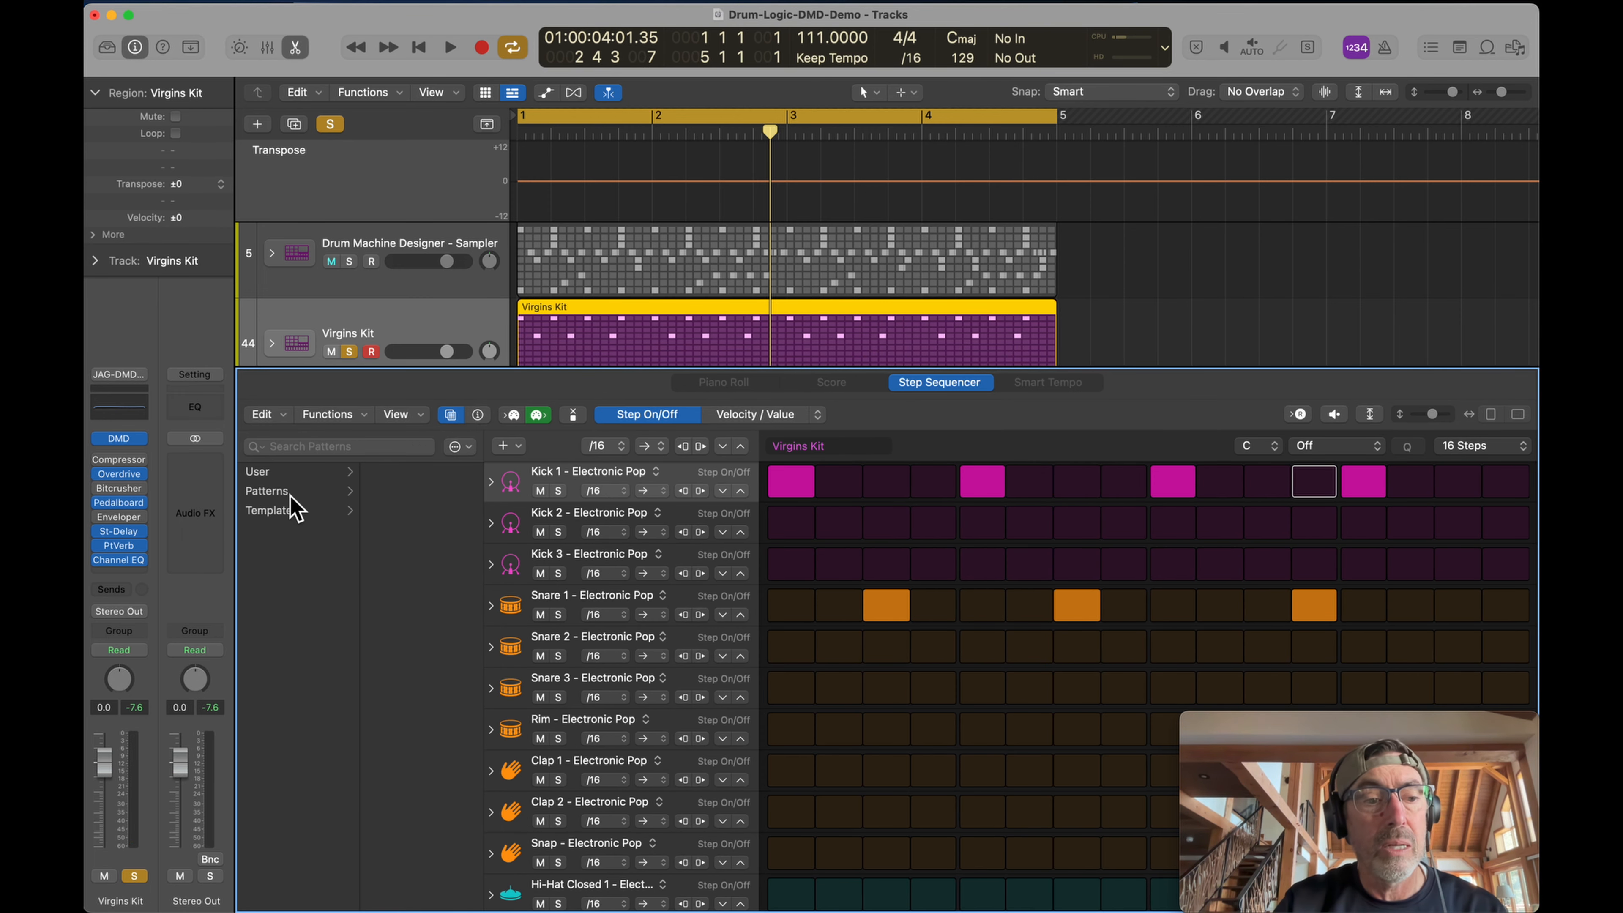
pyautogui.click(299, 494)
pyautogui.click(405, 498)
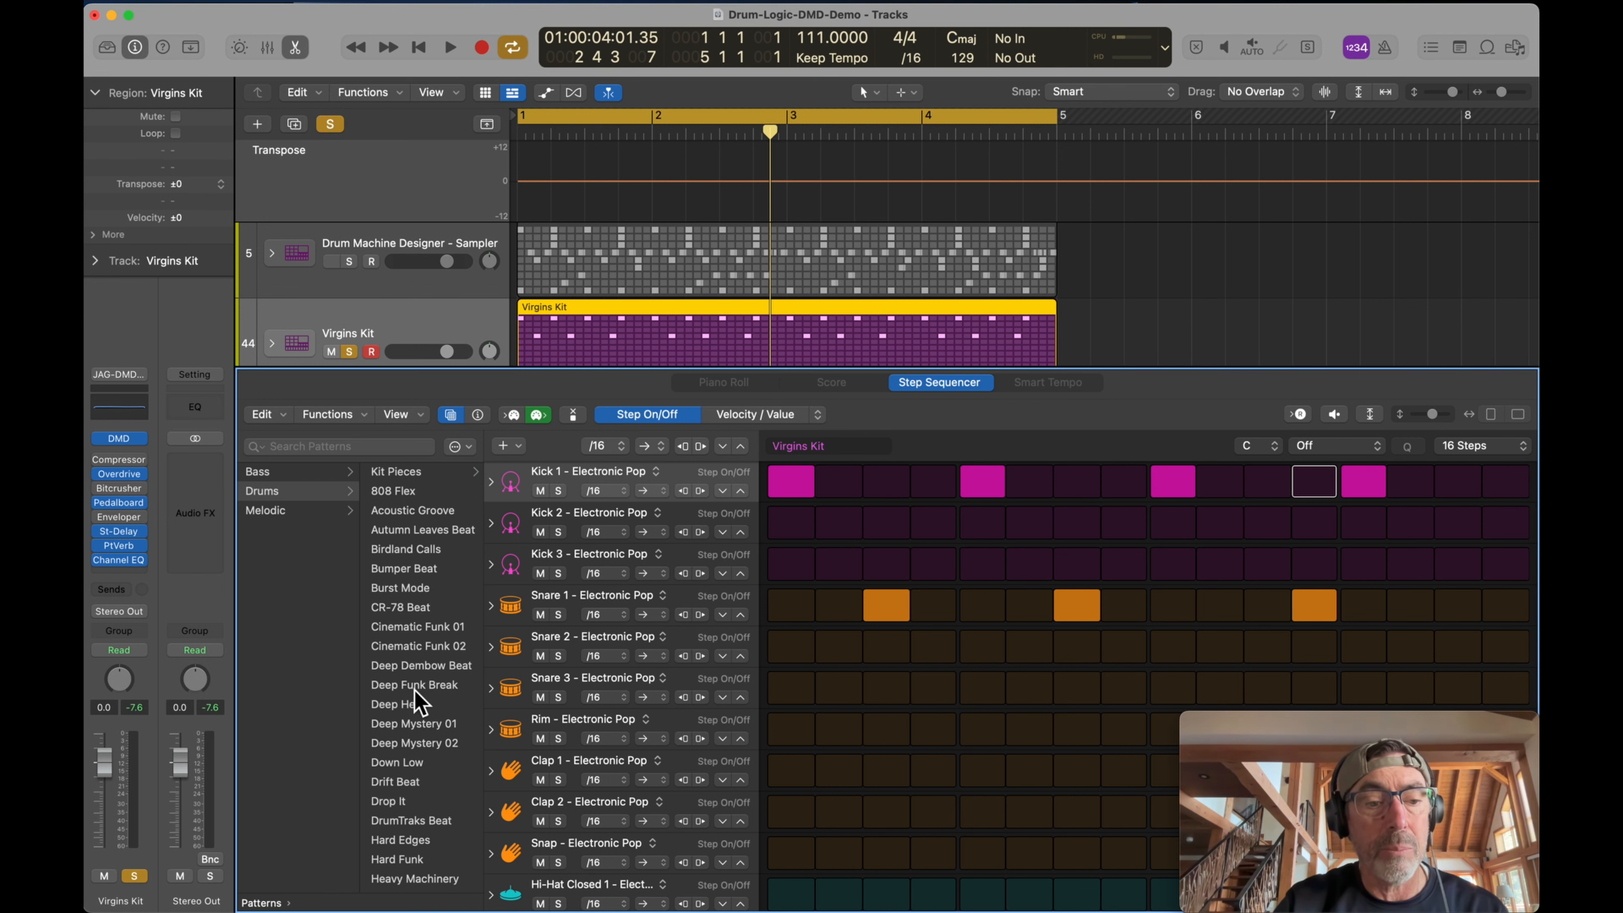
pyautogui.click(439, 670)
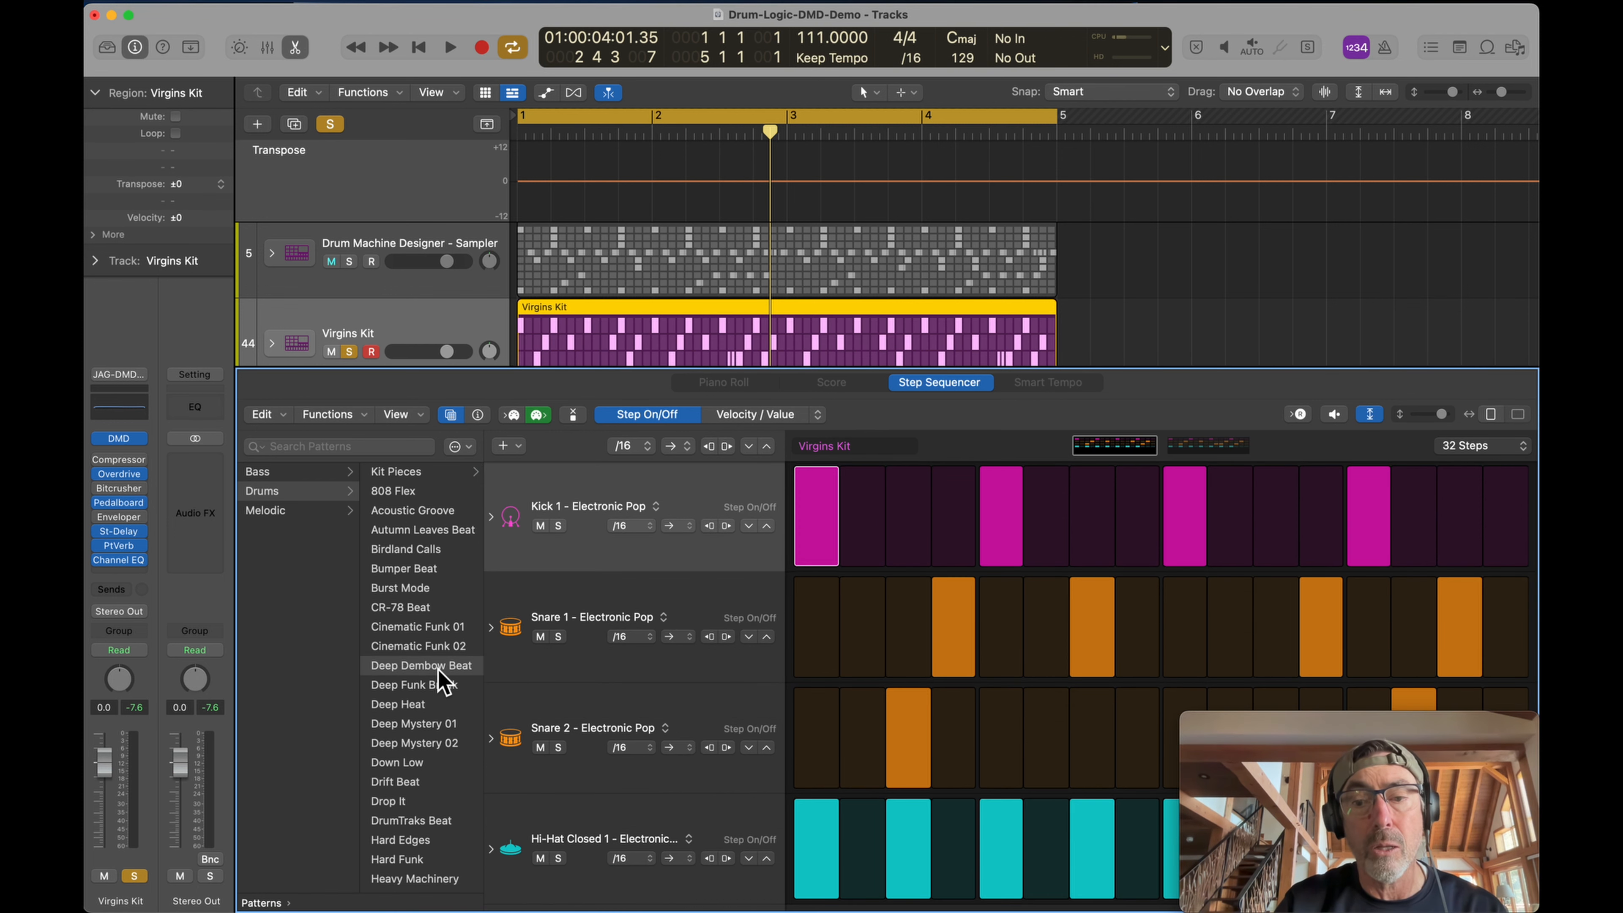
pyautogui.press('space')
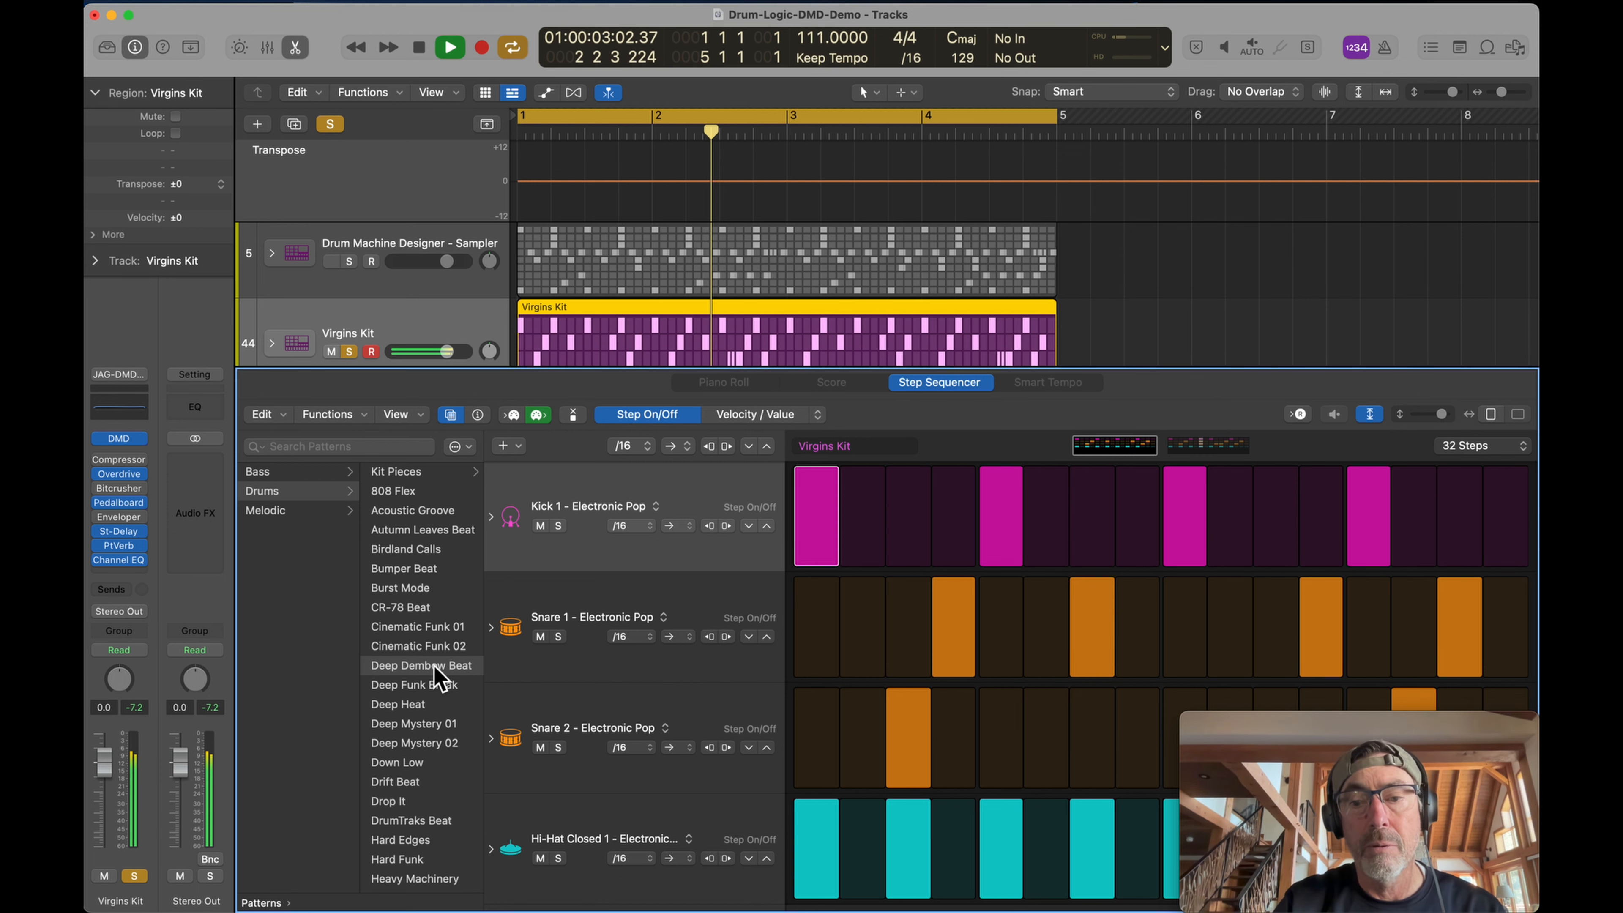
pyautogui.press('space')
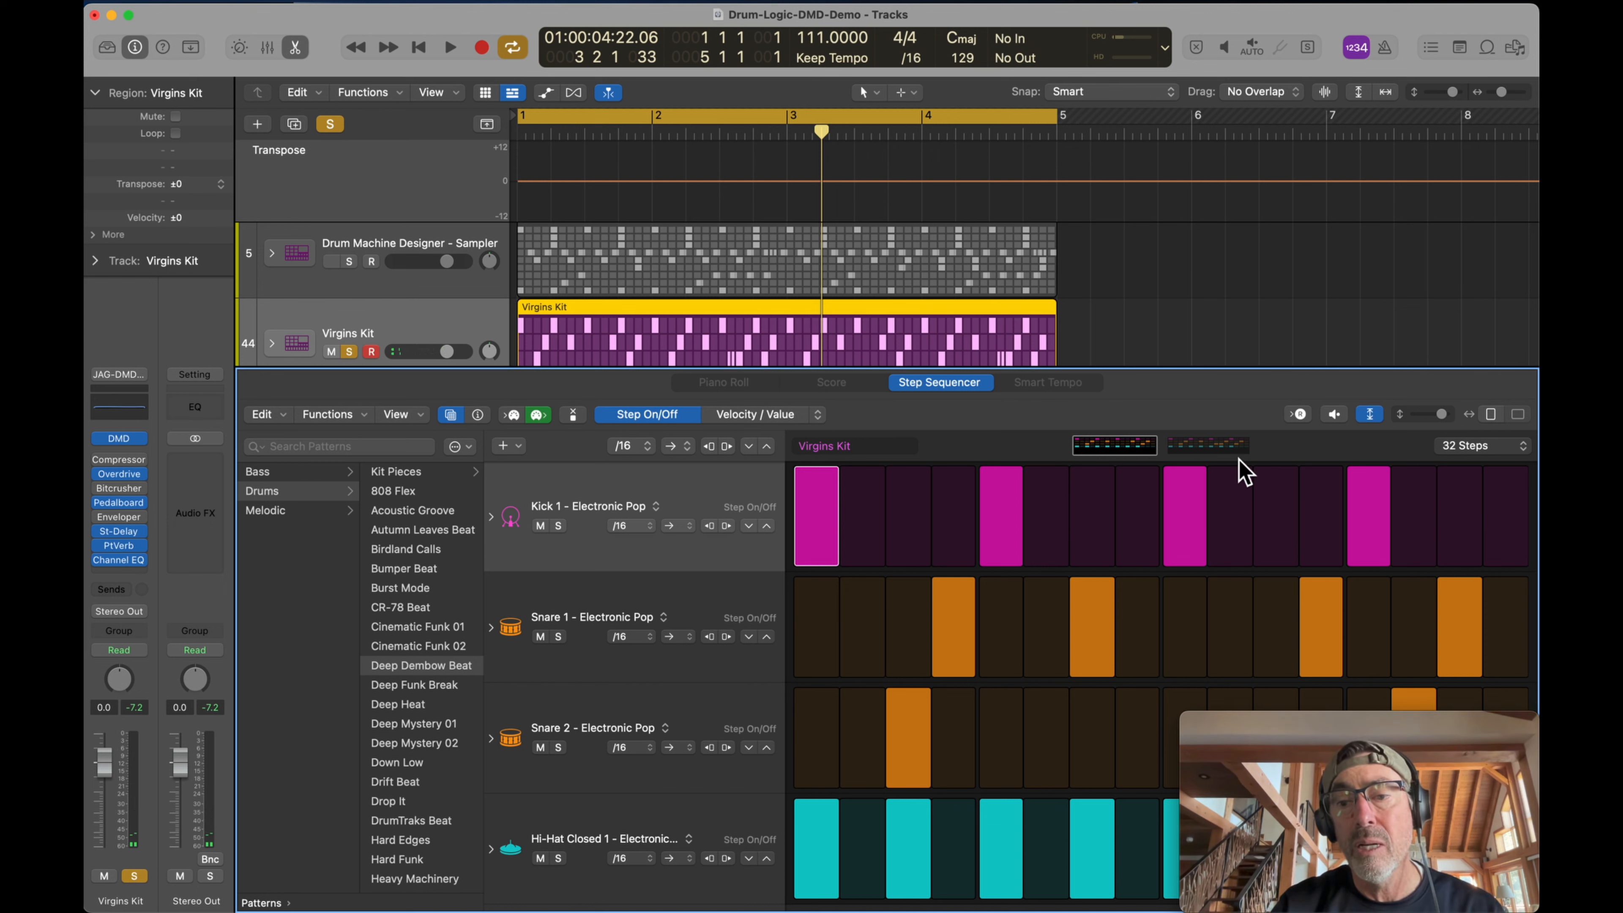
# - Check both pages of the pattern, set the pattern length to 24 steps and play it back
pyautogui.click(1238, 449)
pyautogui.click(1116, 448)
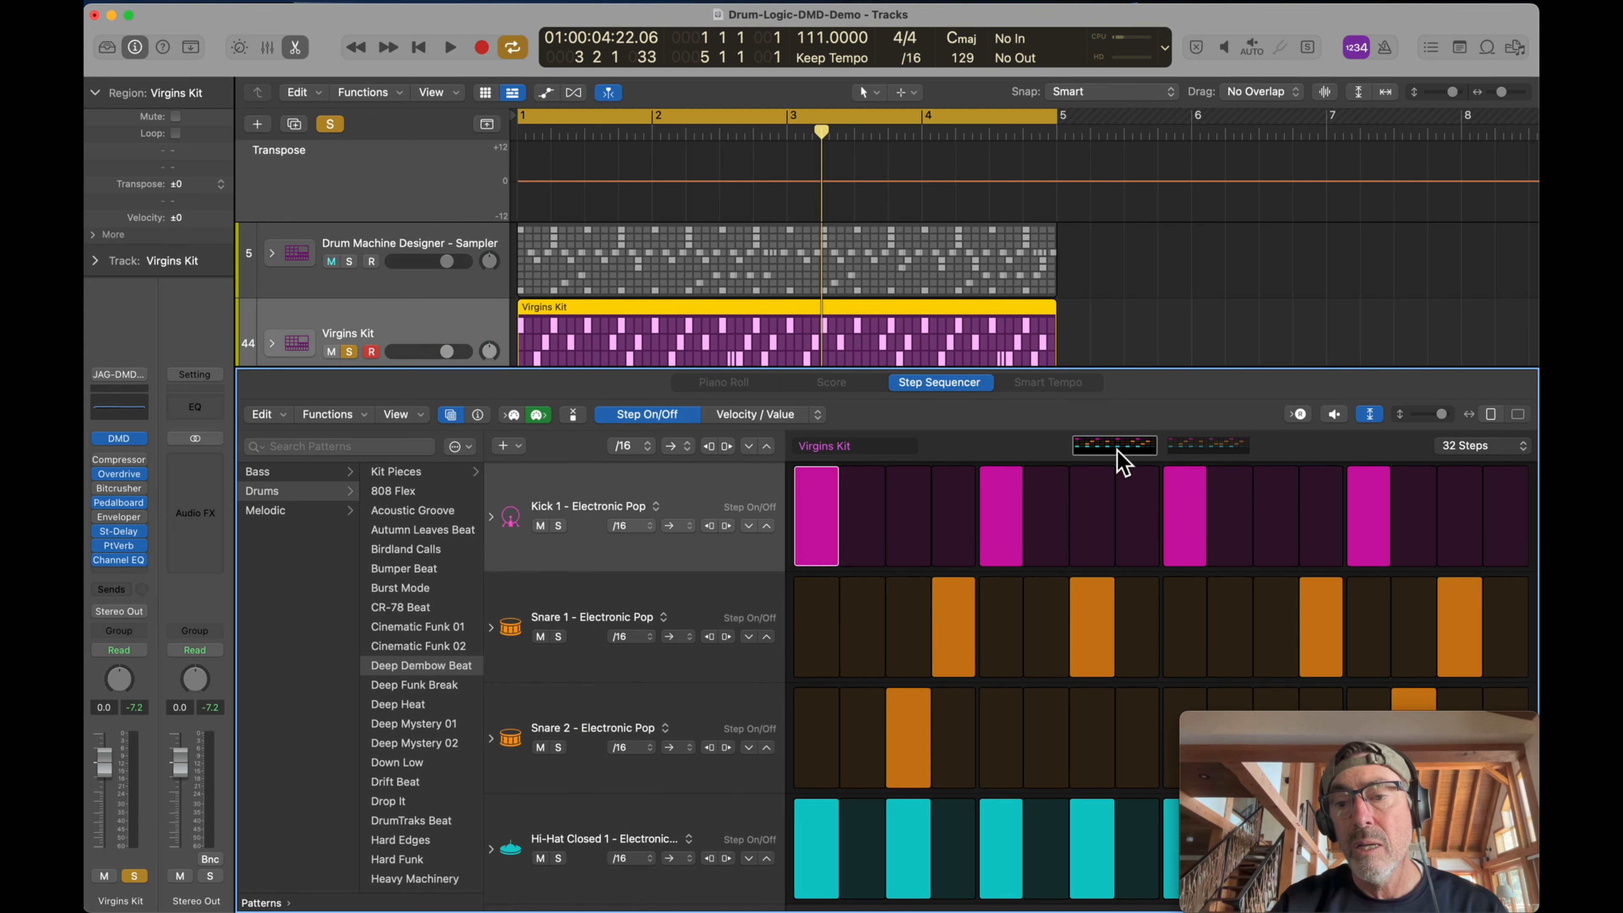
pyautogui.click(1524, 459)
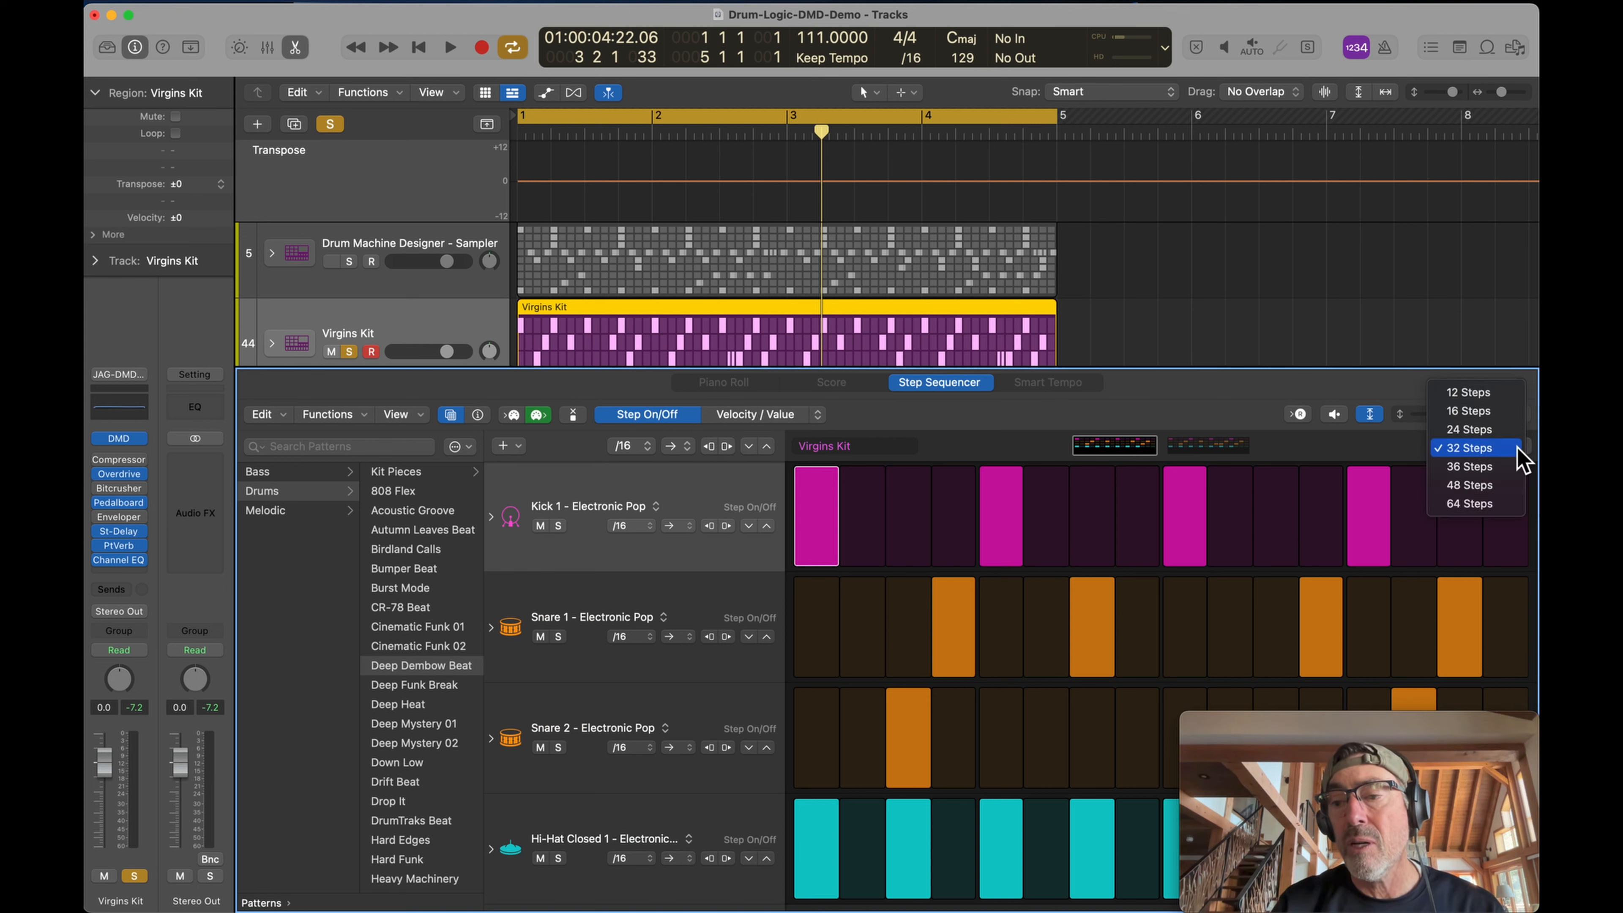
pyautogui.click(1469, 429)
pyautogui.press('space')
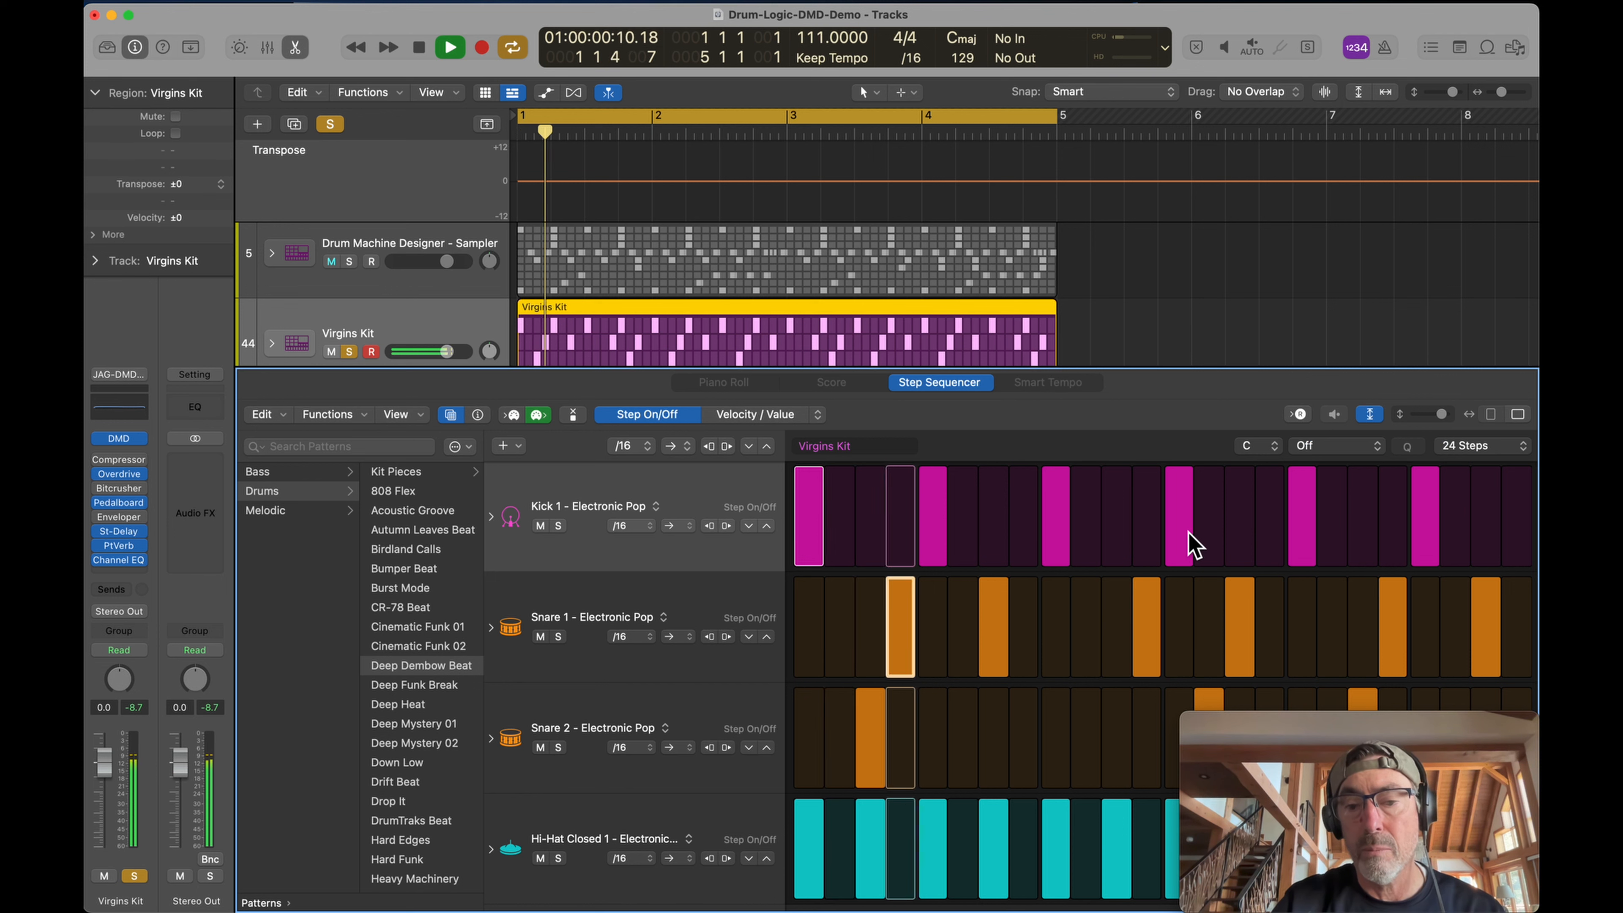
pyautogui.press('space')
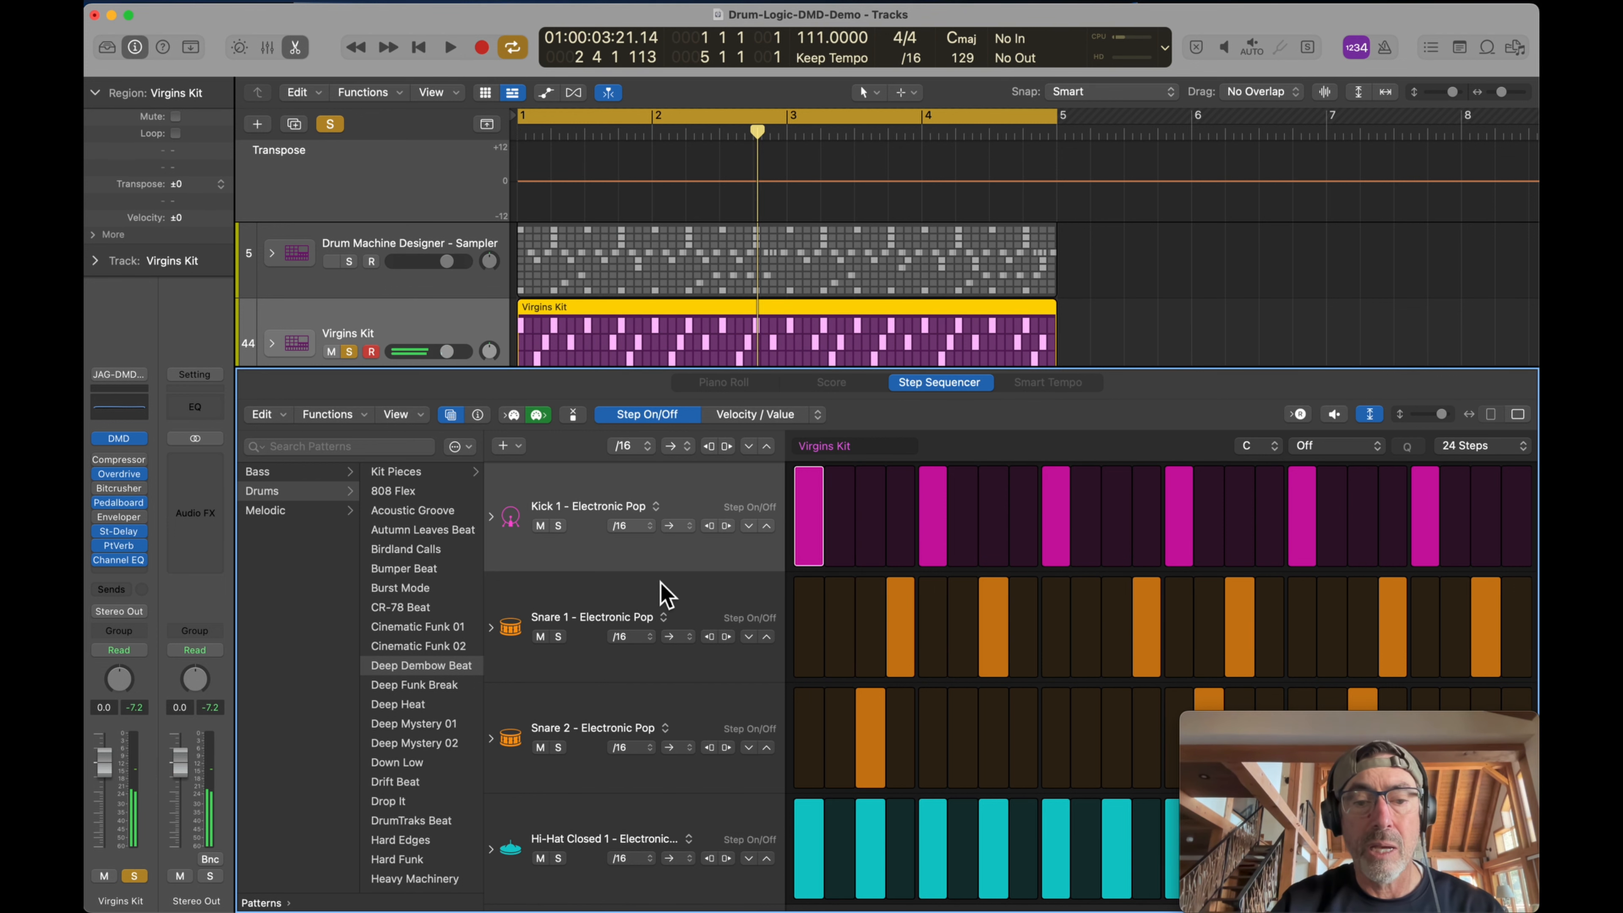
pyautogui.press('z')
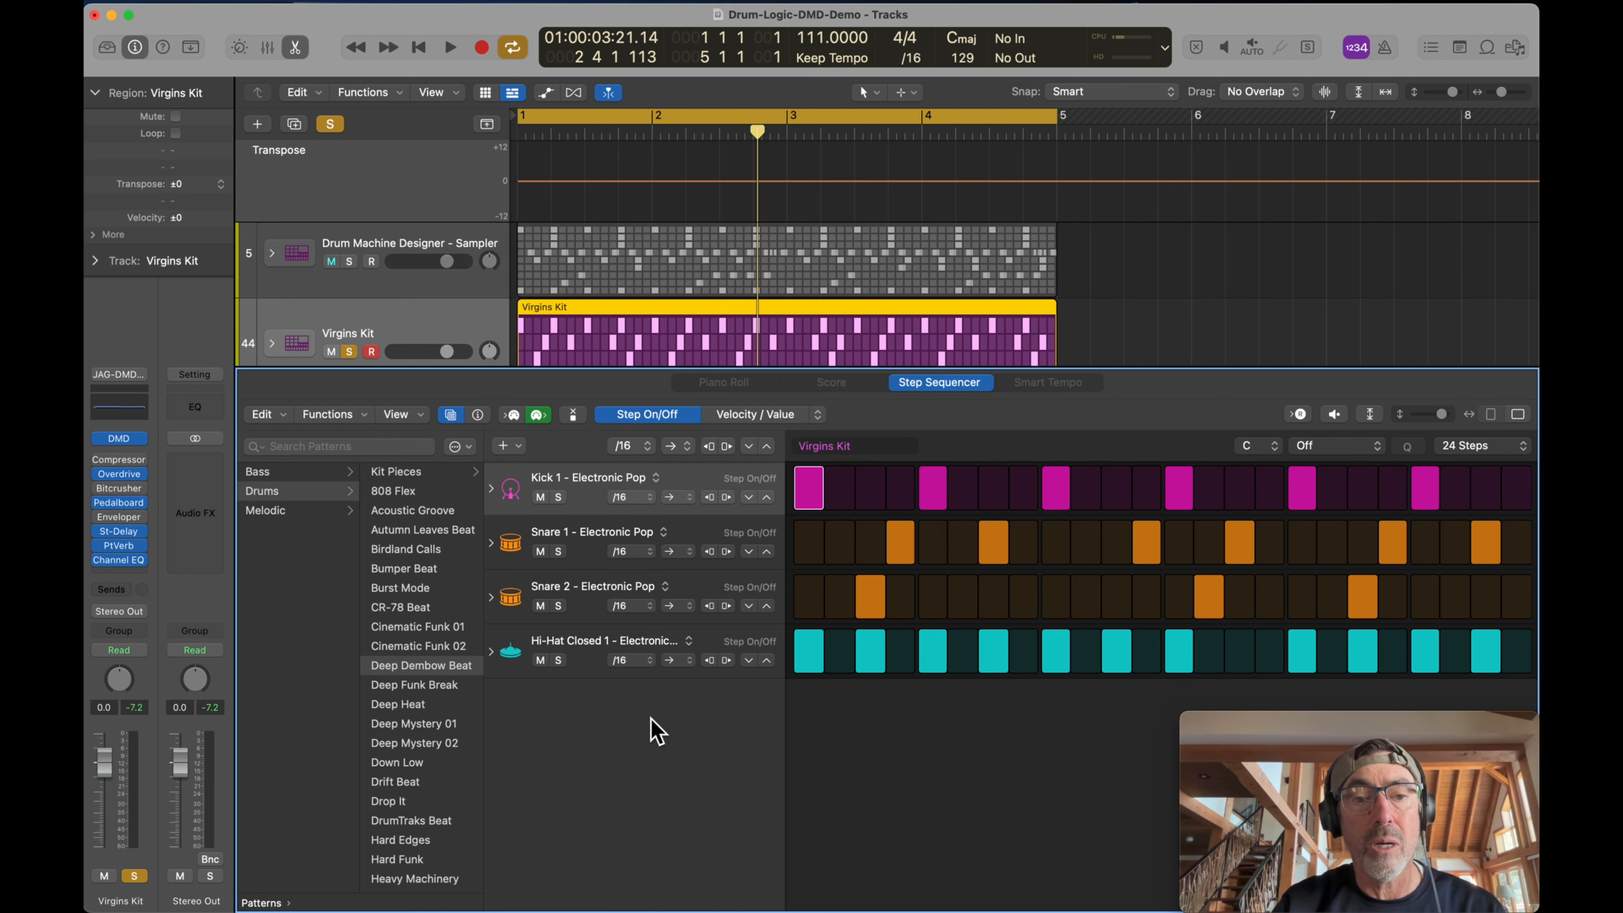
# - Load the Heavy Machinery drum pattern and audition it
pyautogui.click(422, 880)
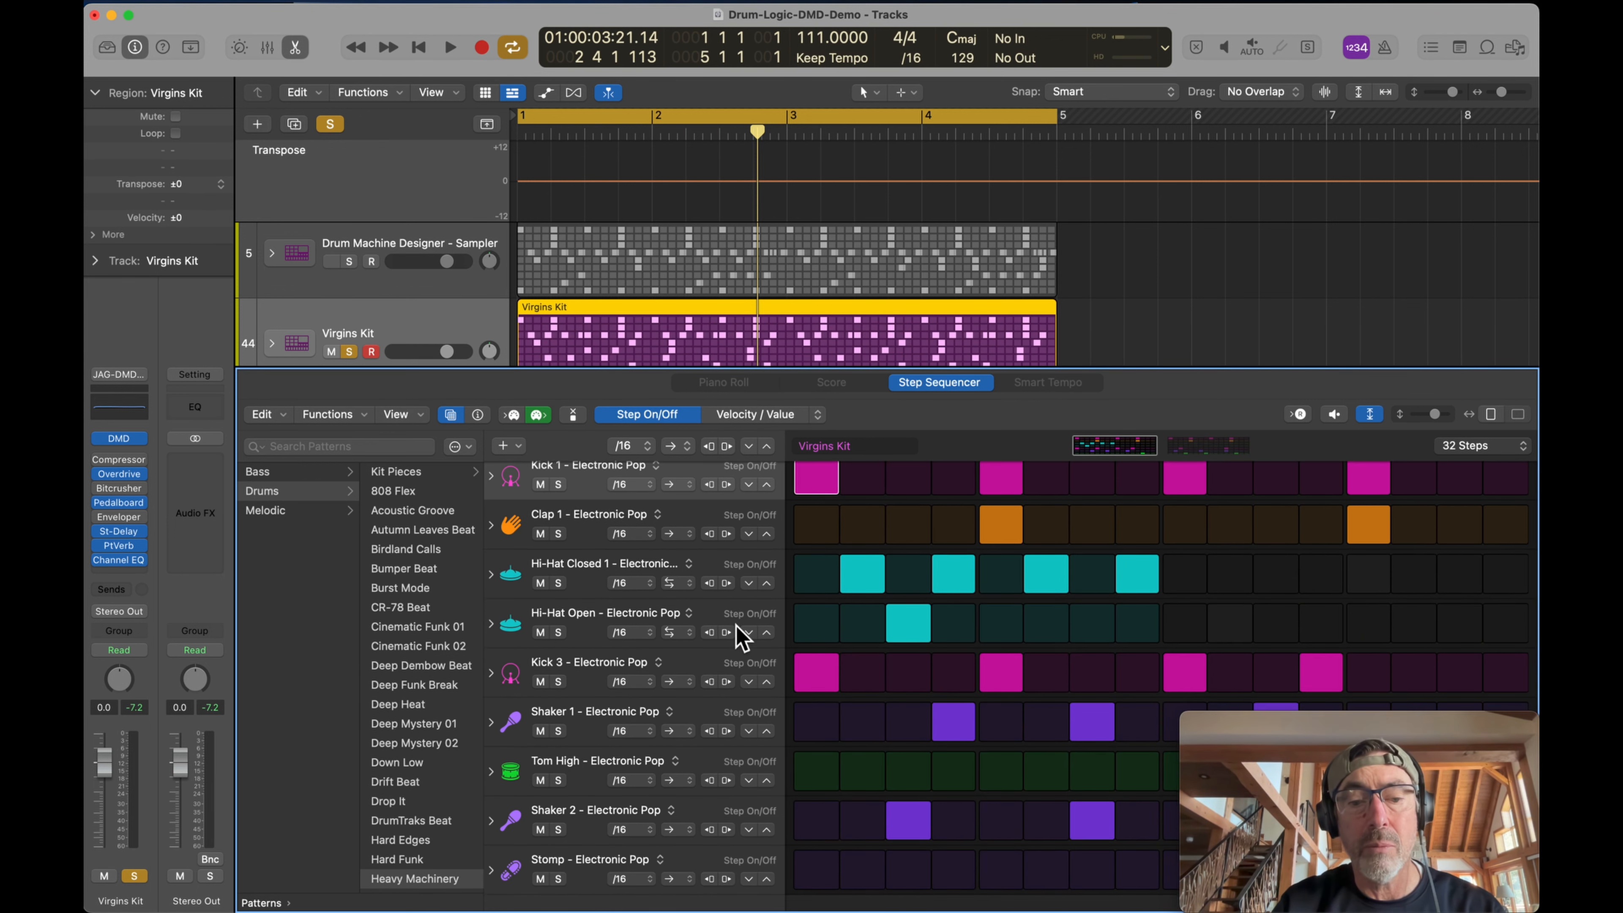
pyautogui.press('space')
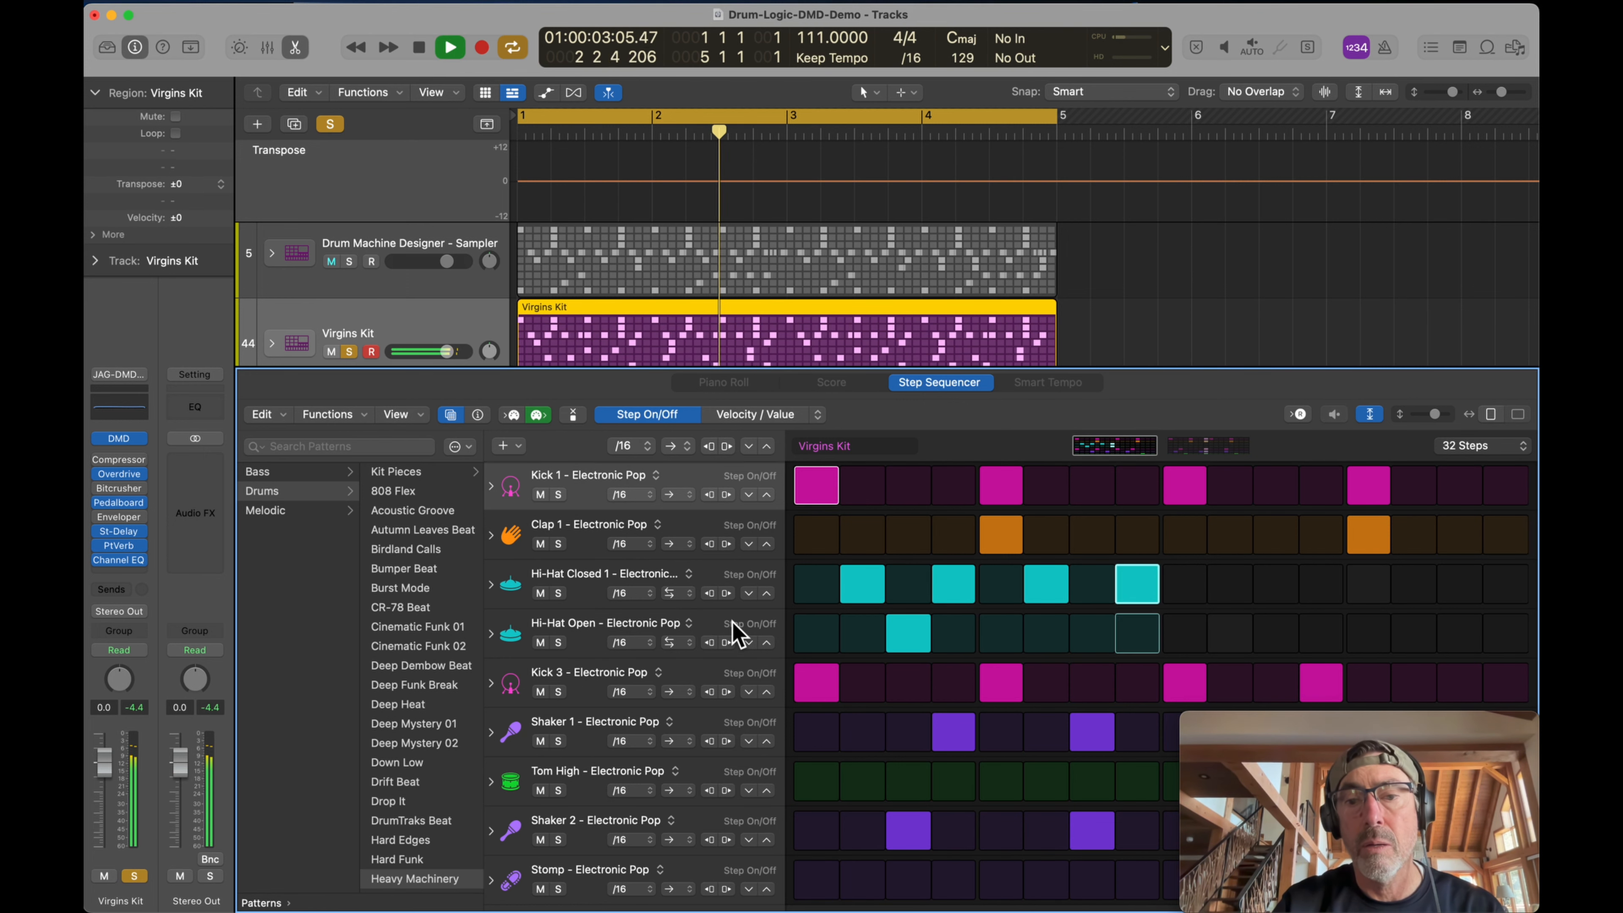
pyautogui.press('space')
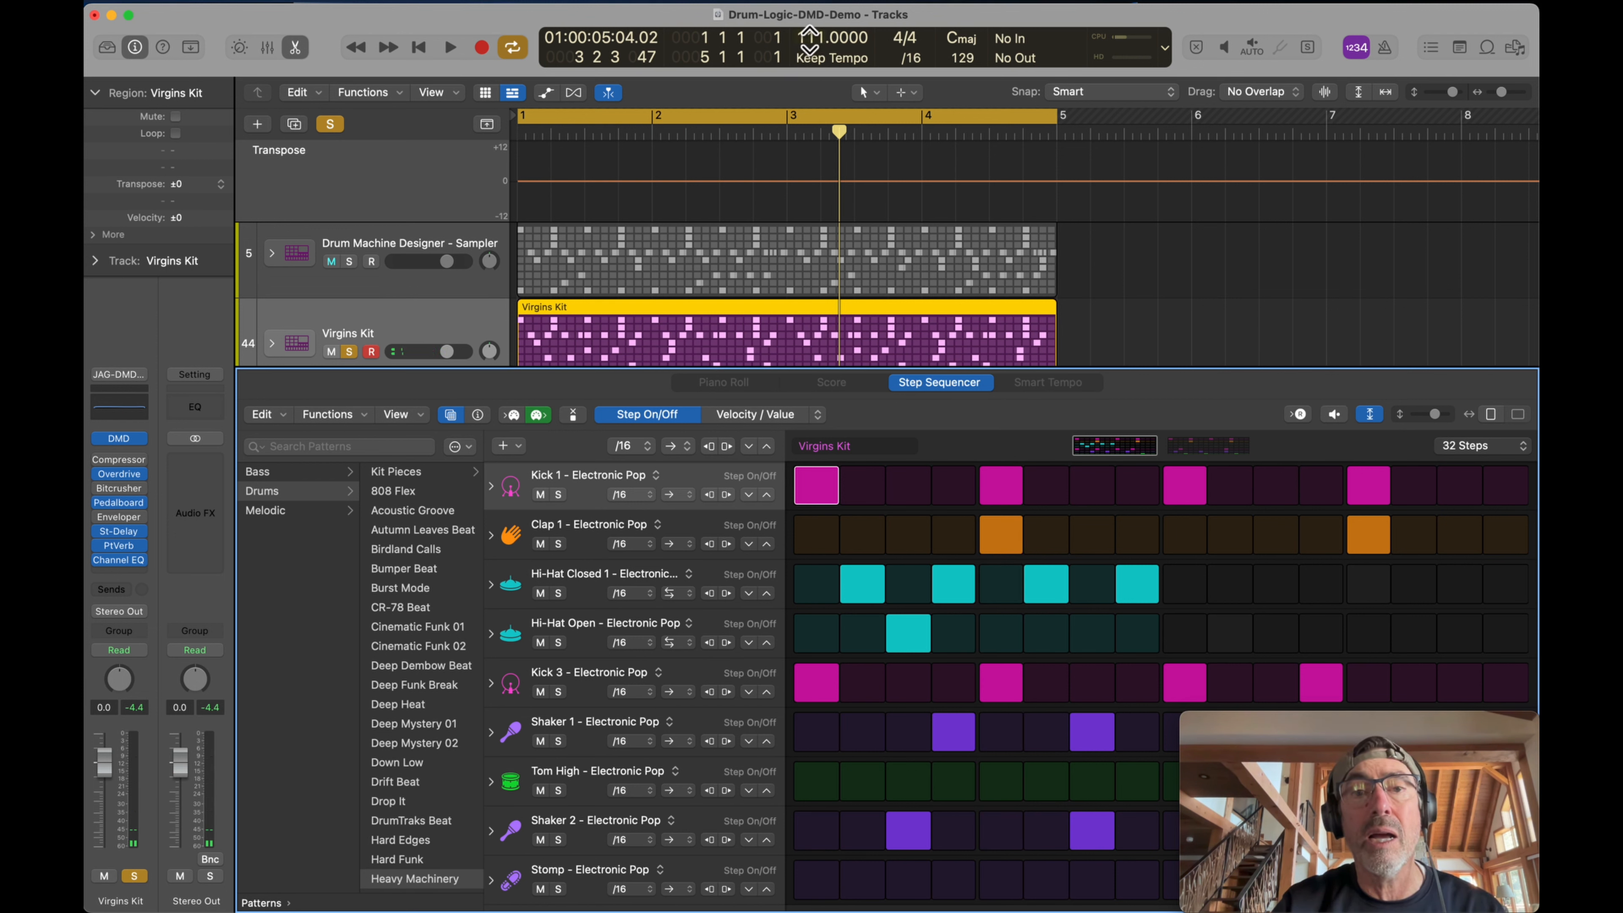
# - Set the project tempo to 121 and play back the pattern
pyautogui.moveTo(810, 38); pyautogui.dragTo(813, 8)
pyautogui.press('space')
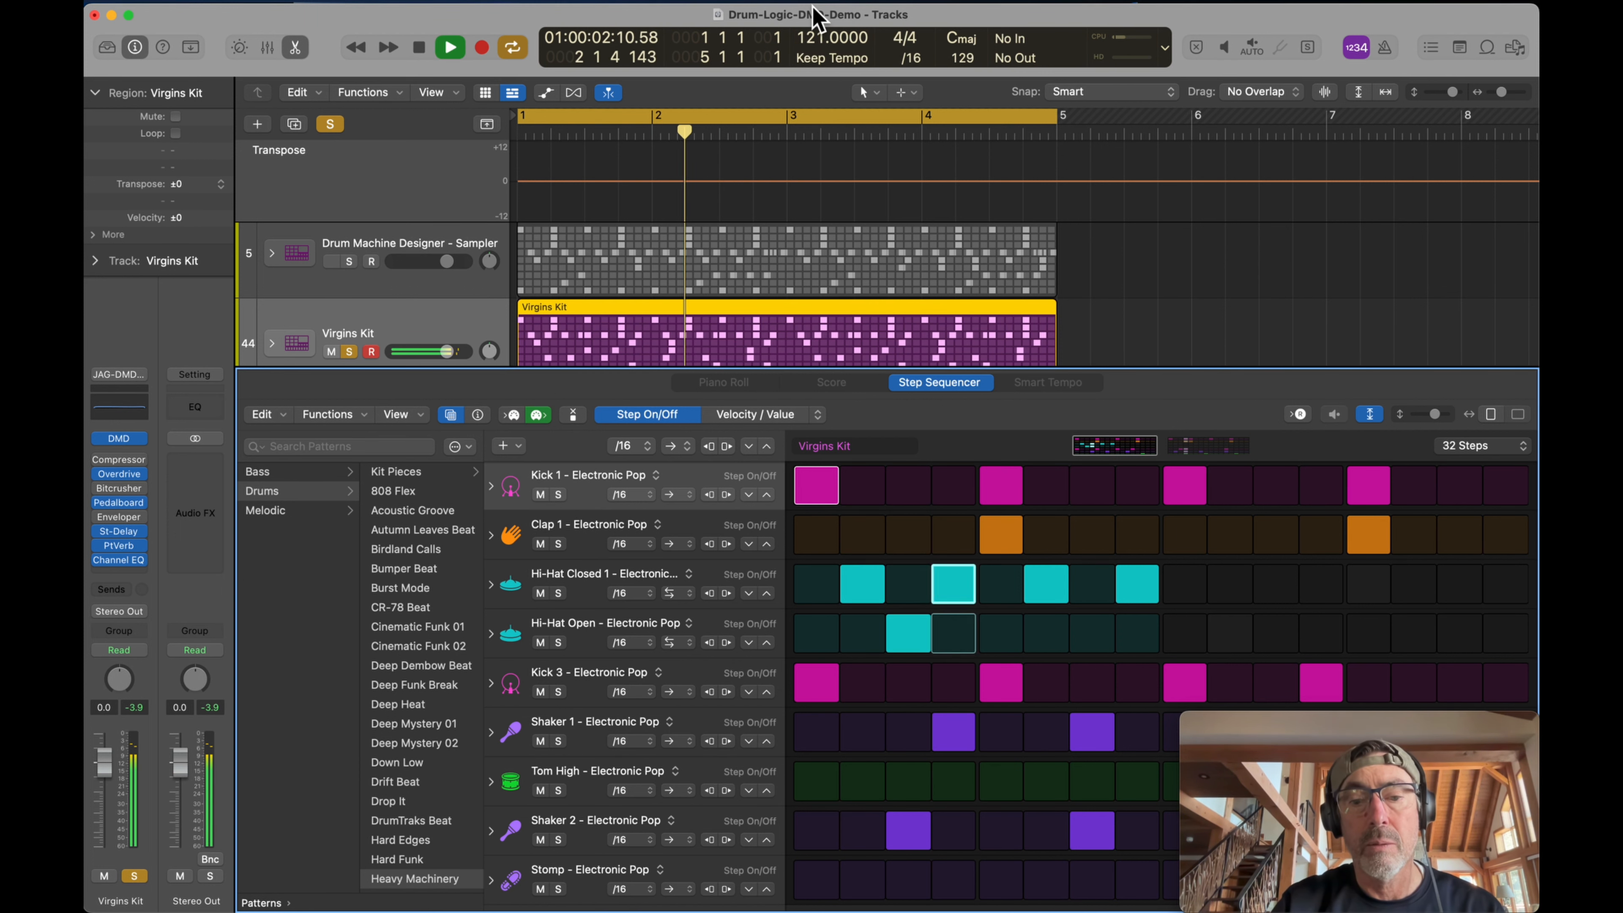
pyautogui.press('space')
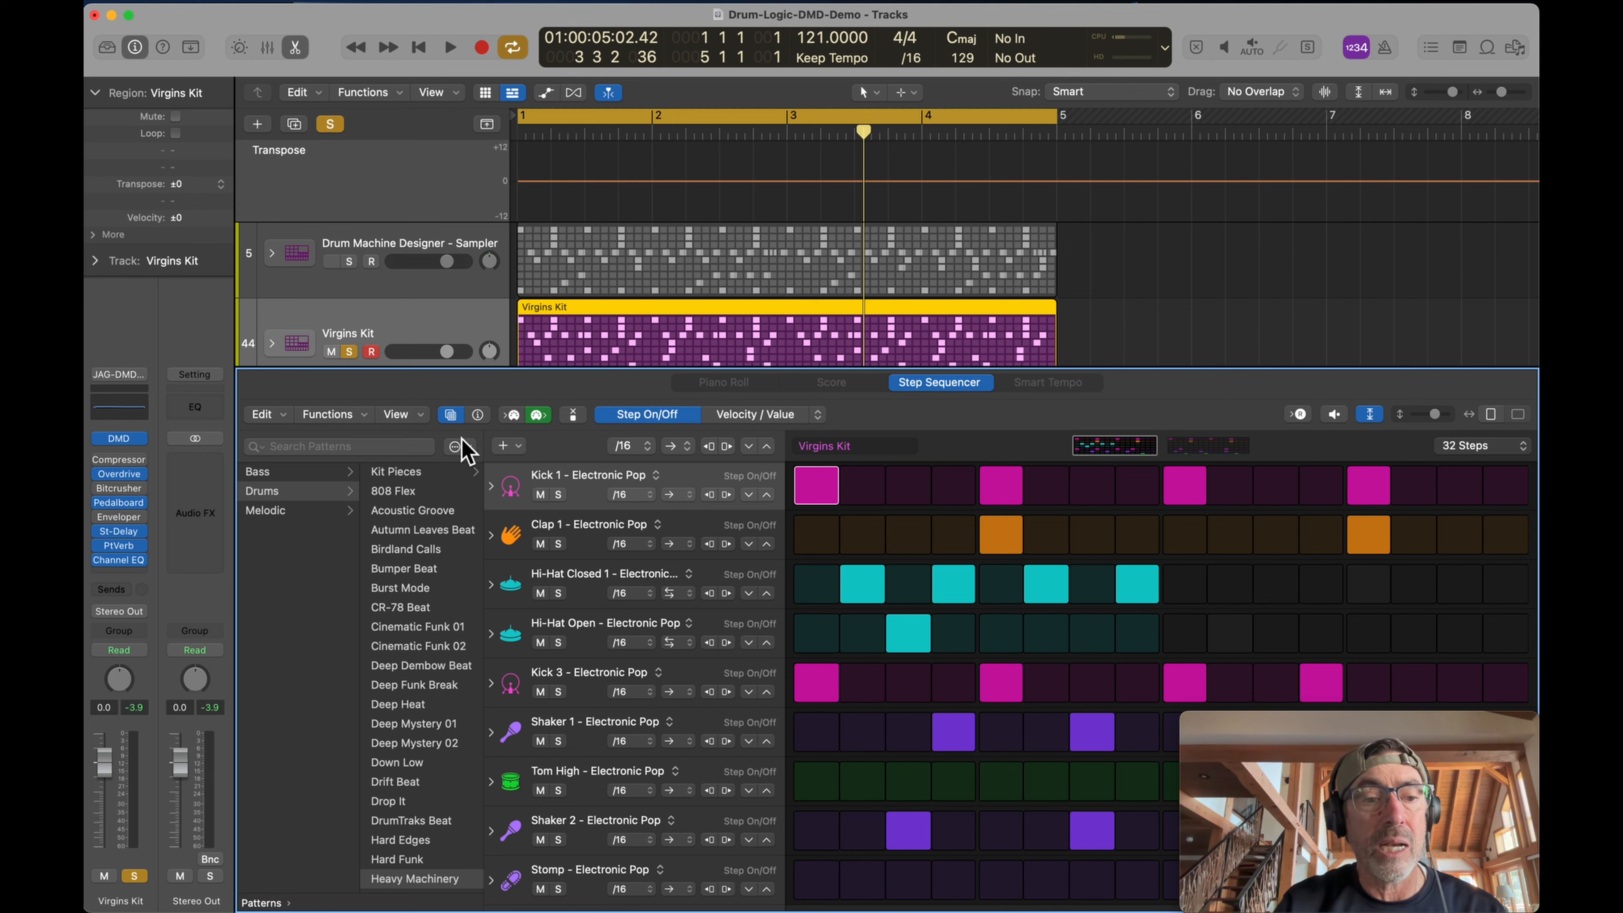
# - Hide the pattern browser and set the Hi-Hat Closed 1 velocities to 91 on step 2 and 49 on step 4
pyautogui.click(452, 415)
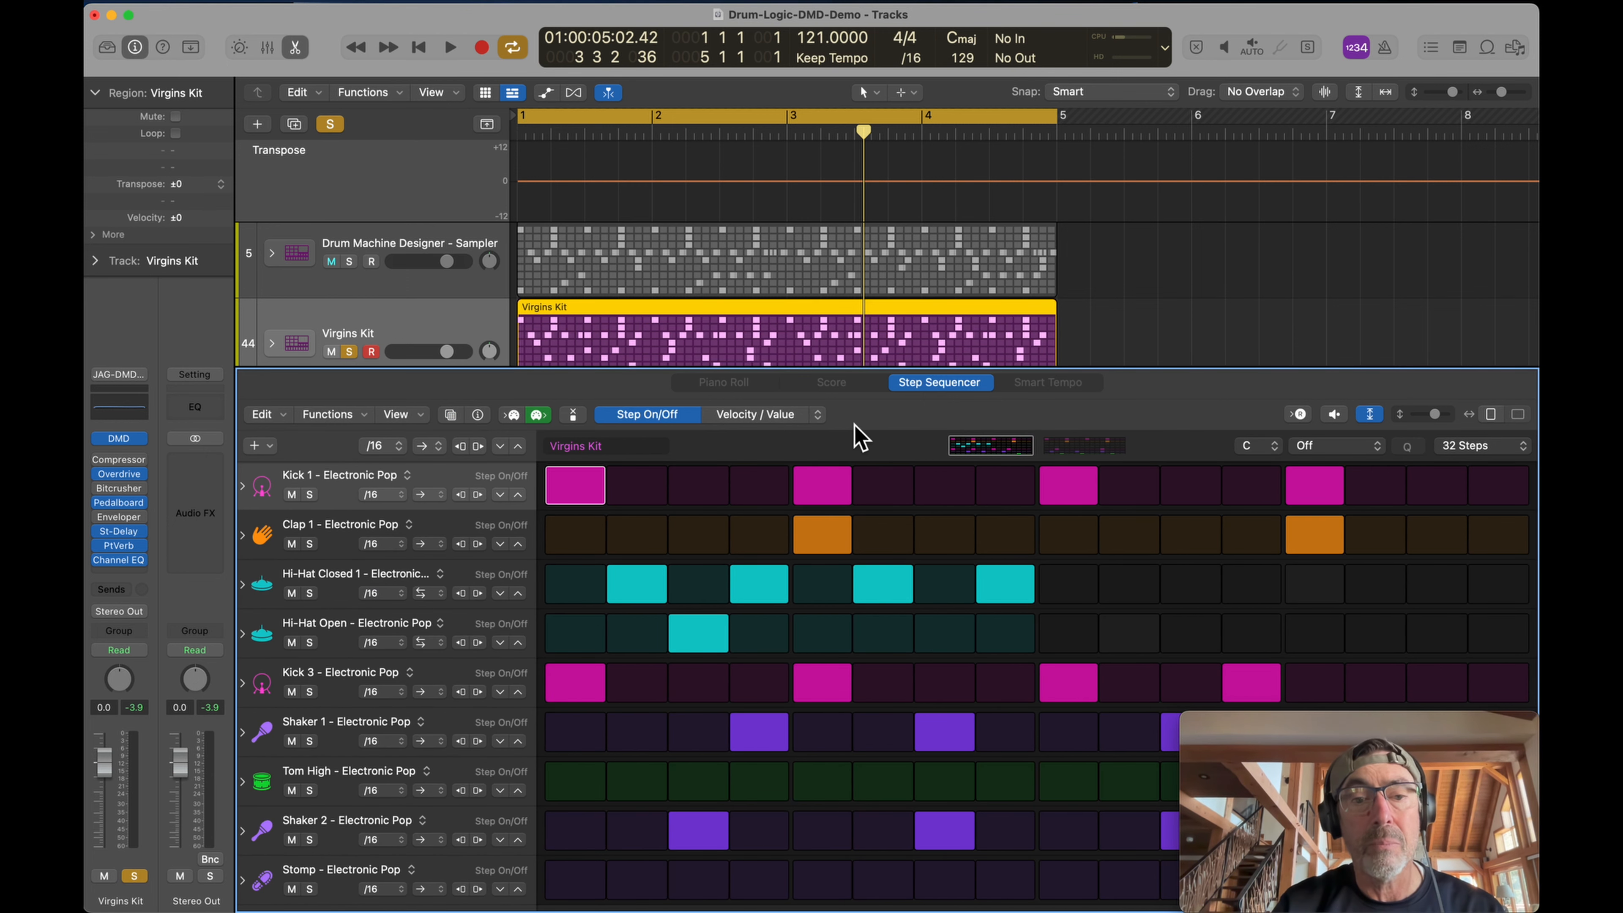
pyautogui.click(783, 421)
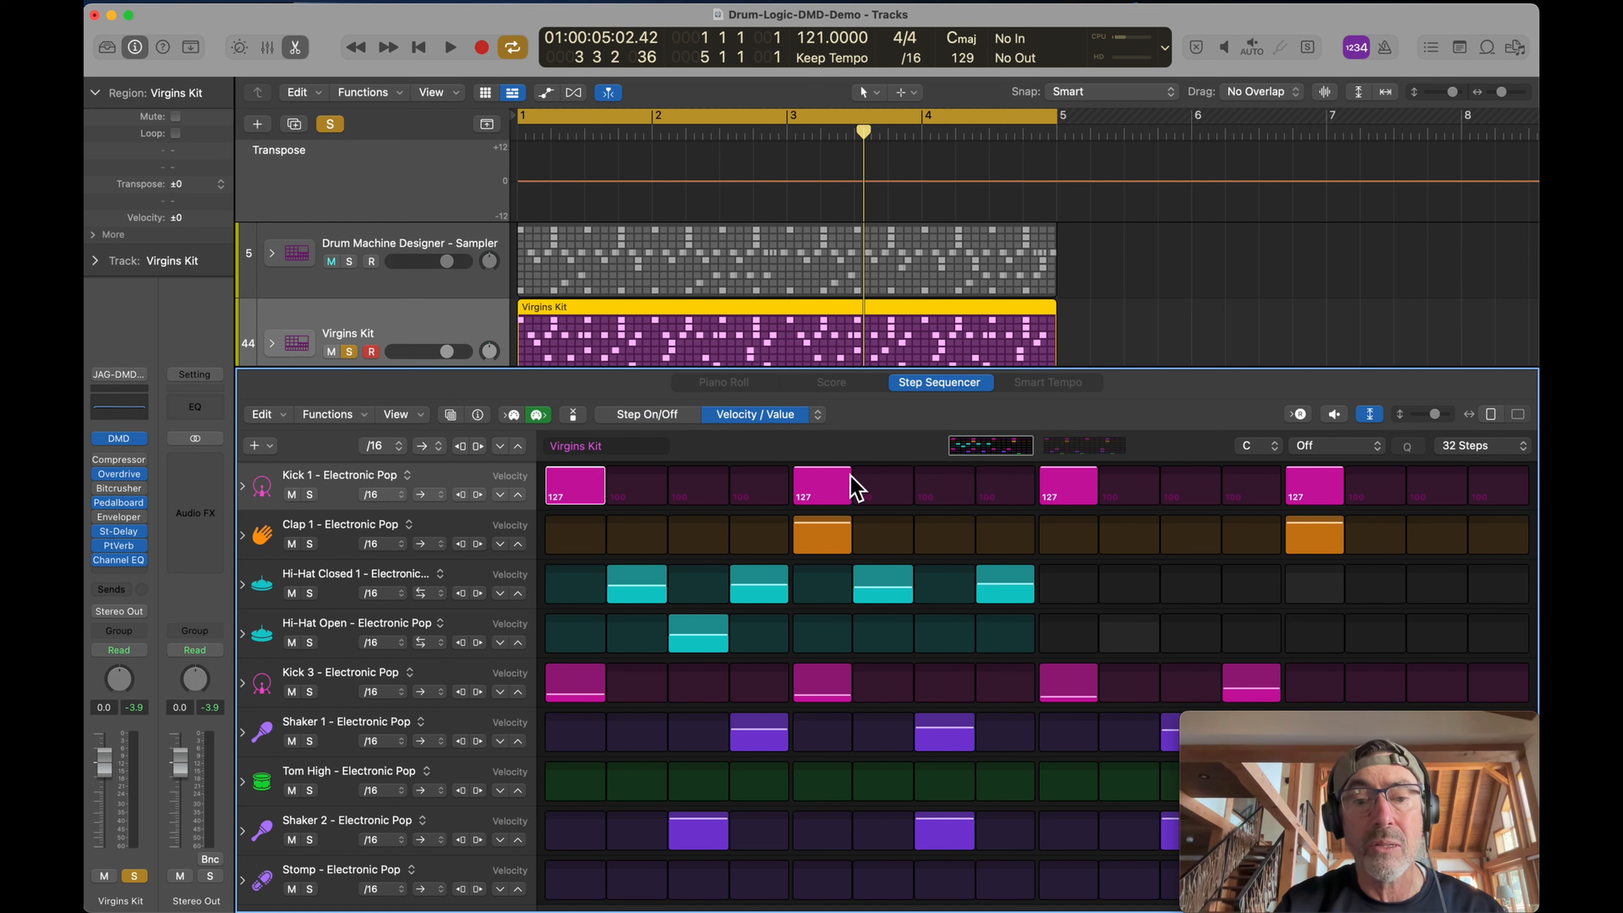
pyautogui.click(645, 601)
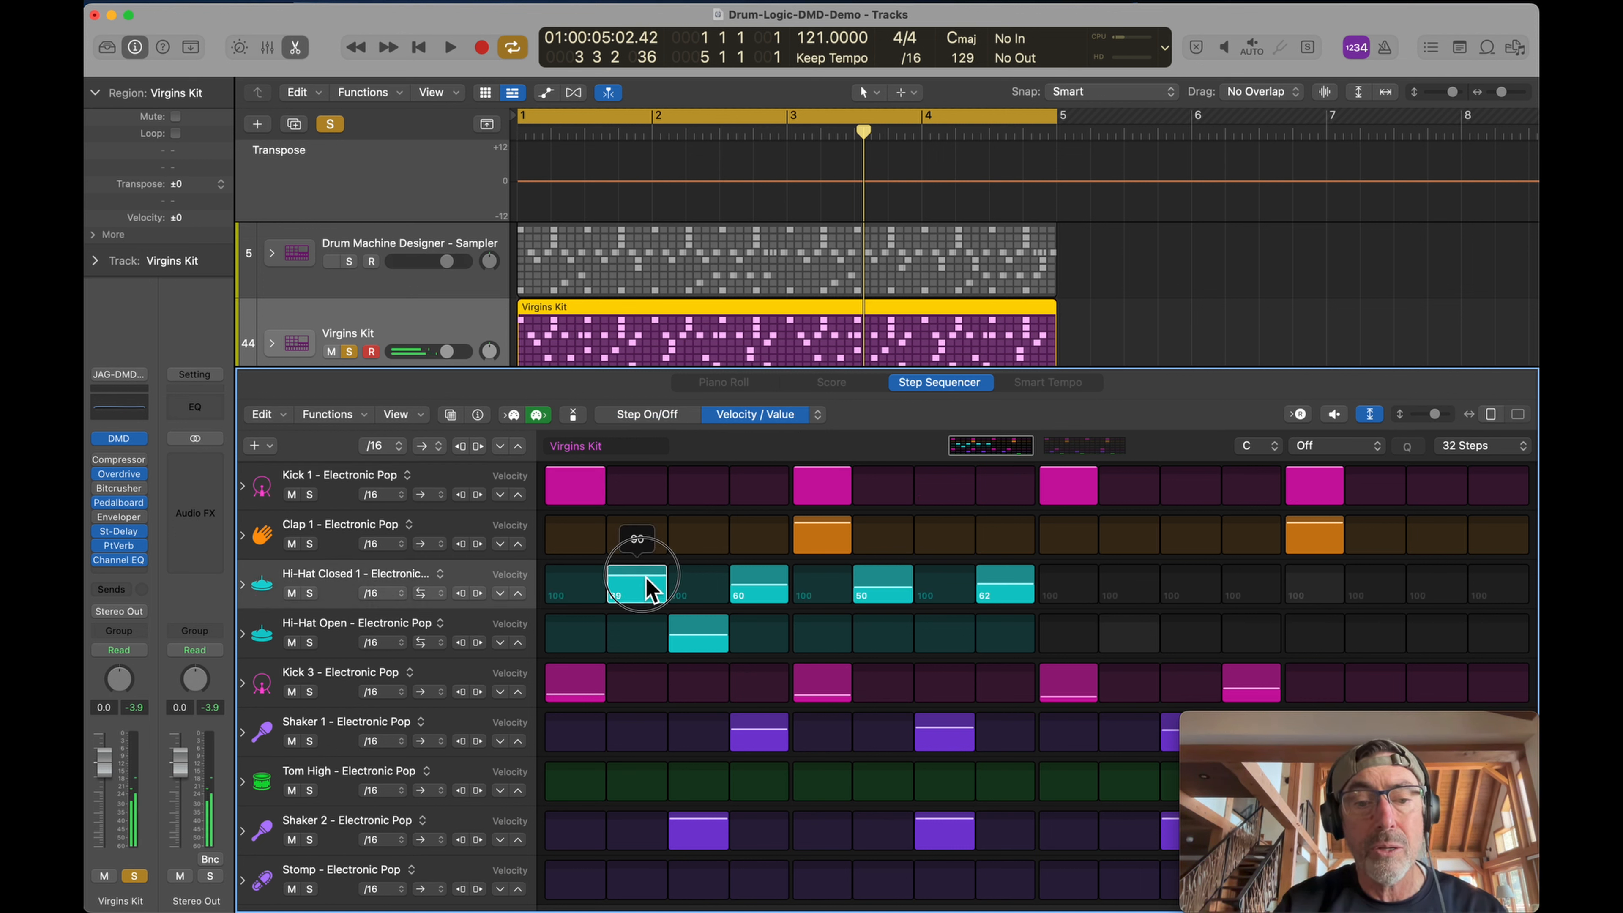
pyautogui.moveTo(767, 598); pyautogui.dragTo(771, 601)
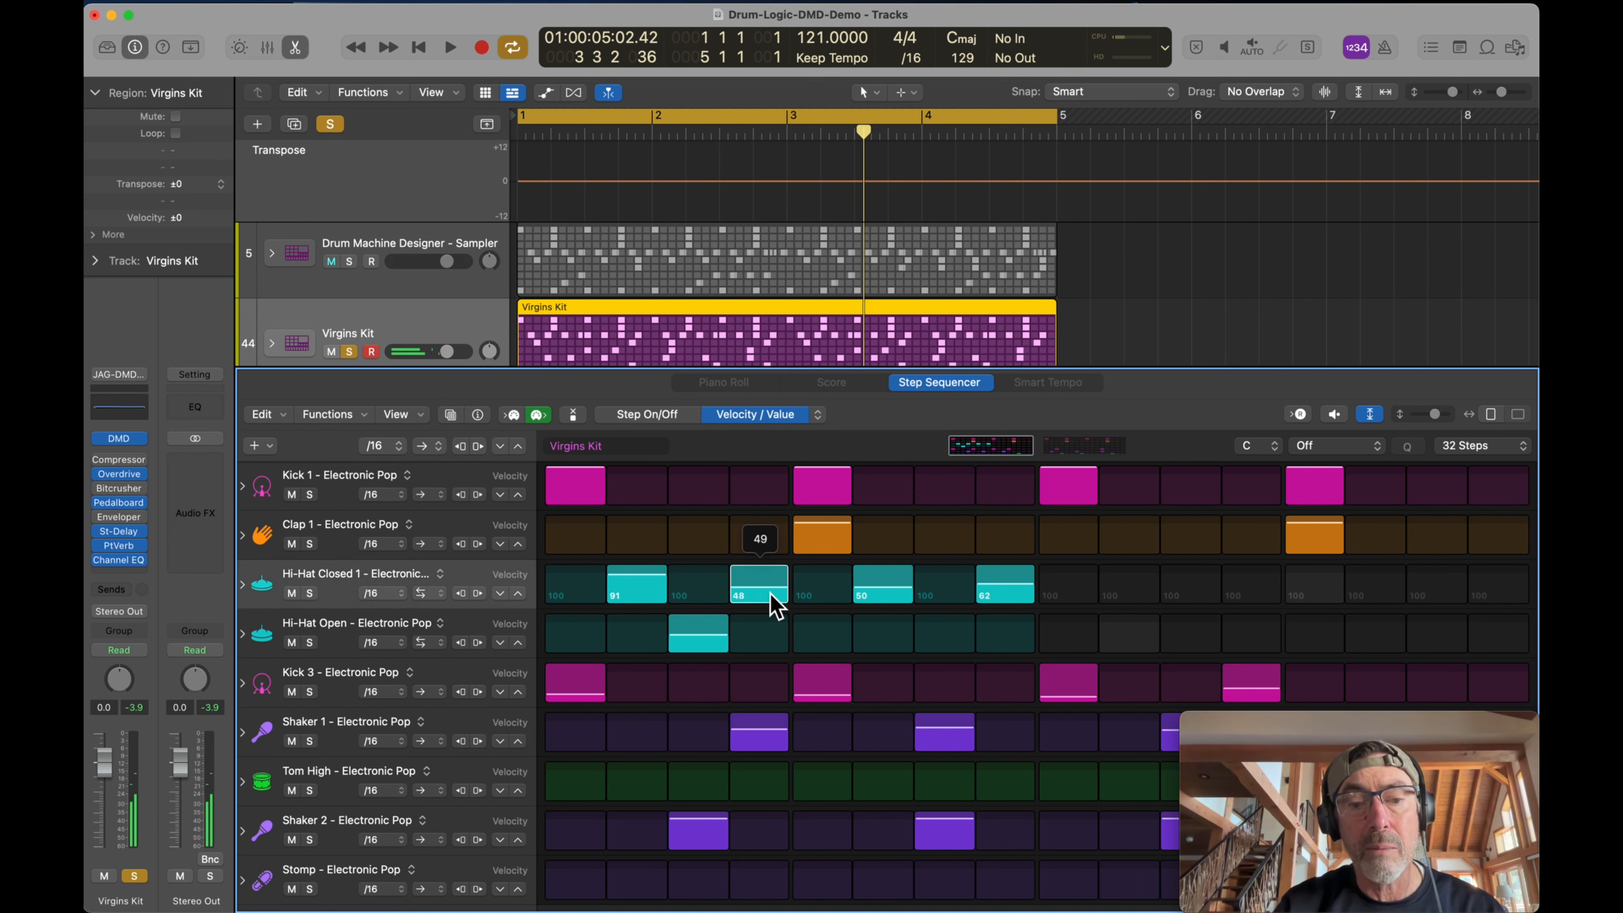
# - Solo the Hi-Hat Closed 1 row in the Step Sequencer and play it back
pyautogui.click(311, 595)
pyautogui.press('space')
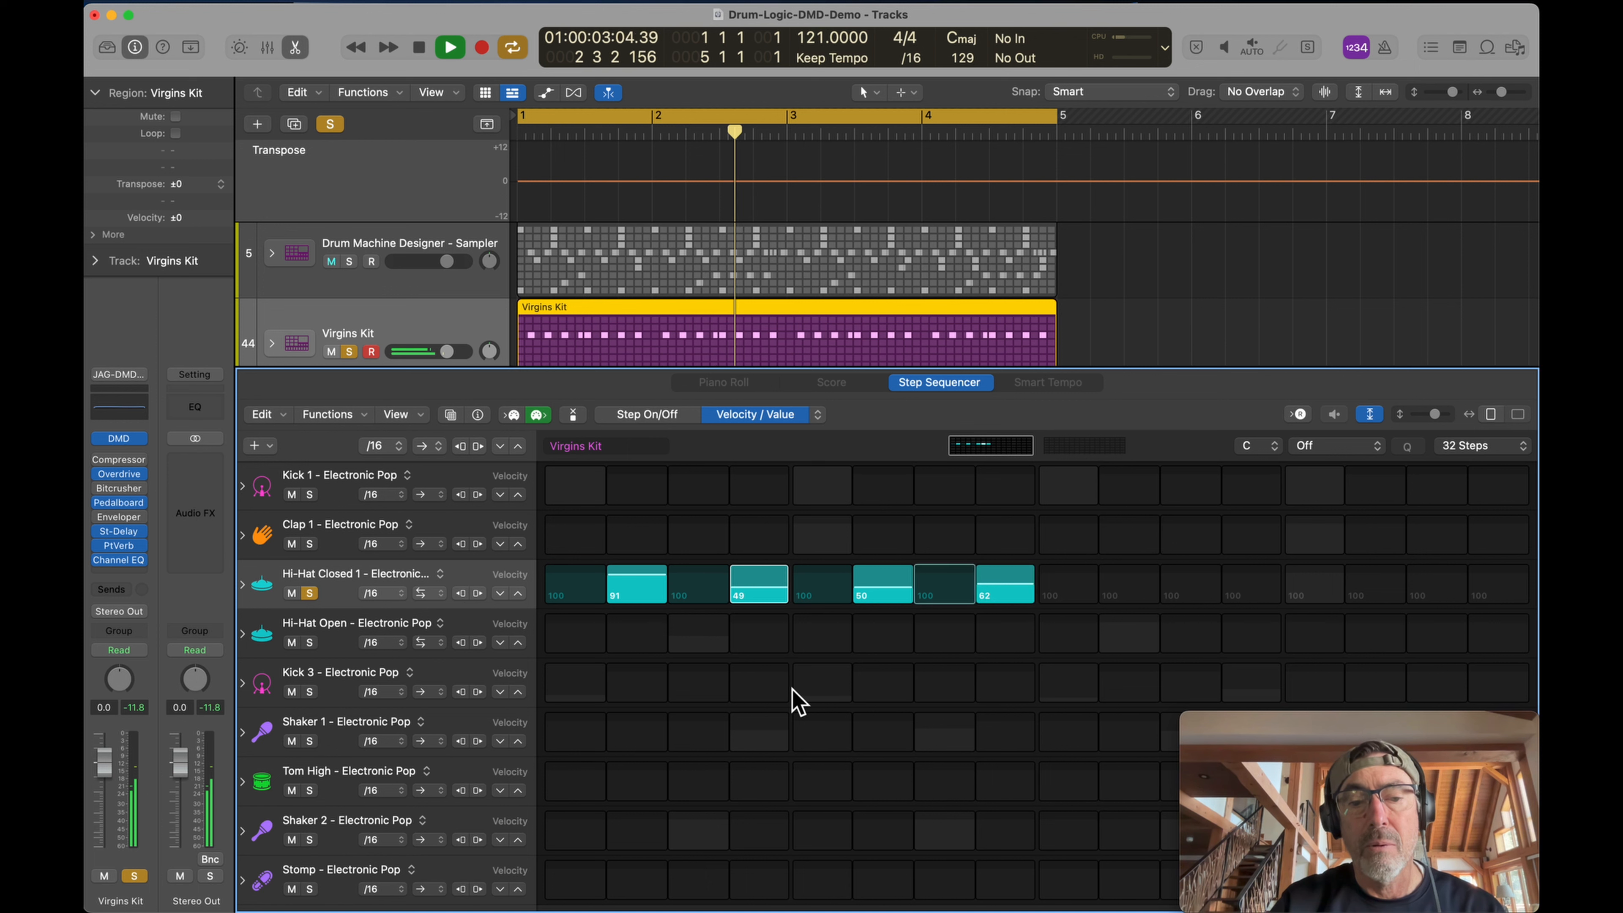
pyautogui.press('space')
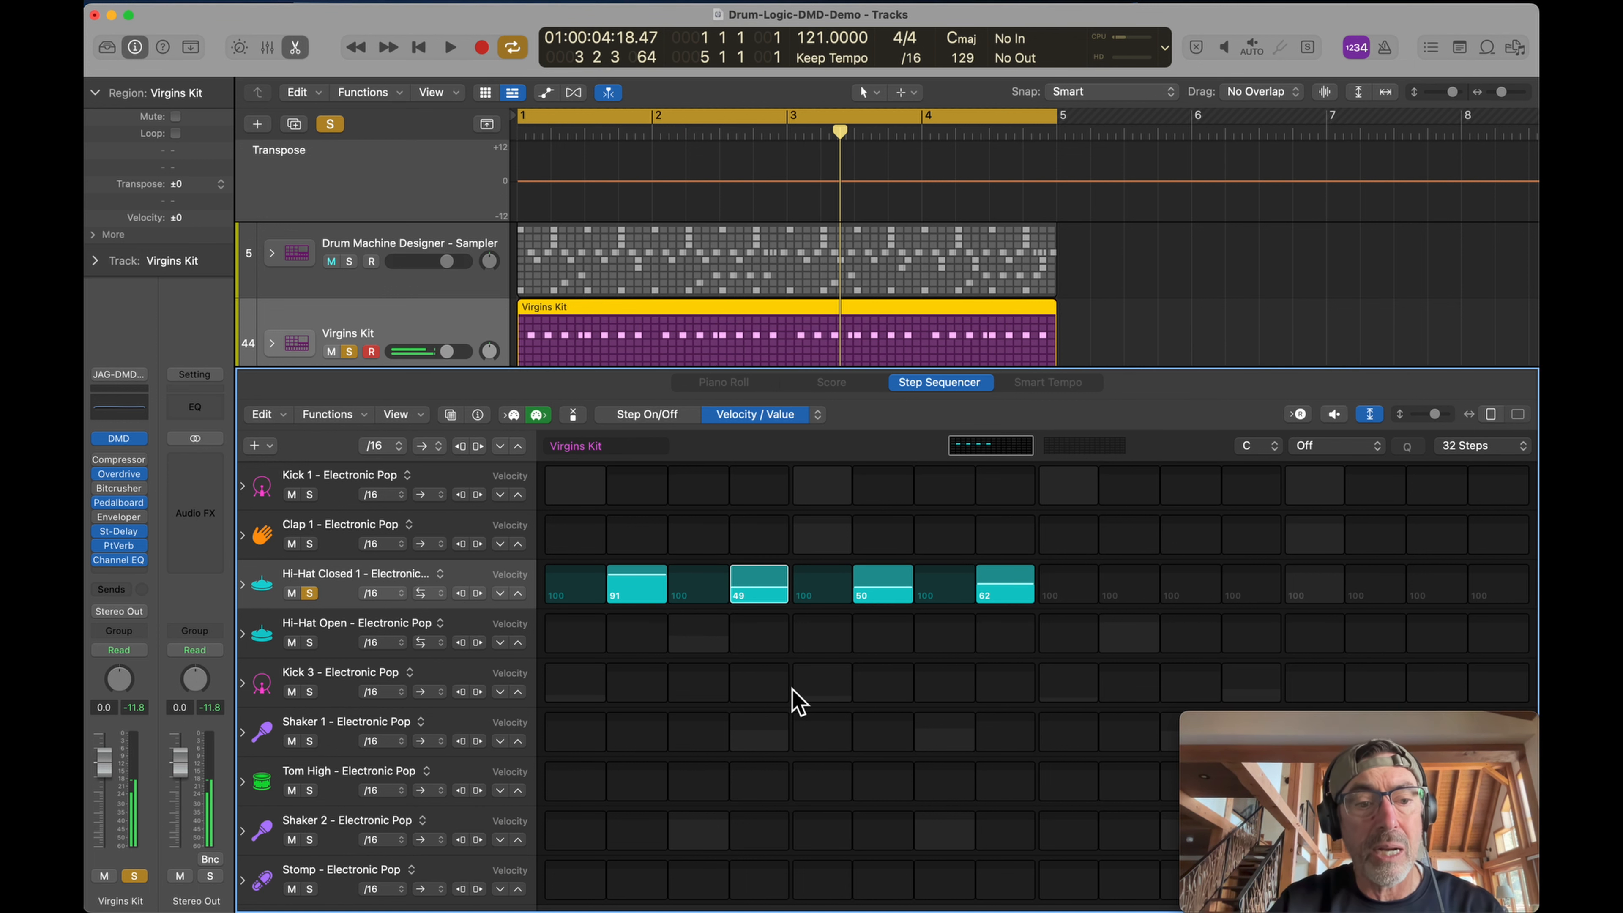
# - Switch the Hi-Hat Closed 1 row's playback direction to forward and audition it
pyautogui.click(441, 593)
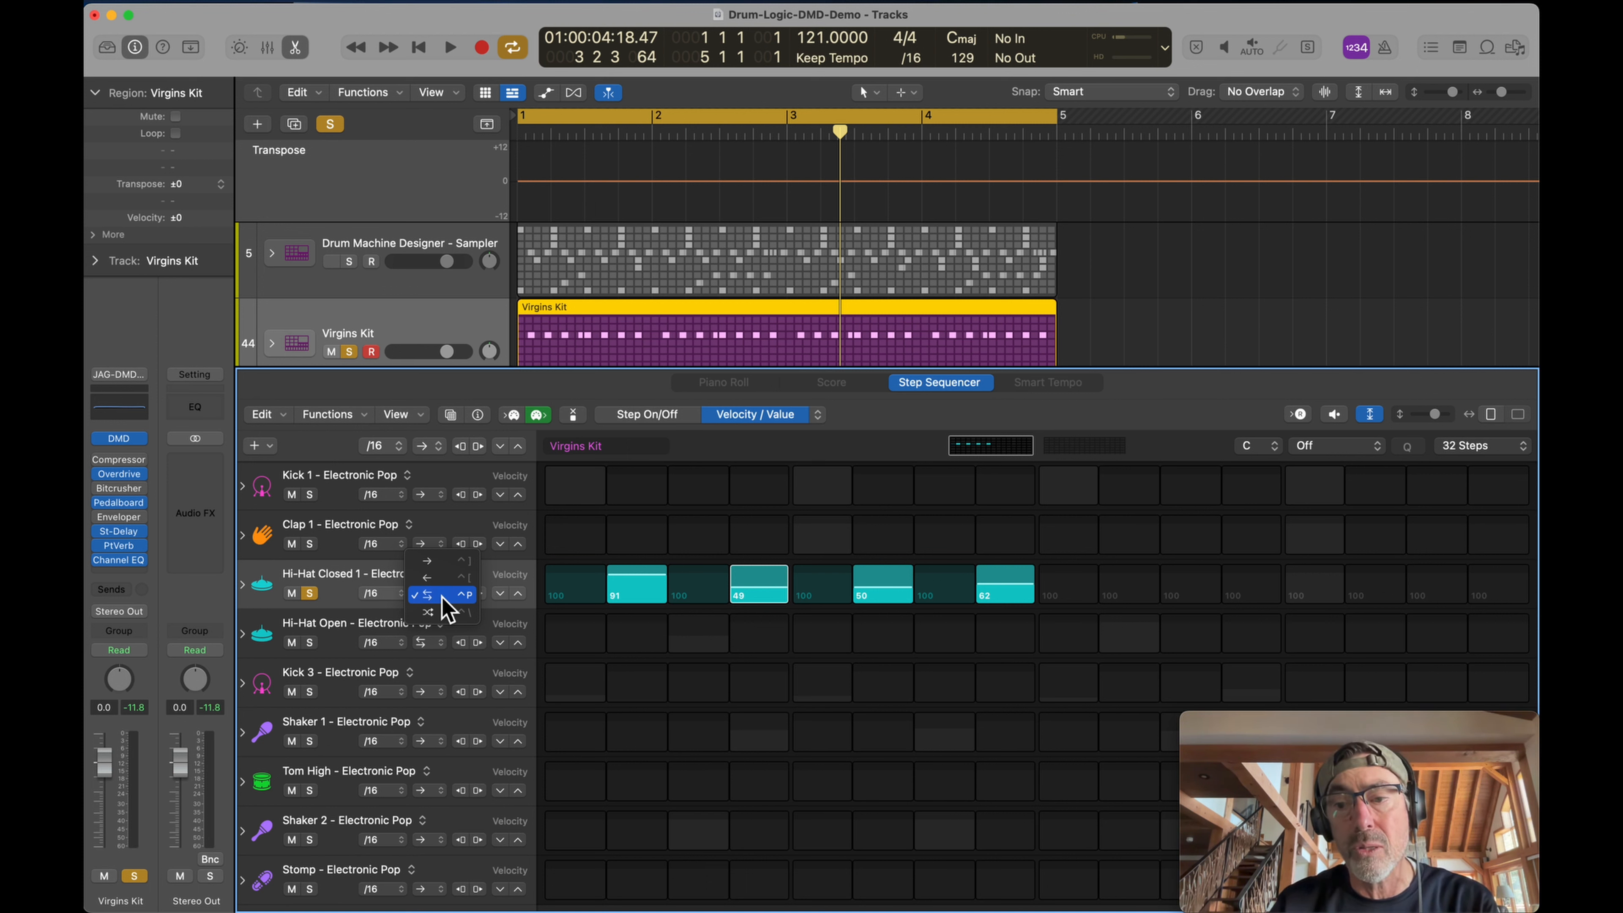
pyautogui.click(453, 561)
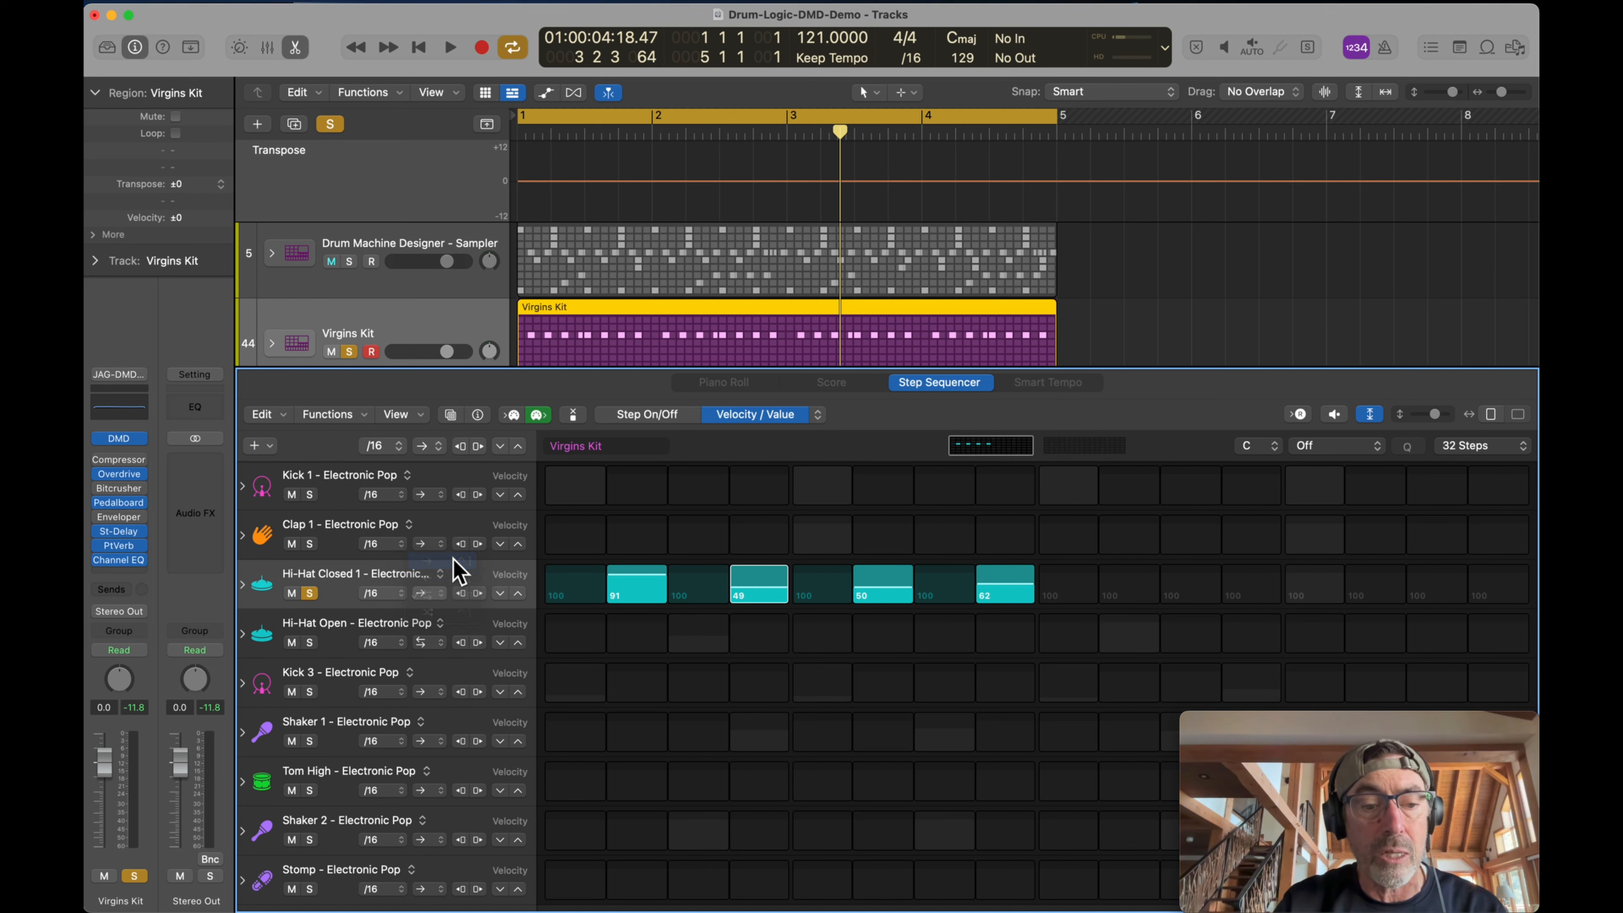
pyautogui.press('space')
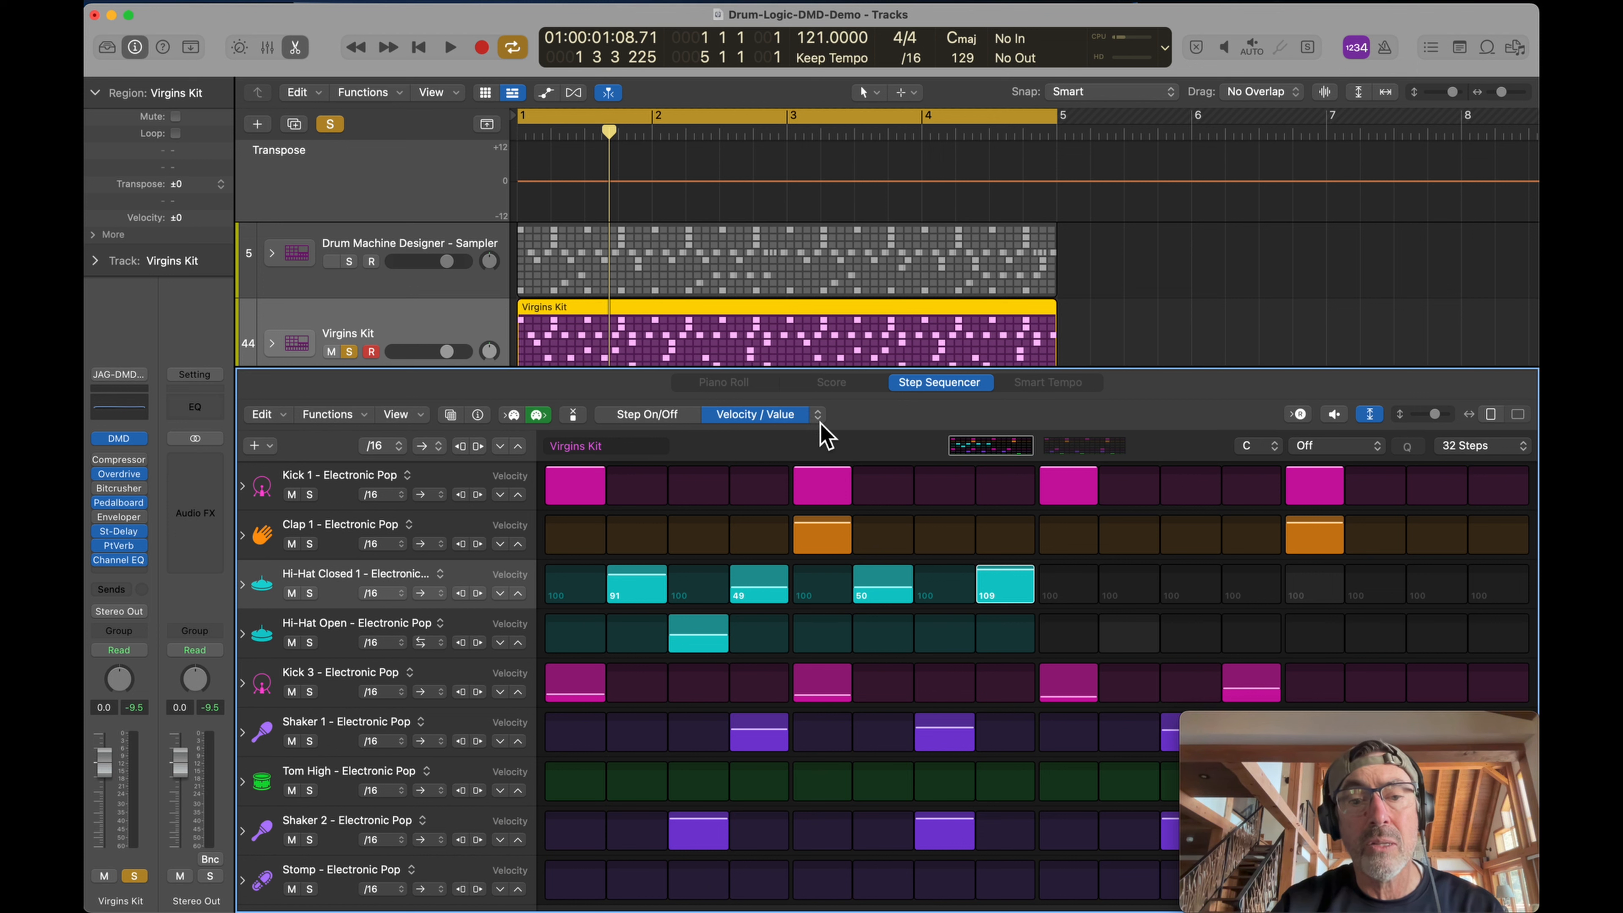
# - Show Note Repeat values in the Step Sequencer and set step 2 of Hi-Hat Closed 1 to 4 repeats
pyautogui.click(818, 417)
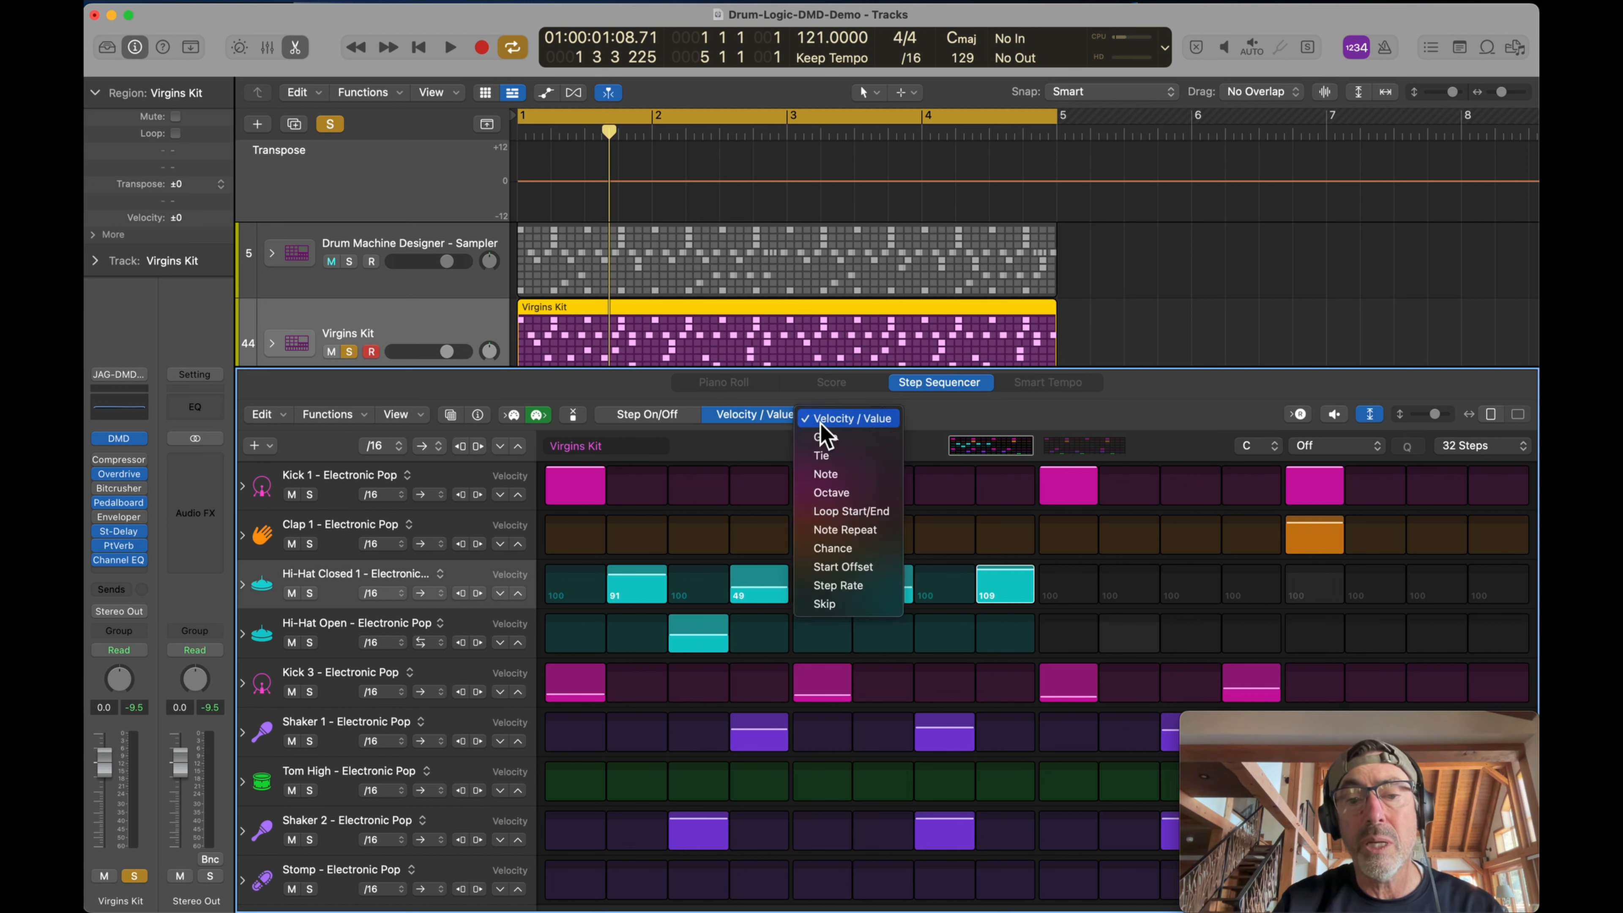
pyautogui.click(874, 533)
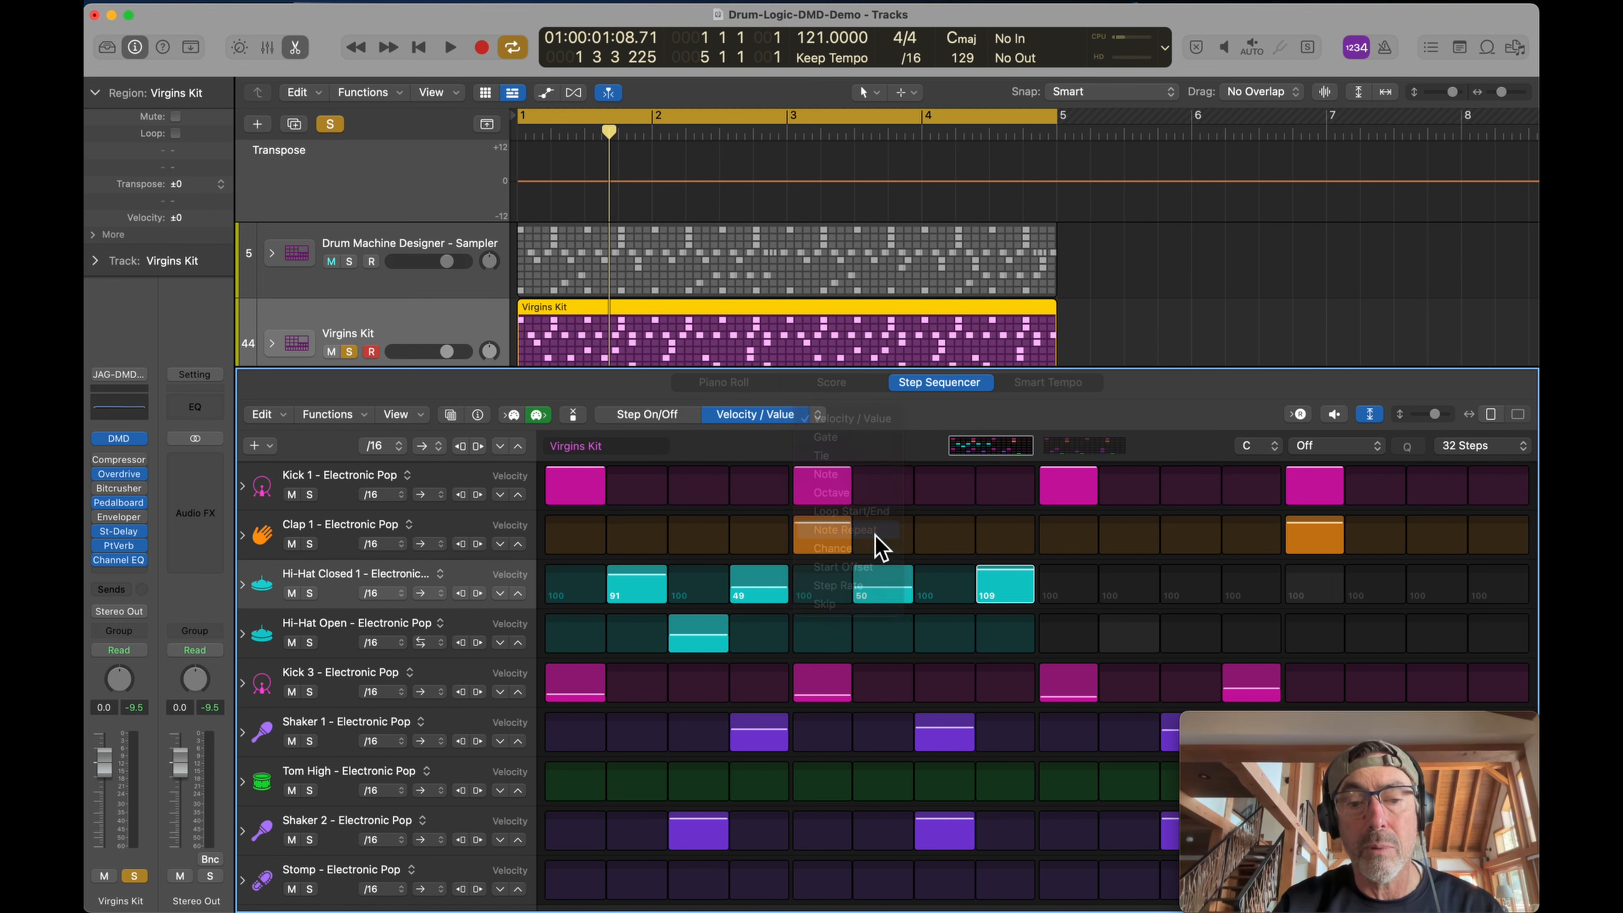
pyautogui.moveTo(644, 604)
pyautogui.mouseDown()
pyautogui.moveTo(650, 585)
pyautogui.moveTo(643, 601)
pyautogui.mouseUp()
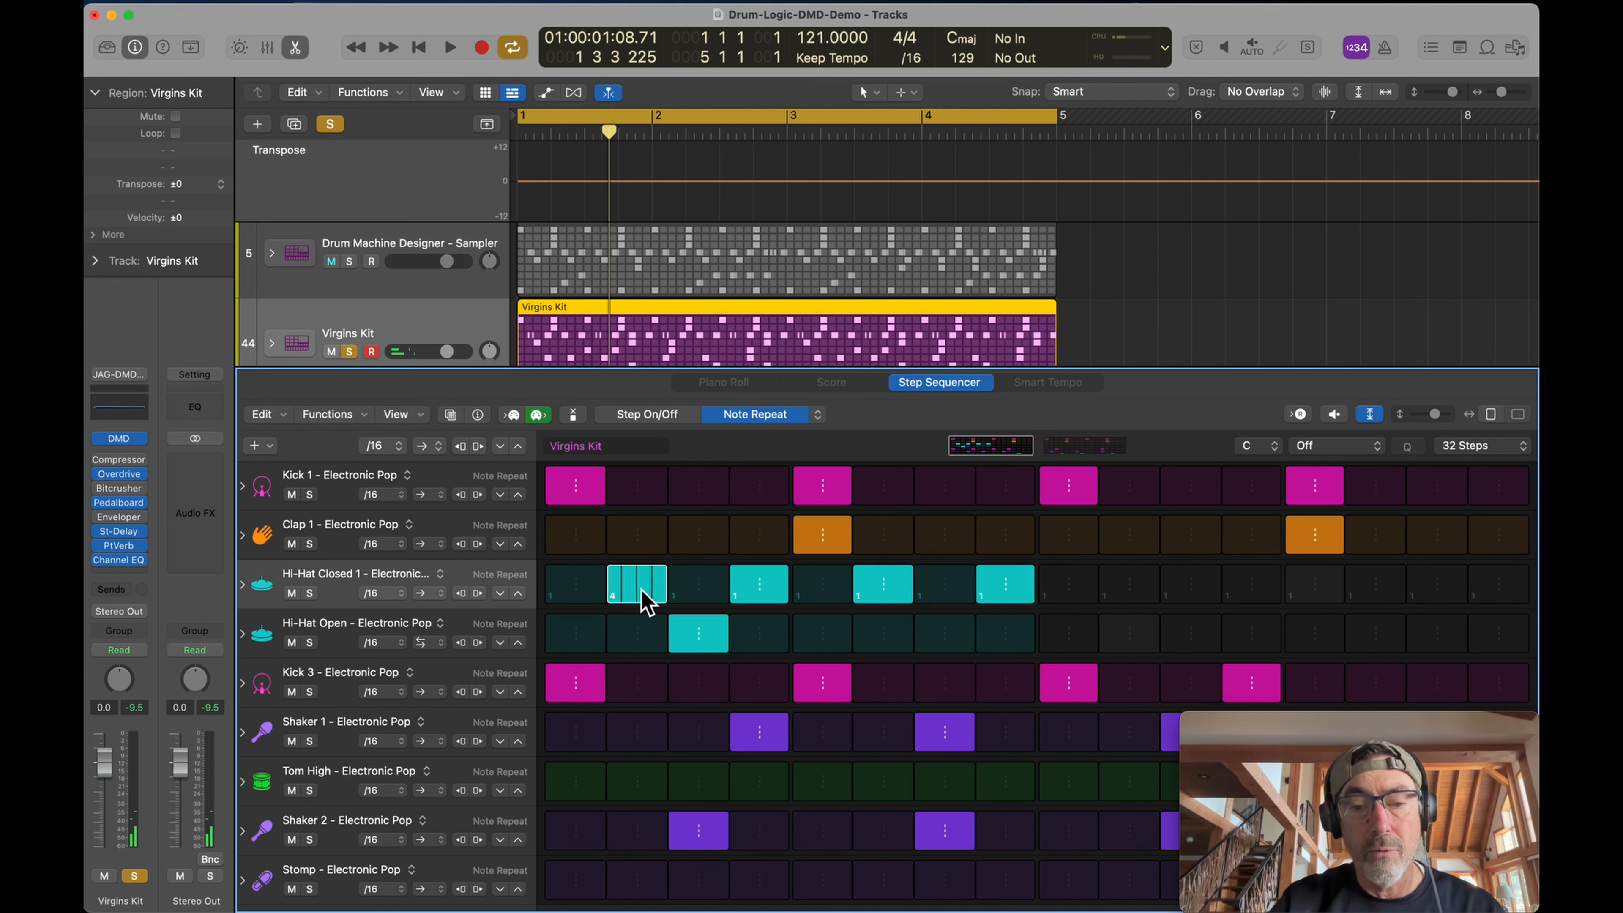
# - Audition the repeated hi-hat with the Hi-Hat Closed 1 row soloed, and with the full pattern playing
pyautogui.press('space')
pyautogui.press('space')
pyautogui.click(309, 594)
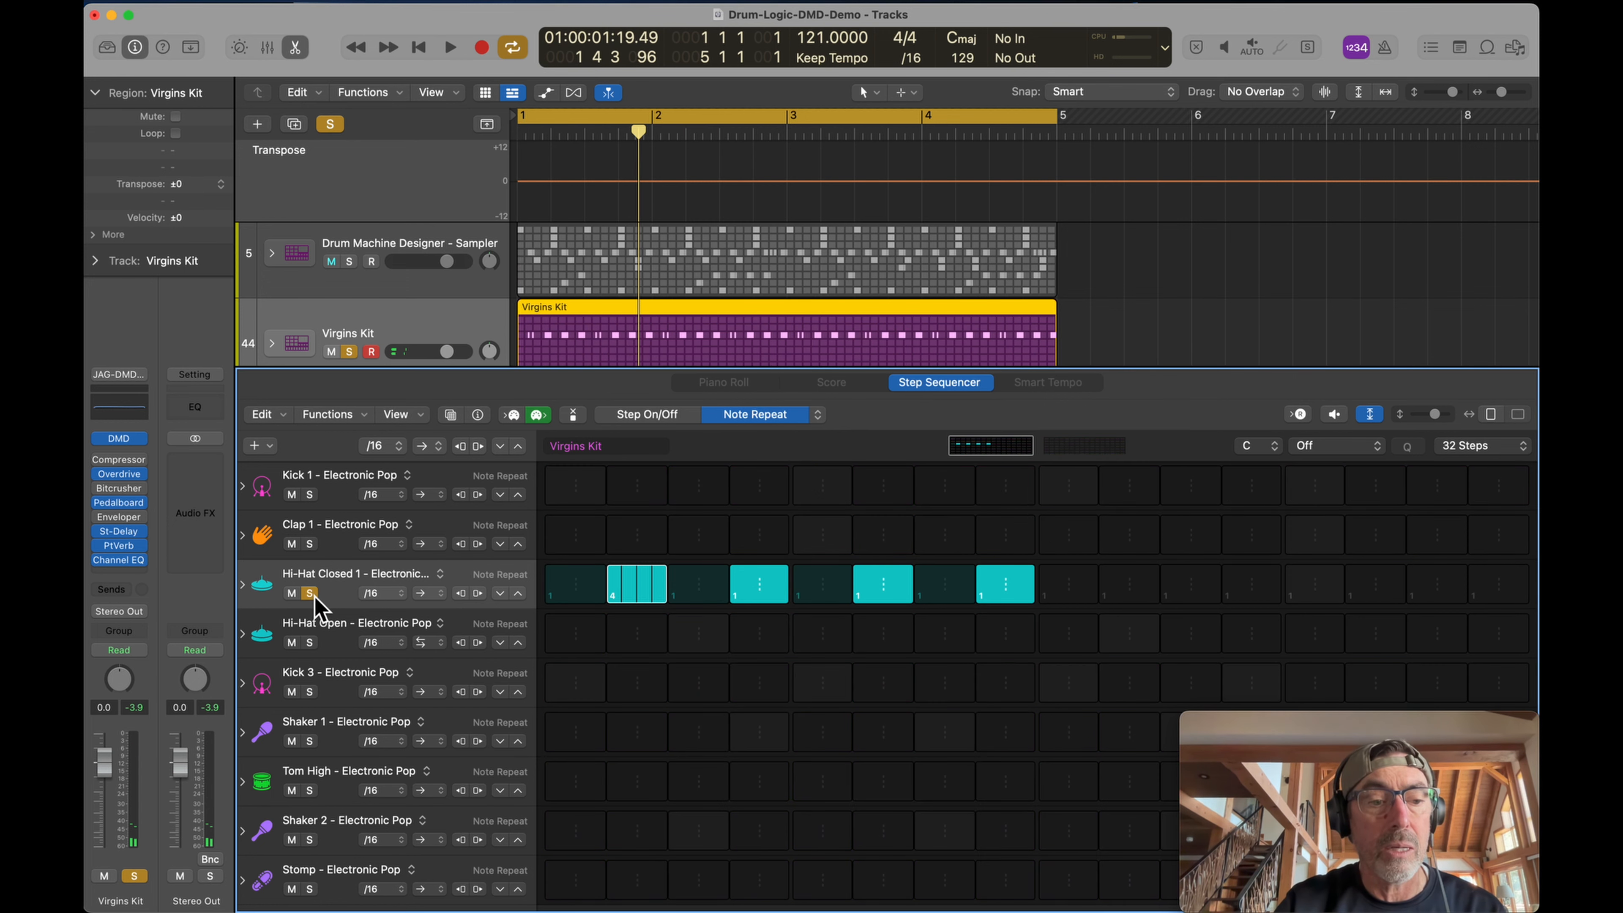
pyautogui.press('space')
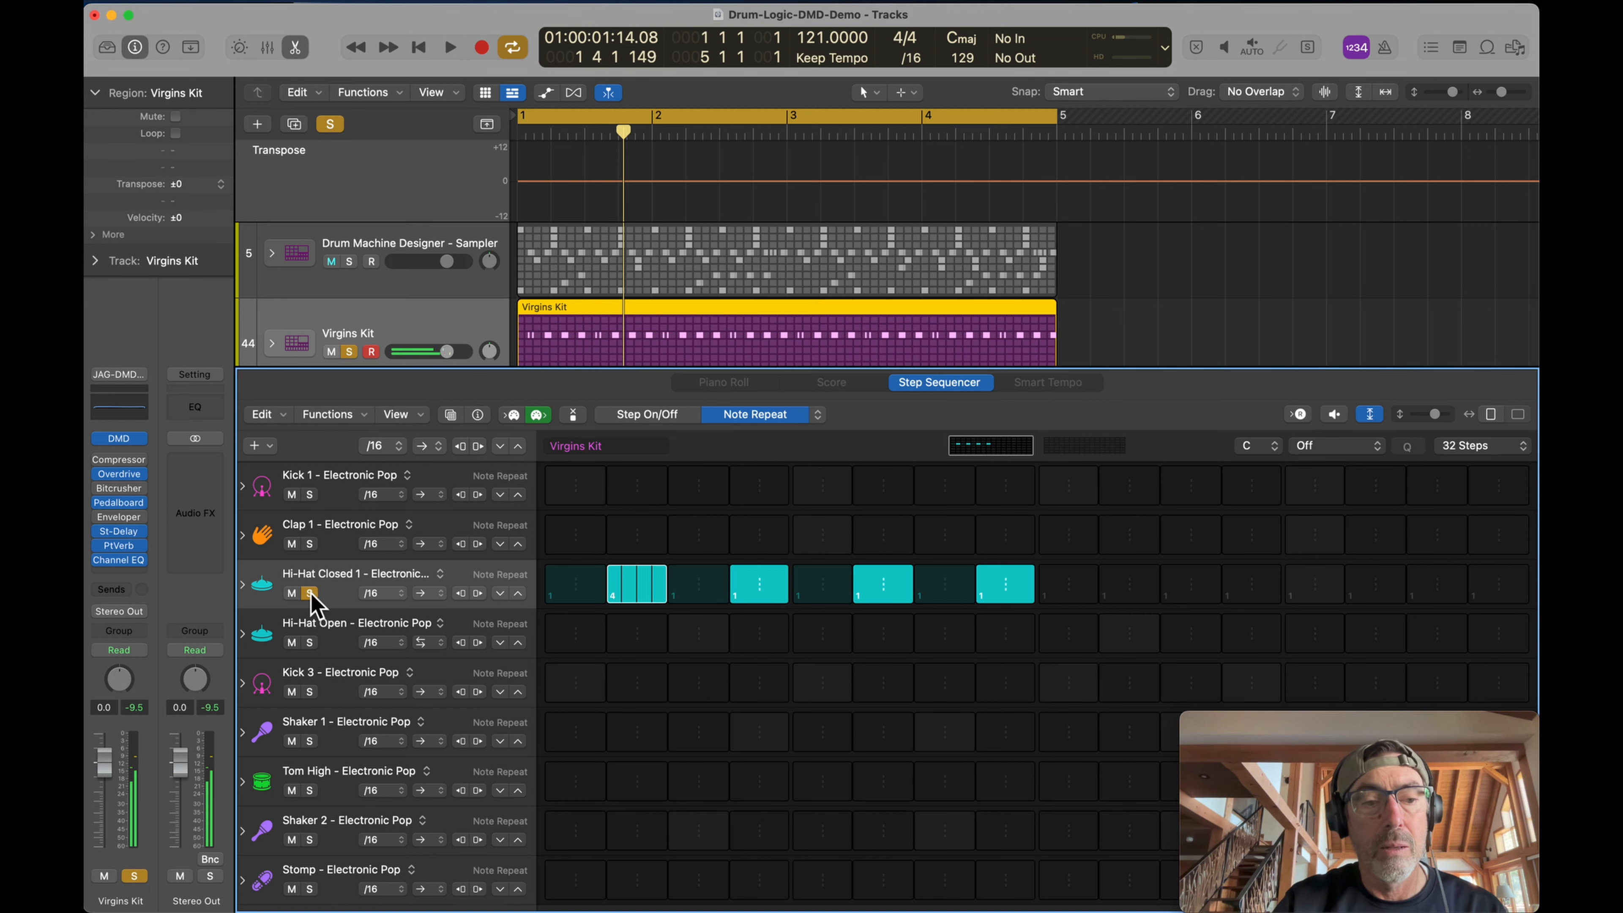
pyautogui.click(310, 594)
pyautogui.press('space')
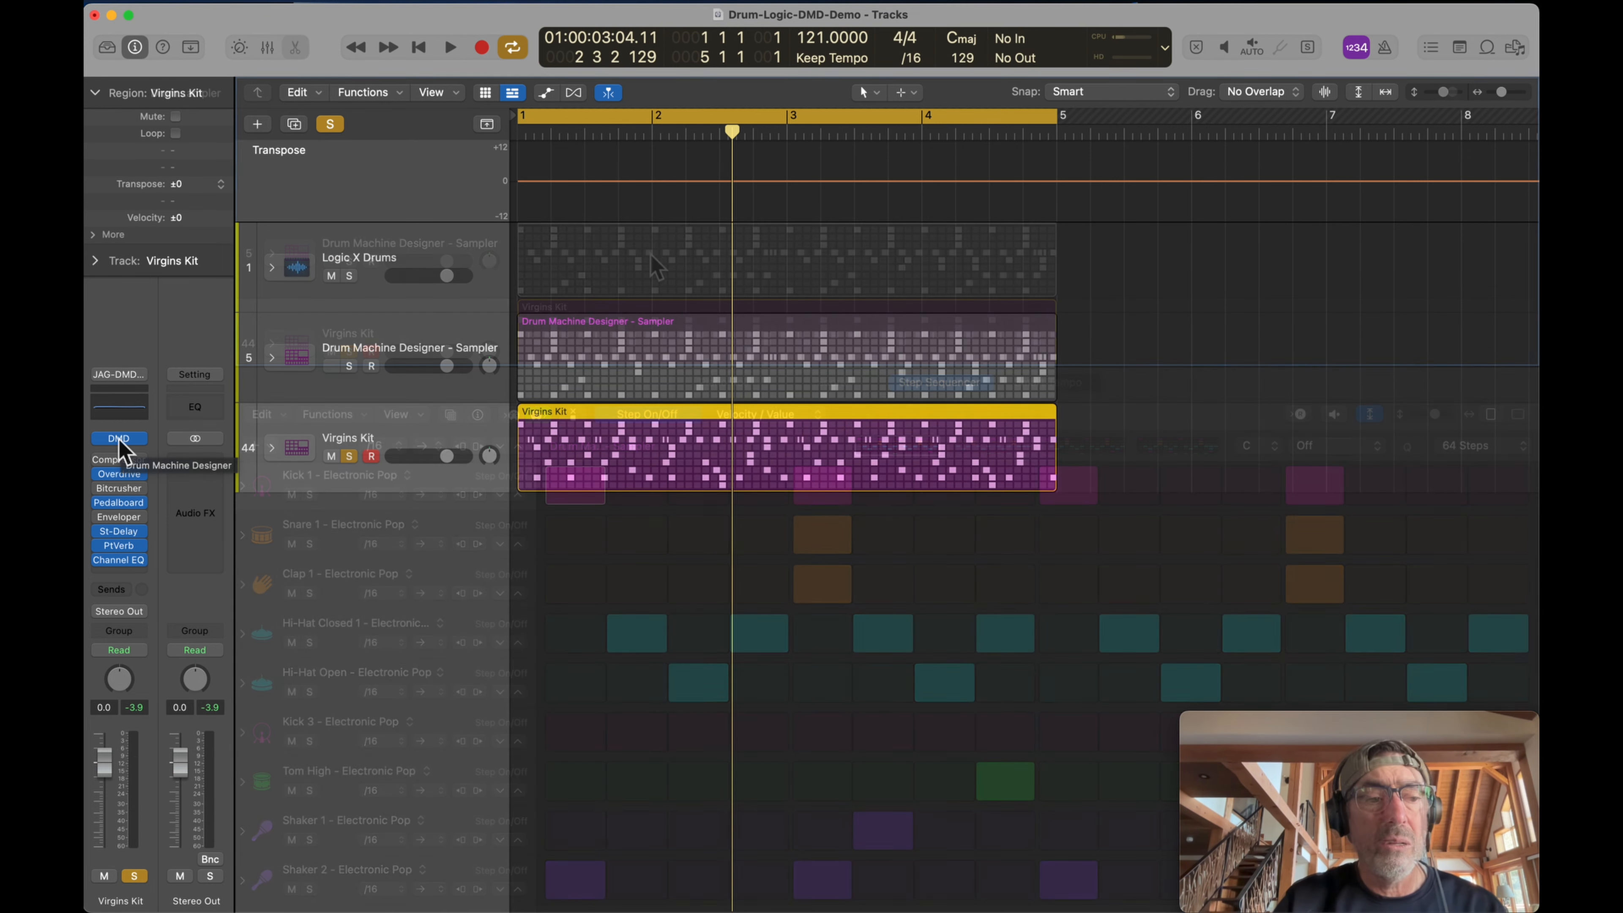
# - Open the Drum Machine Designer window for the Virgins Kit track
pyautogui.click(119, 439)
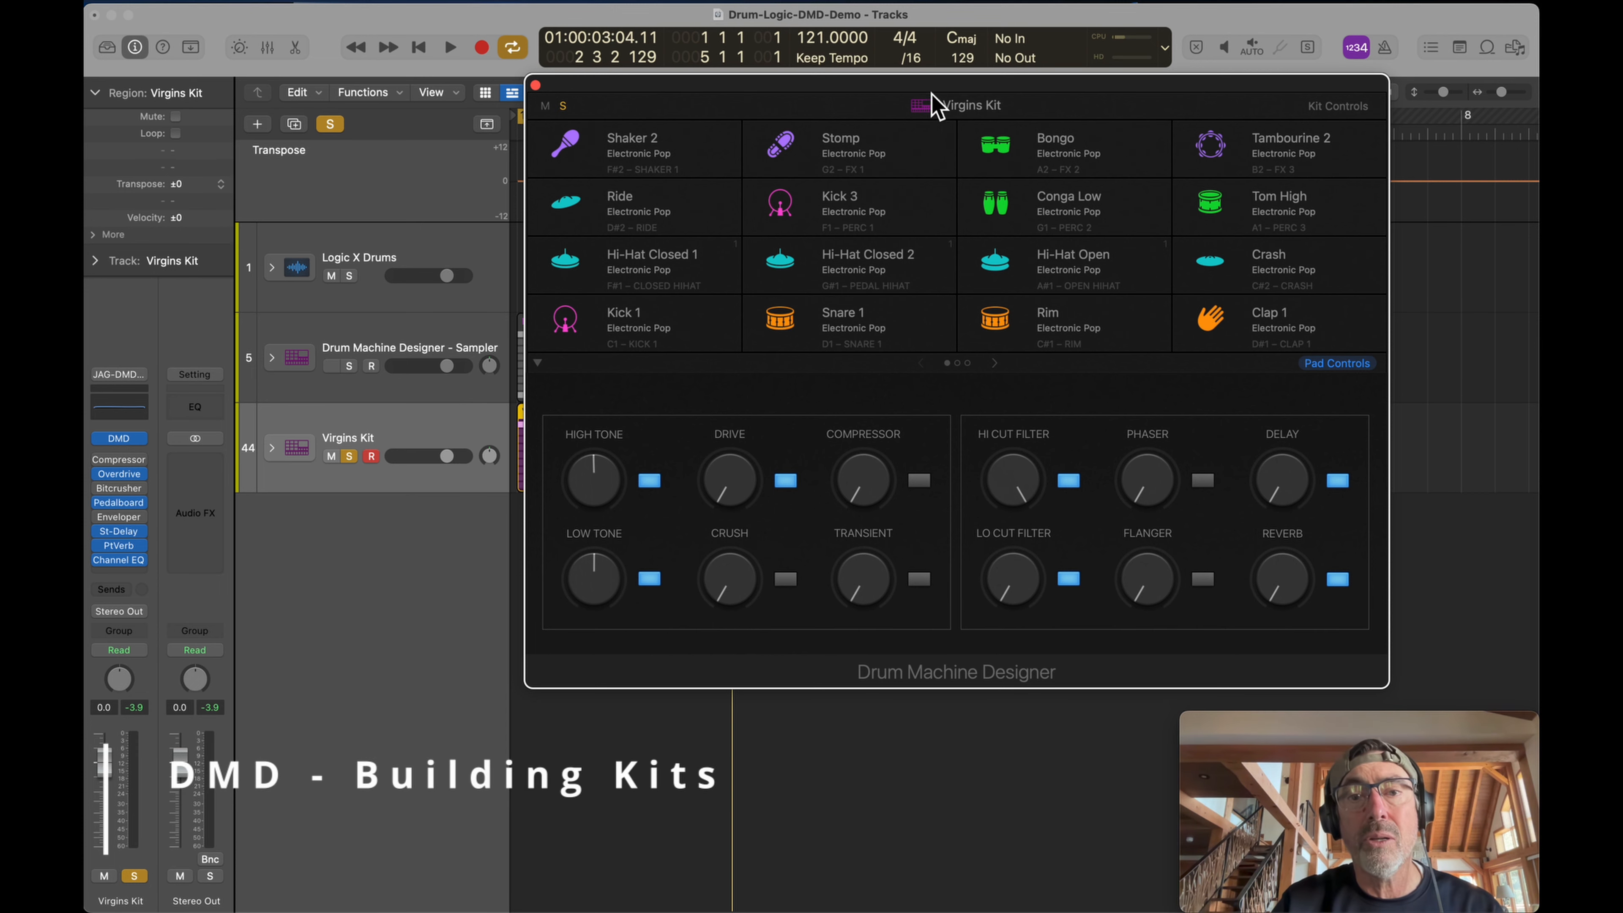
# - Clear all pads of the Virgins Kit in Drum Machine Designer and reposition its window to make room for a browser
pyautogui.moveTo(895, 102); pyautogui.dragTo(680, 127)
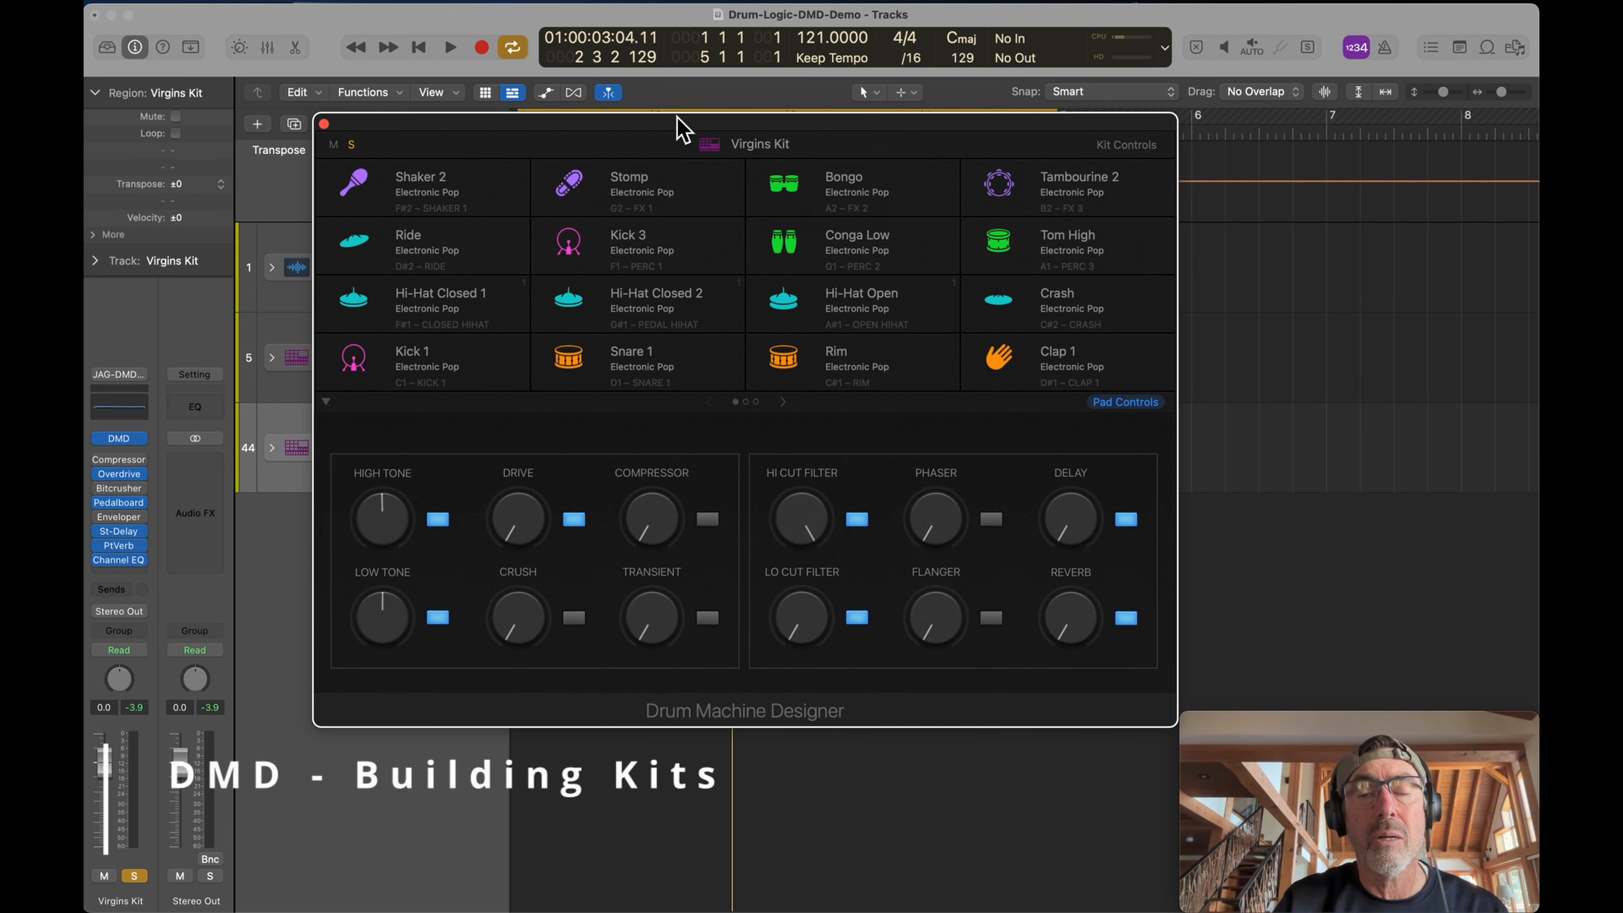
pyautogui.click(375, 144)
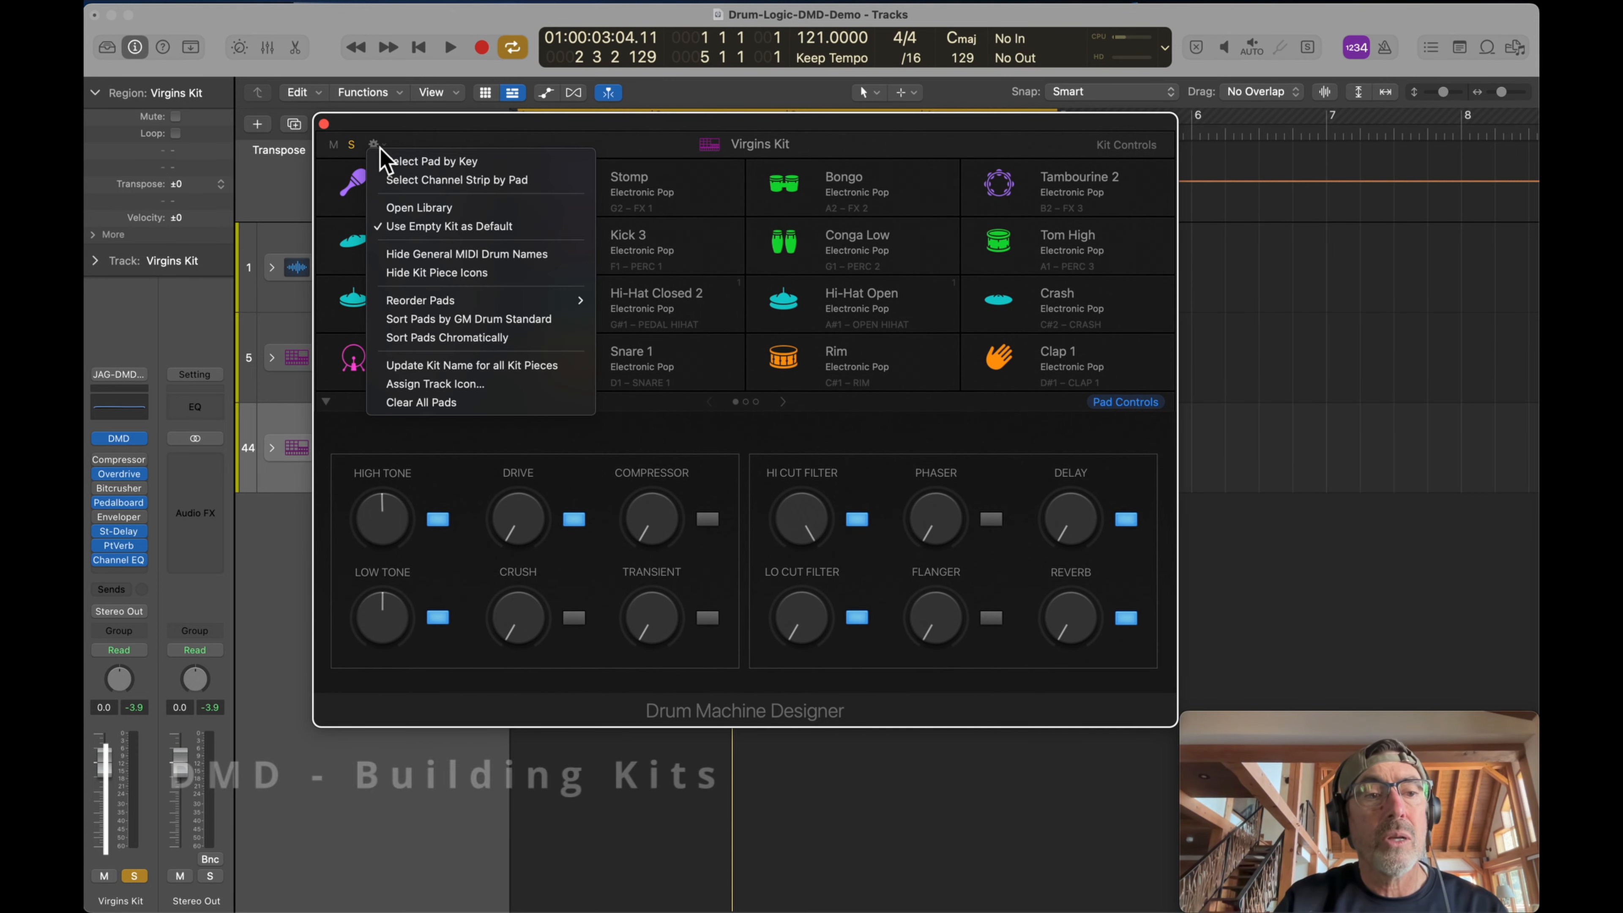
pyautogui.click(441, 404)
pyautogui.moveTo(560, 136); pyautogui.dragTo(471, 136)
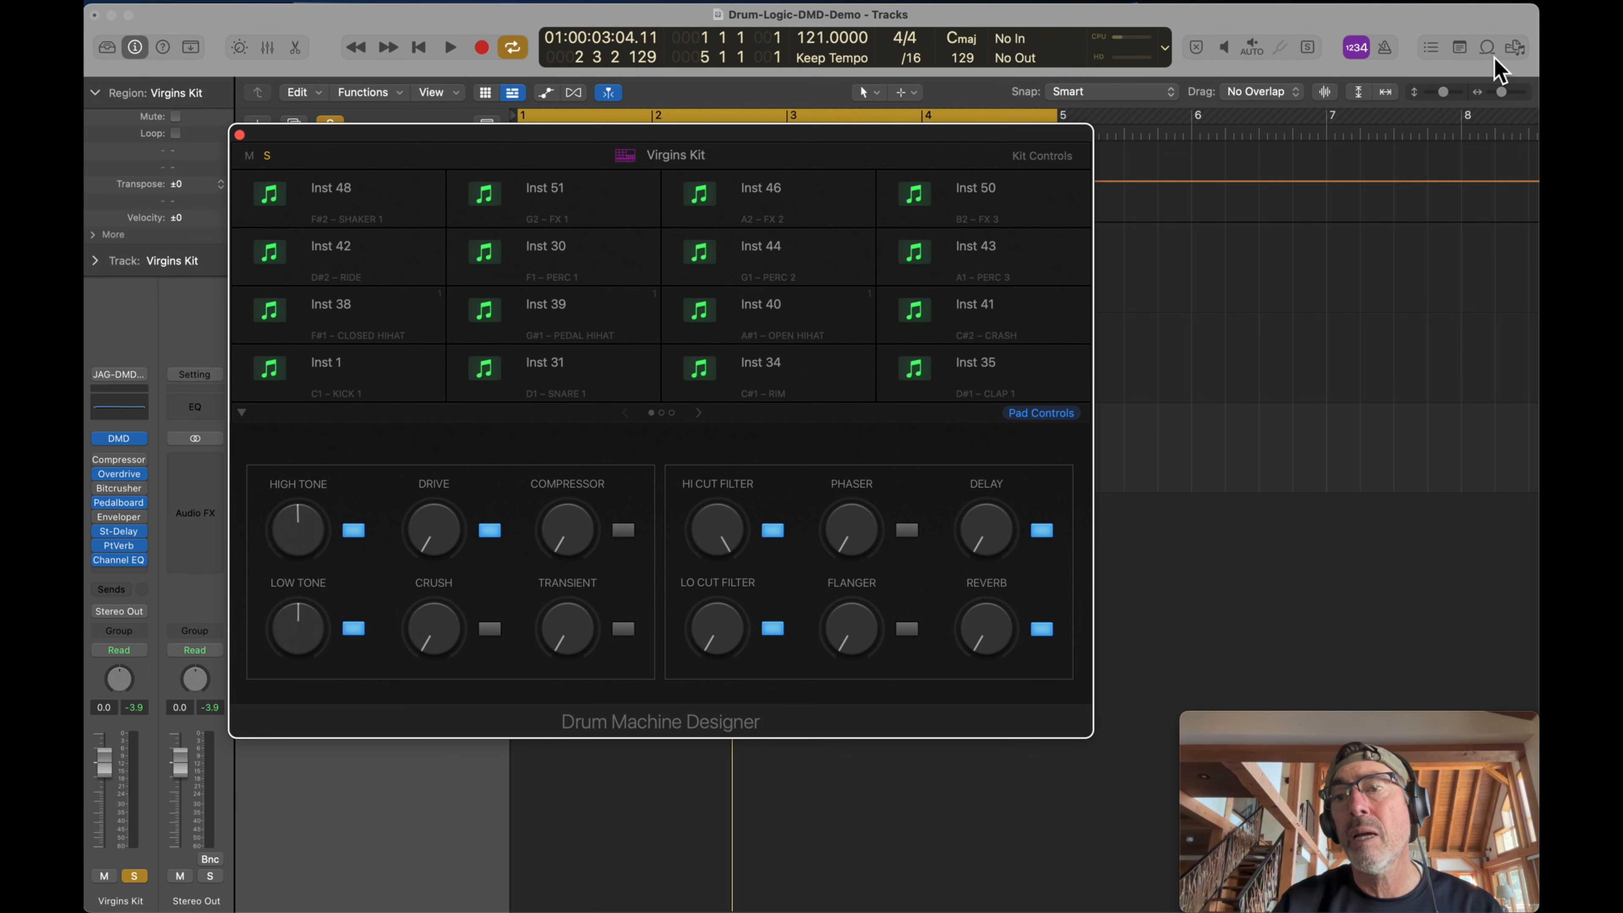
# - Search Apple Loops for "kick", audition several results, and load Flow Solo Kick 02 onto the Kick 1 pad
pyautogui.click(1487, 47)
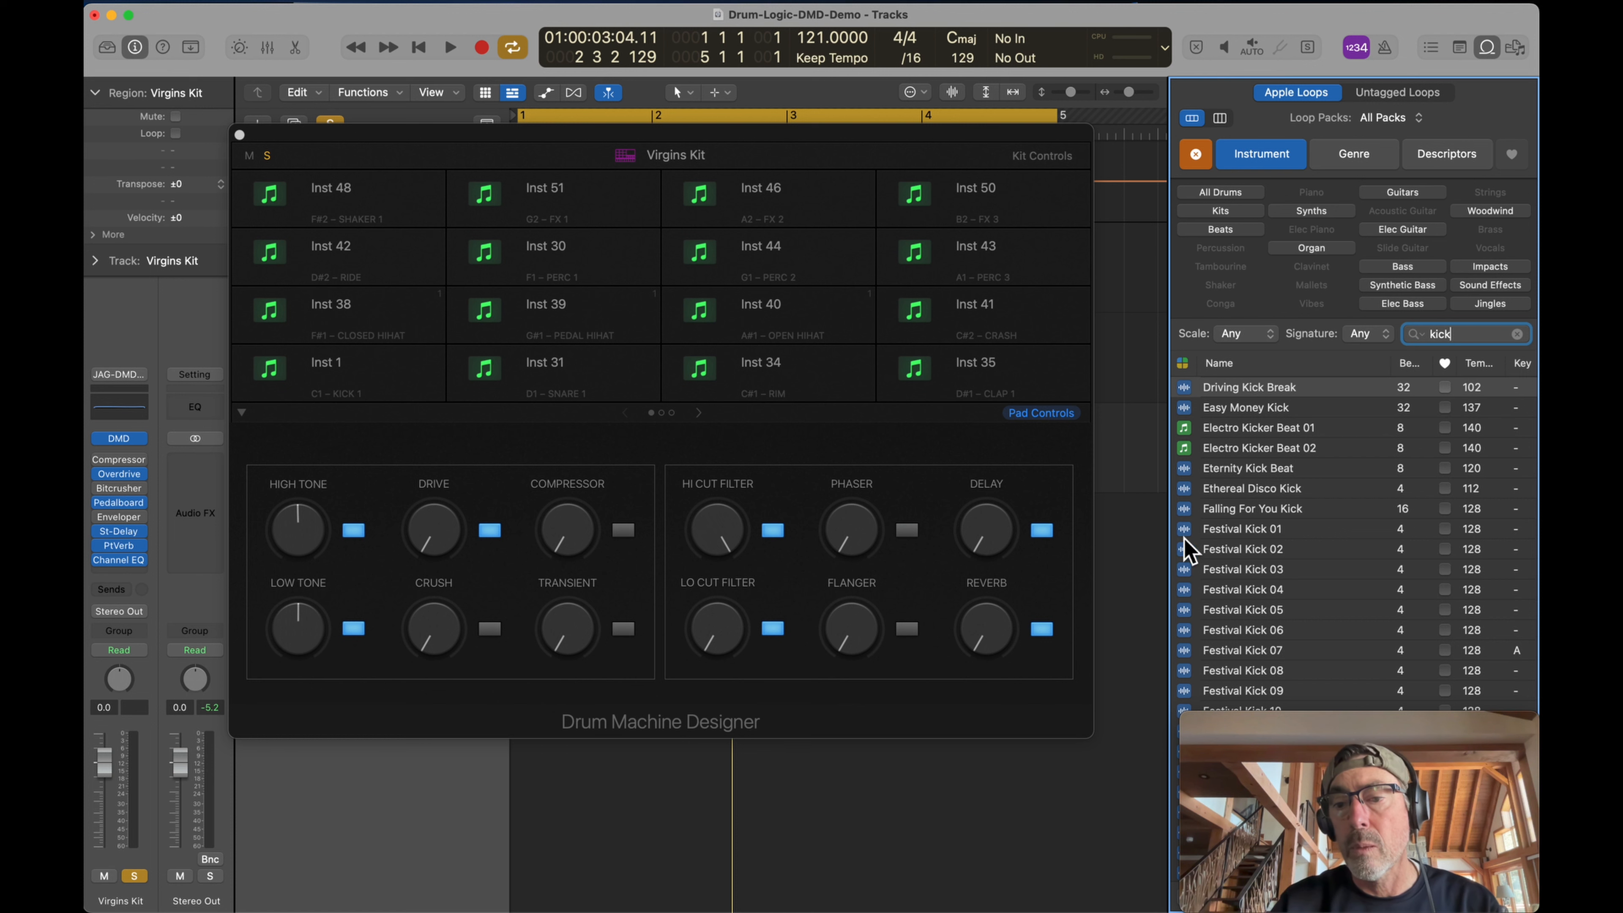
pyautogui.click(1190, 532)
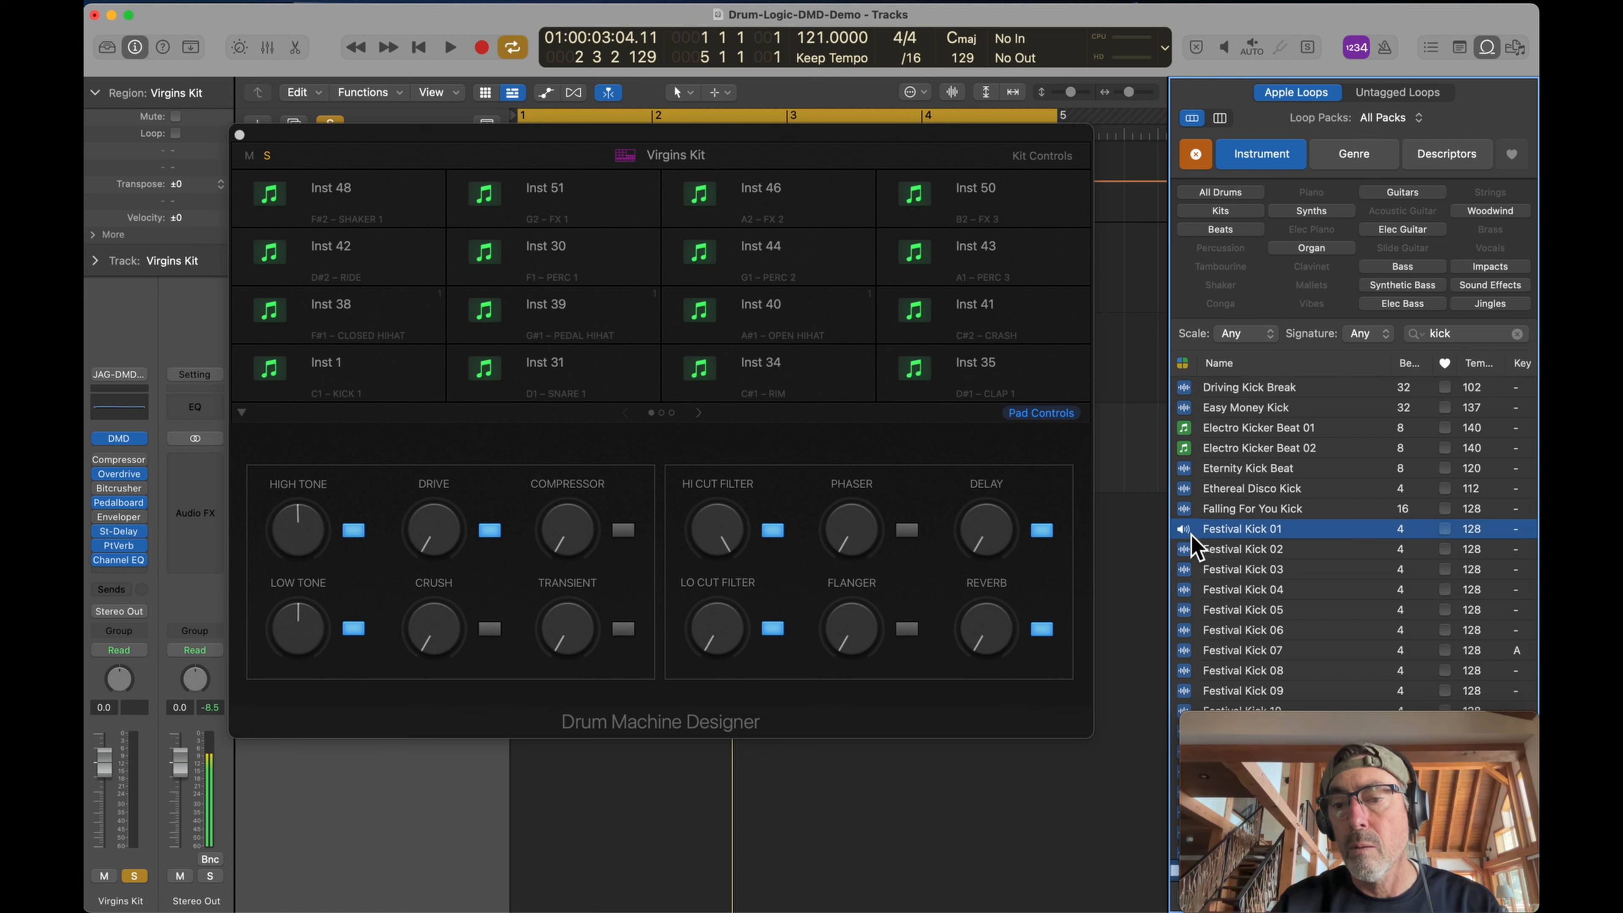
pyautogui.click(1191, 554)
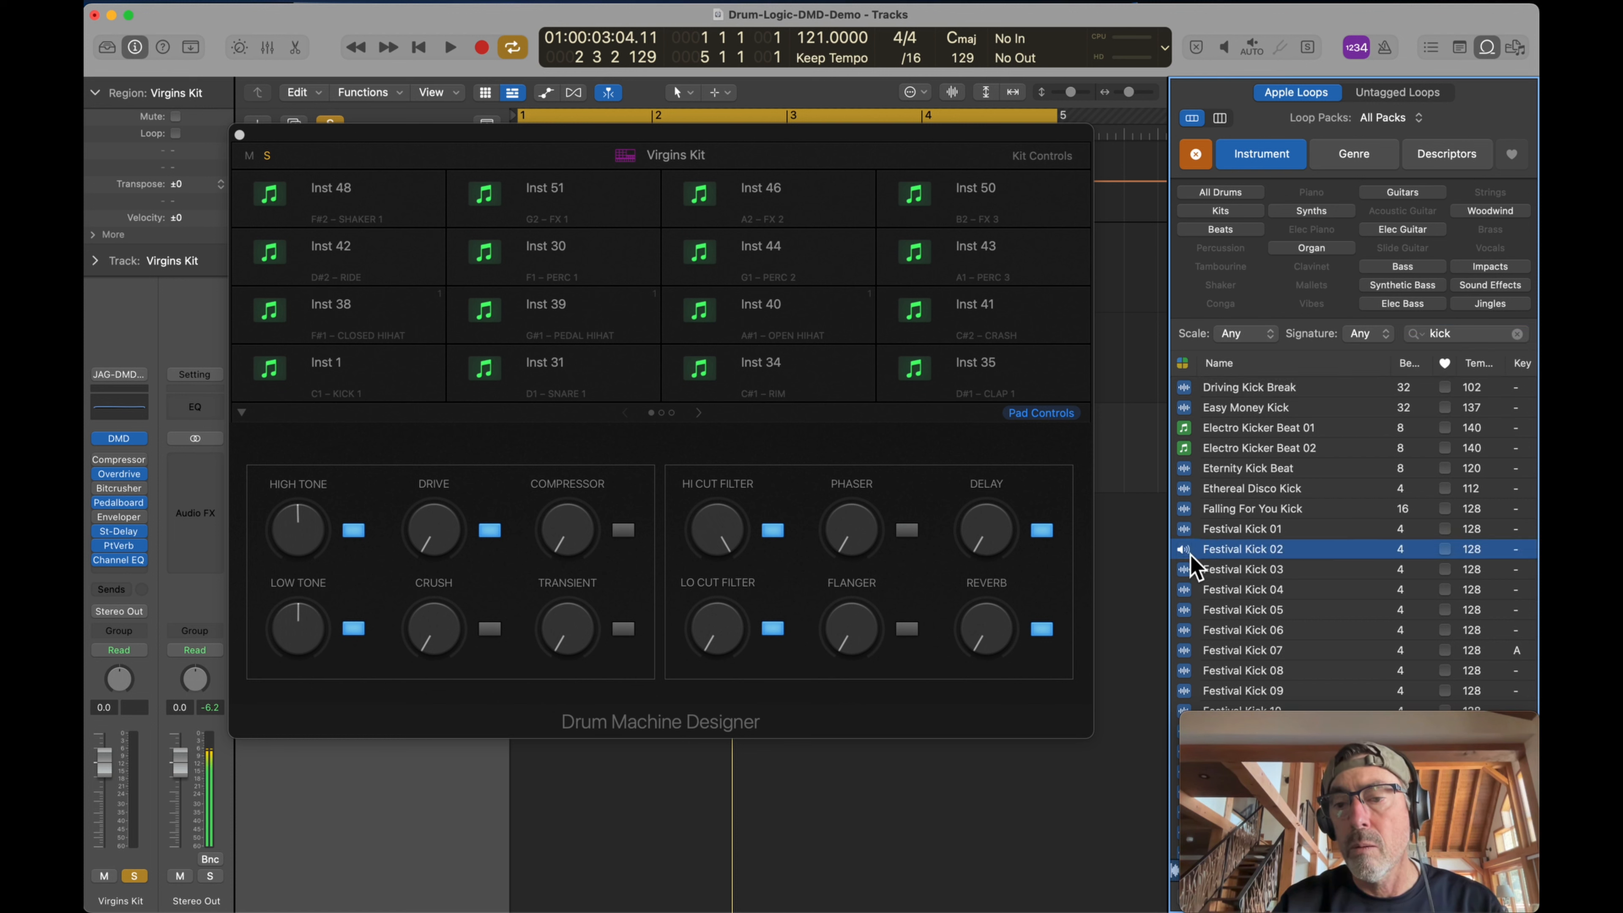
pyautogui.click(1186, 635)
pyautogui.scroll(-8, 1384, 495)
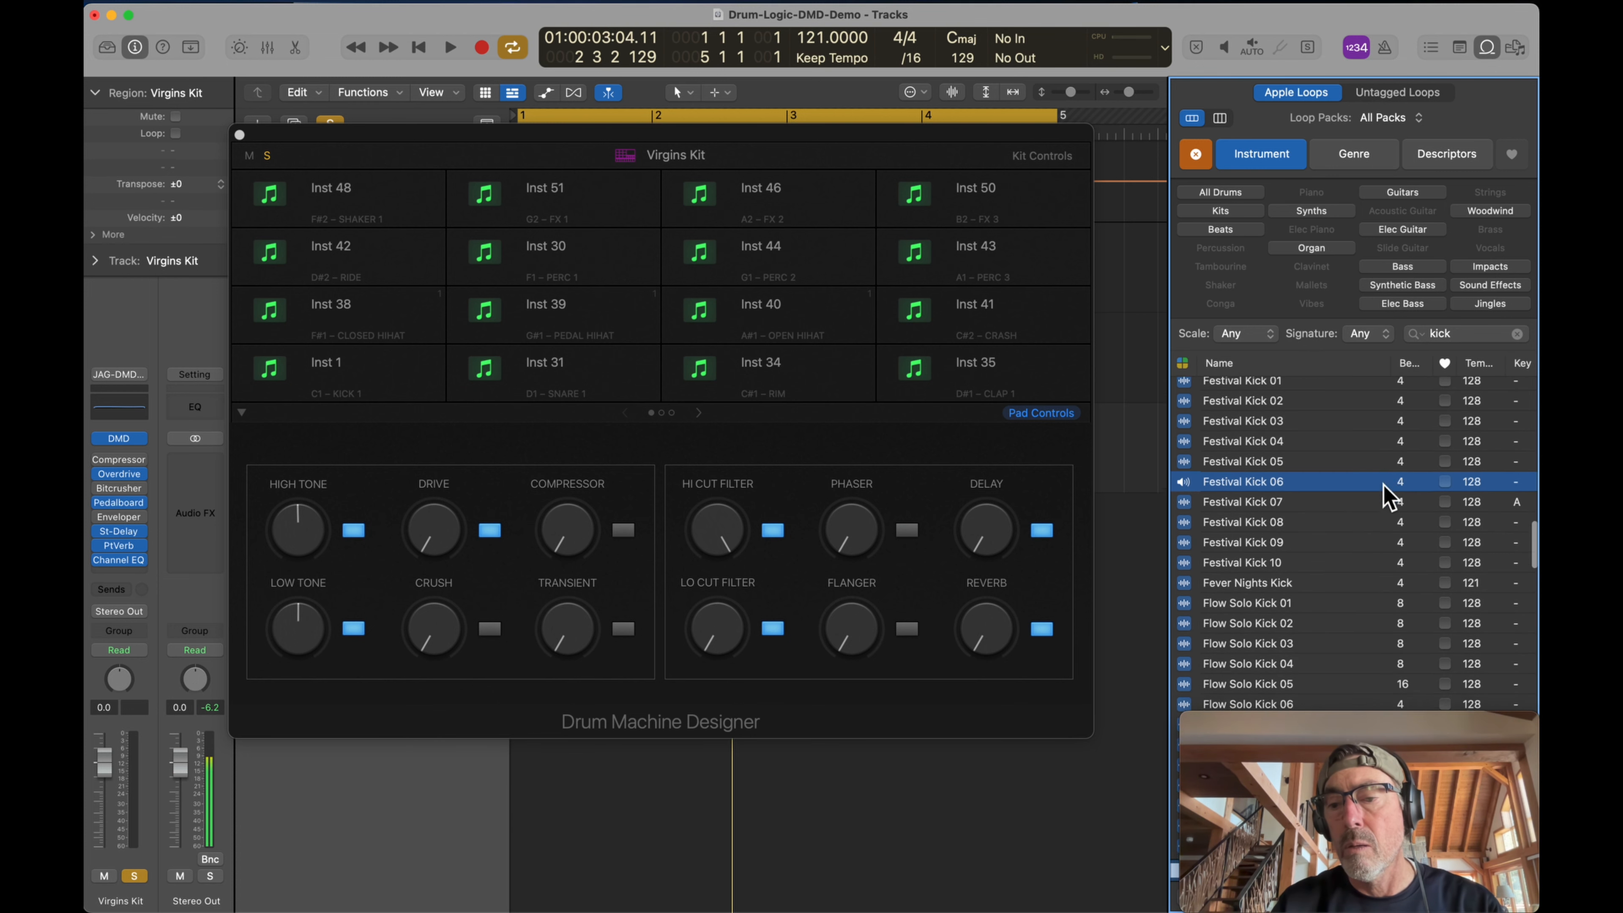
pyautogui.click(1193, 470)
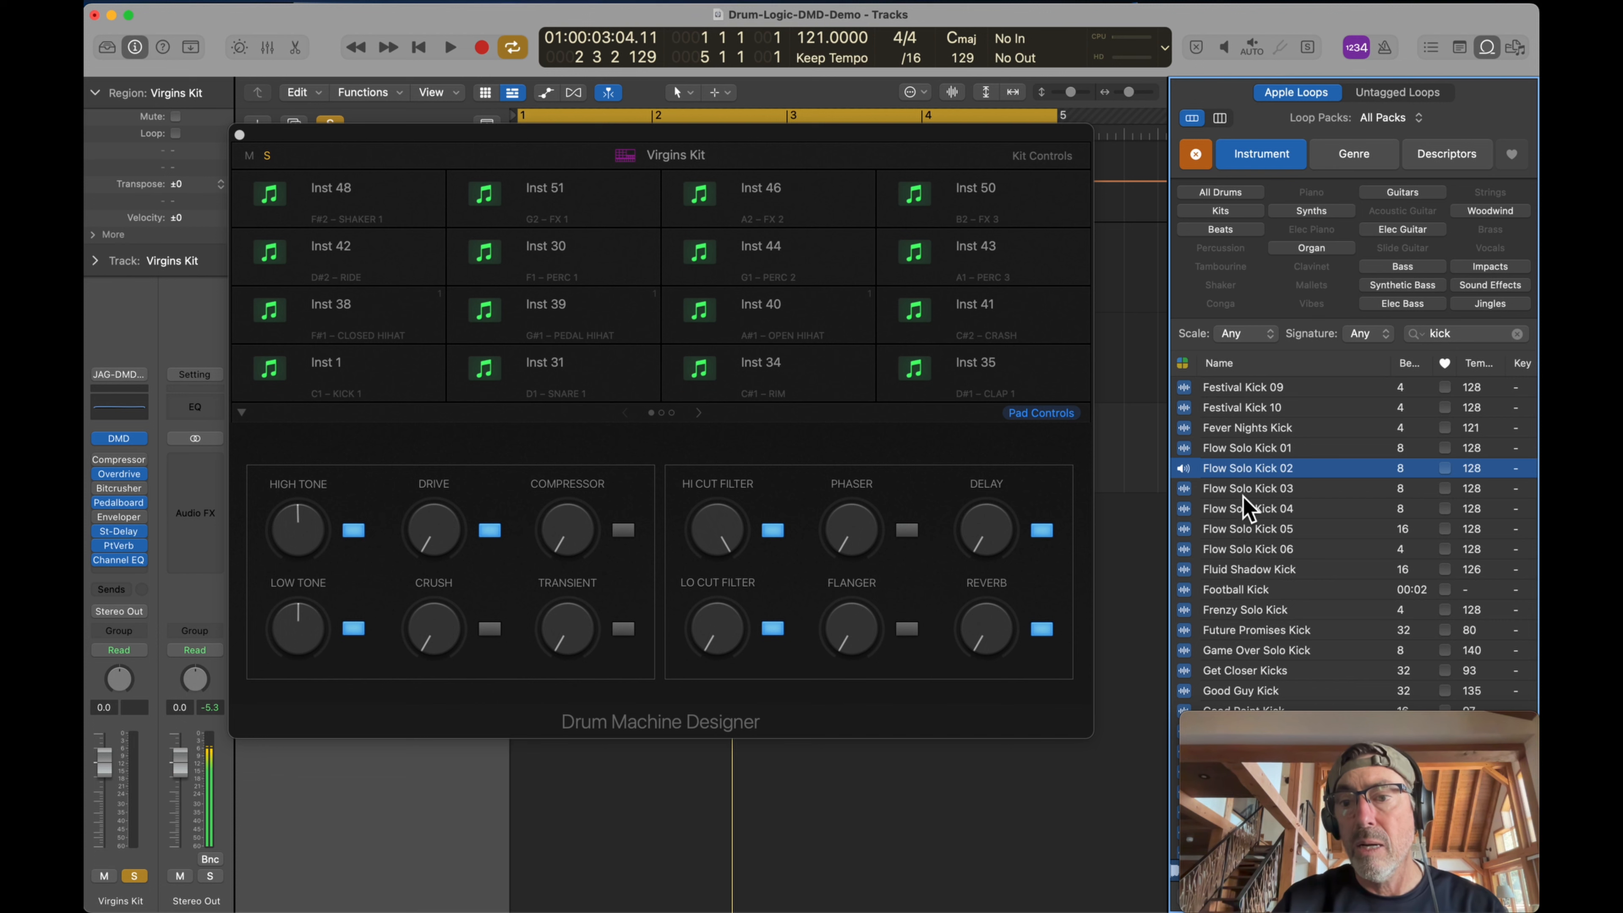
pyautogui.moveTo(1246, 469); pyautogui.dragTo(335, 381)
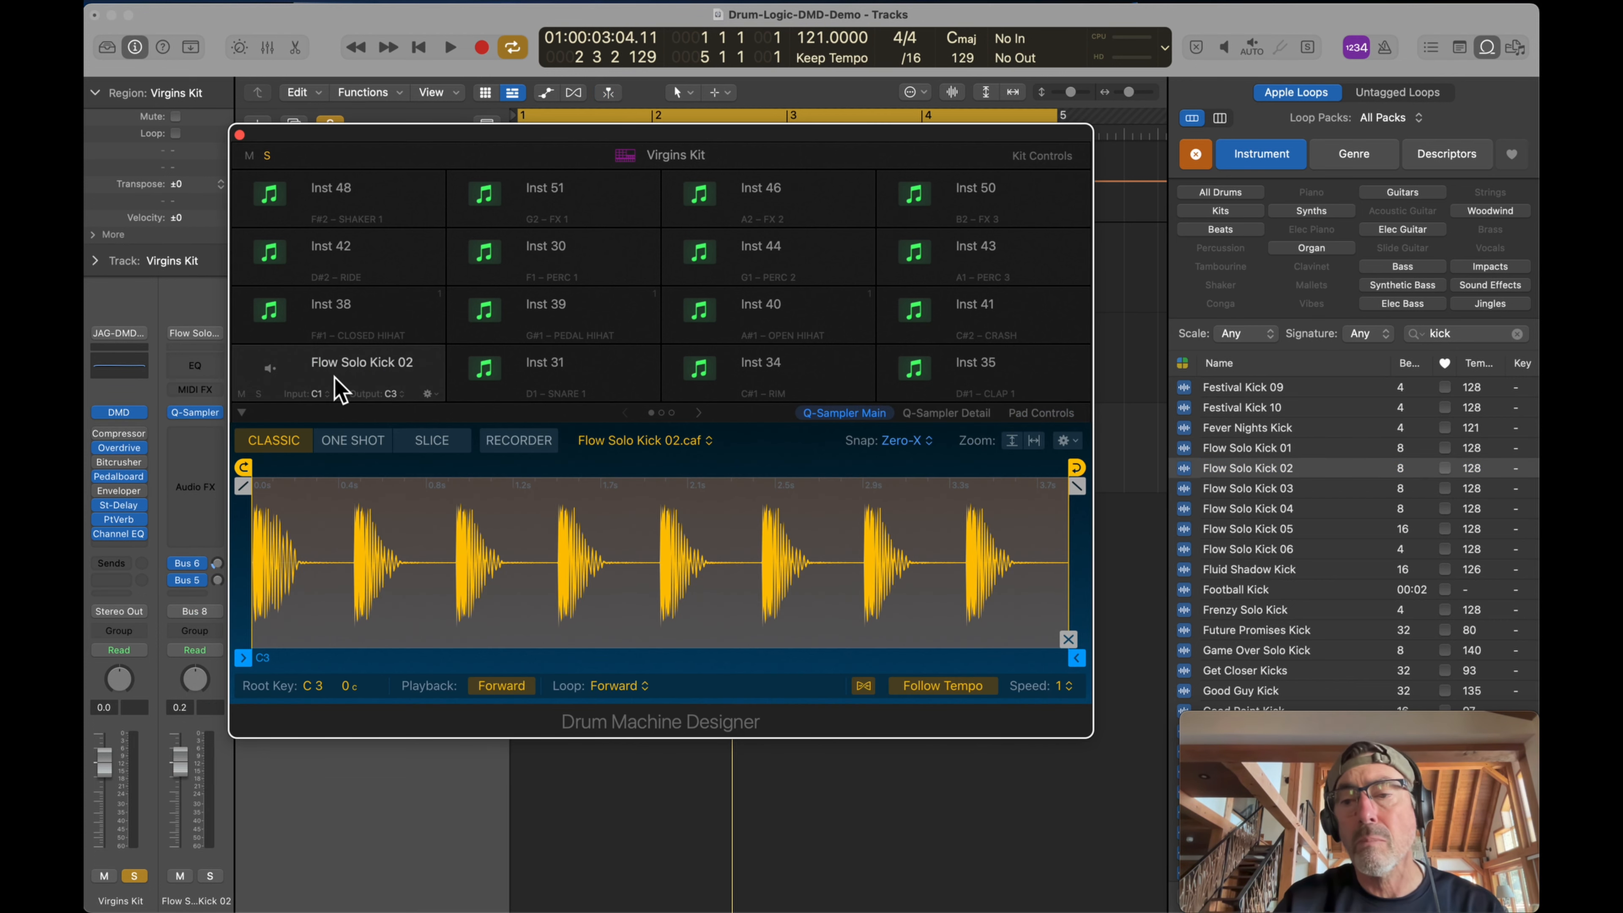
# - Search Apple Loops for "snare", audition several results, and load Basement Beat Snare onto the Snare 1 pad
pyautogui.click(1482, 335)
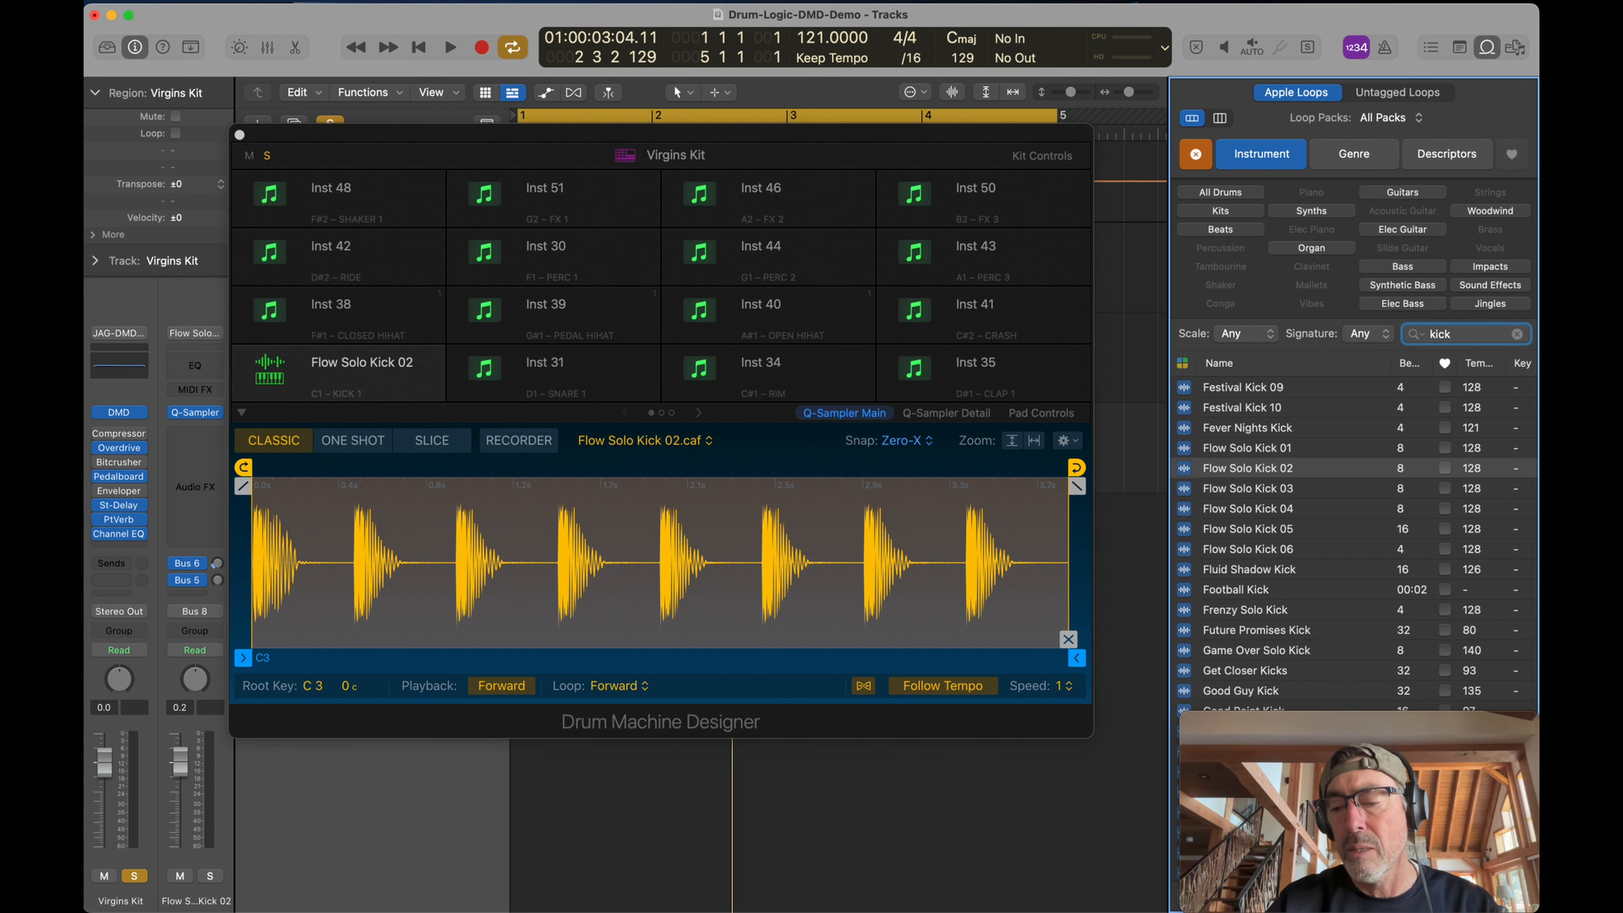
pyautogui.press('BackSpace')
pyautogui.press('BackSpace')
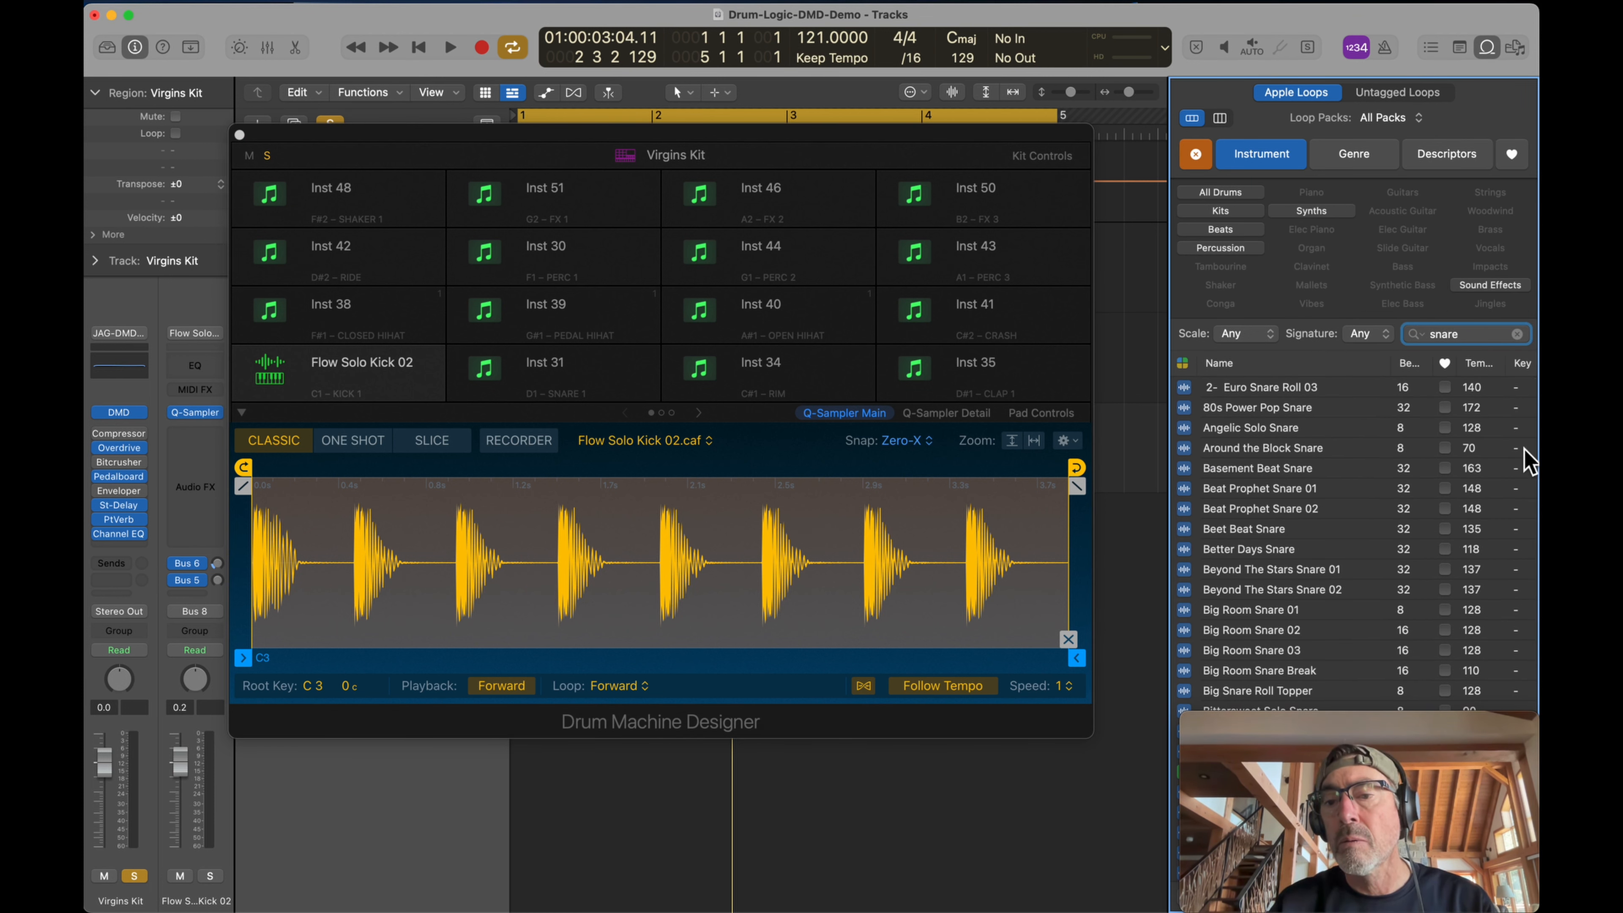
pyautogui.click(1193, 435)
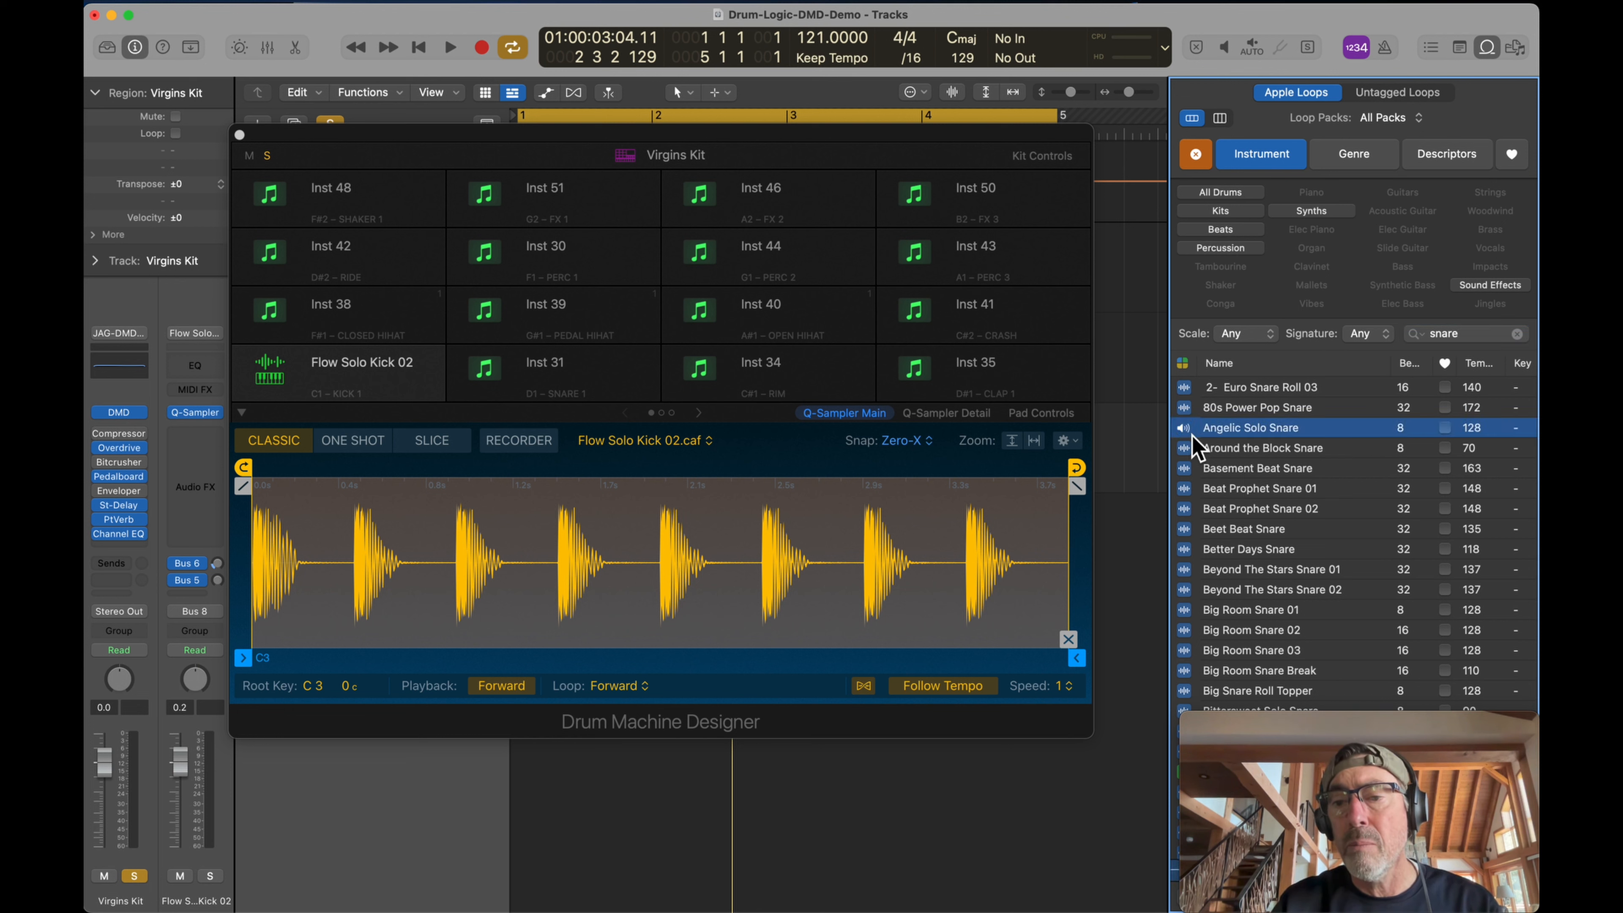
pyautogui.press('Down')
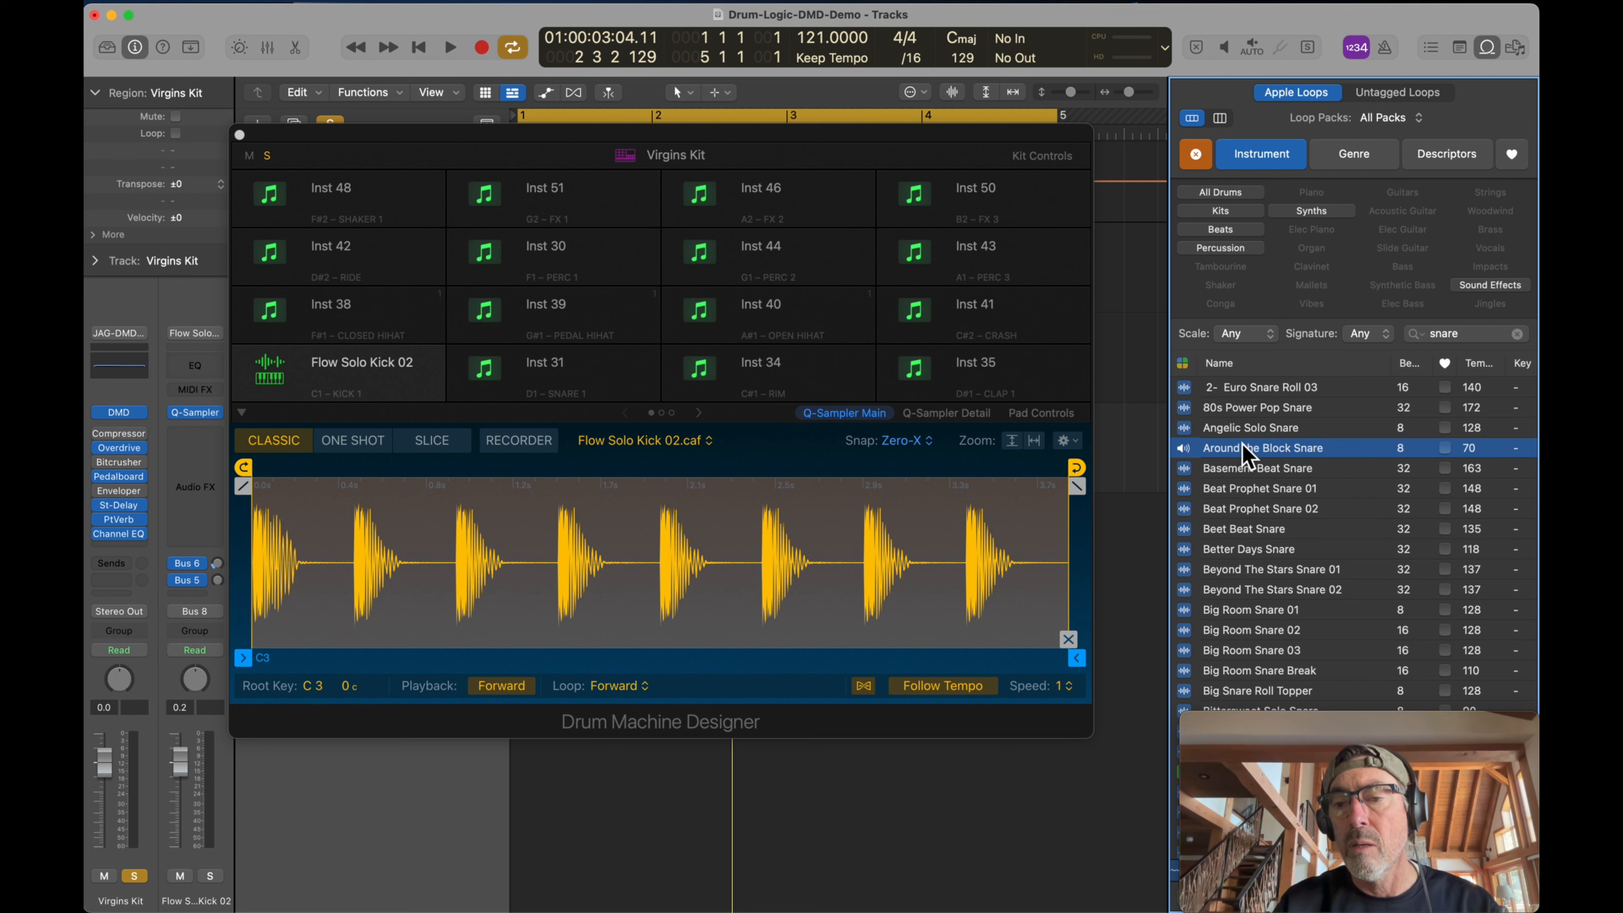
pyautogui.press('Down')
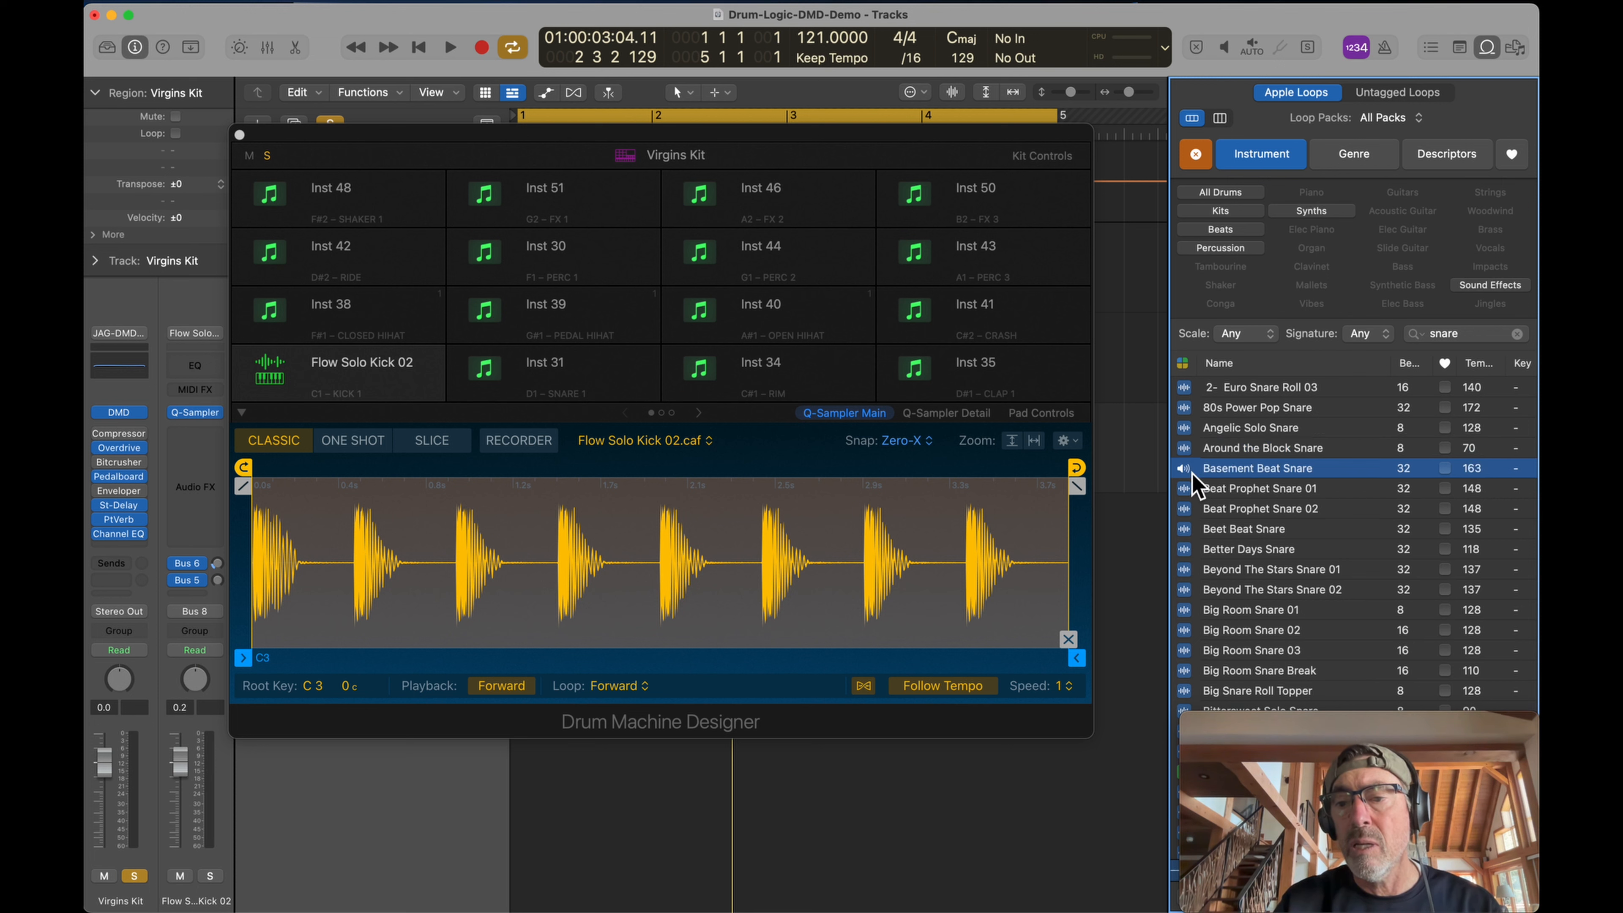
pyautogui.moveTo(1265, 483); pyautogui.dragTo(582, 385)
# - Search Apple Loops for "clap" and load Beet Beat Clap onto the Rim pad and Bunched Up Clap onto the Clap 1 pad
pyautogui.click(1517, 333)
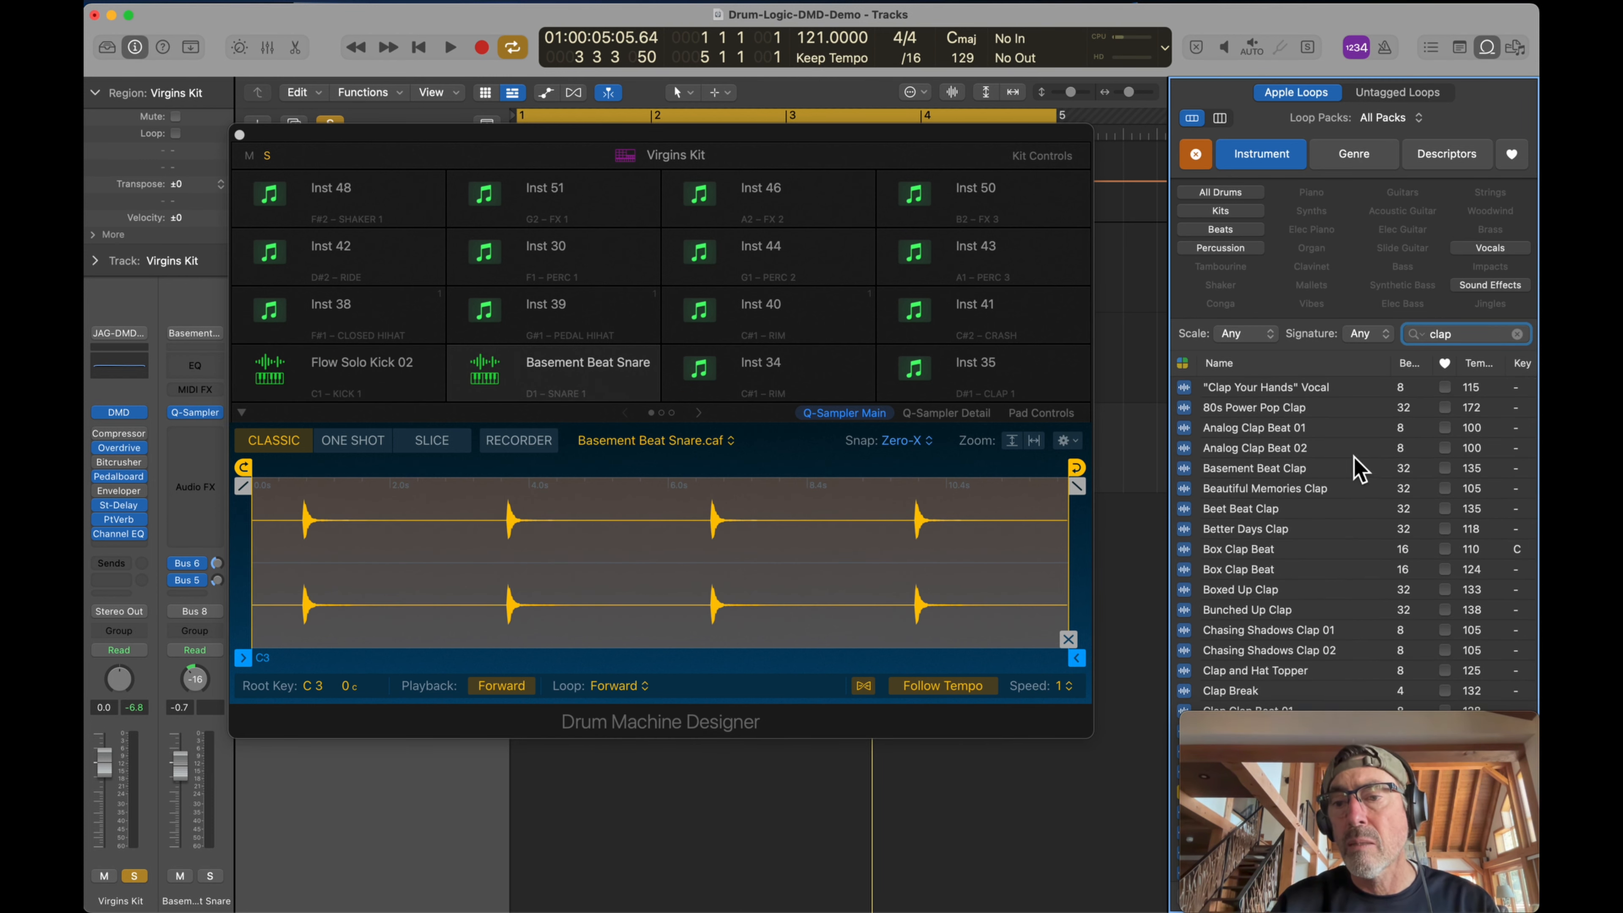
pyautogui.click(1242, 448)
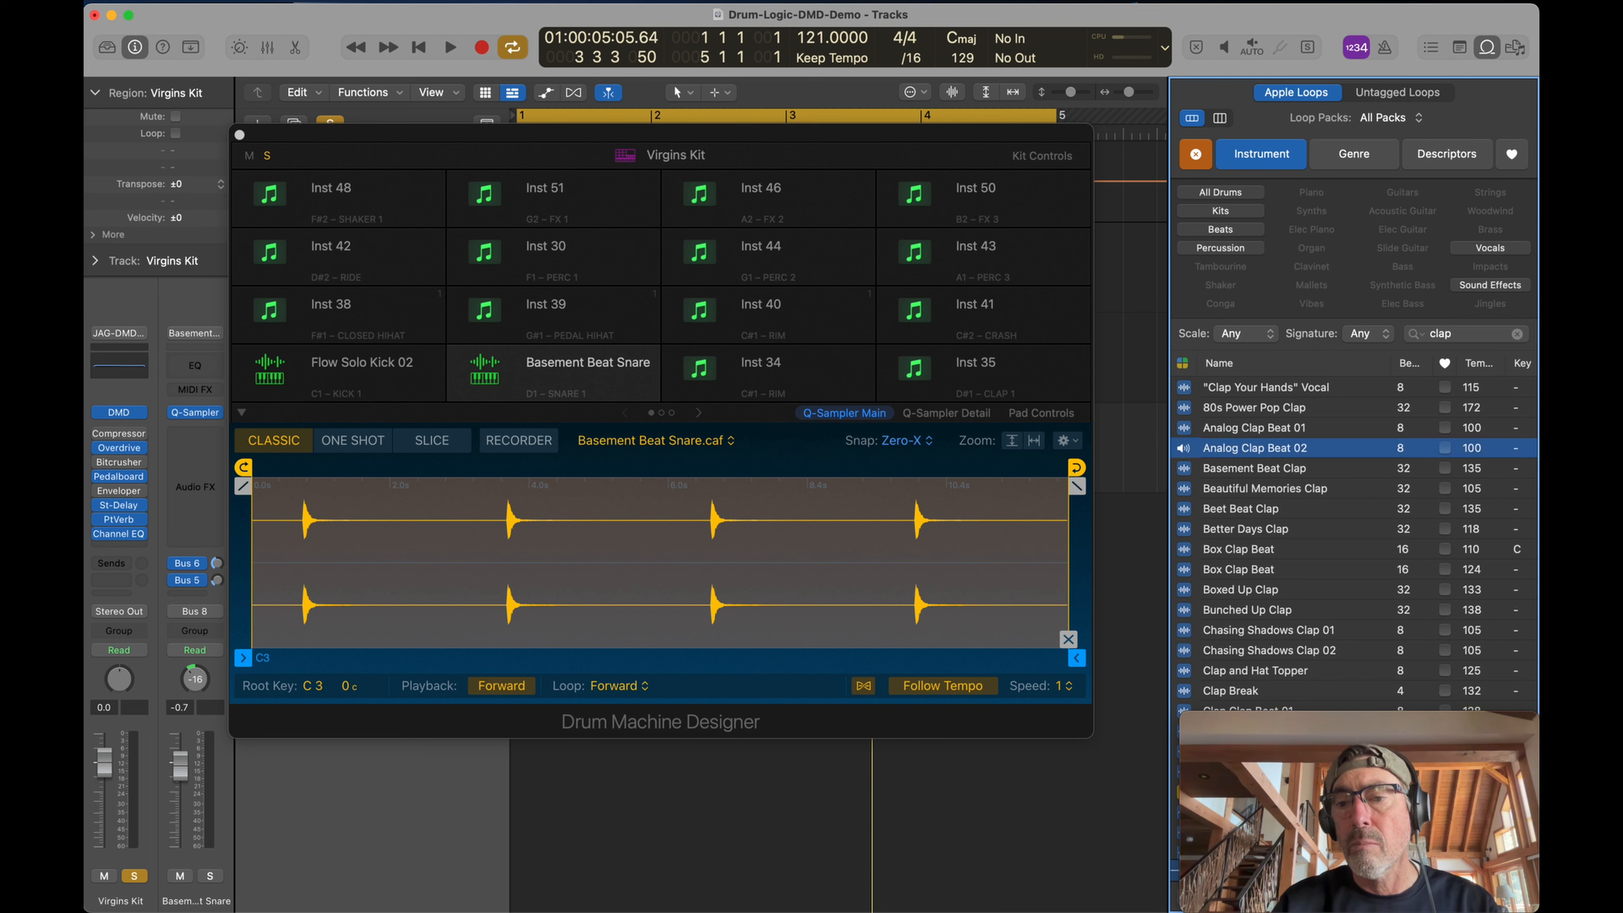
pyautogui.click(1251, 415)
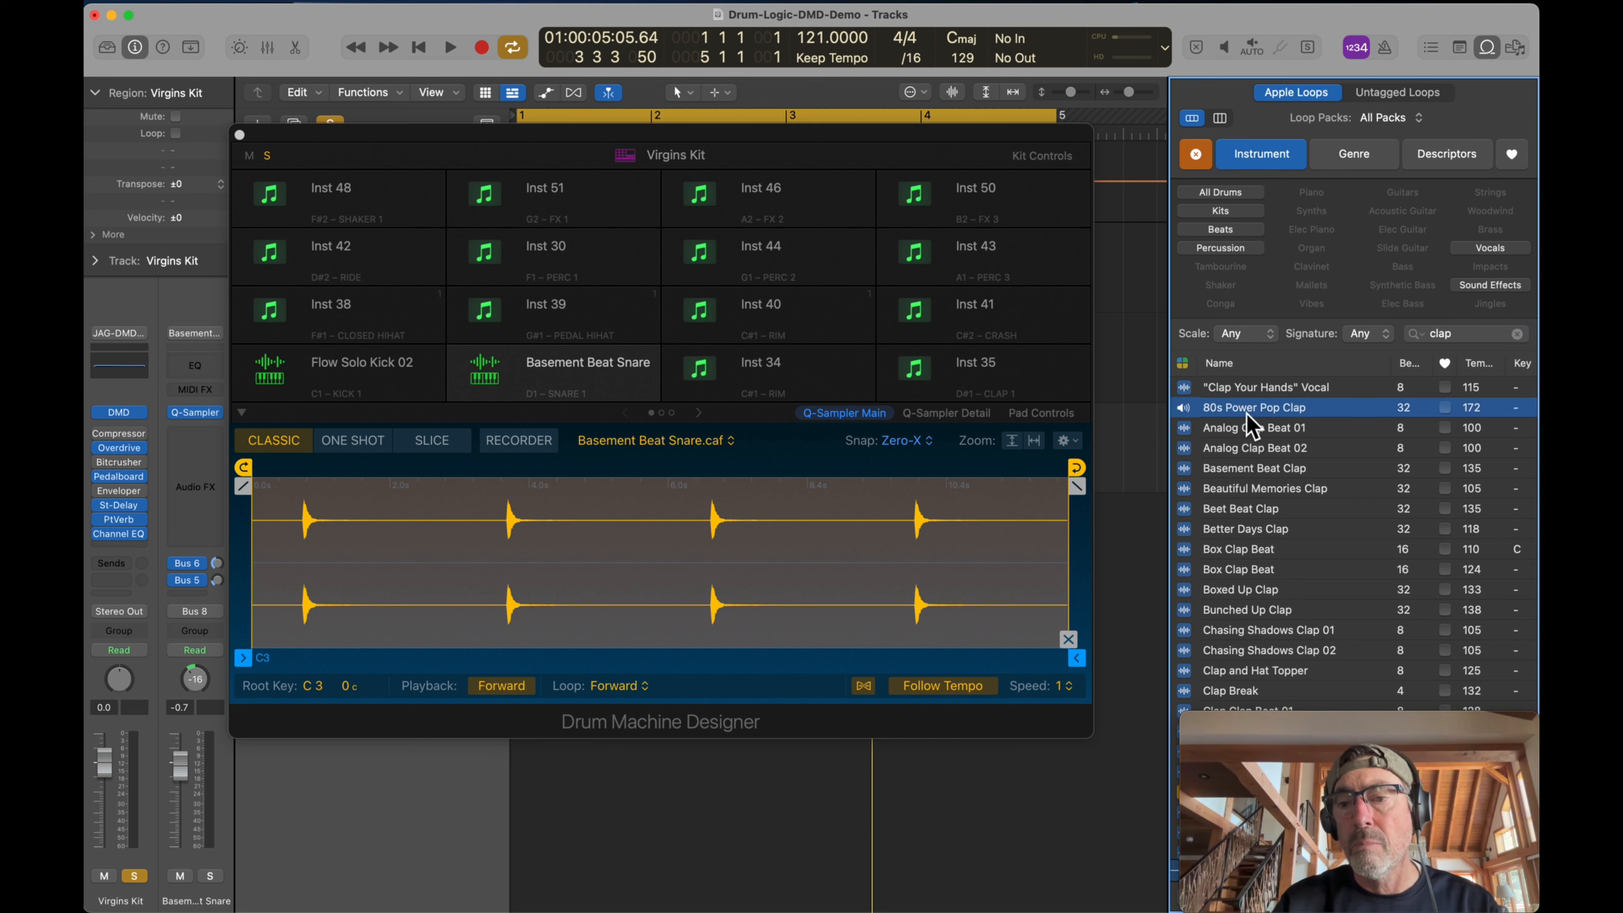
pyautogui.click(1252, 528)
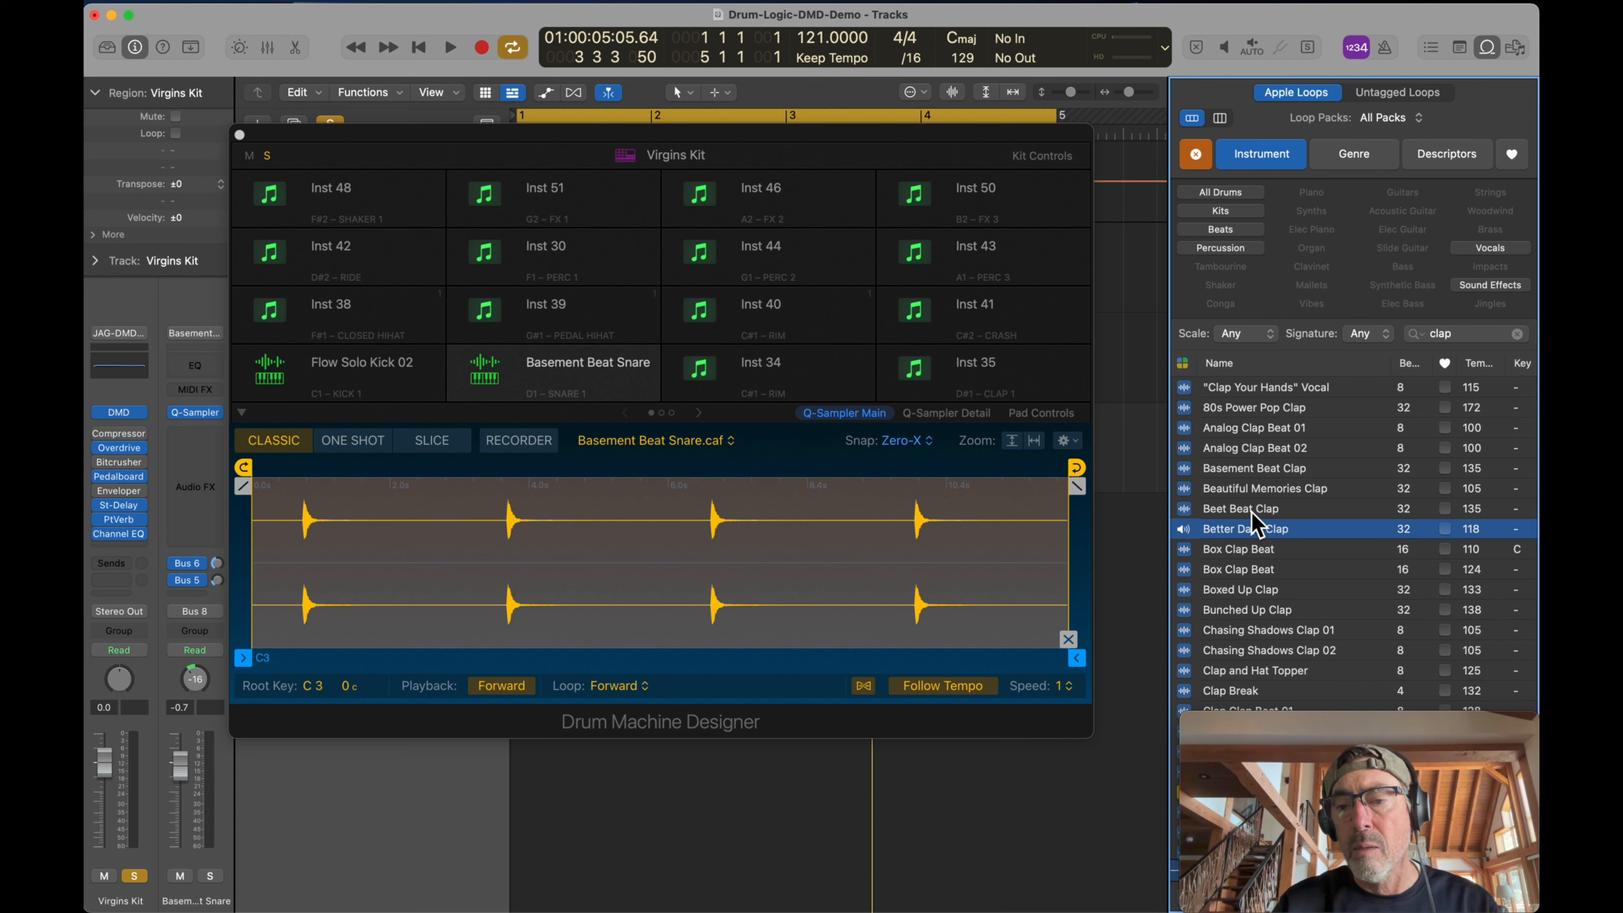
pyautogui.click(1251, 515)
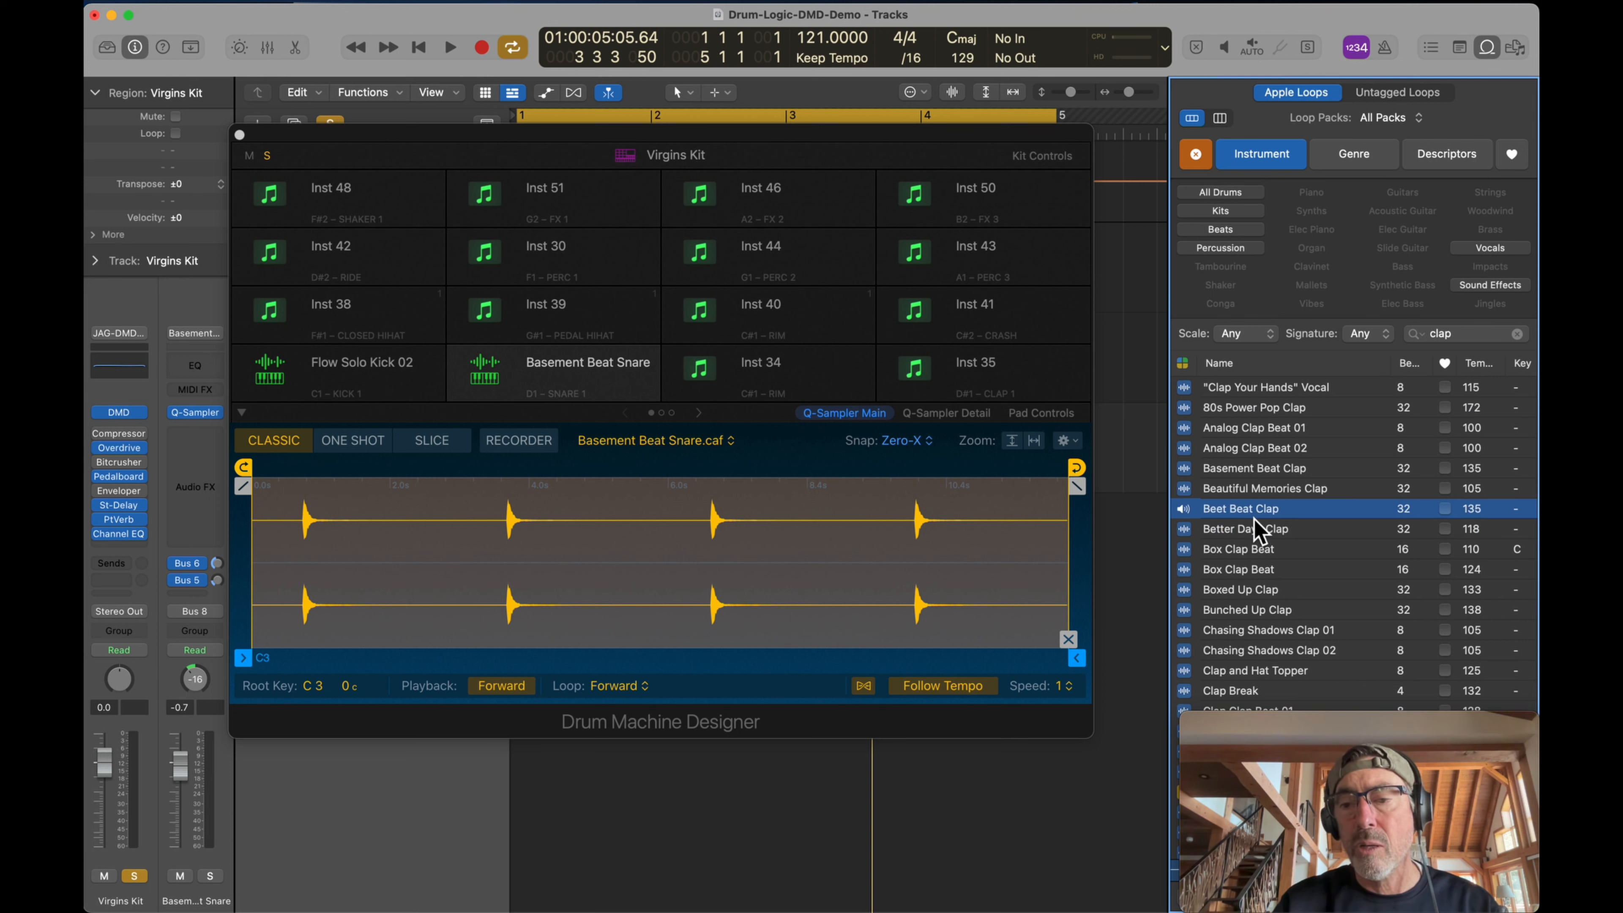
pyautogui.moveTo(1252, 517); pyautogui.dragTo(799, 368)
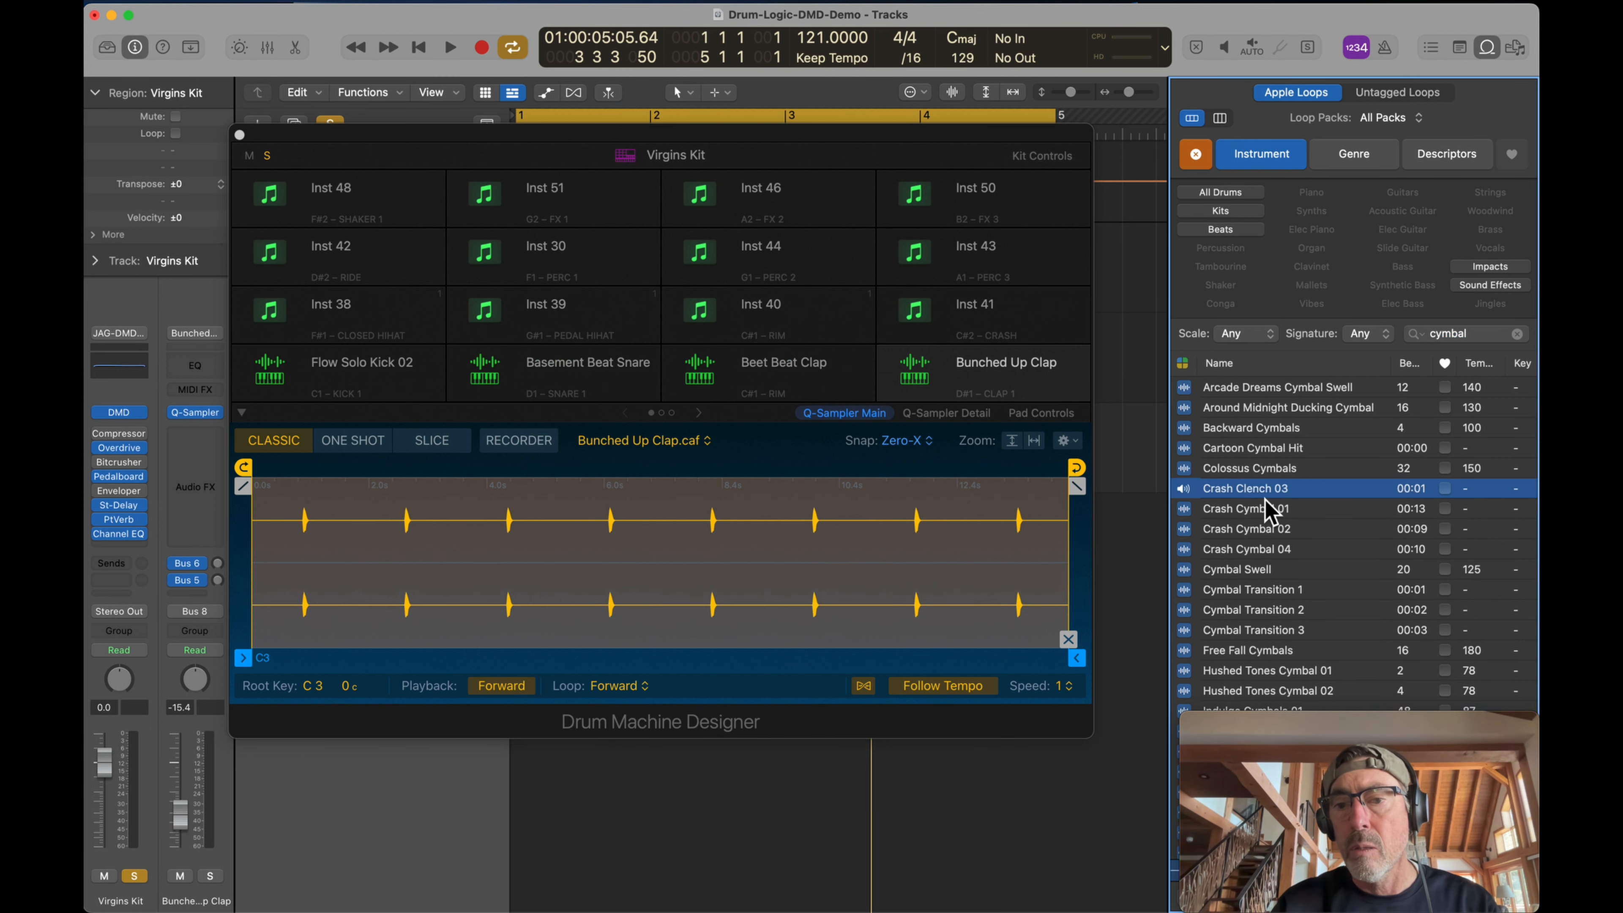
# - From the "cymbal" loops, load Crash Cymbal 01 onto the Crash pad and Crash Clench 03 onto the Inst 40 pad
pyautogui.click(1272, 514)
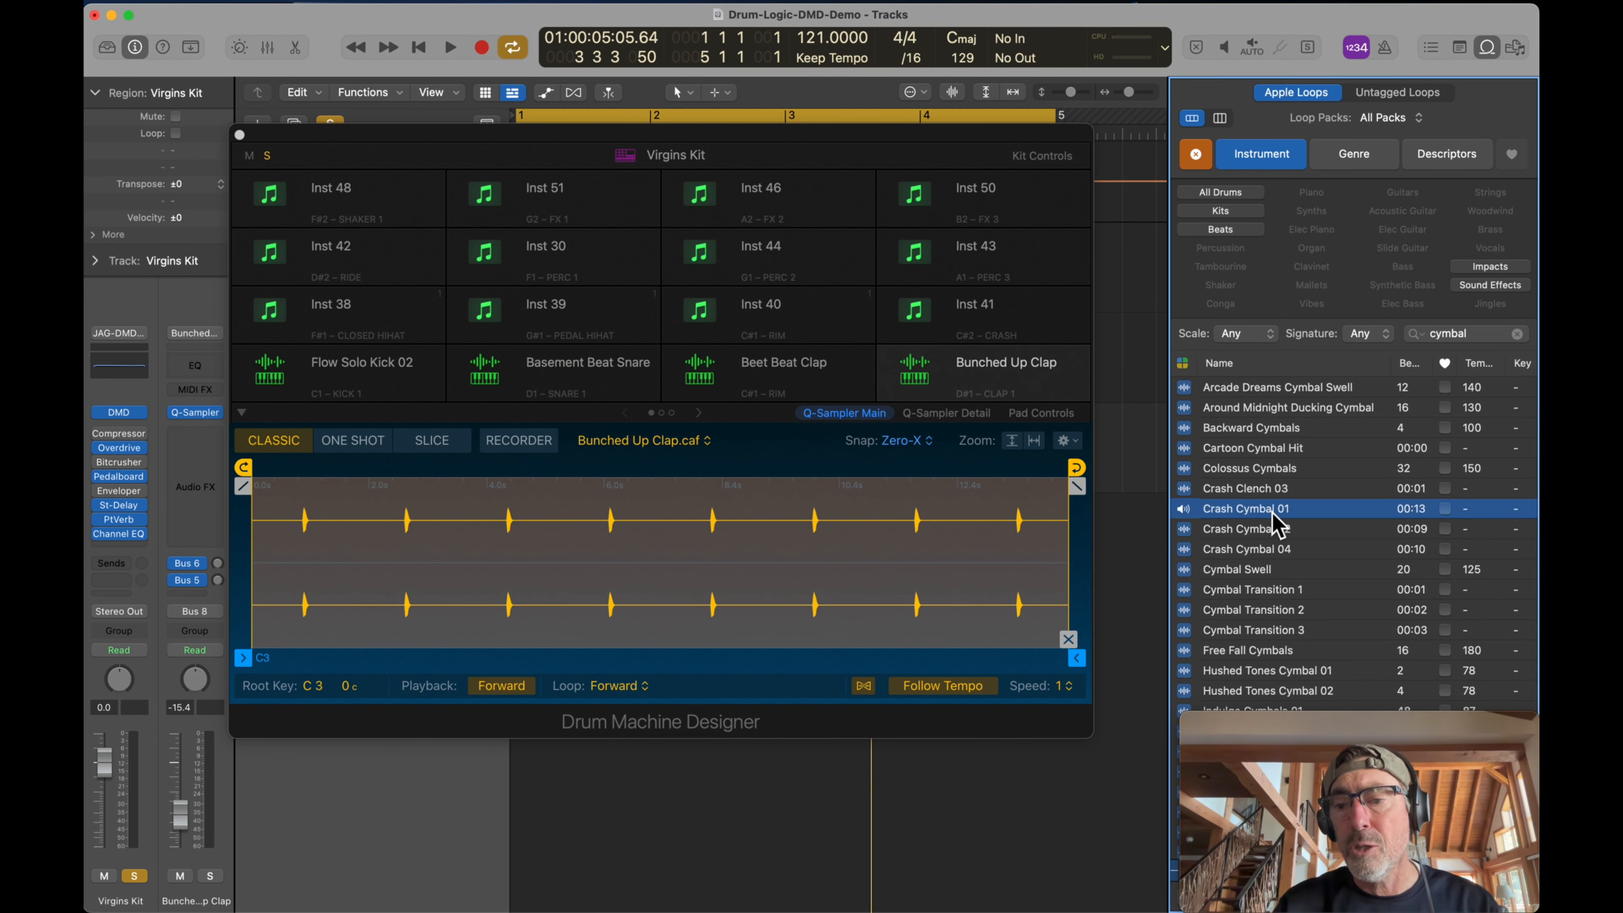
pyautogui.moveTo(1271, 514); pyautogui.dragTo(1021, 333)
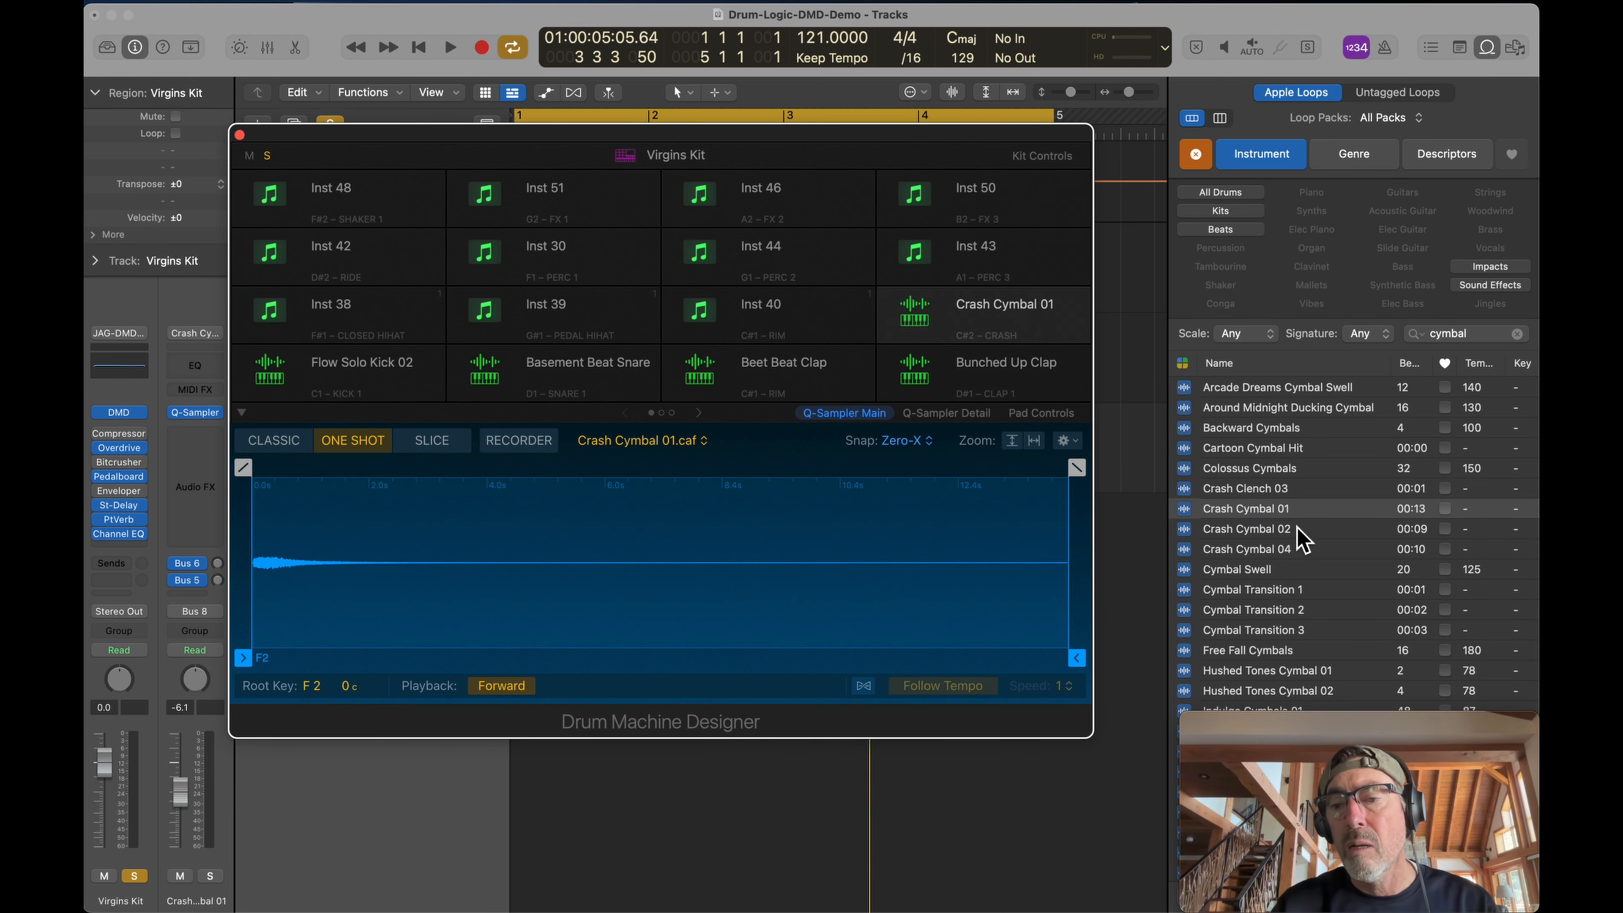
pyautogui.click(1282, 532)
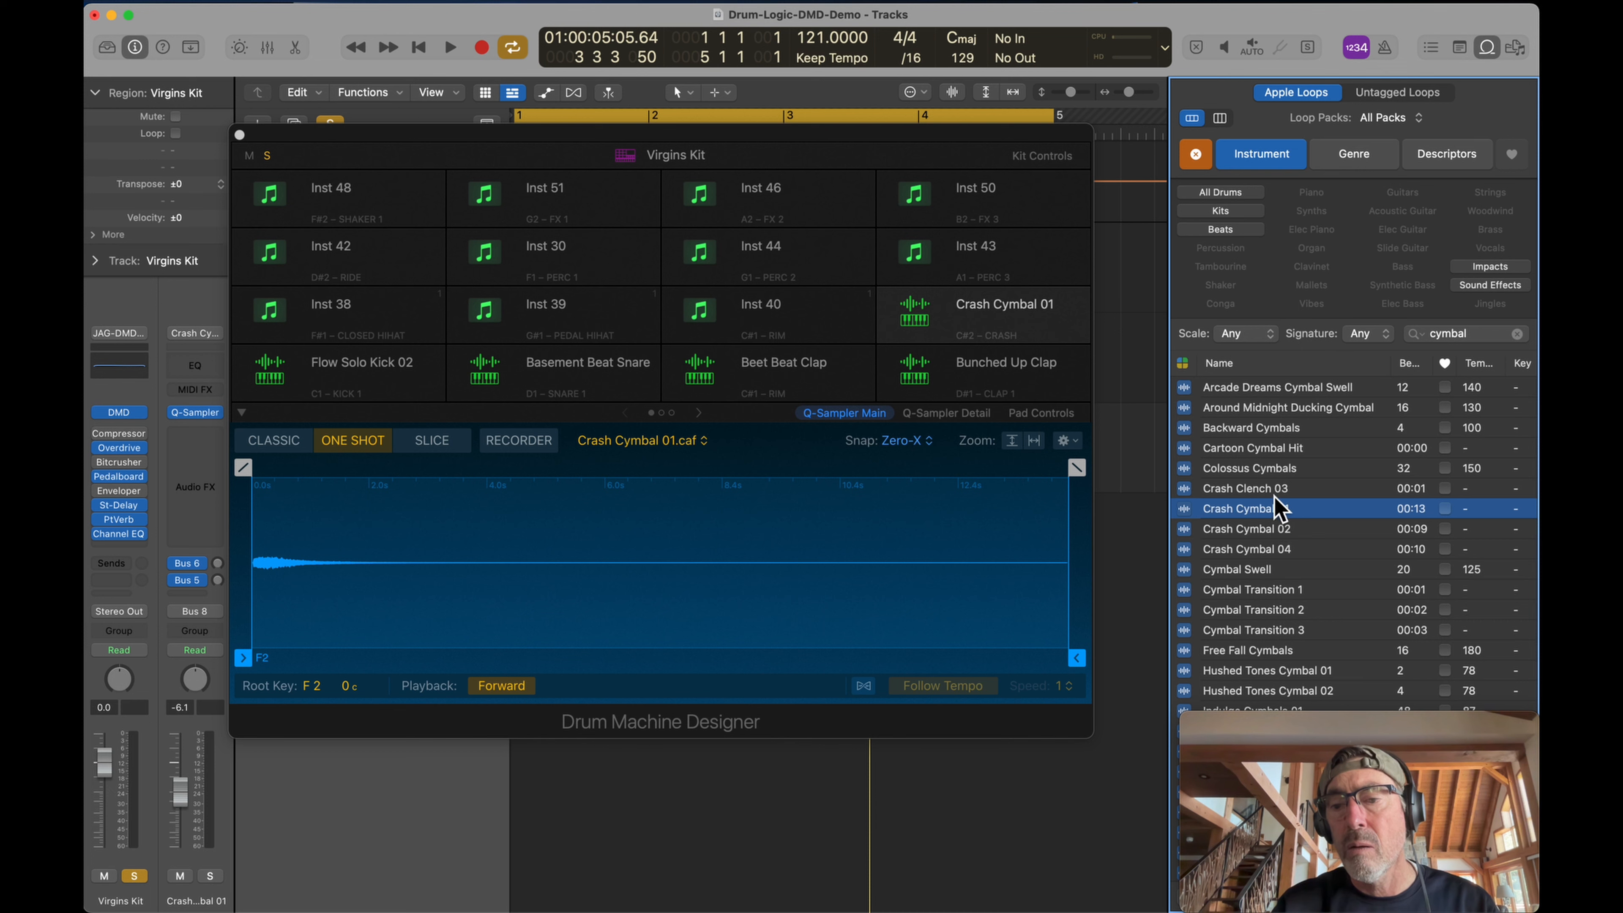
pyautogui.moveTo(1272, 489); pyautogui.dragTo(797, 326)
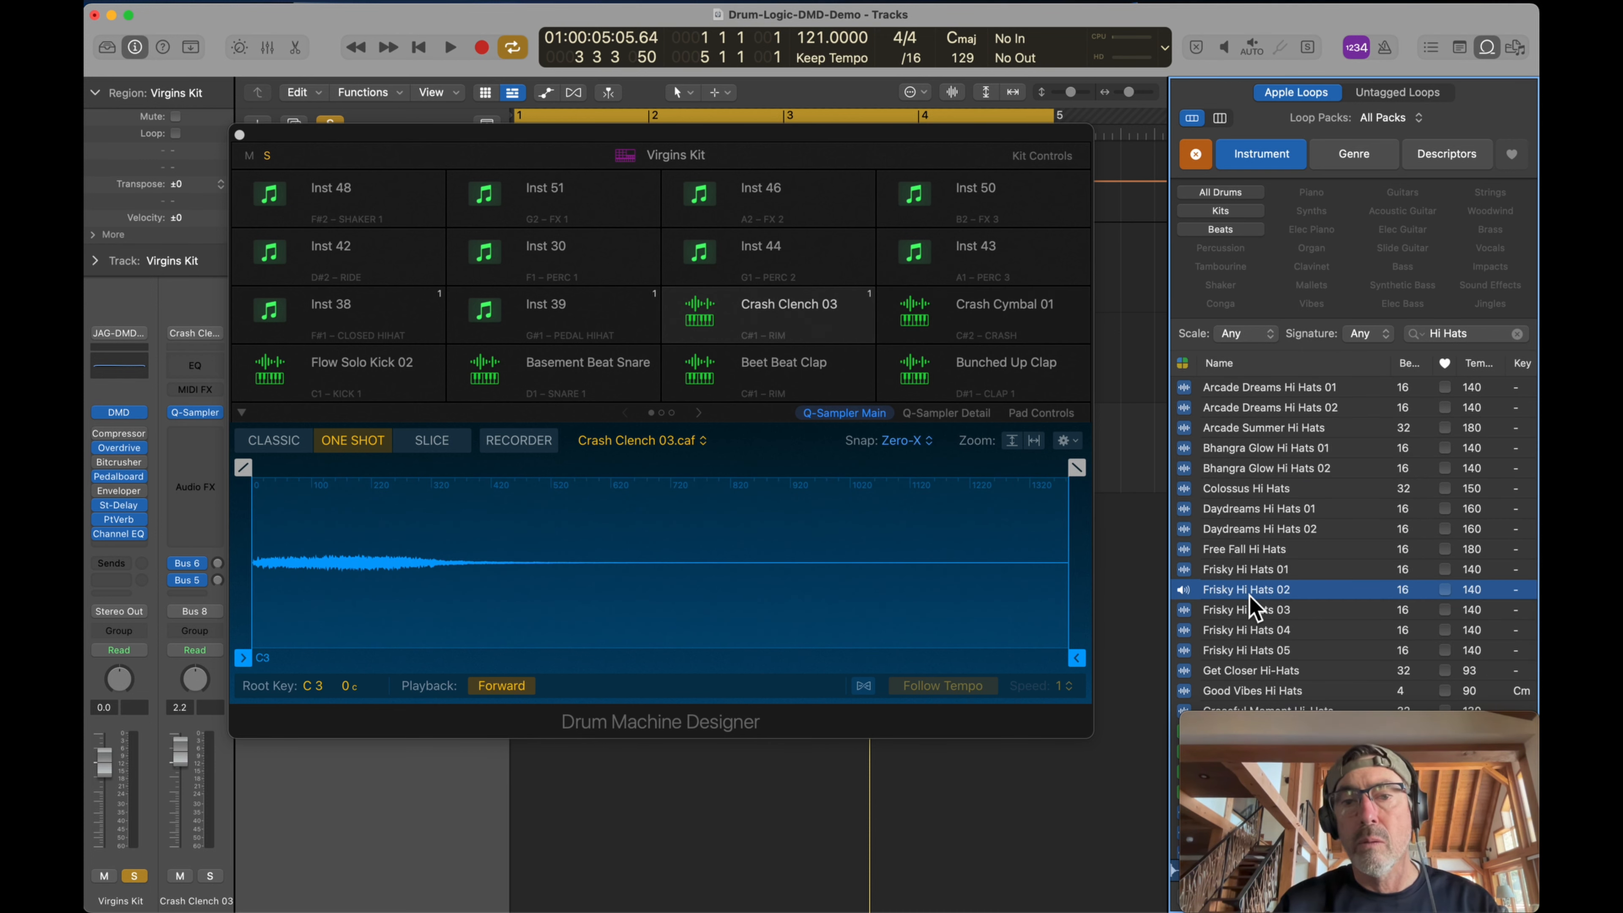
# - From the "Hi Hats" loops, load Frisky Hi Hats 03 onto the Pedal Hihat and Ride pads and Get Closer Hi-Hats onto the Closed Hihat pad
pyautogui.moveTo(1249, 609); pyautogui.dragTo(590, 334)
pyautogui.scroll(-3, 1270, 561)
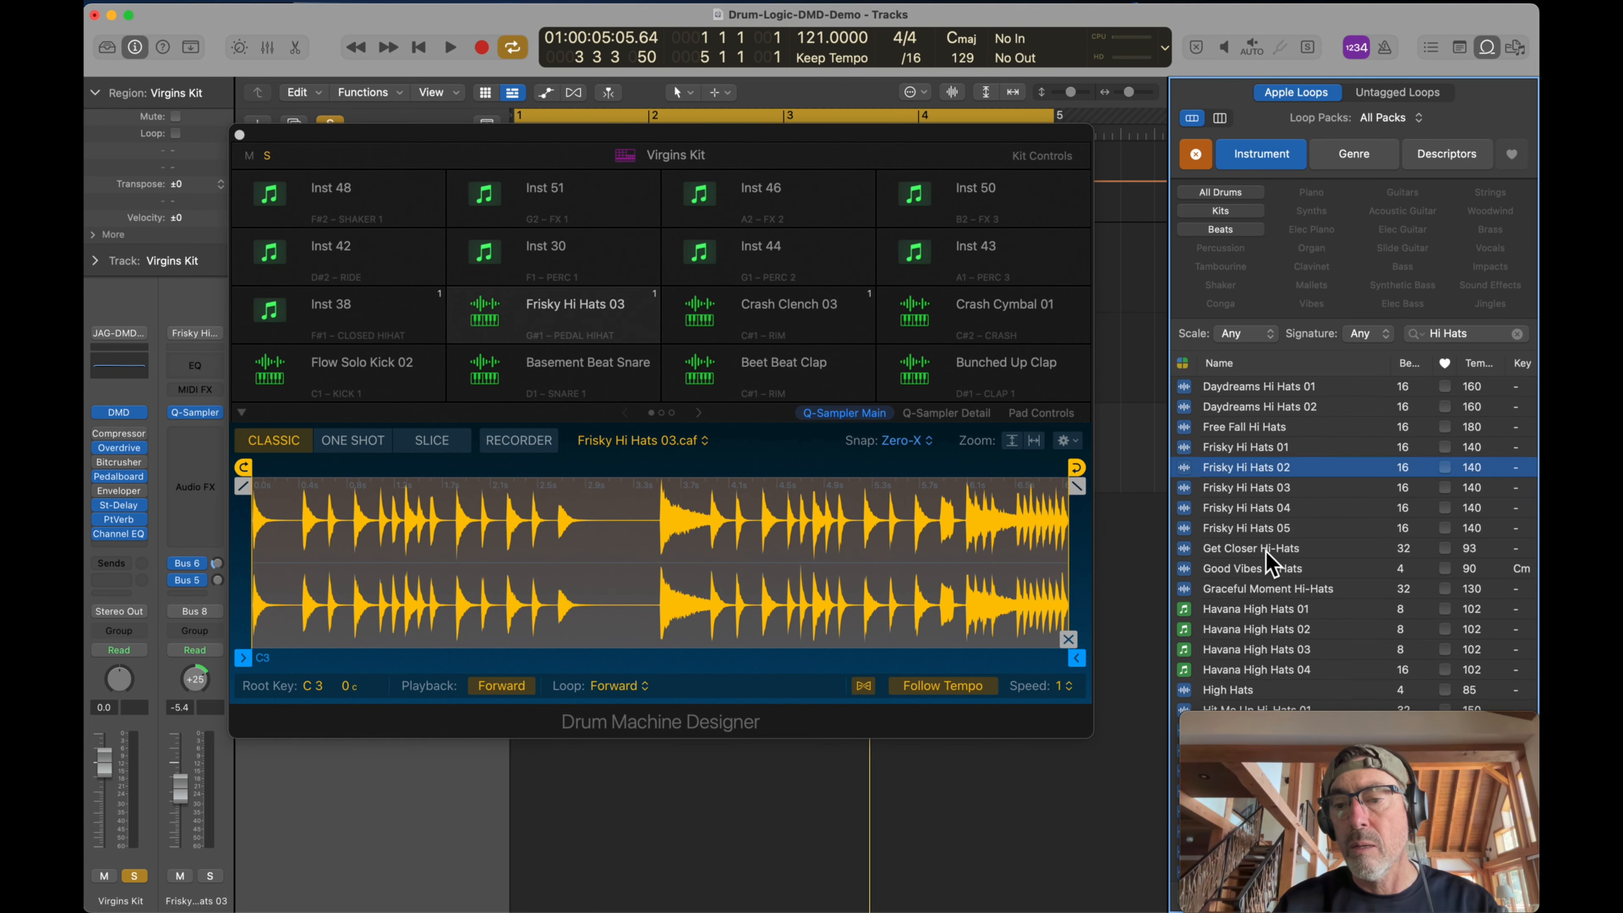
pyautogui.click(1262, 549)
pyautogui.moveTo(1266, 559); pyautogui.dragTo(353, 328)
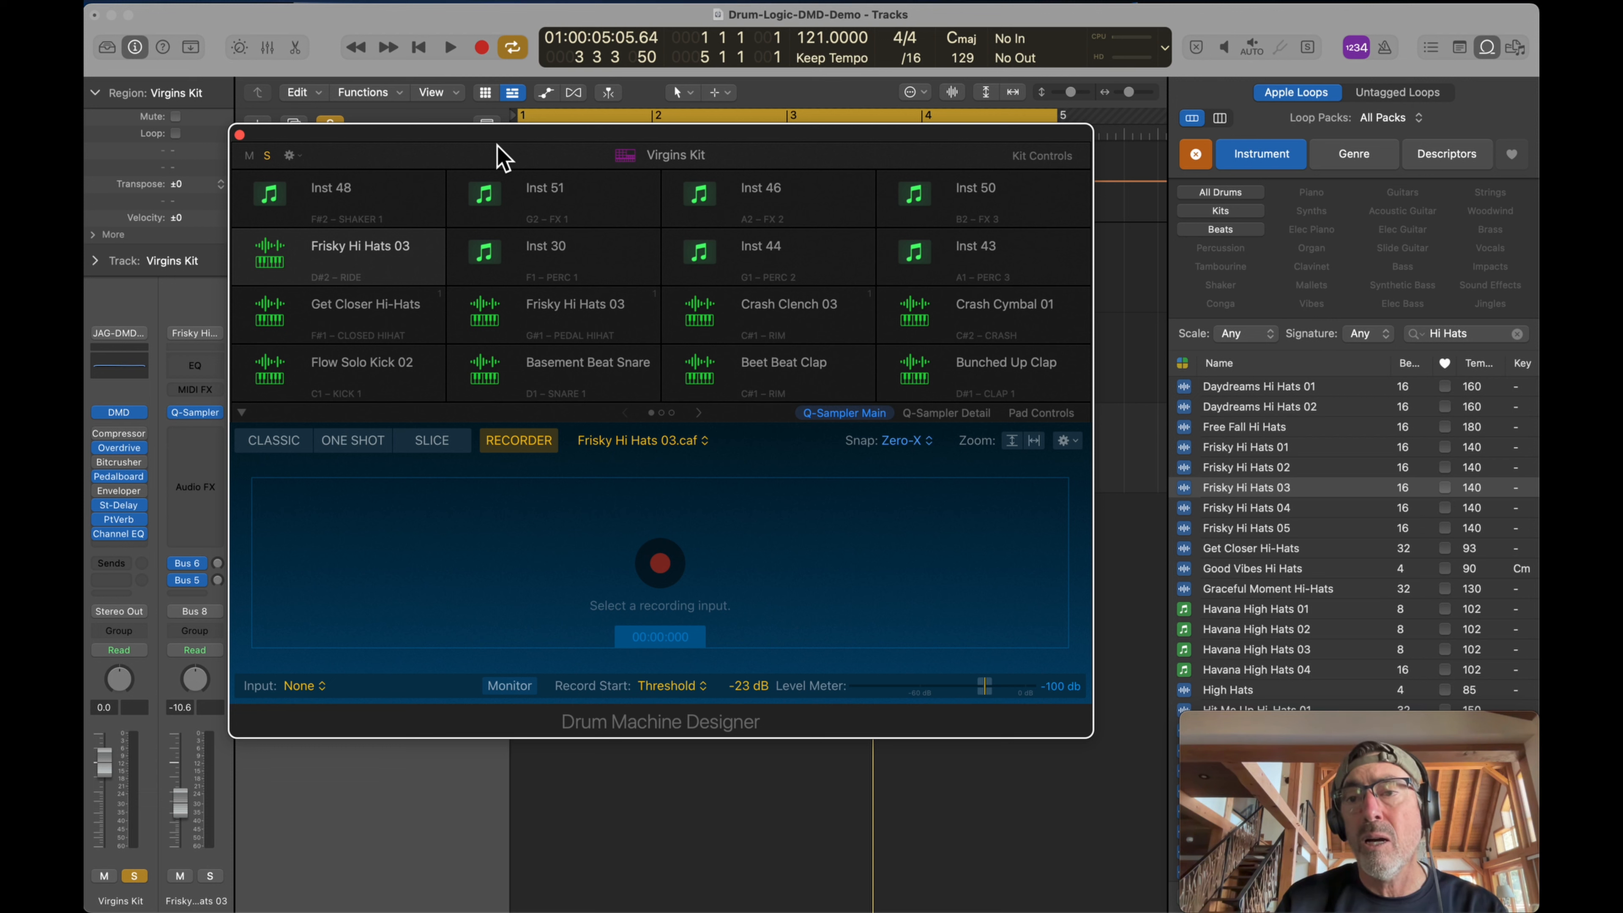
# - Clear all the Apple Loops samples from the Virgins Kit pads
pyautogui.click(296, 155)
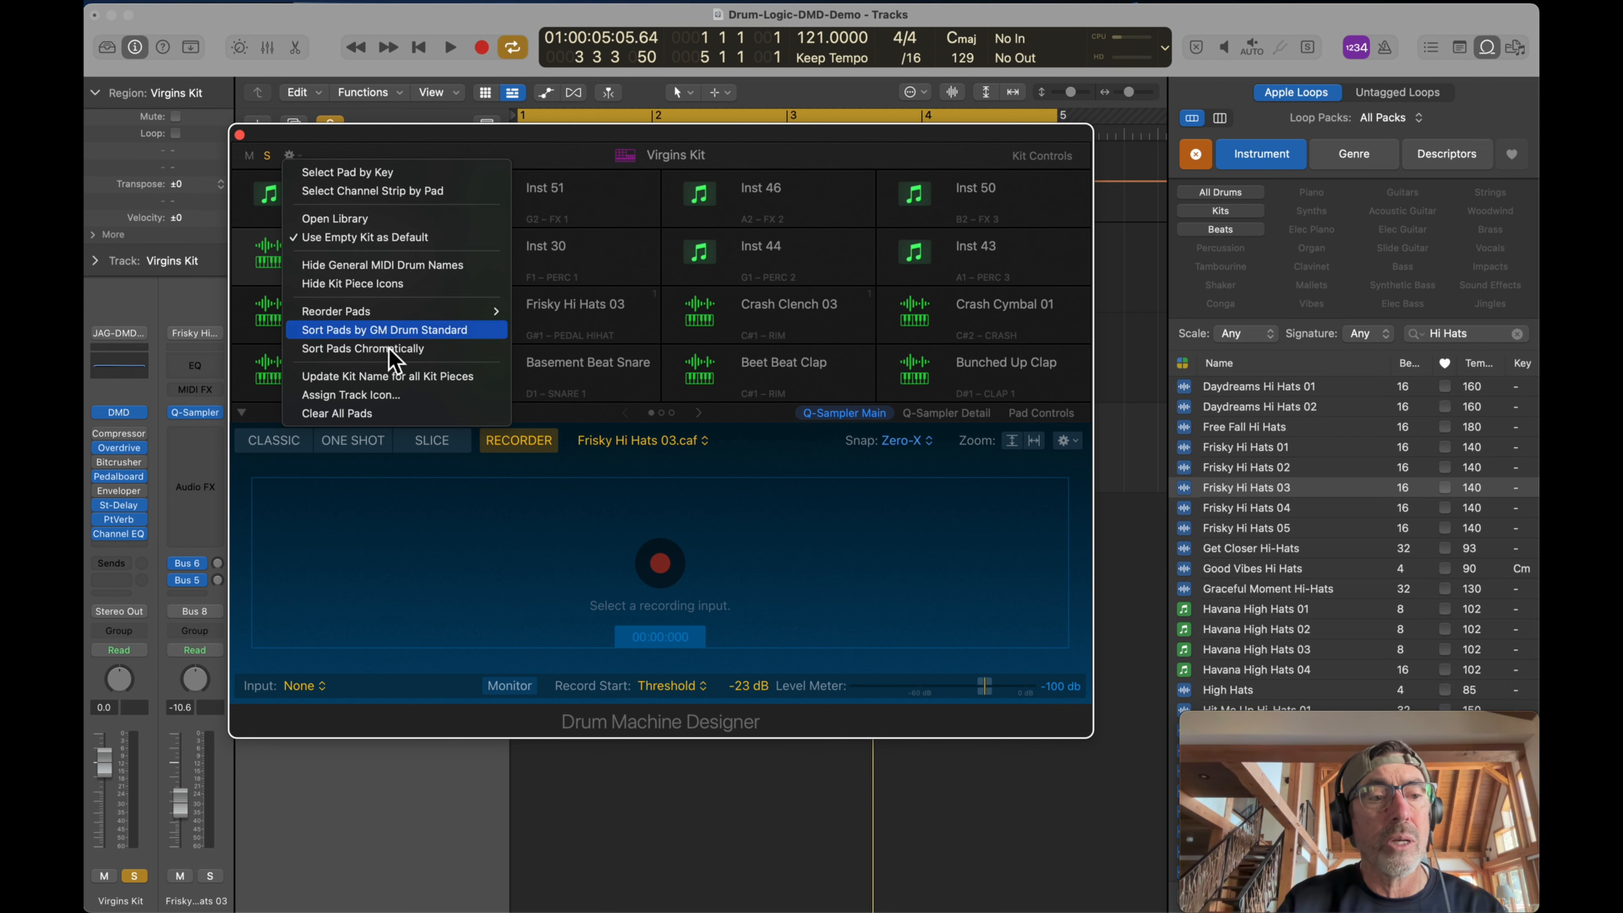
pyautogui.click(362, 414)
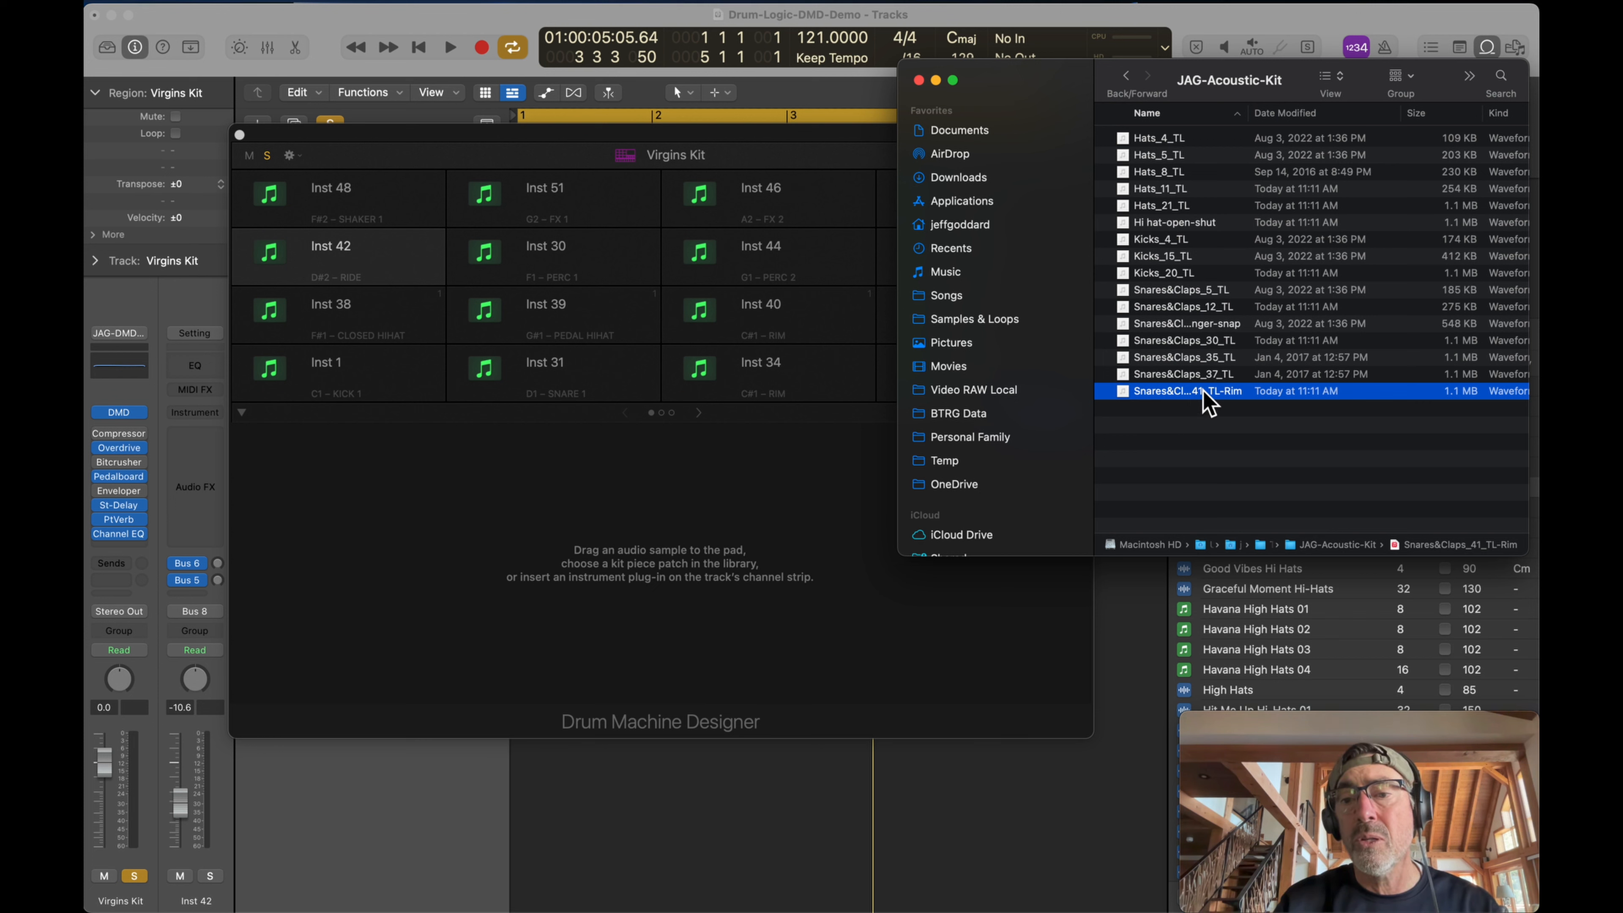
# - From the JAG-Acoustic-Kit folder in Finder, load Snares&Claps_41_TL-Rim onto the Snare 1 pad and Kicks_20_TL onto the Kick 1 pad
pyautogui.moveTo(1195, 392); pyautogui.dragTo(591, 384)
pyautogui.click(1176, 273)
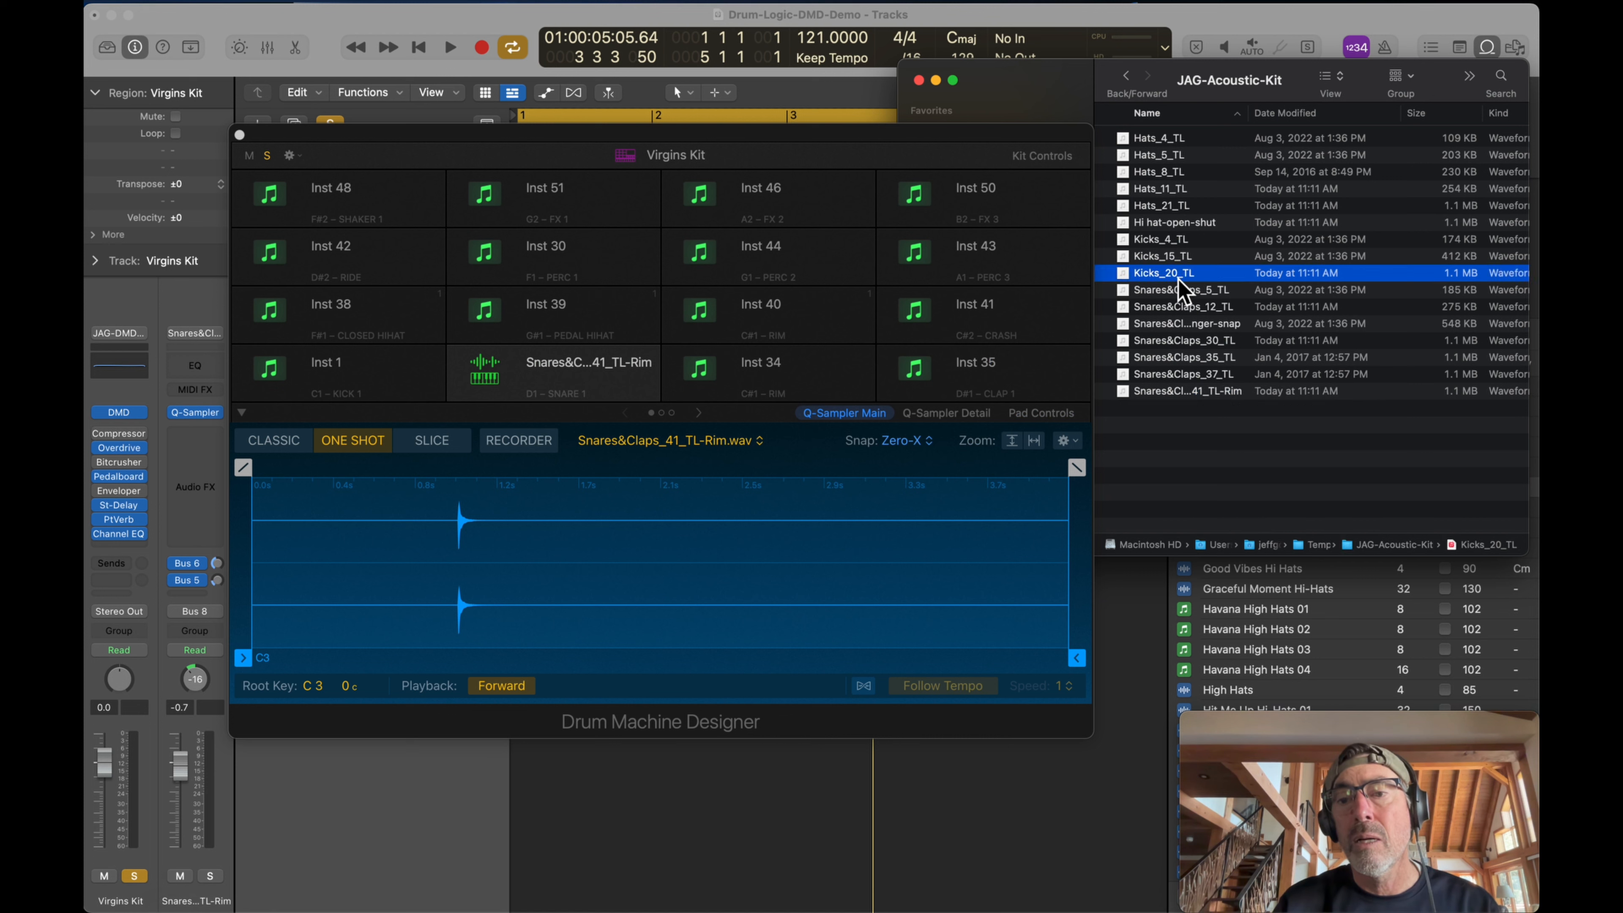
pyautogui.moveTo(1150, 273); pyautogui.dragTo(337, 388)
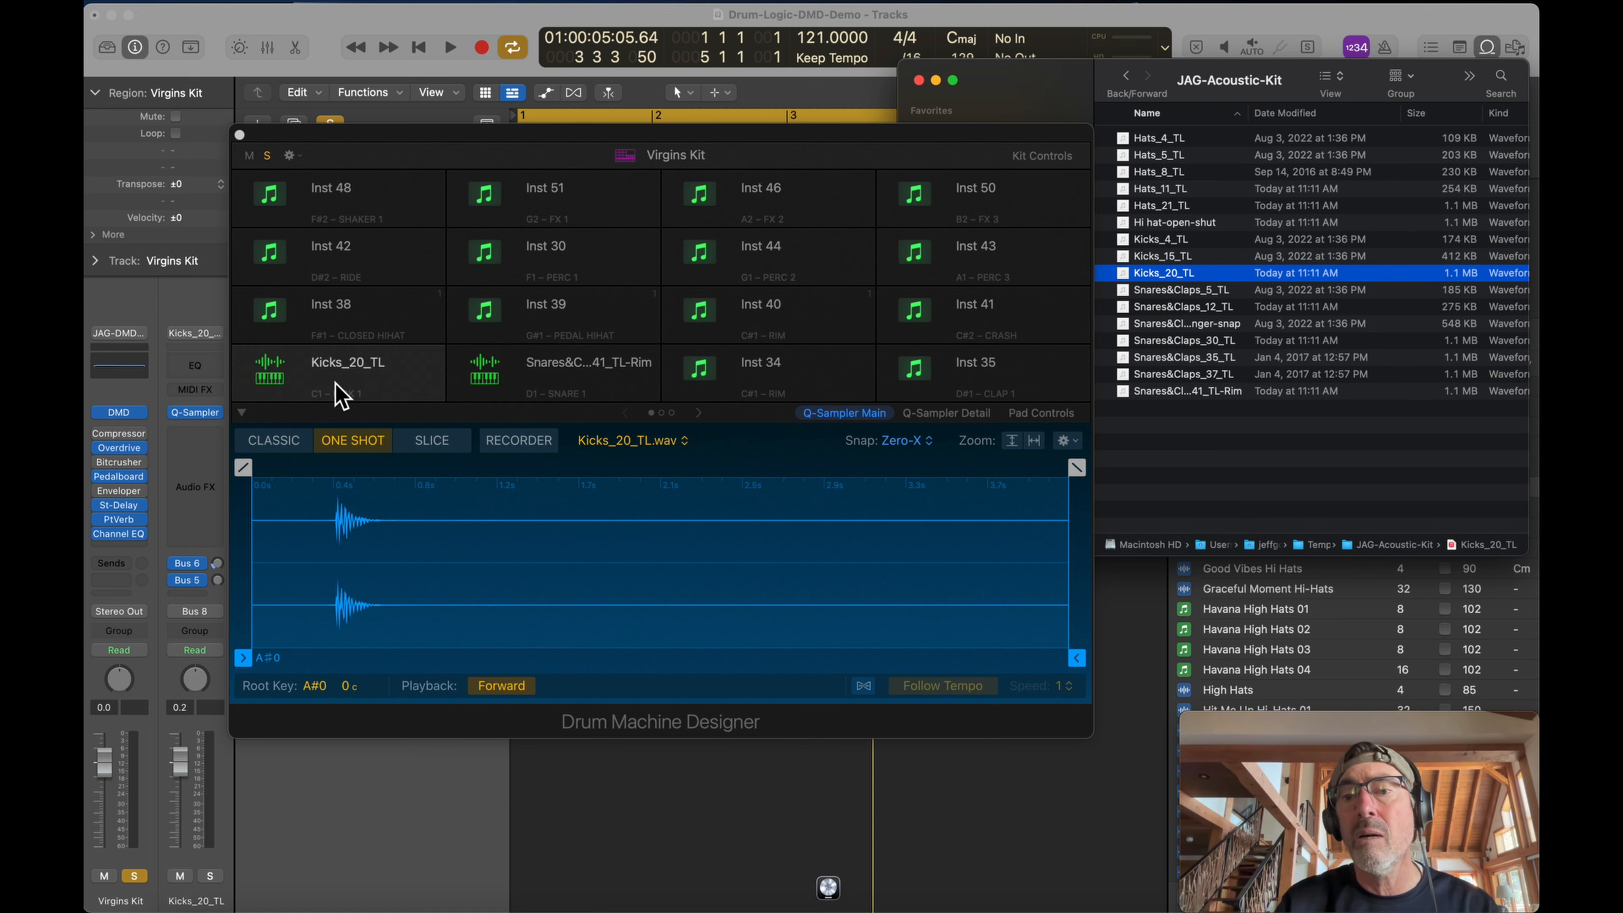
# - Load Hi hat-open-shut onto the Pedal Hihat pad, Hats_21_TL onto the Closed Hihat pad, and Hats_11_TL onto the Inst 44 pad
pyautogui.moveTo(1182, 222); pyautogui.dragTo(639, 319)
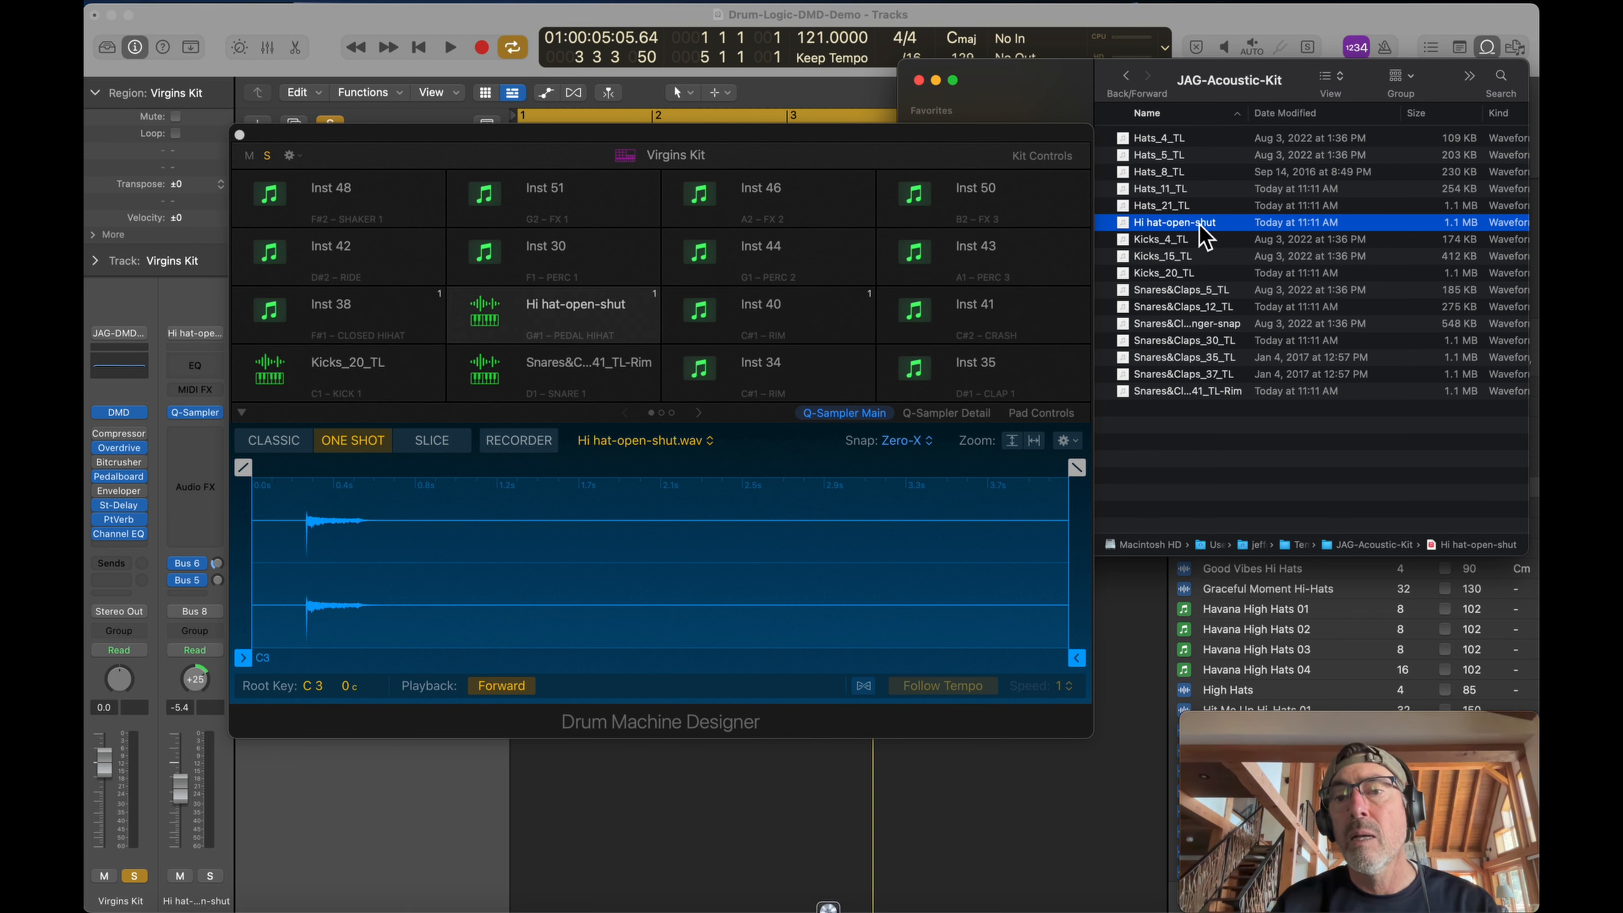
pyautogui.click(1176, 206)
pyautogui.moveTo(626, 264); pyautogui.dragTo(367, 309)
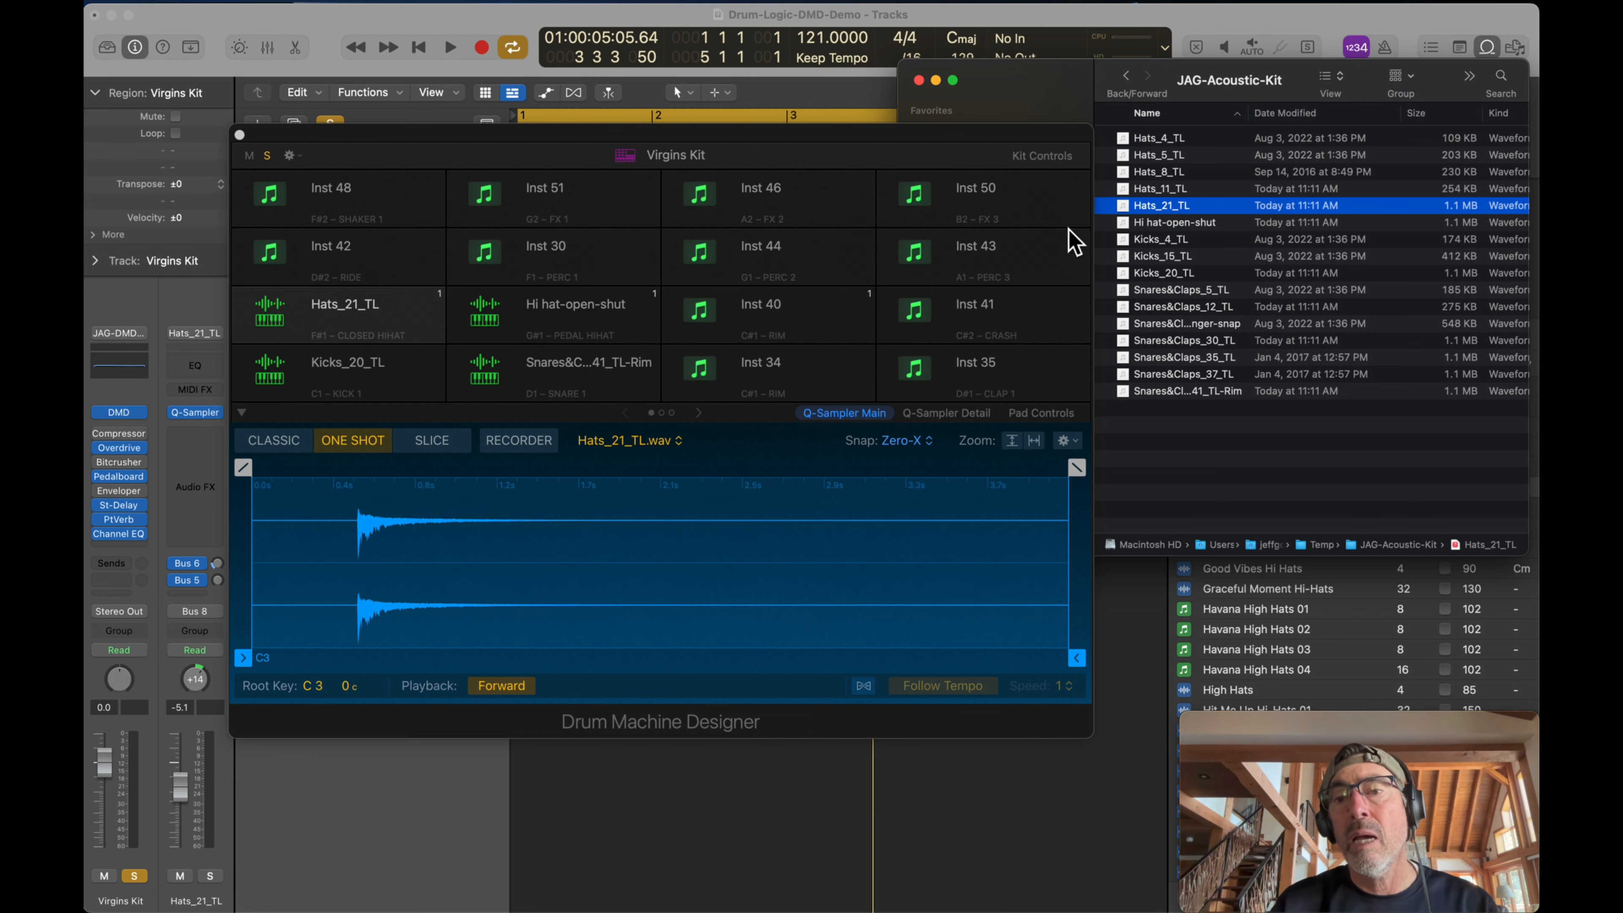
pyautogui.moveTo(1159, 189); pyautogui.dragTo(780, 244)
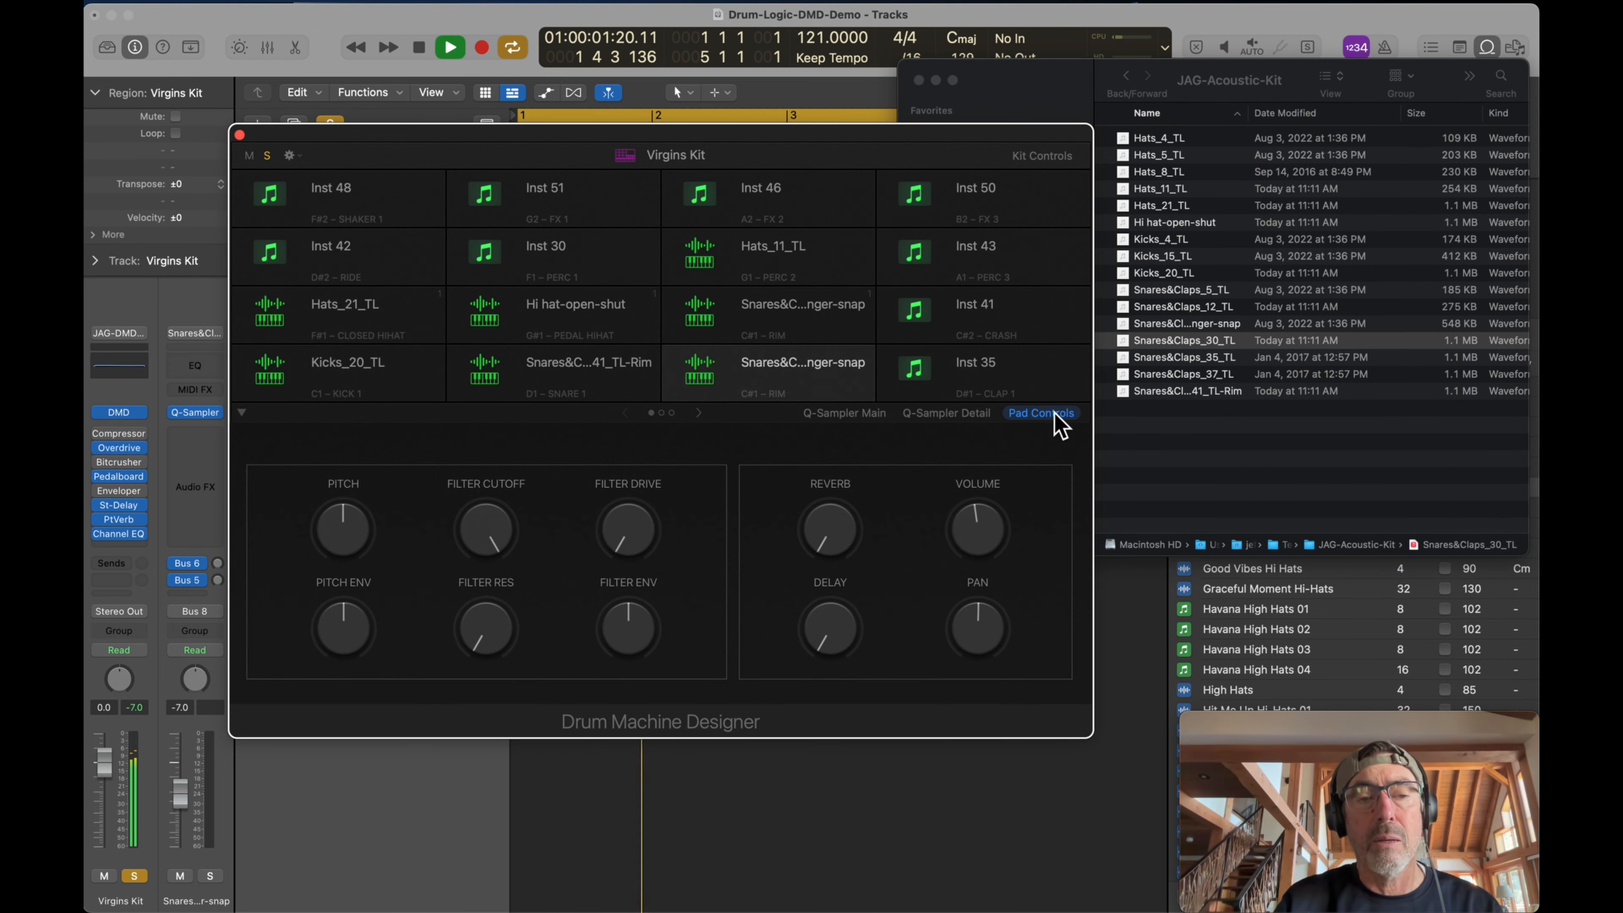
# - Audition the acoustic sample kit with the pattern, stop playback, and show the Q-Sampler Detail controls for the finger-snap pad
pyautogui.press('space')
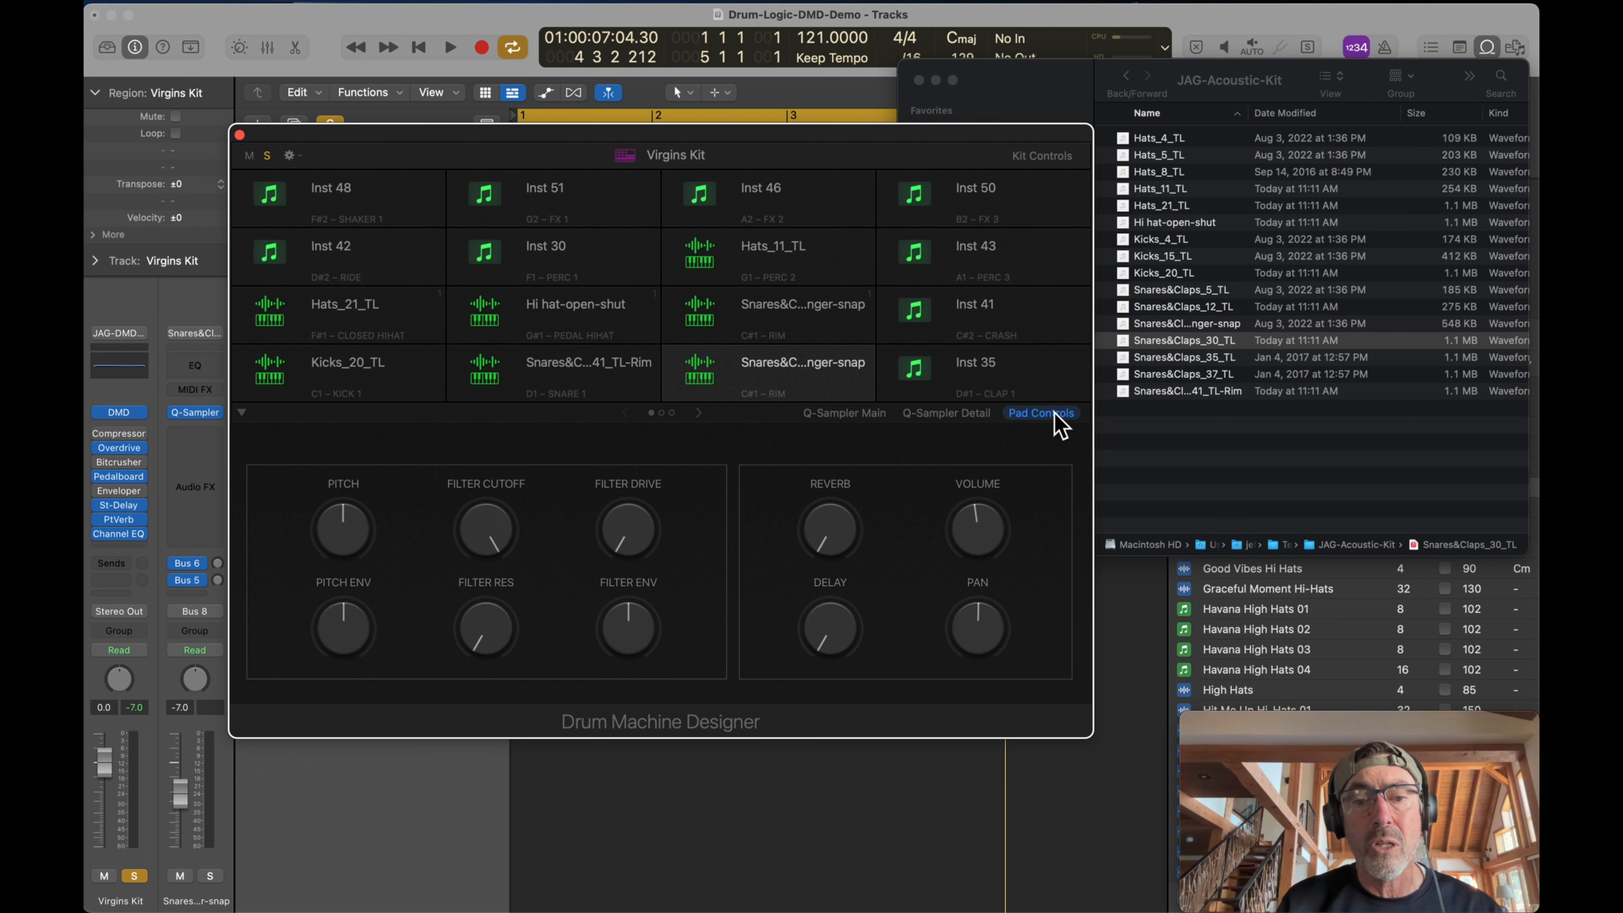
pyautogui.click(976, 423)
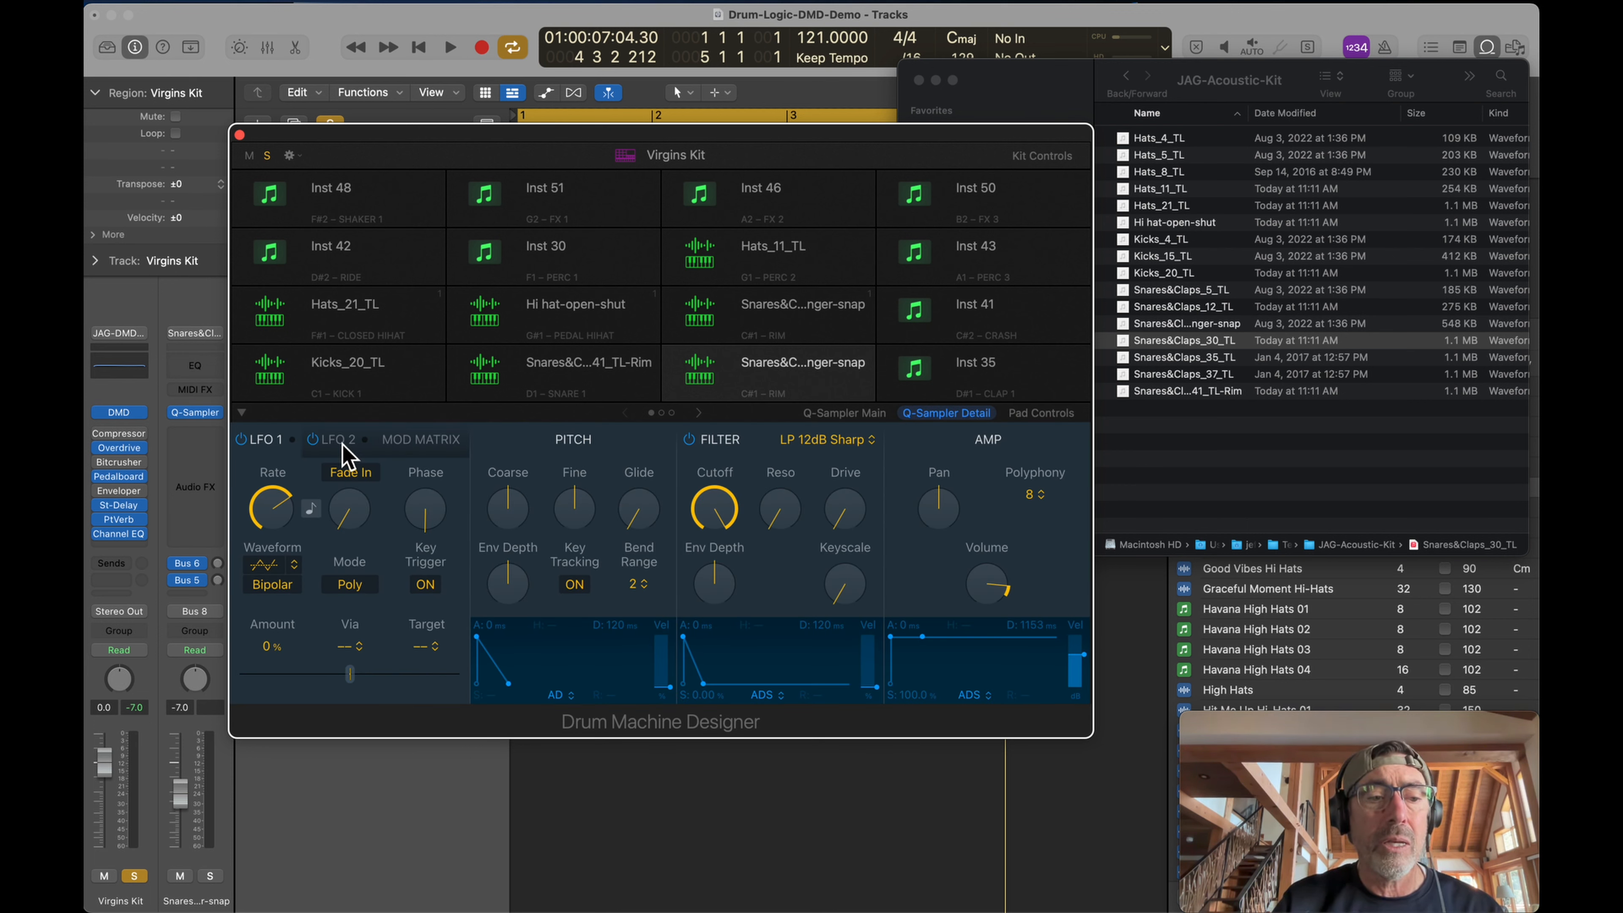
# - Show the finger-snap pad's Mod Matrix, lower its filter cutoff, raise resonance to about 21%, and close the kit window
pyautogui.click(421, 441)
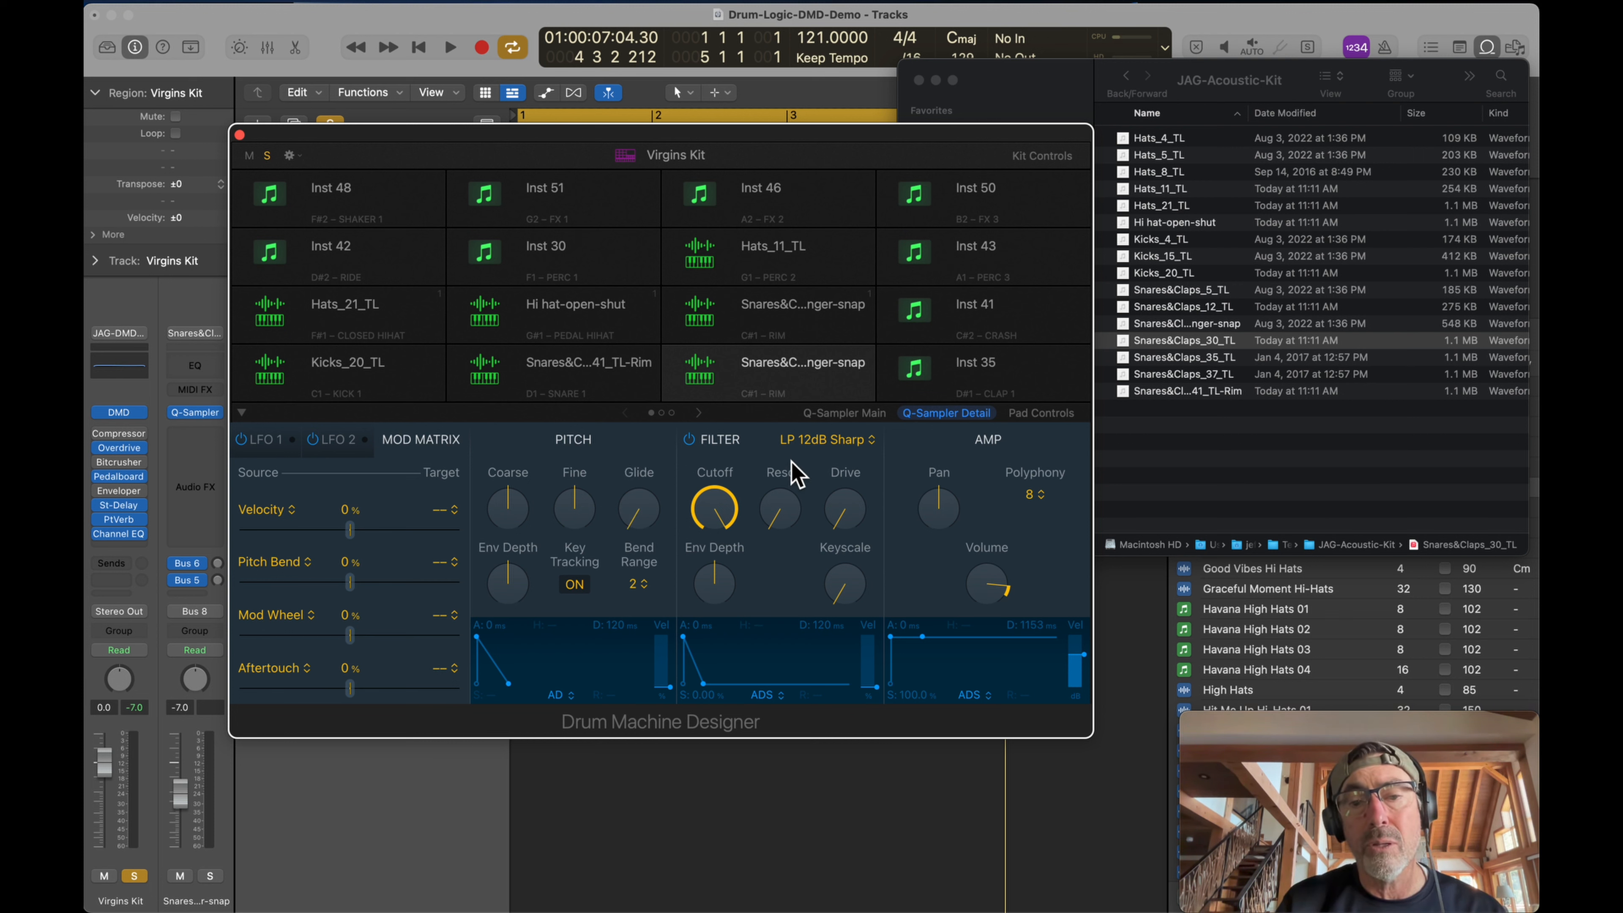
pyautogui.moveTo(718, 538); pyautogui.dragTo(790, 486)
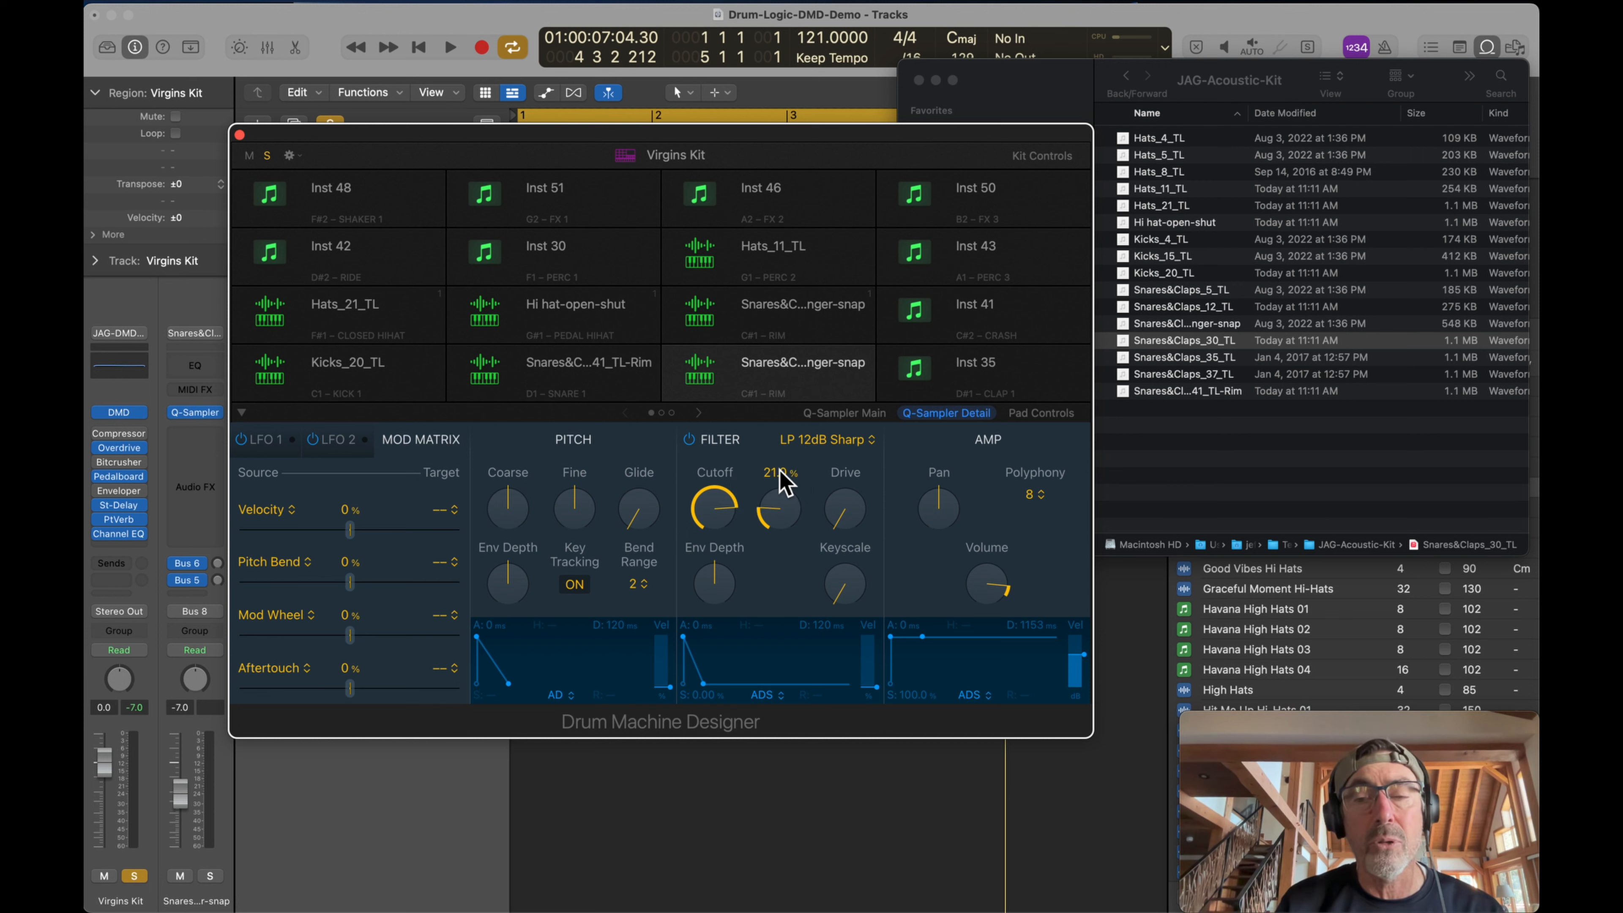
pyautogui.click(239, 135)
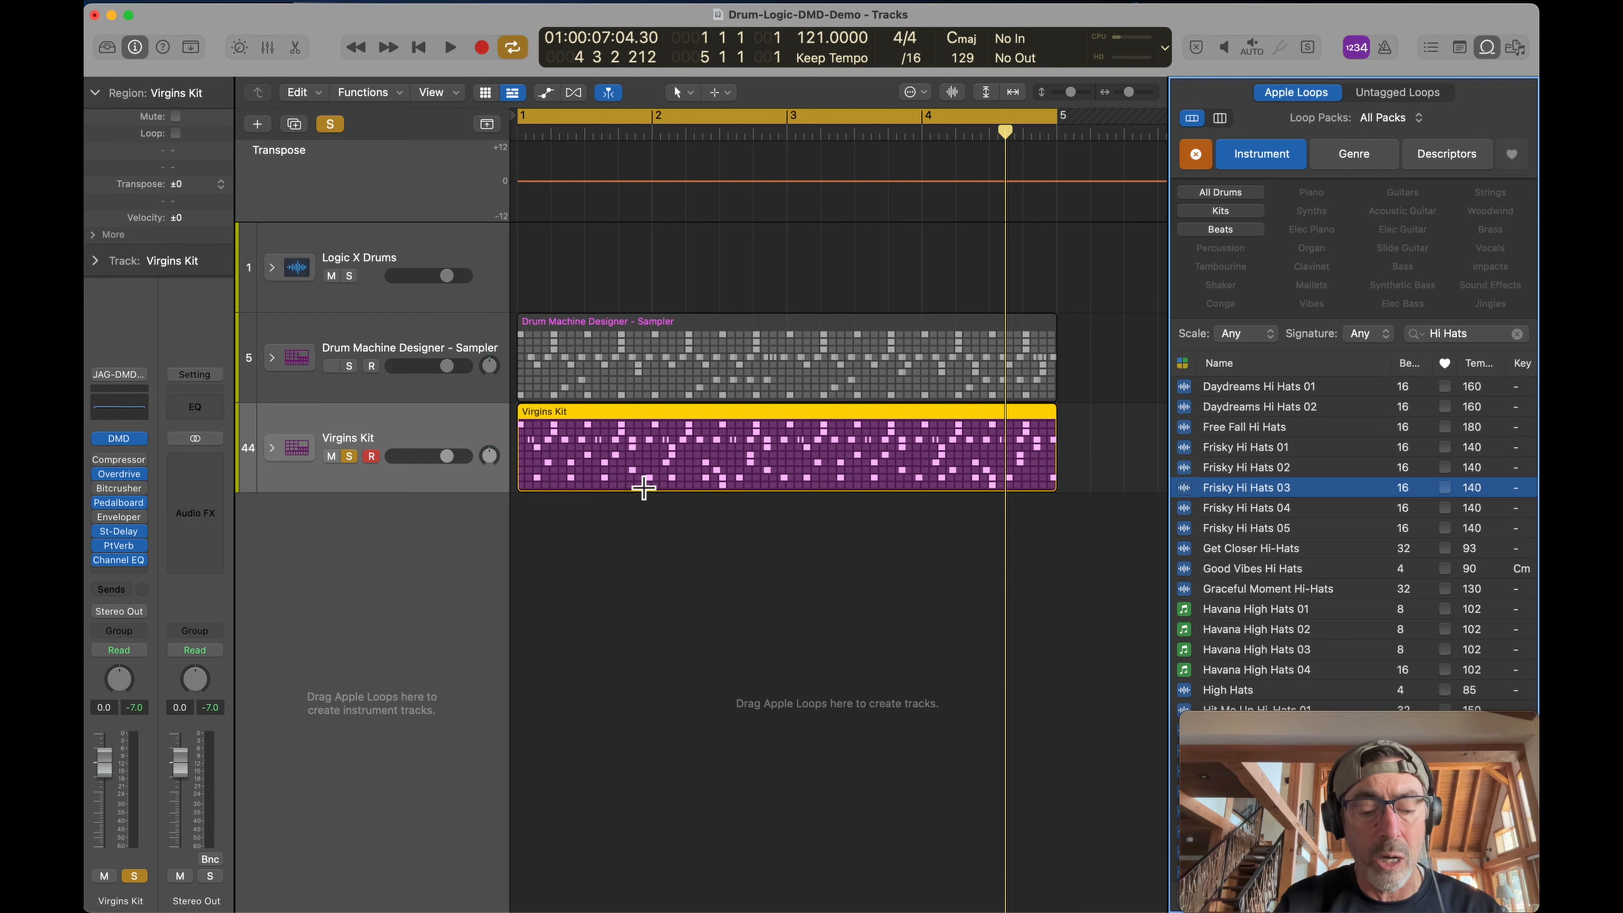
# - Open the Virgins Kit pattern in the Step Sequencer and view the list of kit pieces available as rows
pyautogui.doubleClick(643, 488)
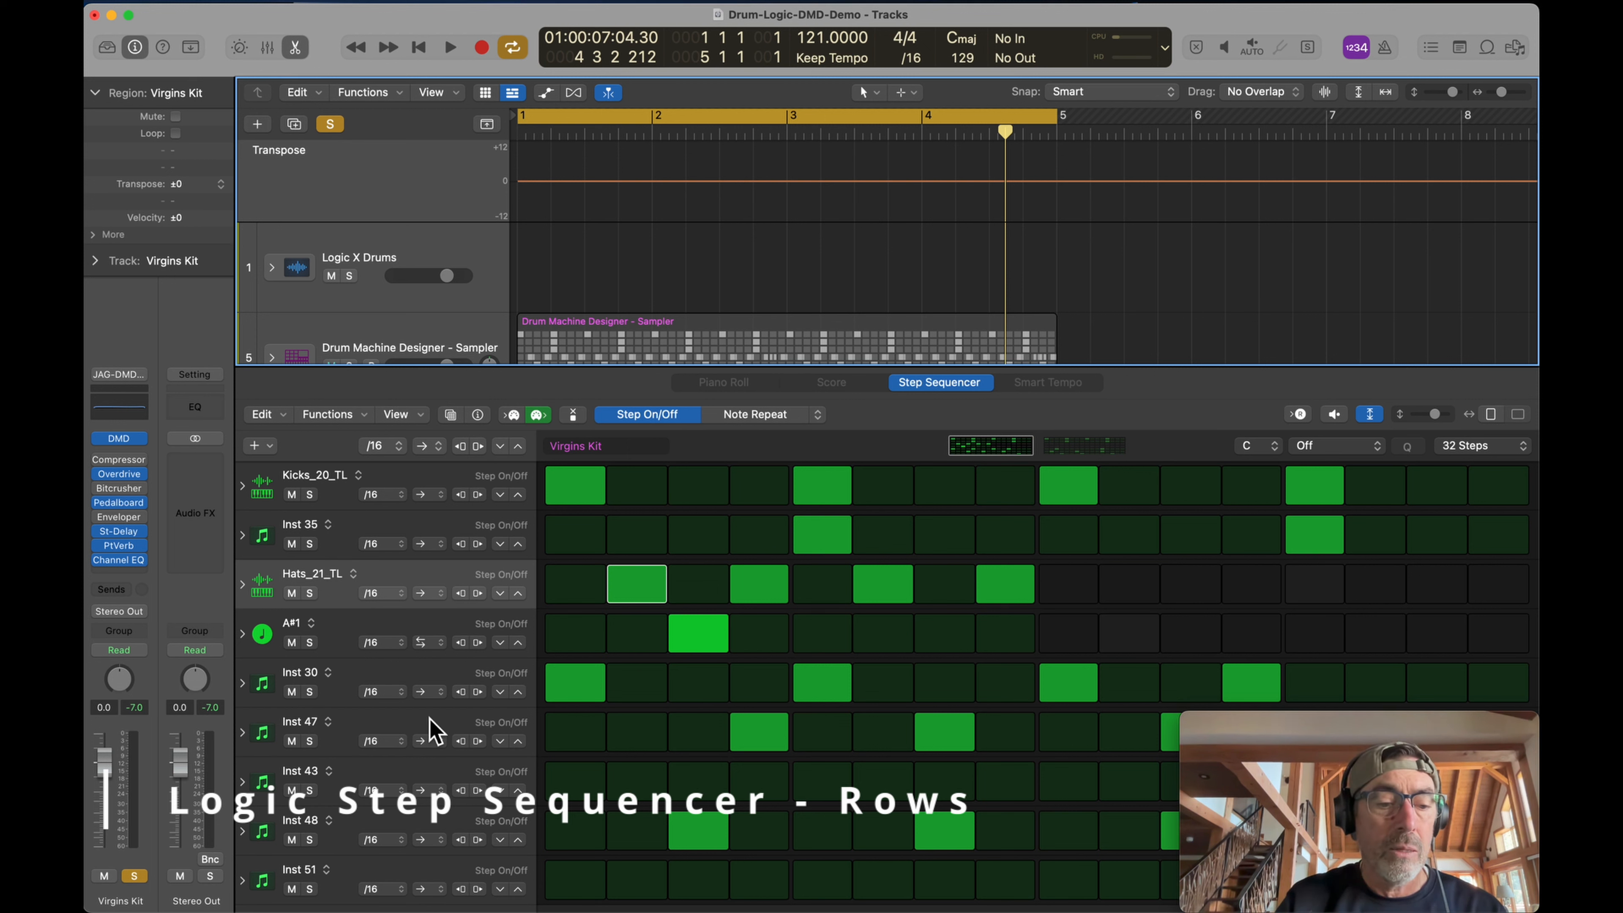
pyautogui.click(254, 445)
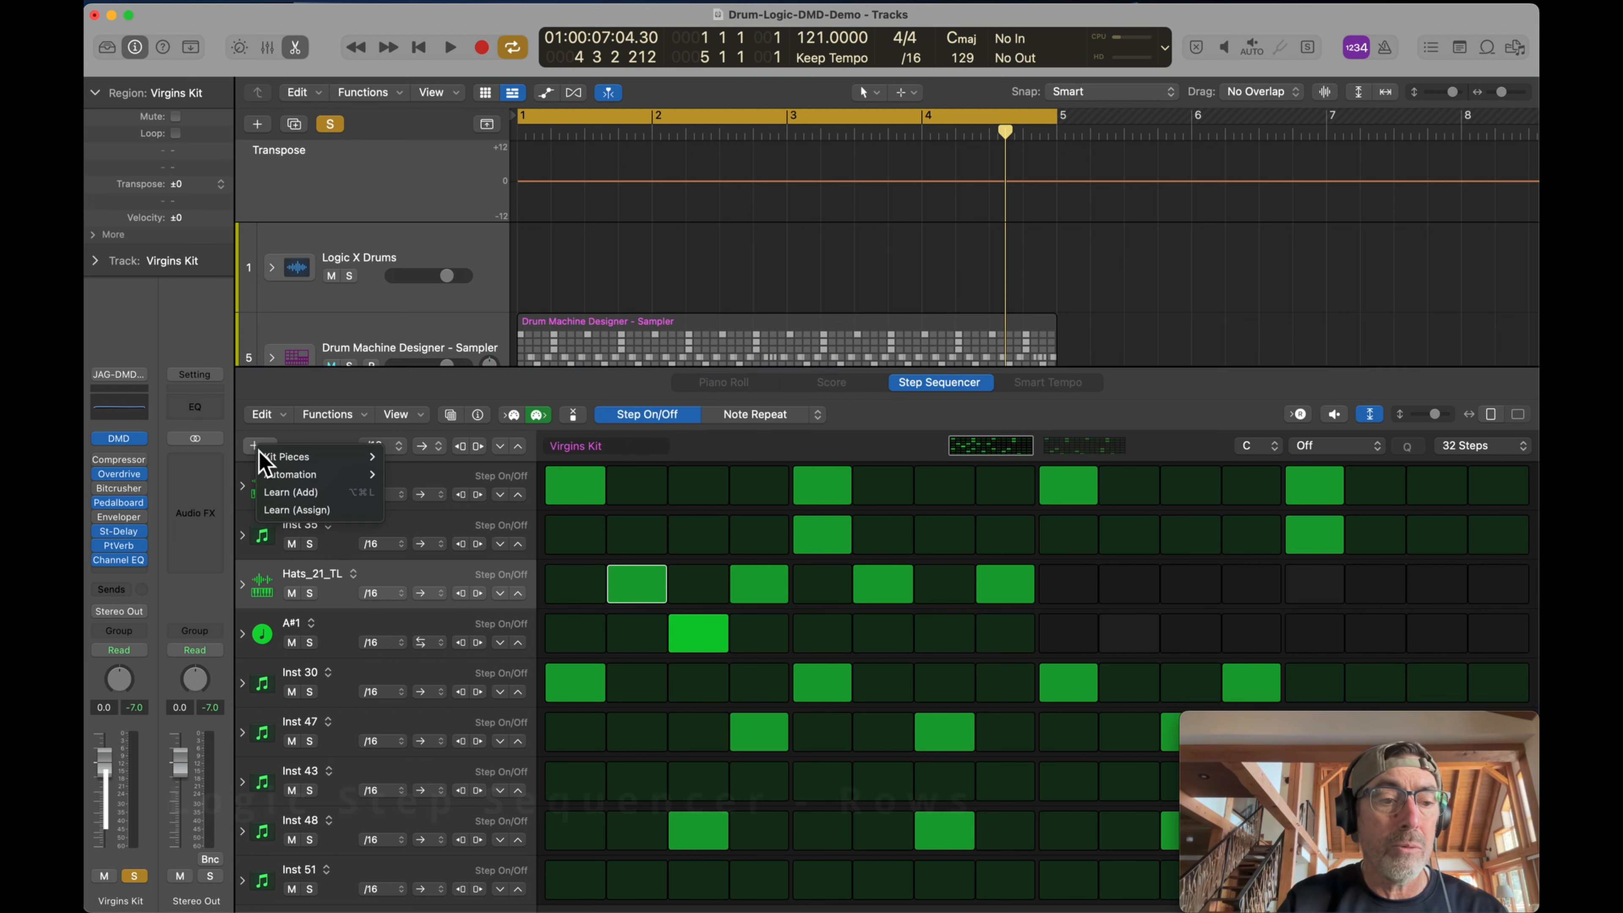
pyautogui.moveTo(294, 460)
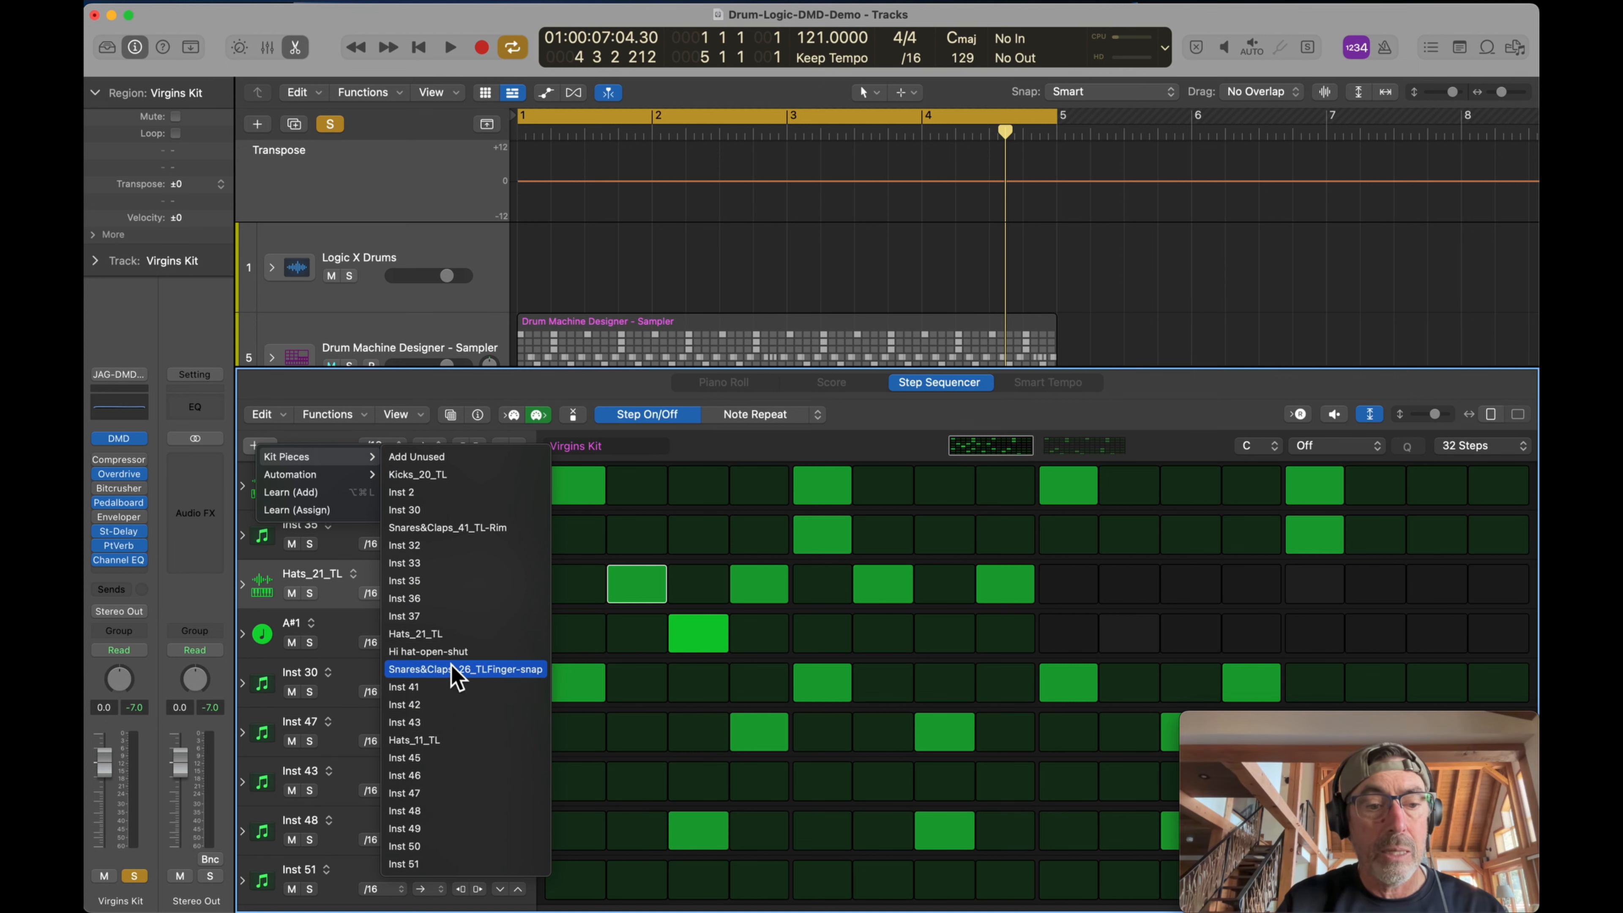
pyautogui.click(358, 376)
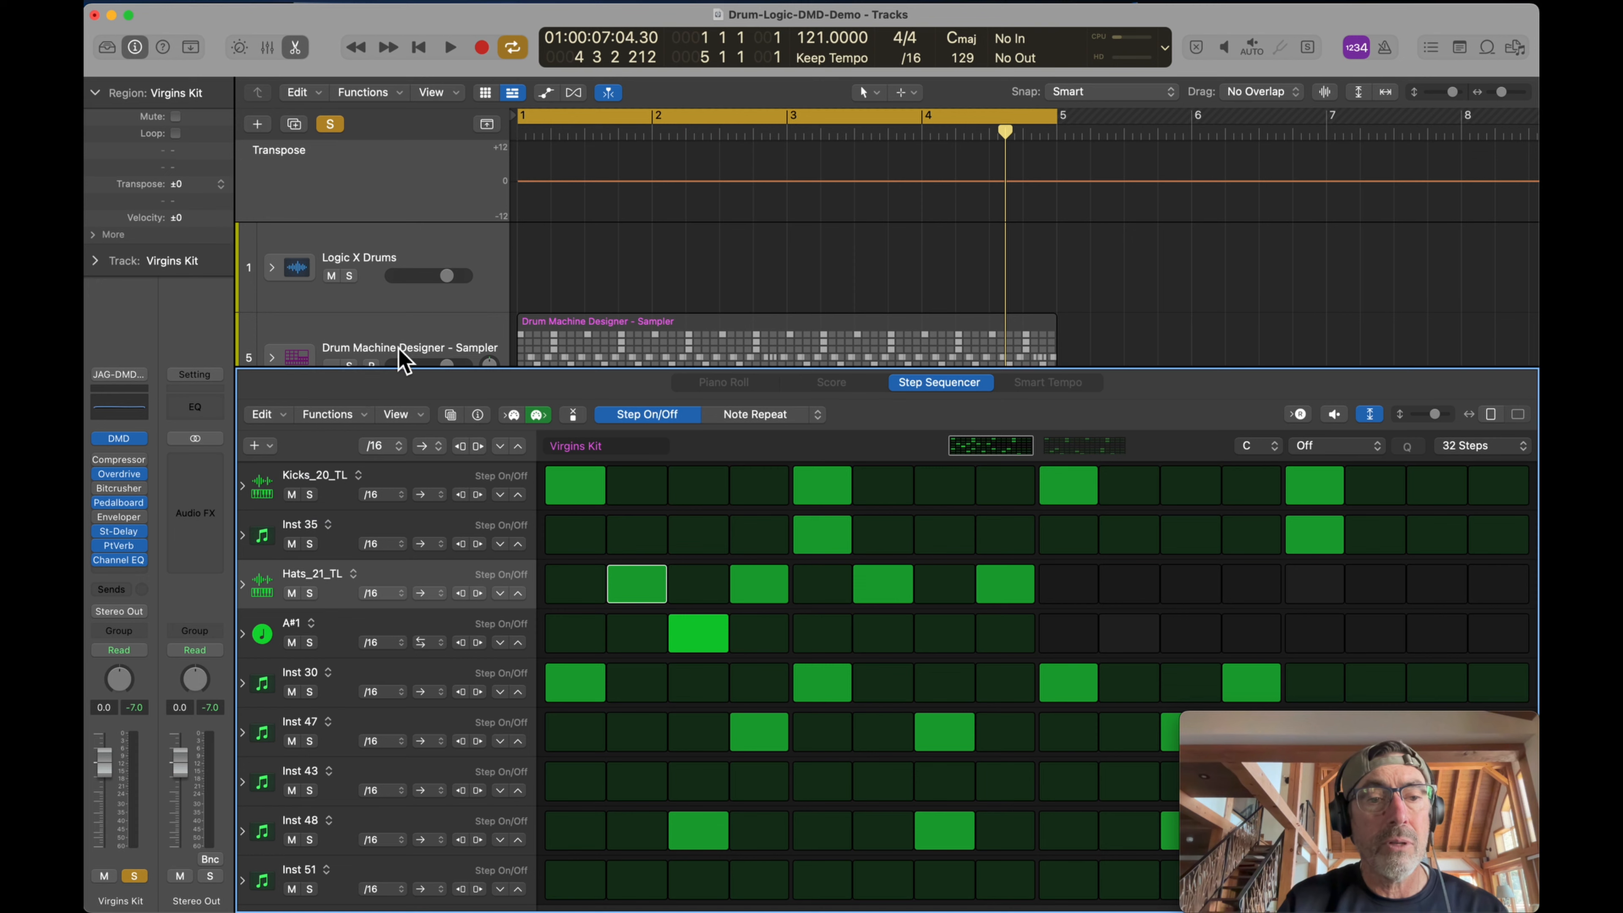
# - Select and solo the Drum Machine Designer - Sampler track, and briefly audition its pattern
pyautogui.click(432, 331)
pyautogui.click(348, 355)
pyautogui.press('space')
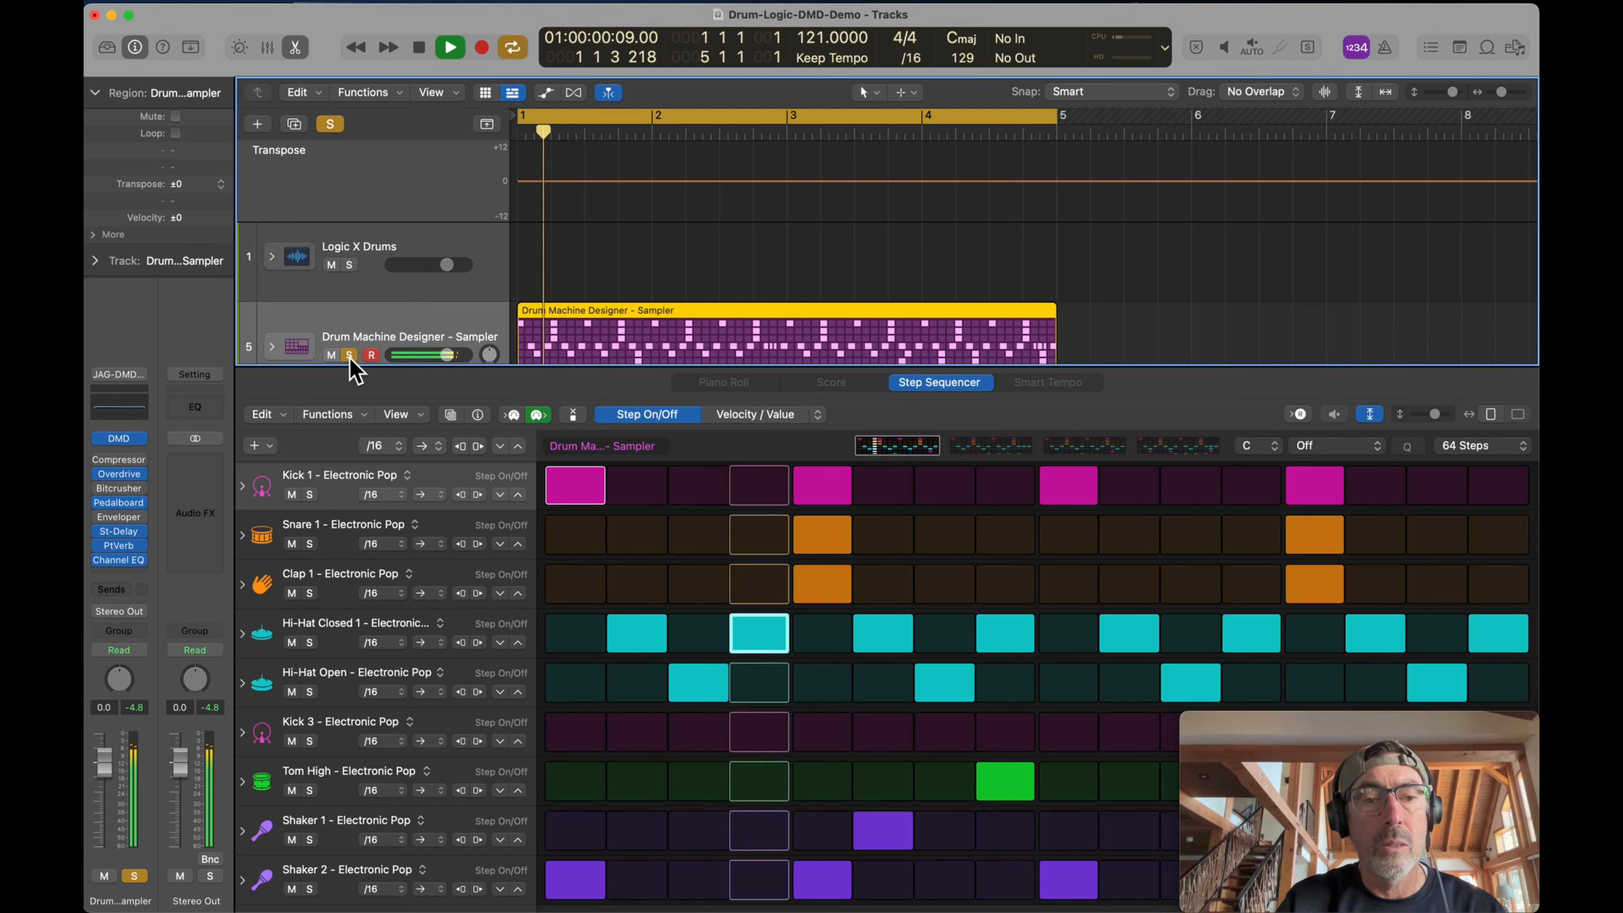
pyautogui.press('space')
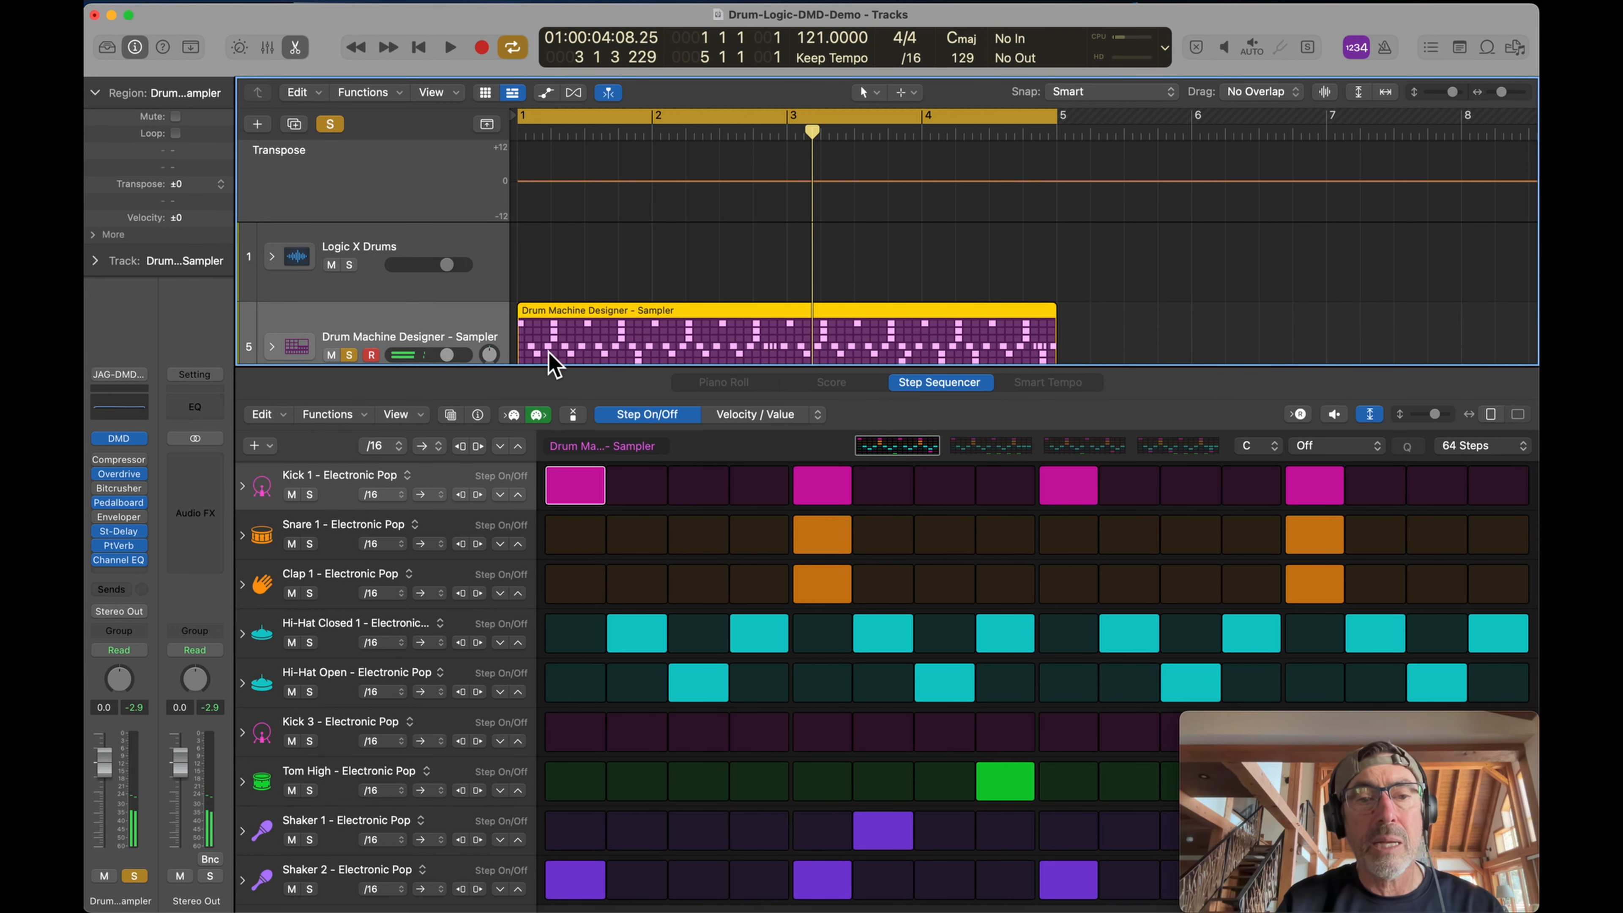
pyautogui.scroll(-3, 971, 259)
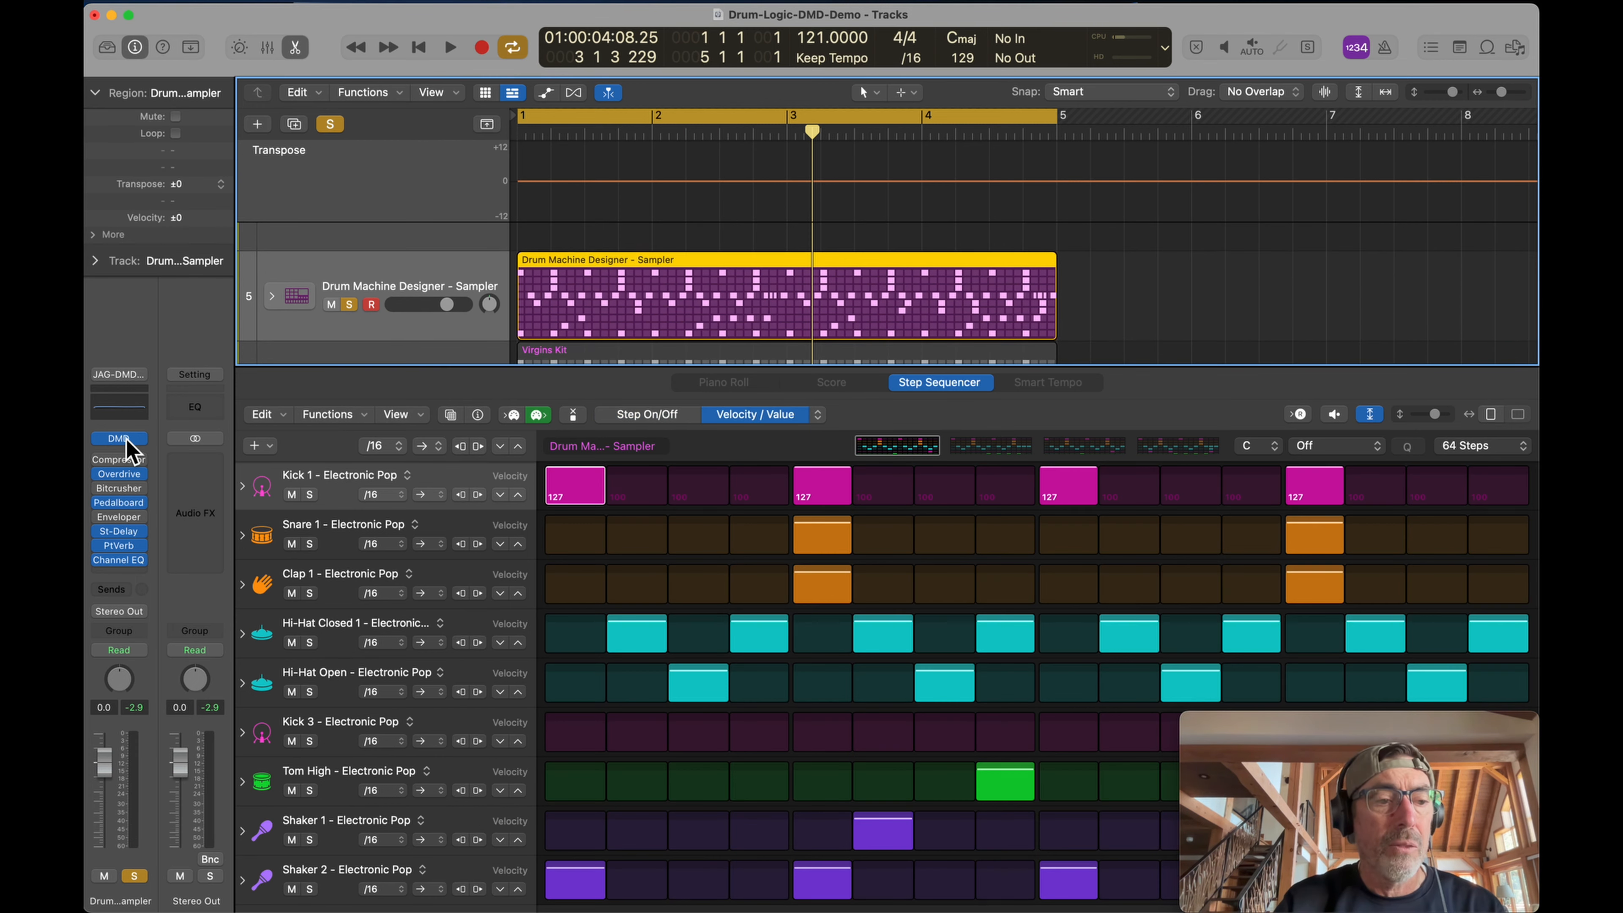
# - Review all three pad pages of the Sampler track's Drum Machine Designer kit, then close its window
pyautogui.click(122, 438)
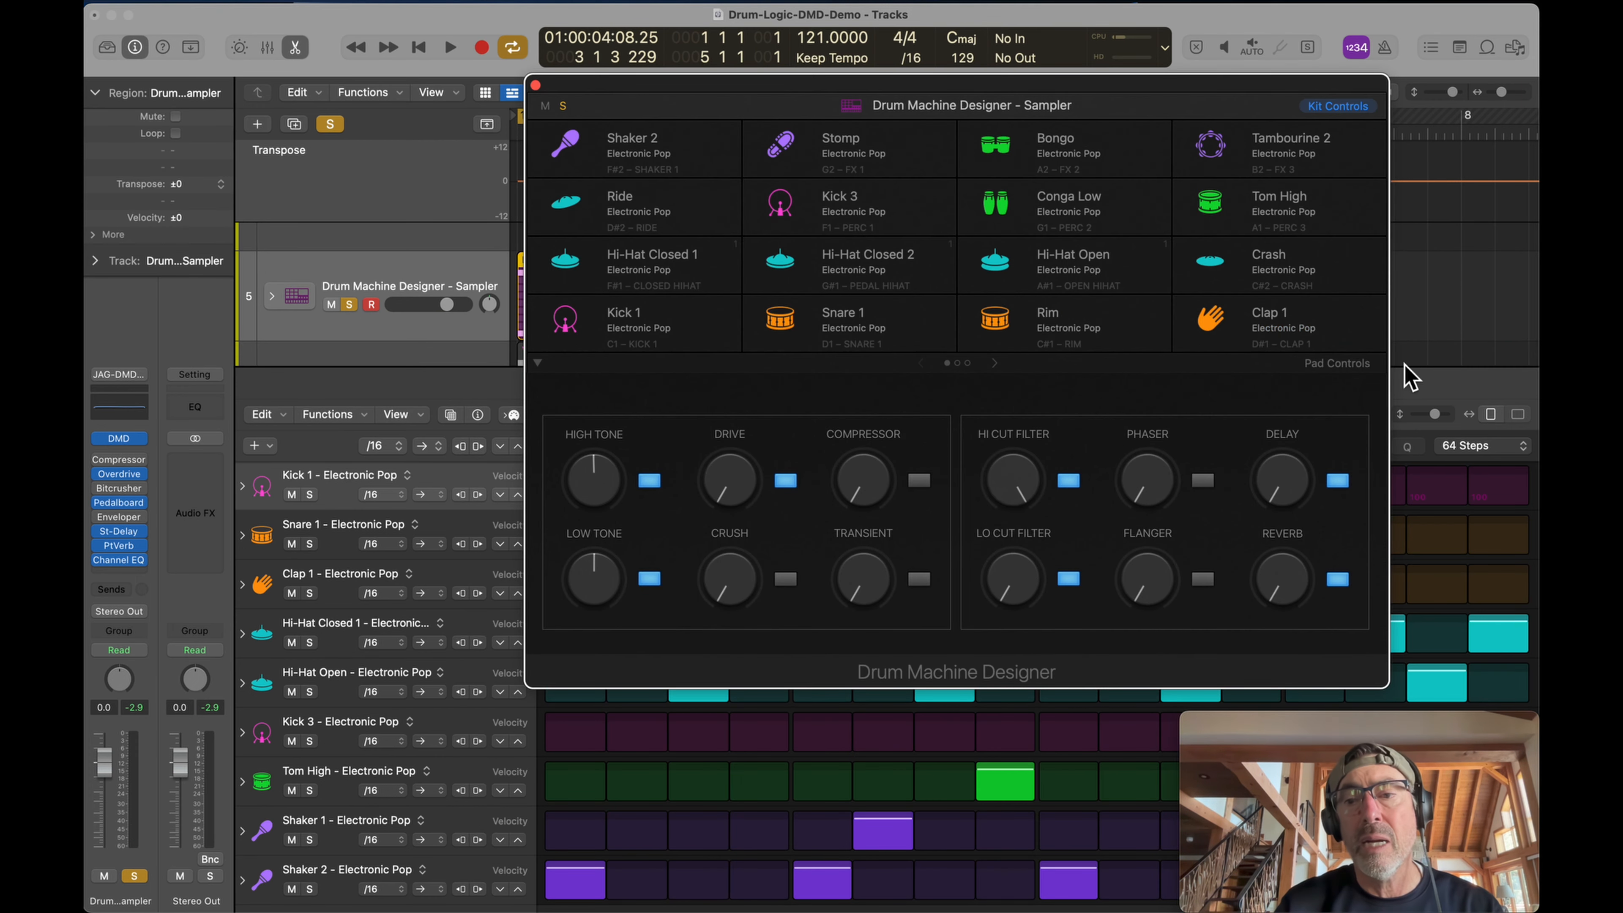
pyautogui.click(996, 364)
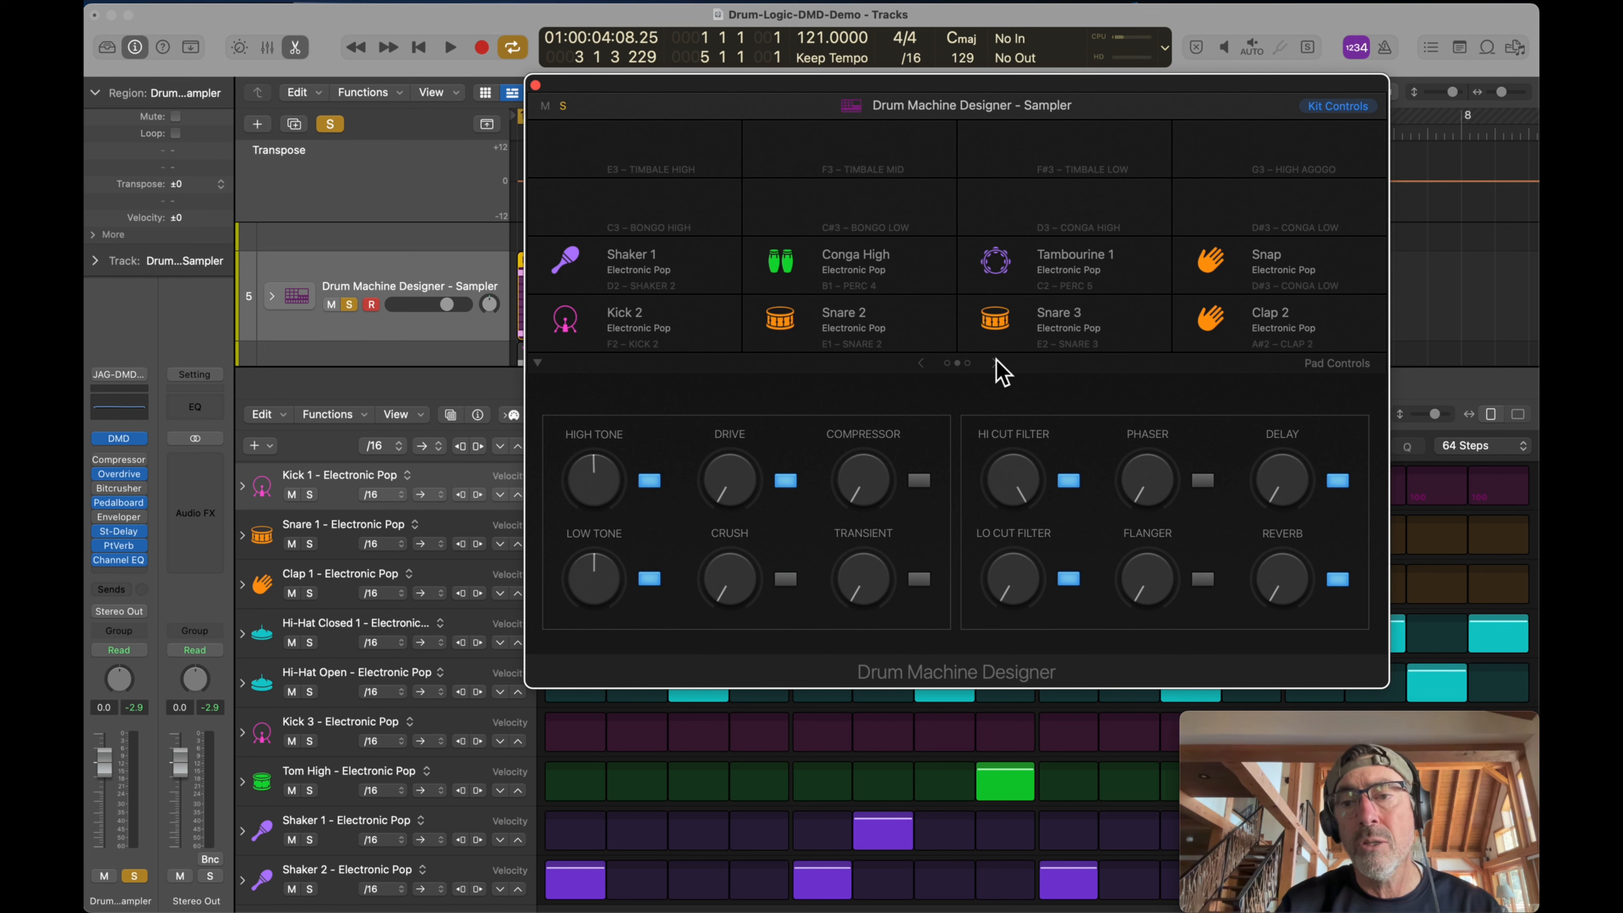
pyautogui.click(999, 365)
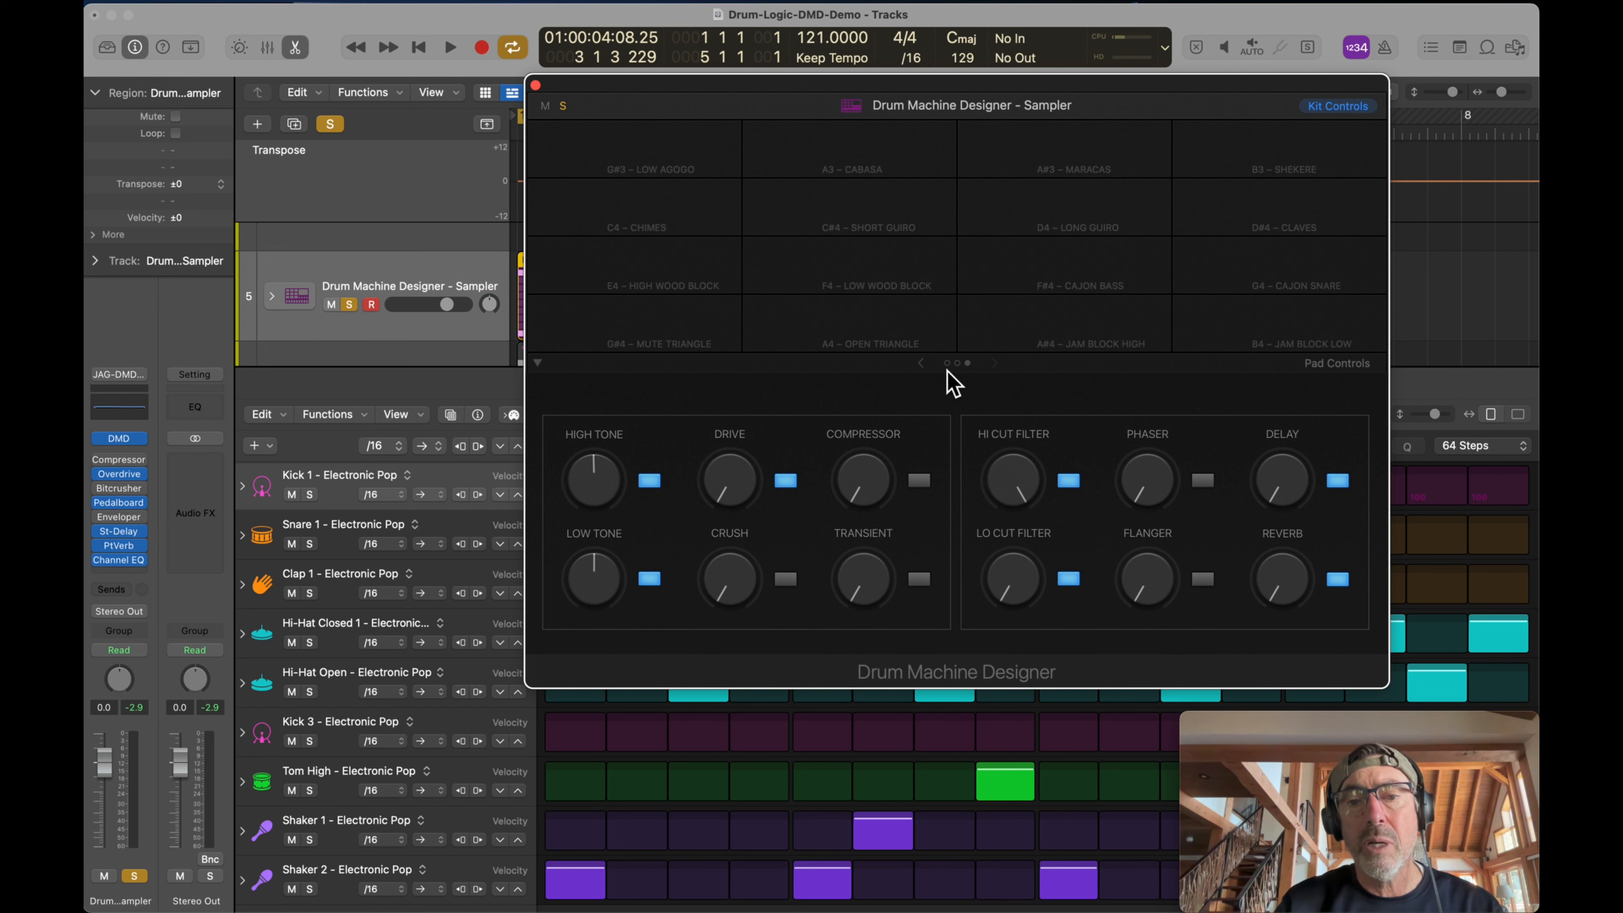
pyautogui.click(922, 363)
pyautogui.click(921, 363)
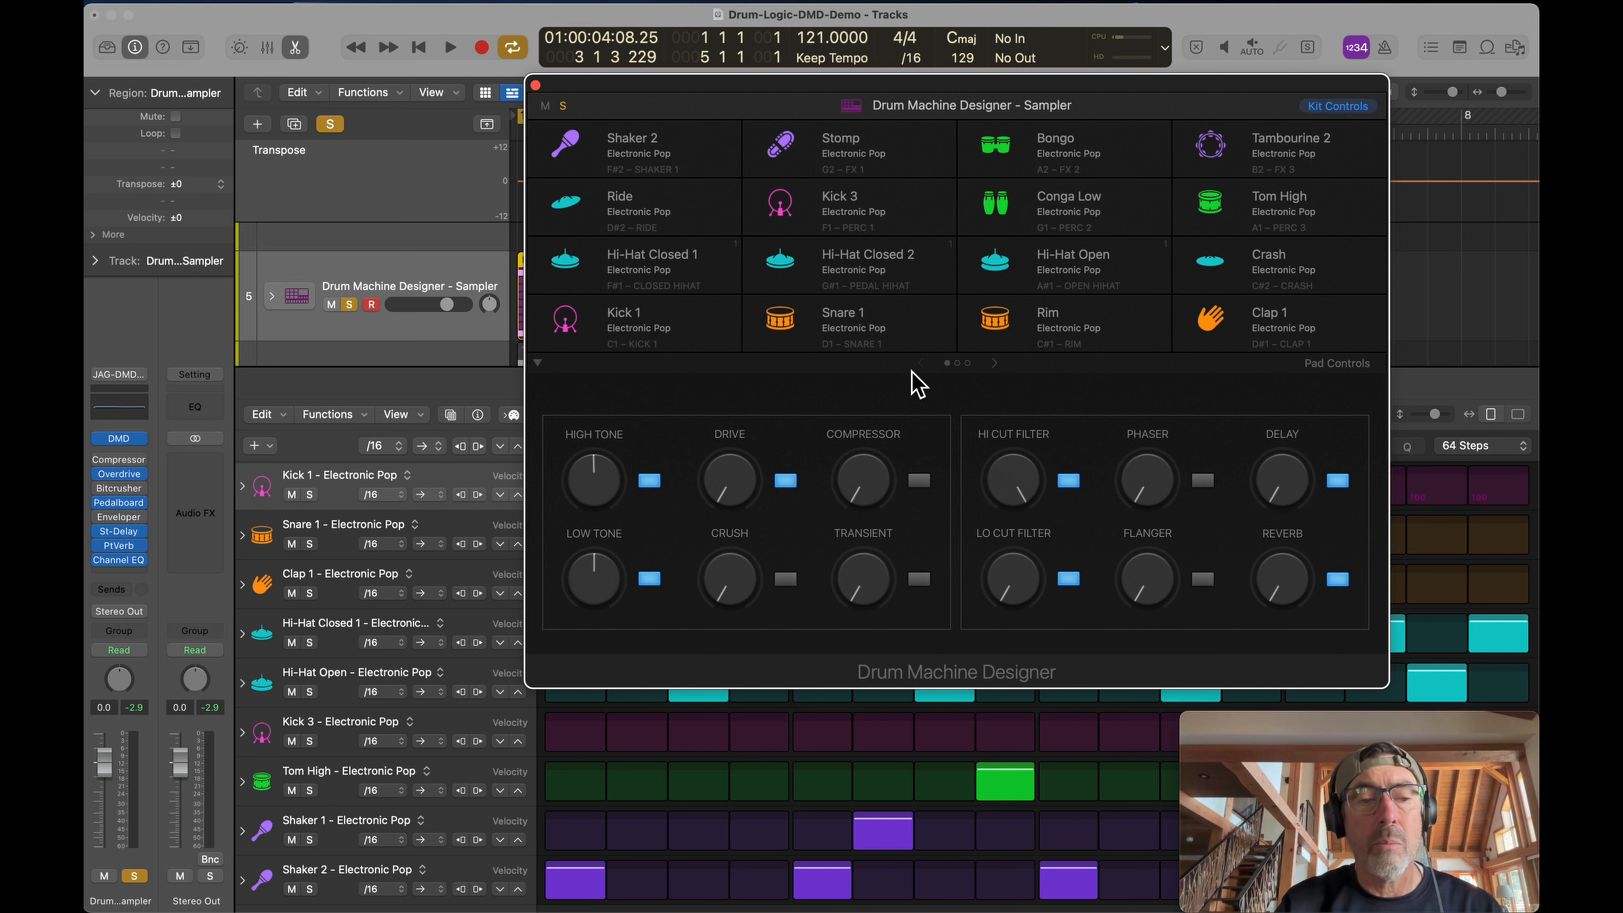
pyautogui.click(446, 408)
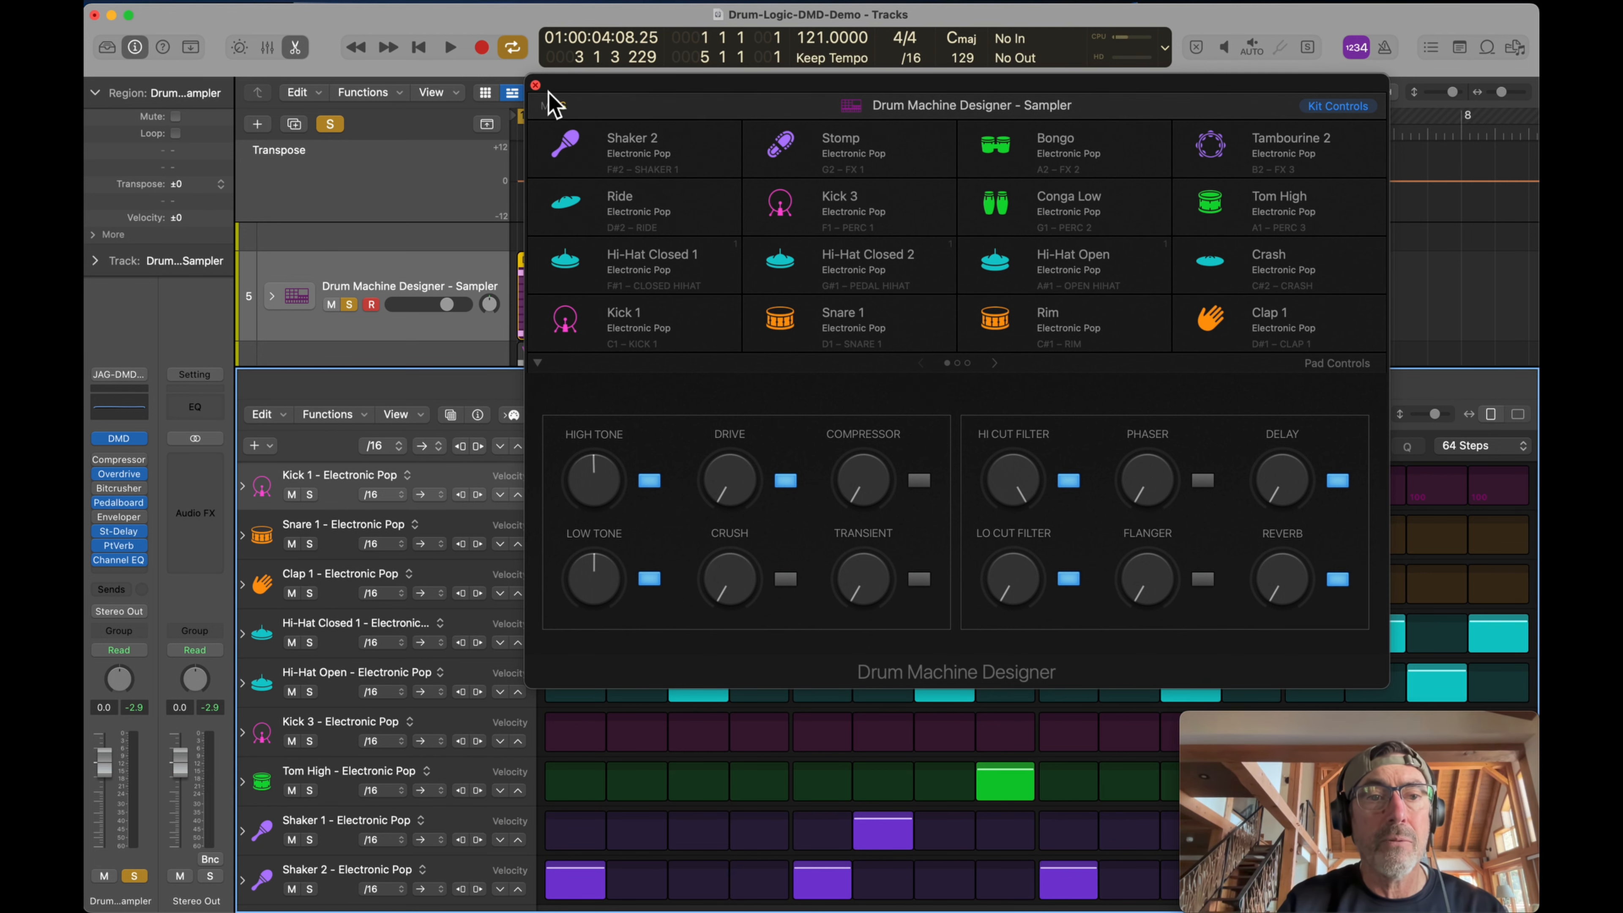
pyautogui.click(535, 85)
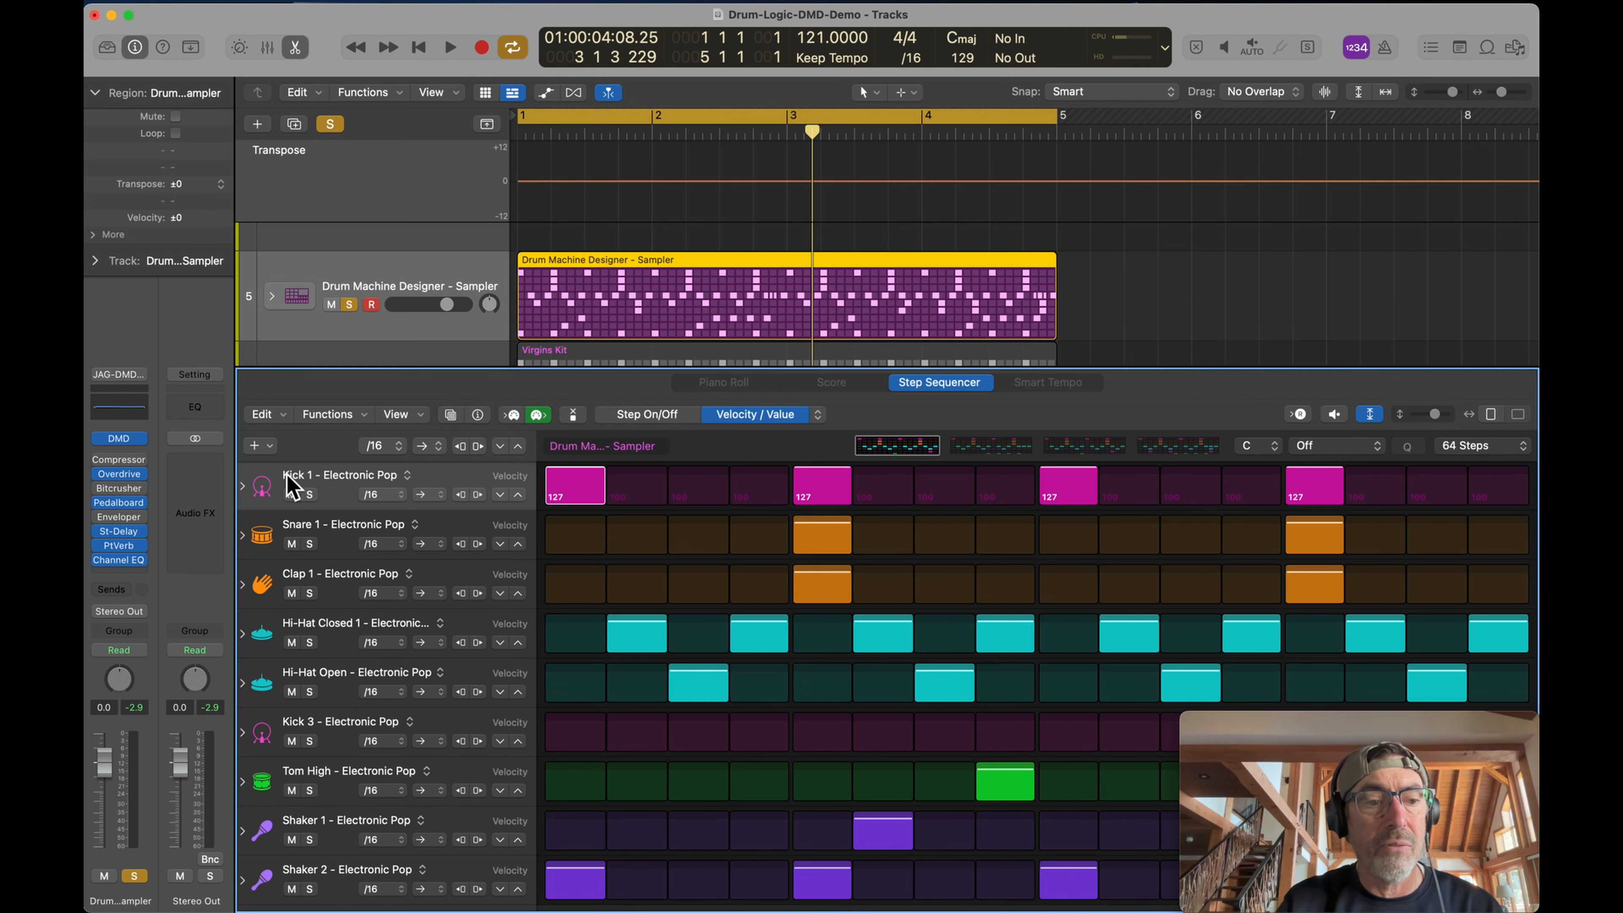
# - Add all unused kit pieces as rows to the Drum Machine Designer - Sampler pattern and look through the rows
pyautogui.click(255, 446)
pyautogui.moveTo(317, 456)
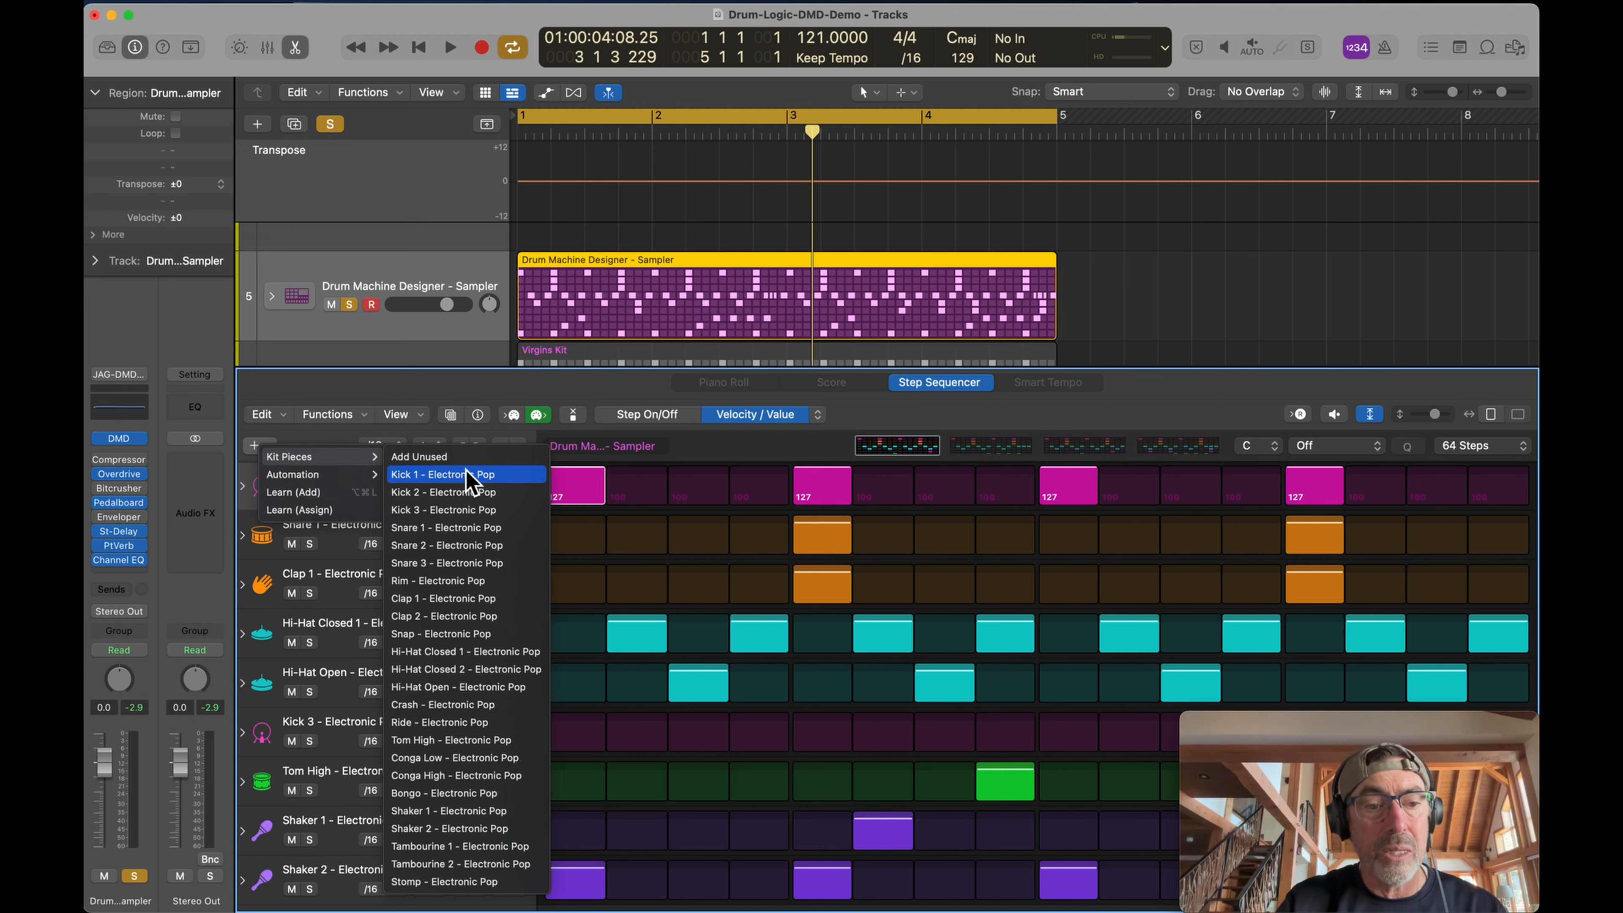
pyautogui.click(441, 461)
pyautogui.scroll(-1, 417, 743)
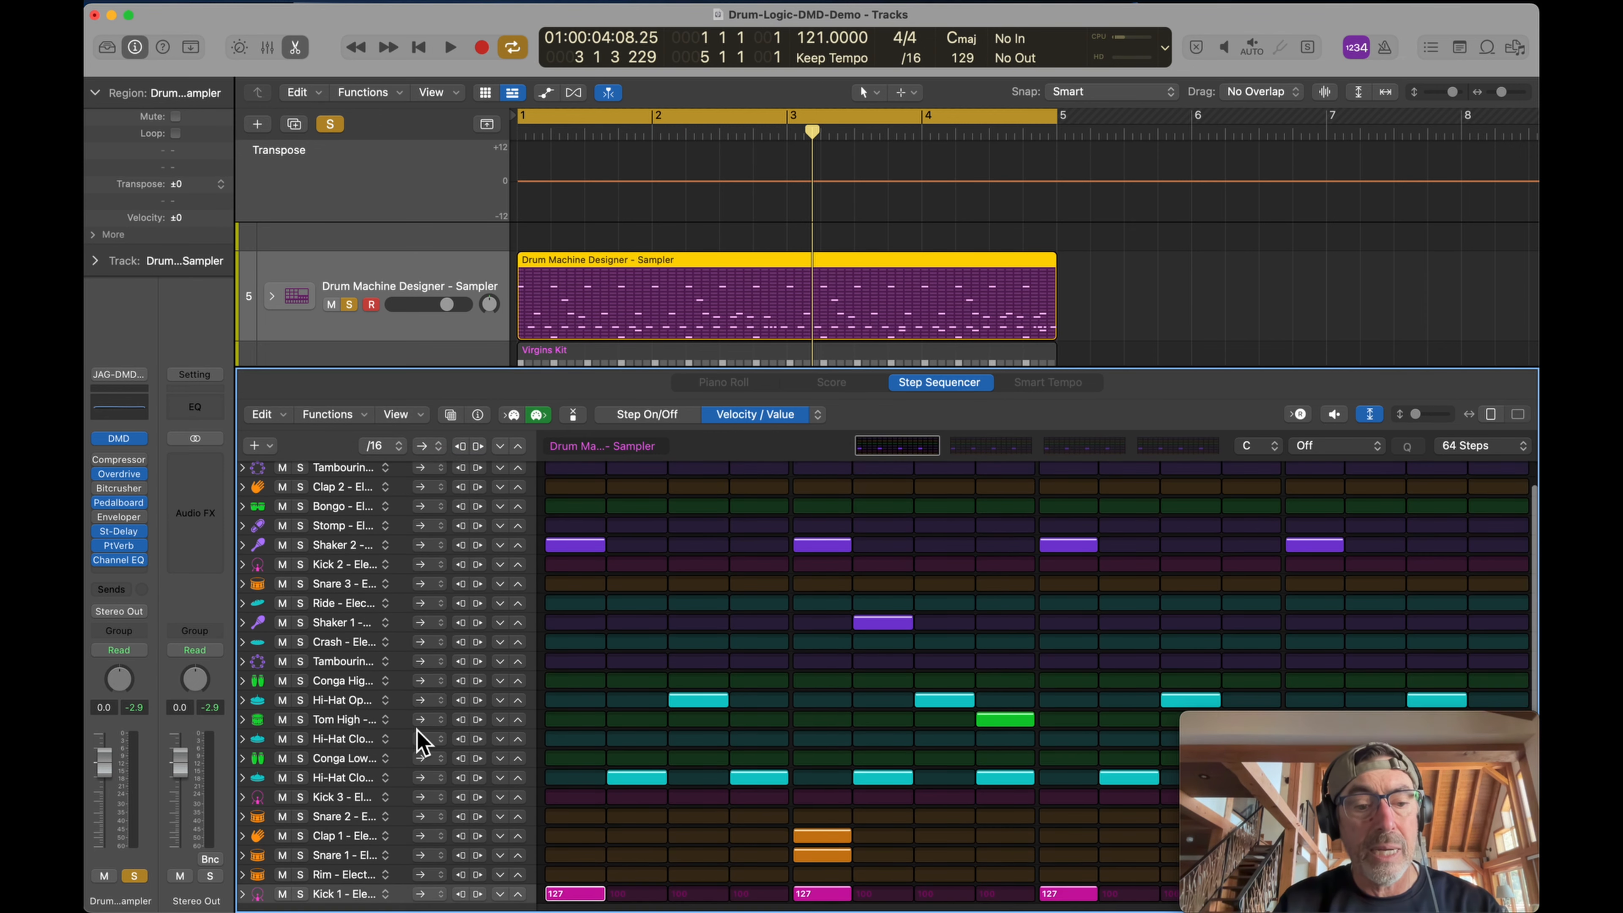
pyautogui.scroll(1, 417, 743)
pyautogui.scroll(-1, 417, 743)
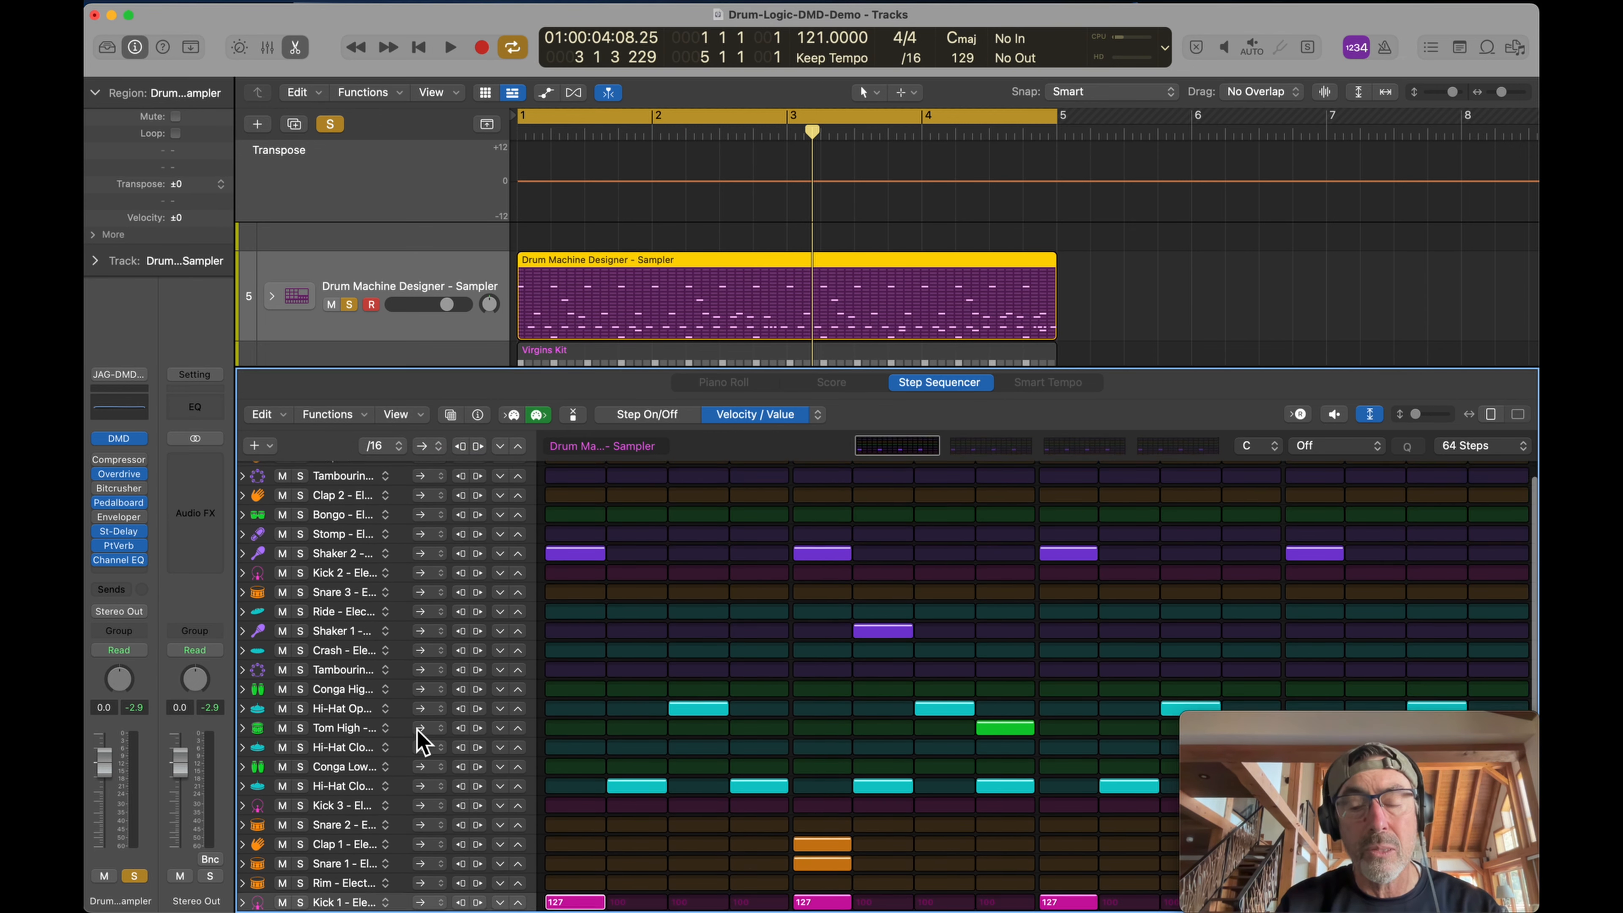
# - Start playback of the Drum Machine Designer - Sampler pattern and set its length to 32 steps
pyautogui.press('space')
pyautogui.scroll(1, 421, 743)
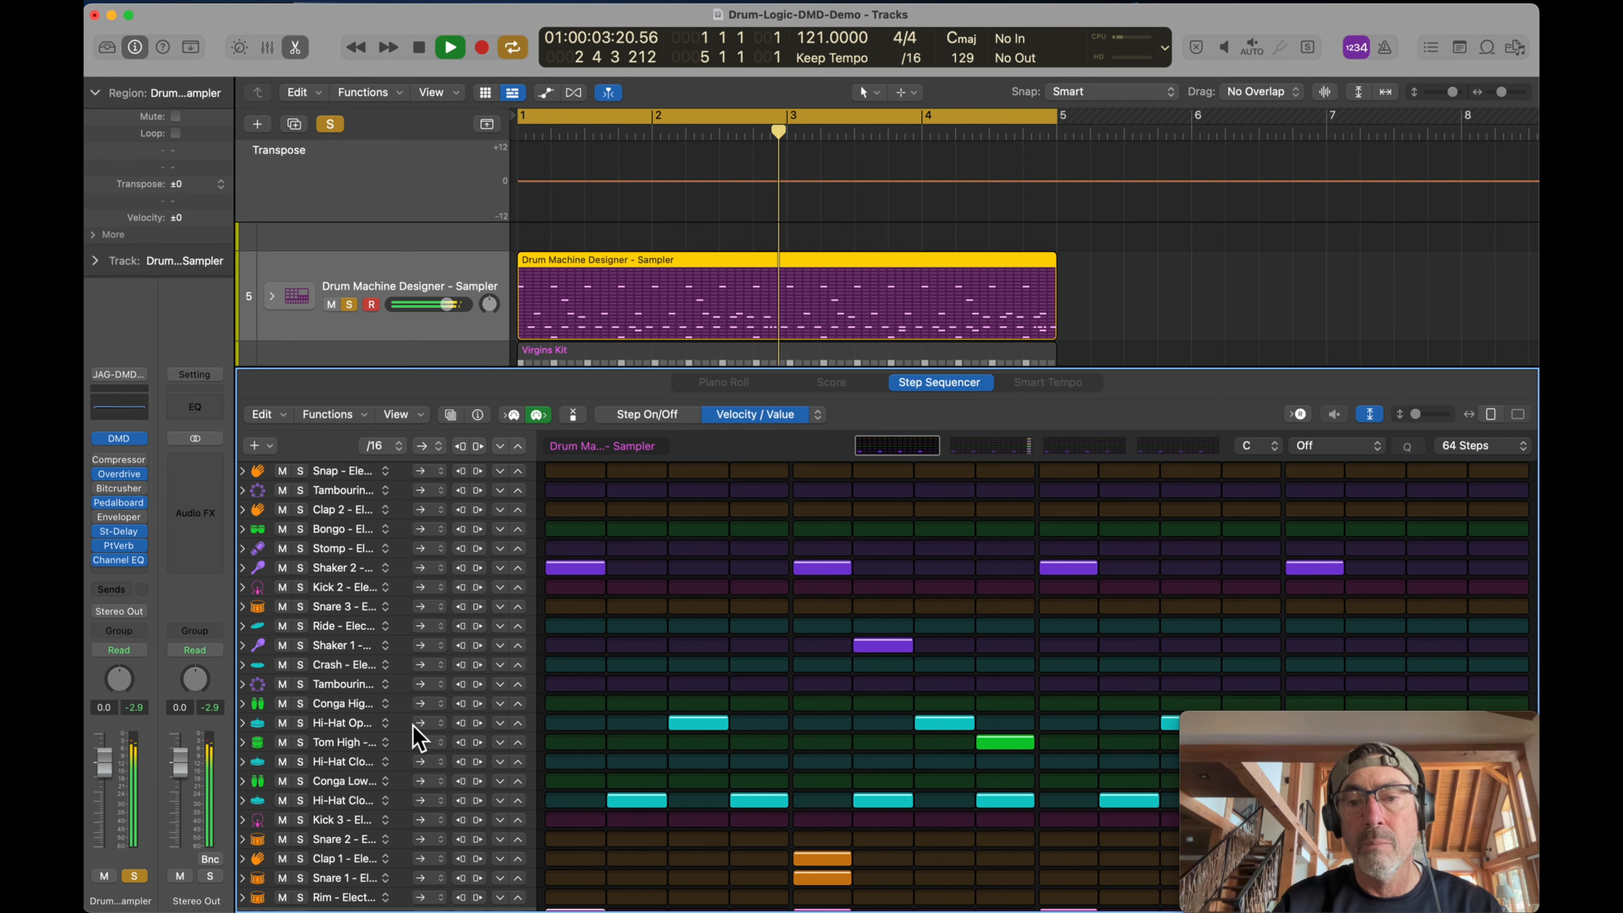
pyautogui.click(1524, 447)
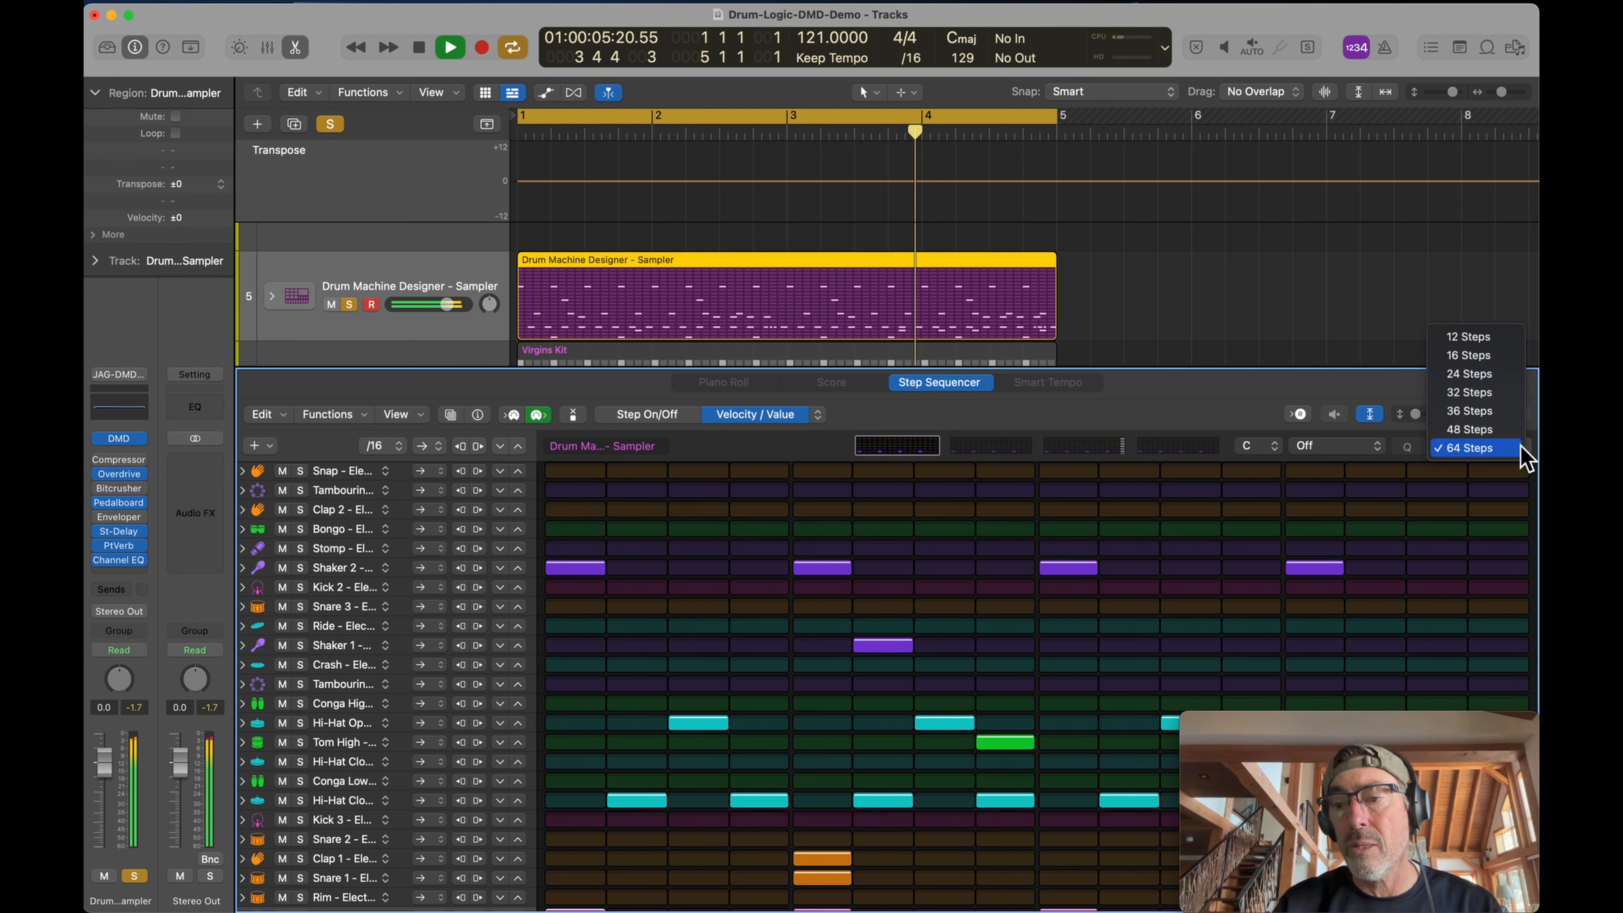
pyautogui.click(1497, 392)
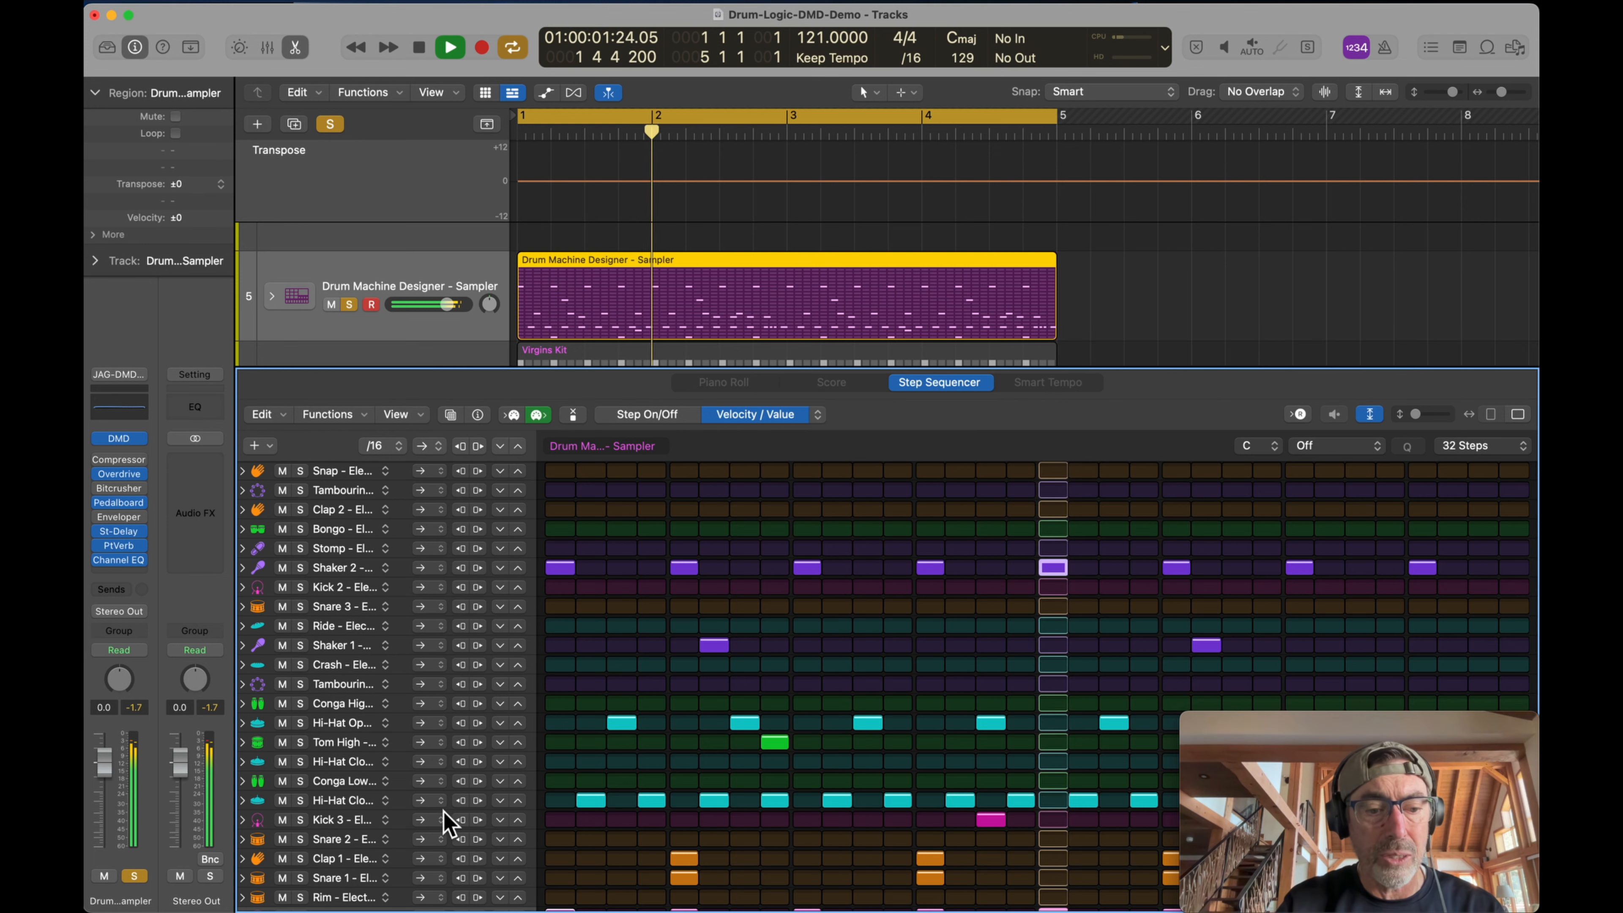
# - Try backward playback on the closed hi-hat row that has active steps, and set the row to ping-pong playback
pyautogui.click(439, 801)
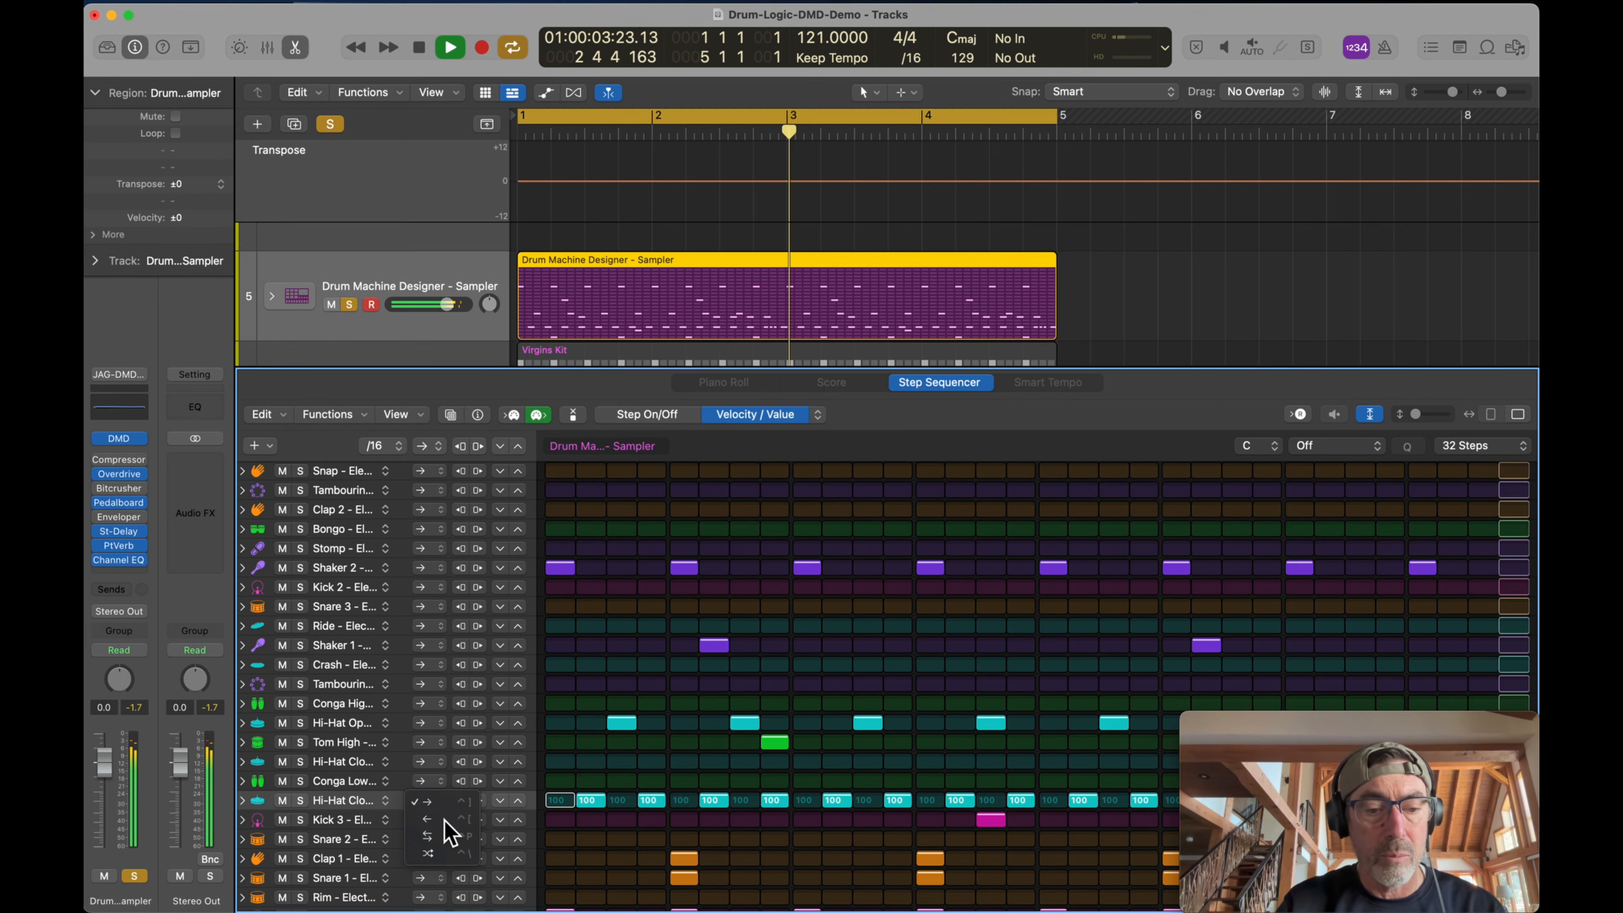
pyautogui.click(446, 822)
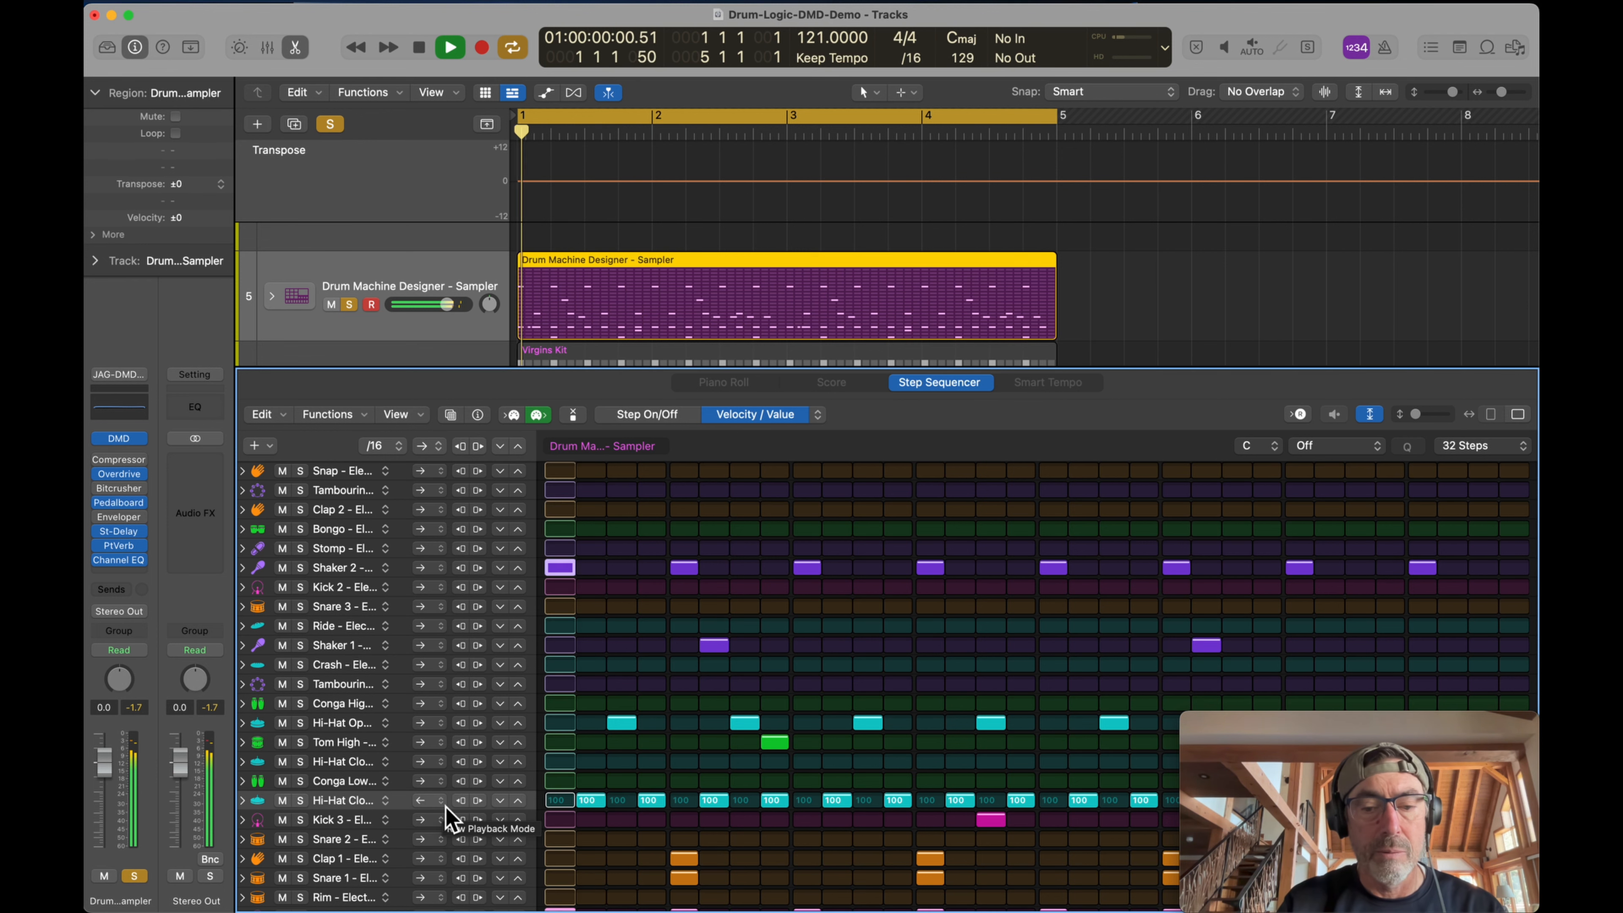
pyautogui.click(441, 804)
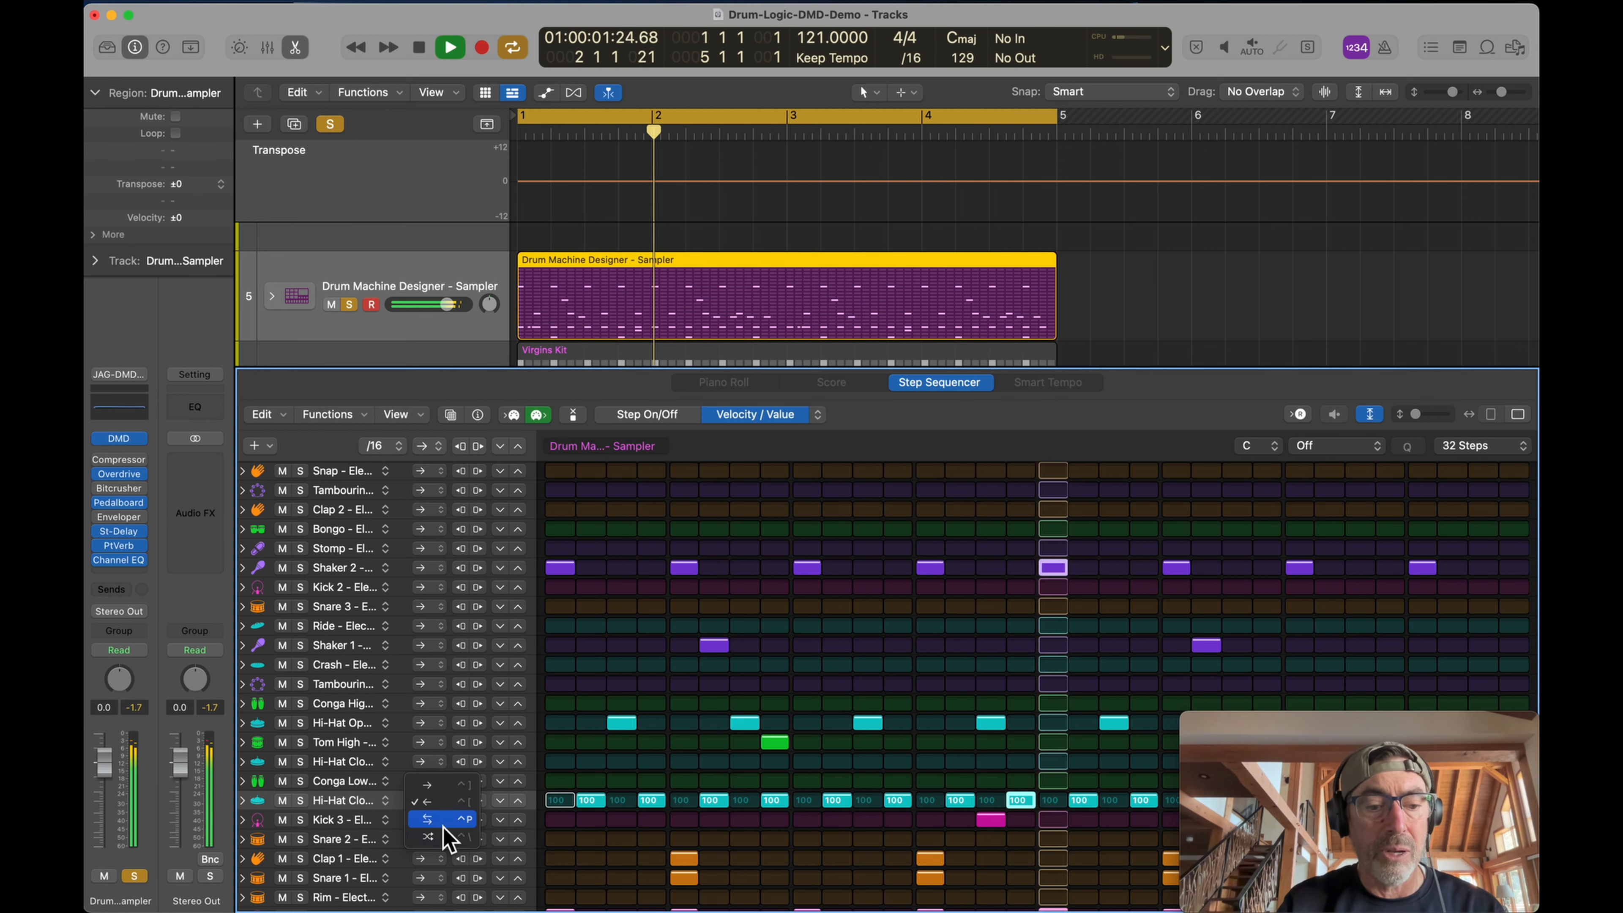
pyautogui.click(443, 824)
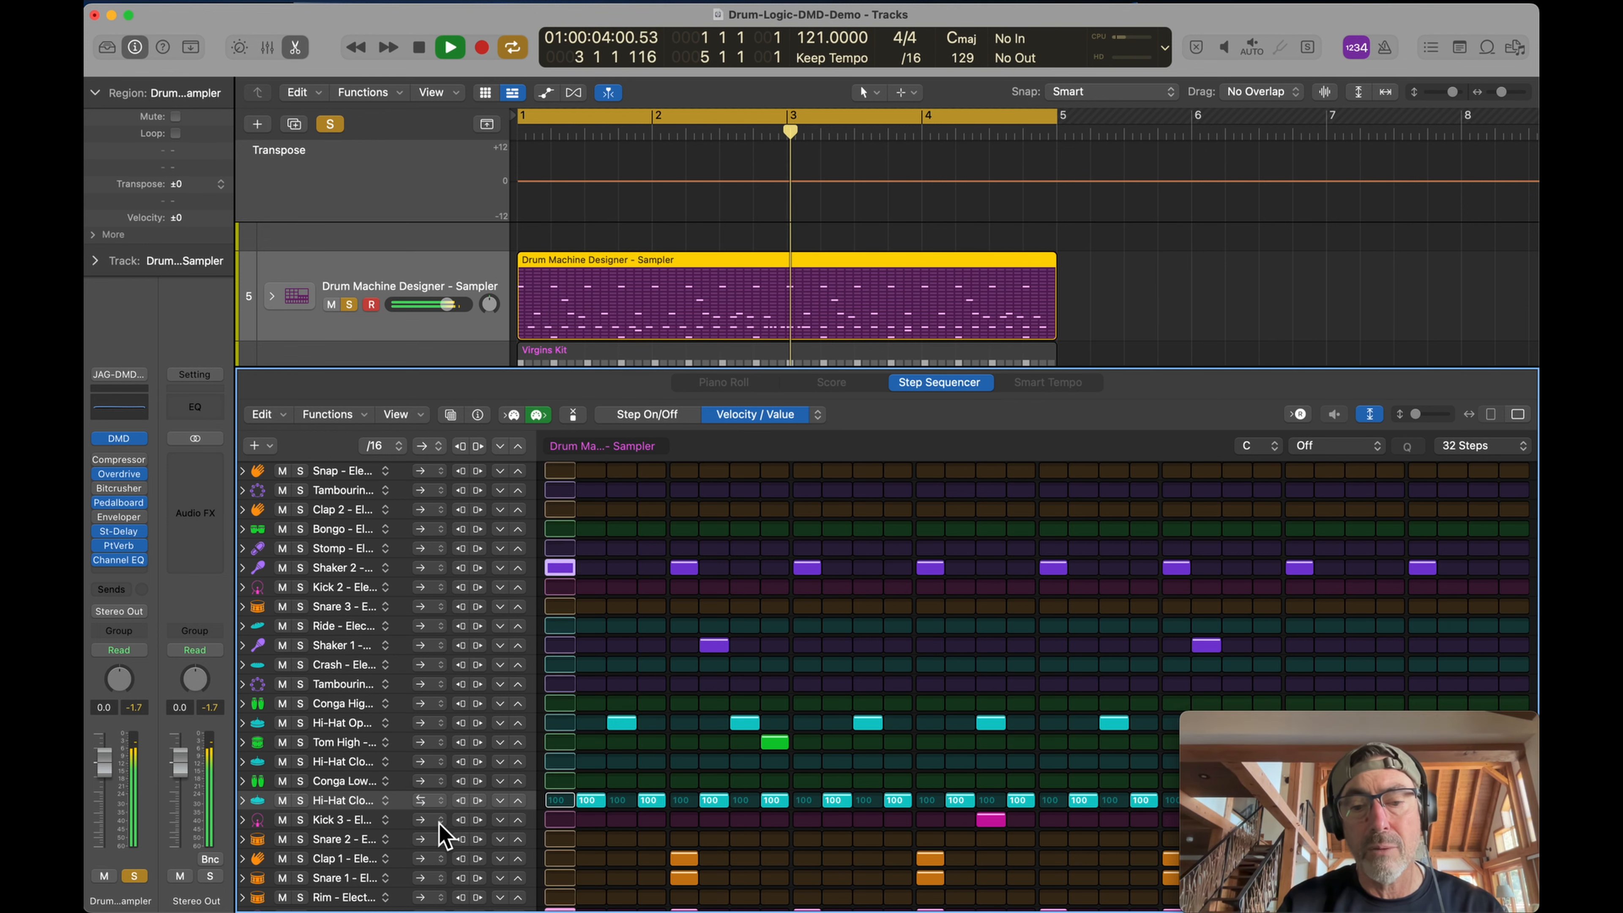
# - Vary several step velocities in the ping-pong closed hi-hat row, audition the row in solo, unsolo it, and stop playback
pyautogui.click(639, 417)
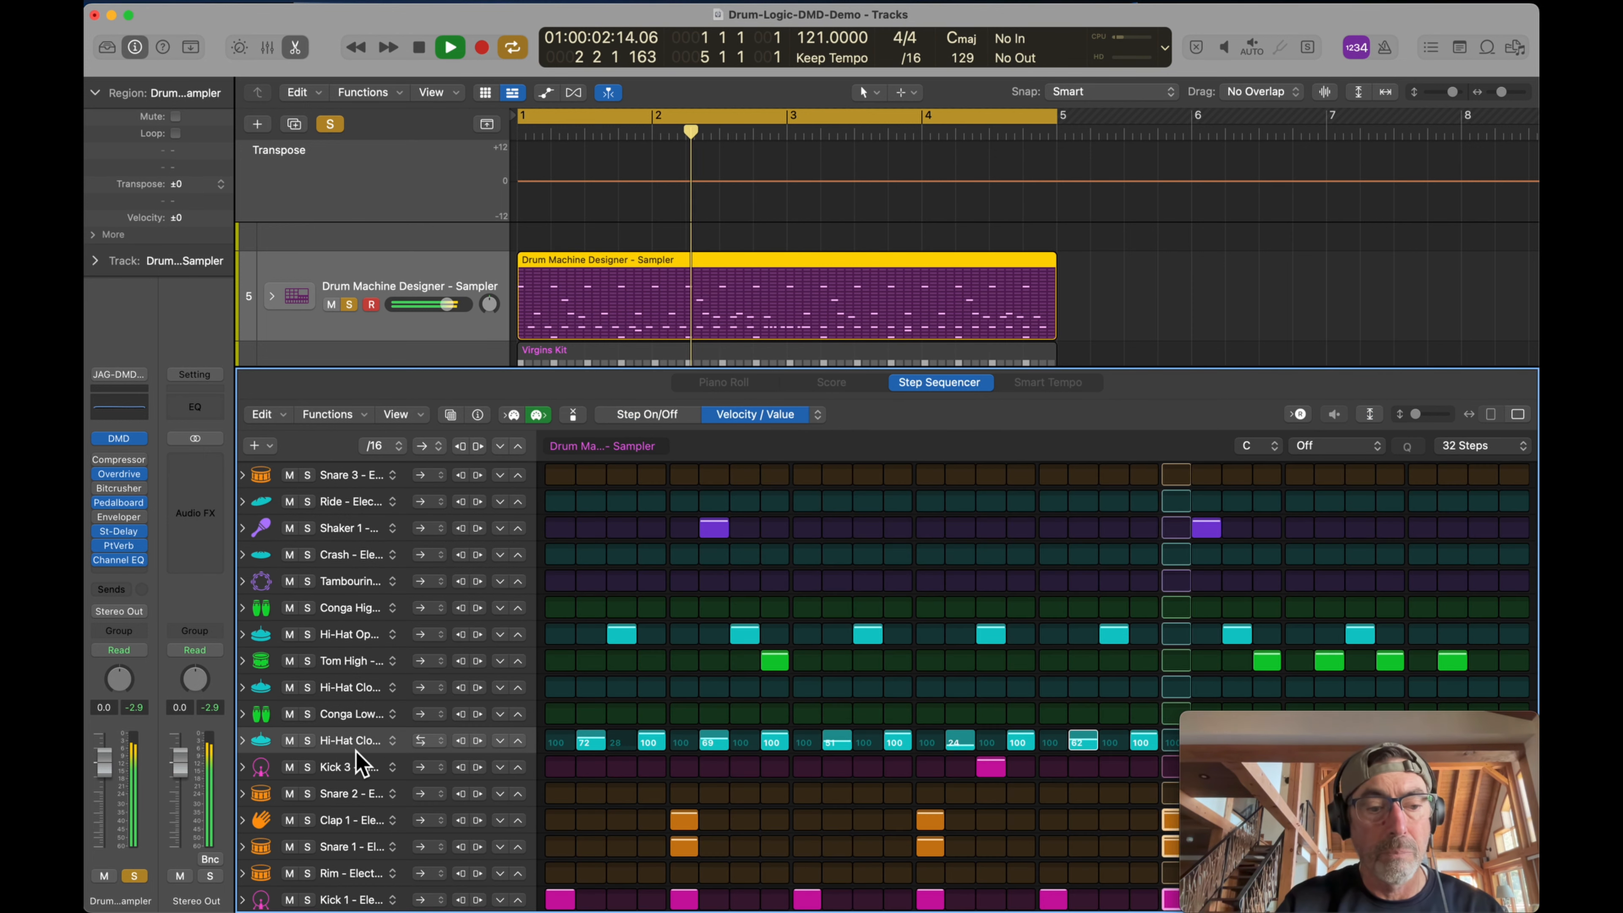
pyautogui.click(308, 741)
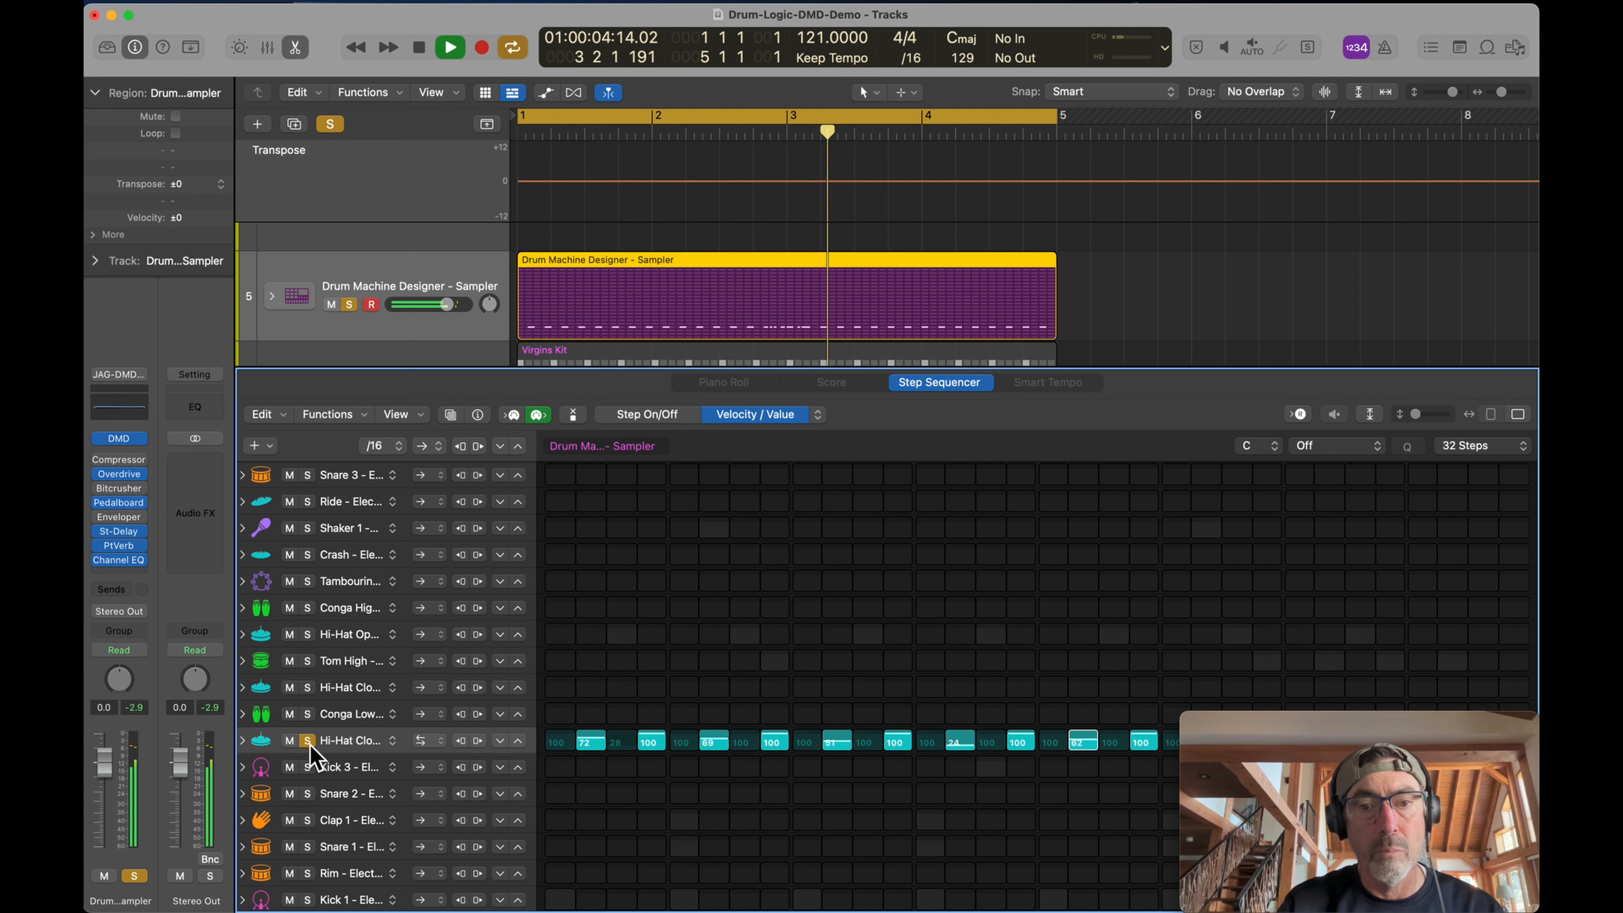
pyautogui.click(307, 741)
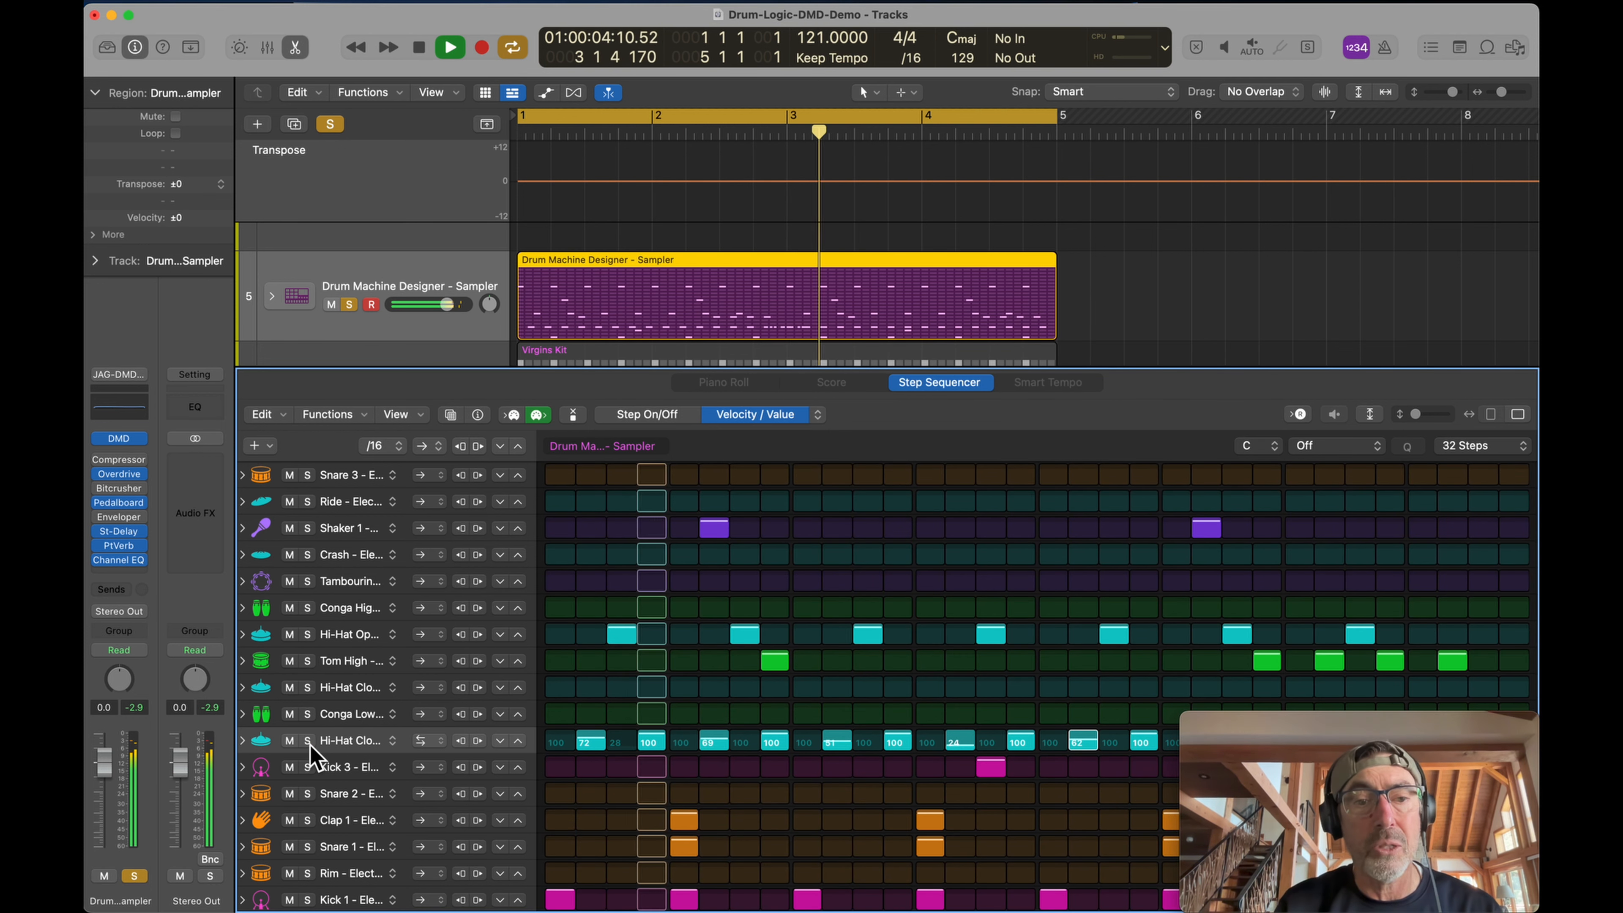
pyautogui.press('space')
# - Close the Step Sequencer and expand the Drum Machine Designer - Sampler track stack to review its individual drum tracks
pyautogui.press('e')
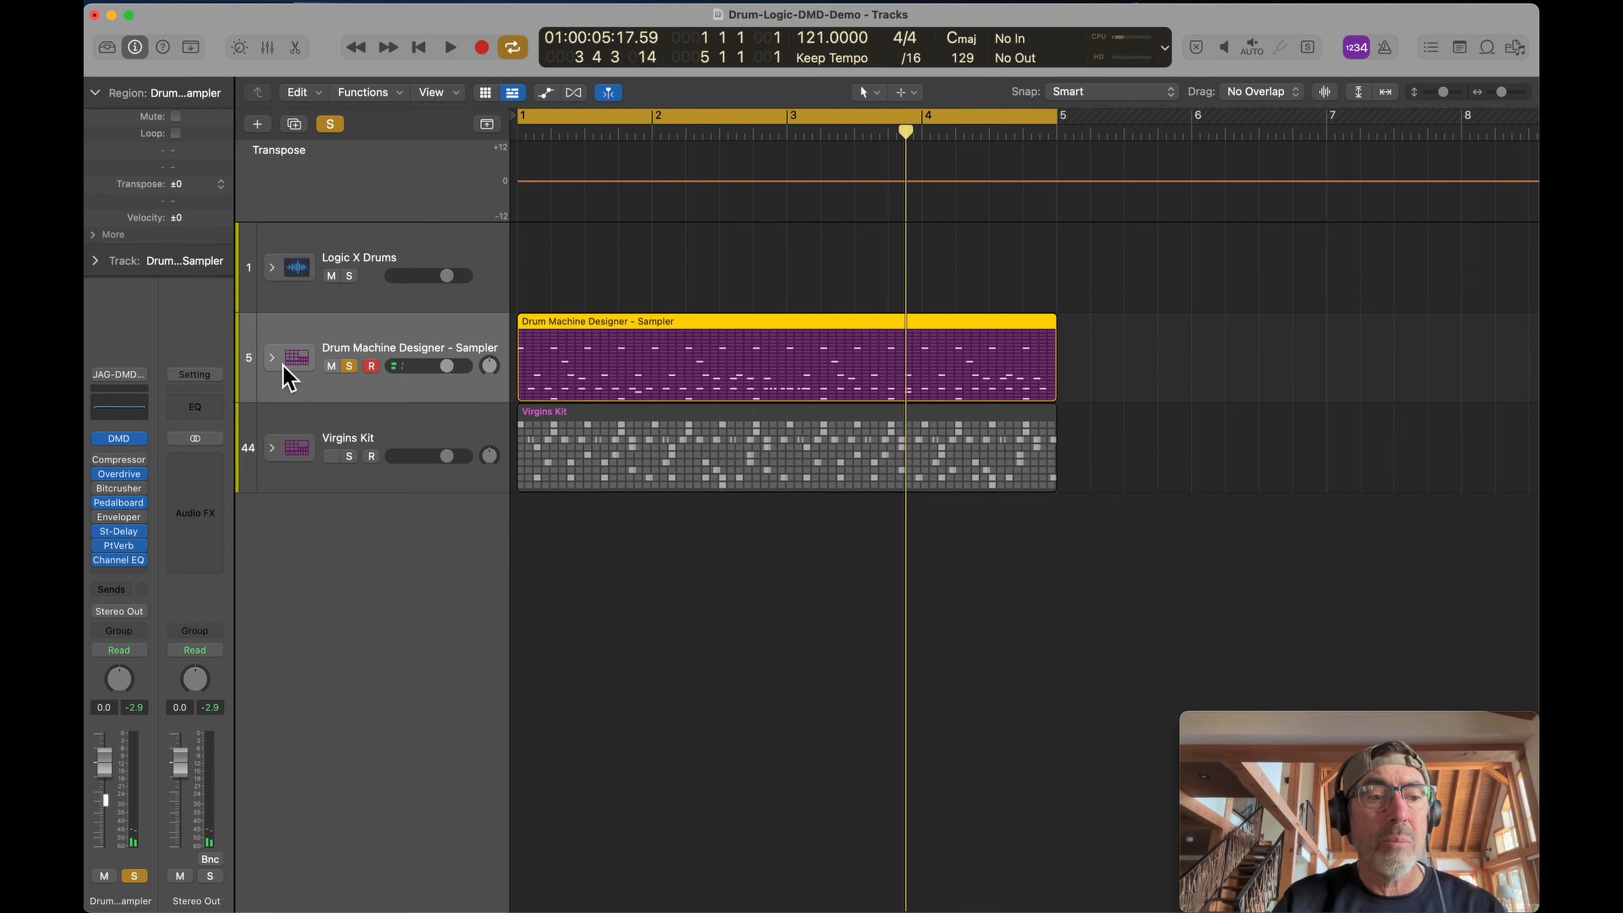
pyautogui.click(272, 359)
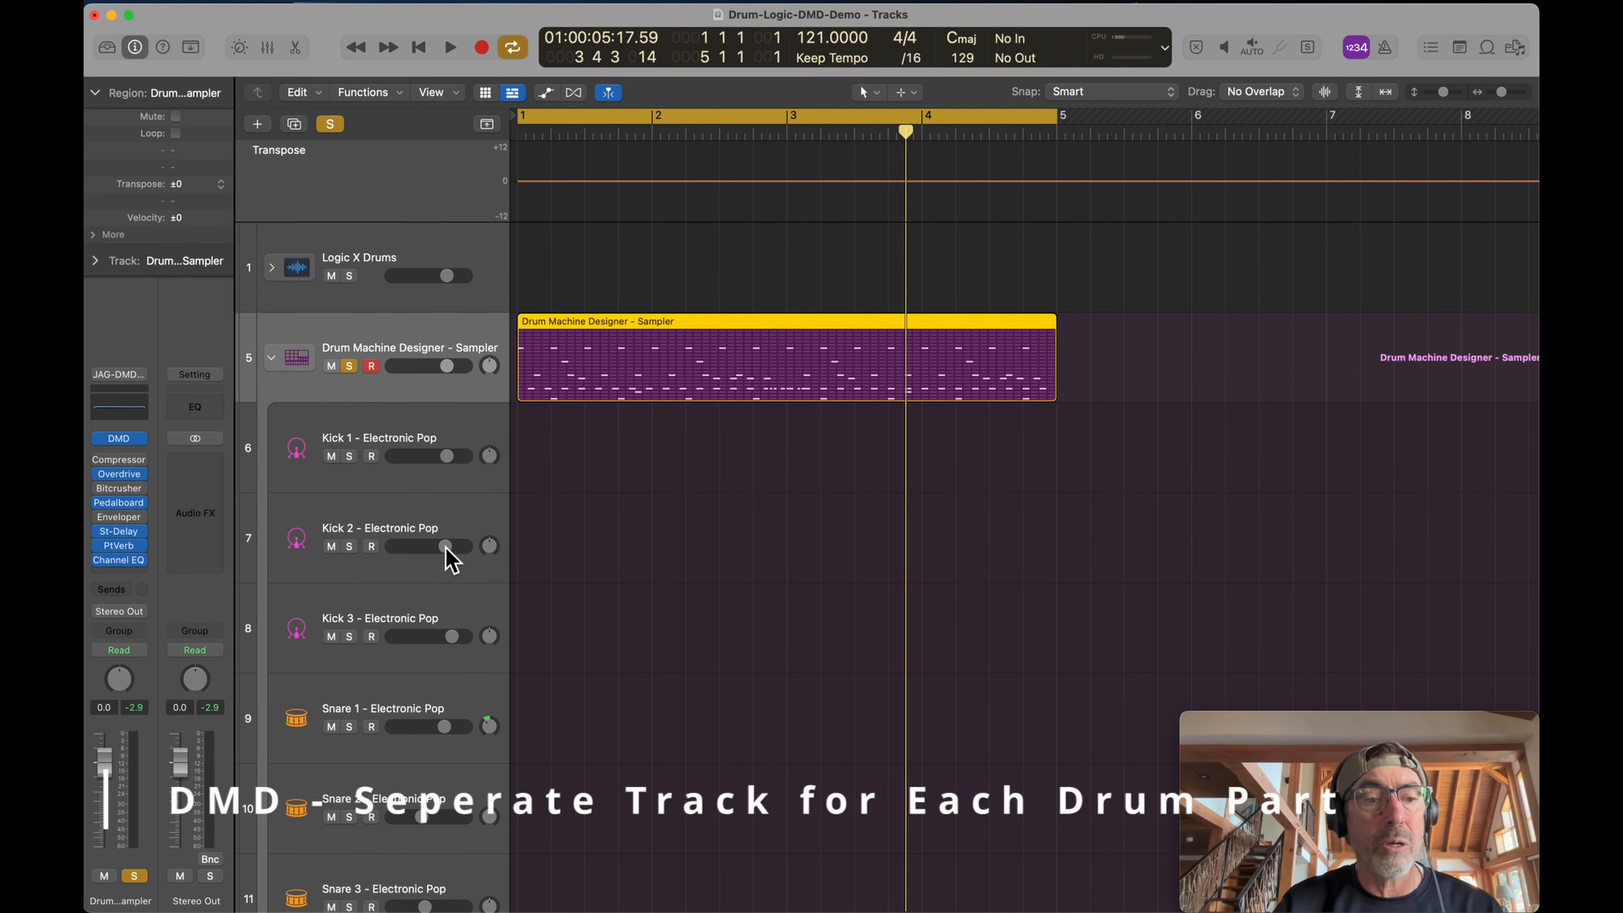
pyautogui.scroll(-10, 419, 713)
pyautogui.scroll(-10, 415, 714)
pyautogui.scroll(-4, 416, 712)
pyautogui.scroll(20, 415, 712)
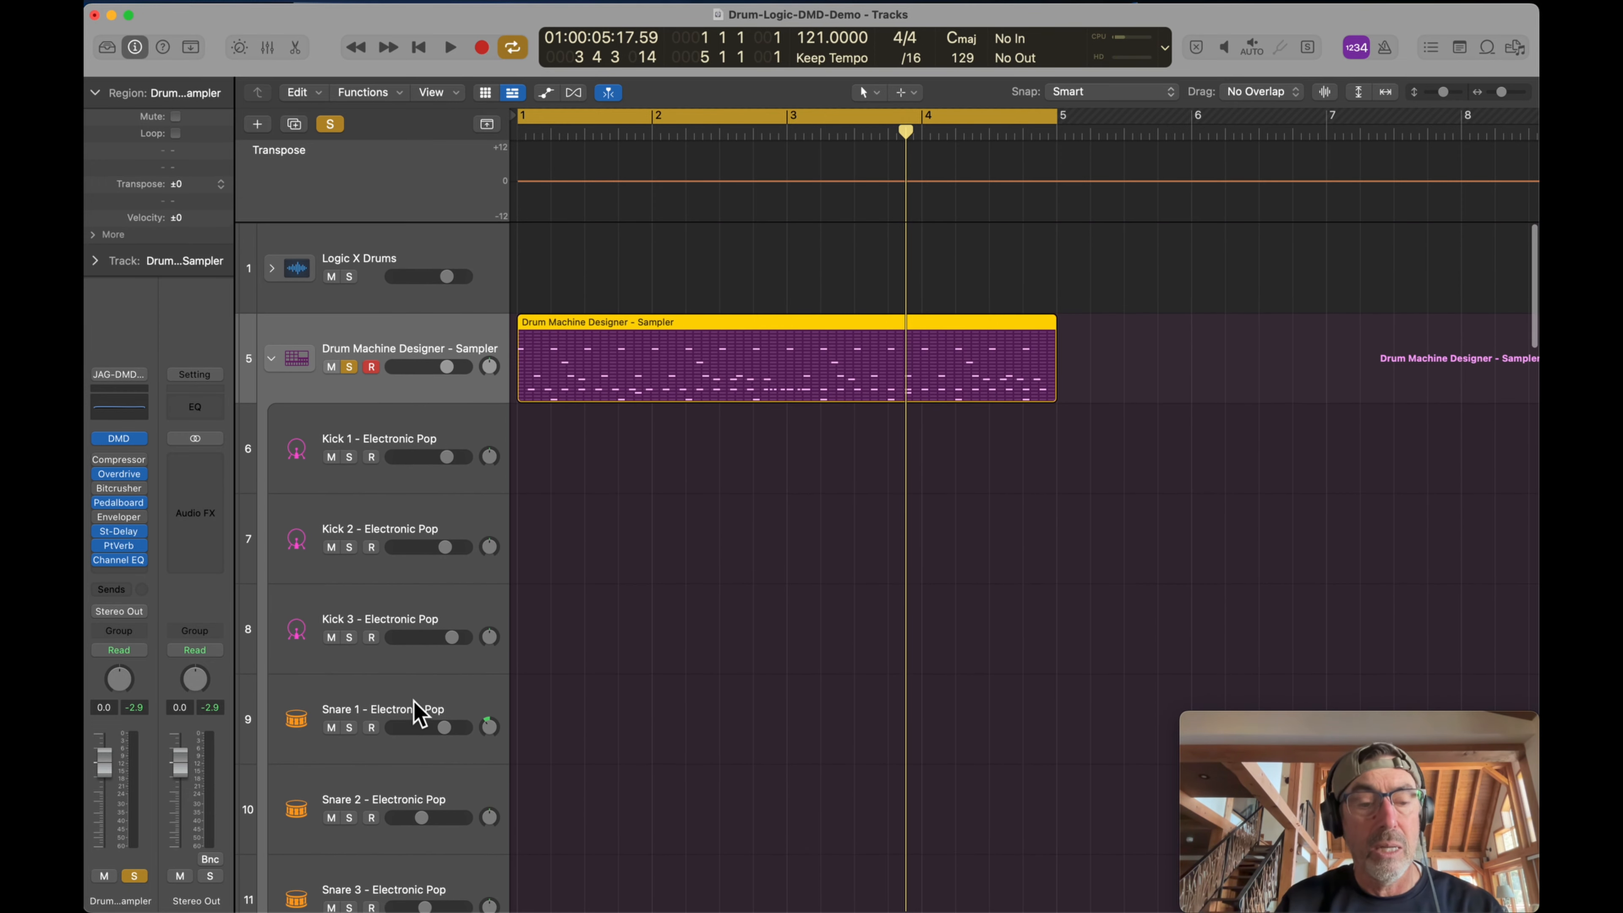
# - Convert the Drum Machine Designer - Sampler pattern region to a MIDI region
pyautogui.press('super+Up')
pyautogui.press('super+Up')
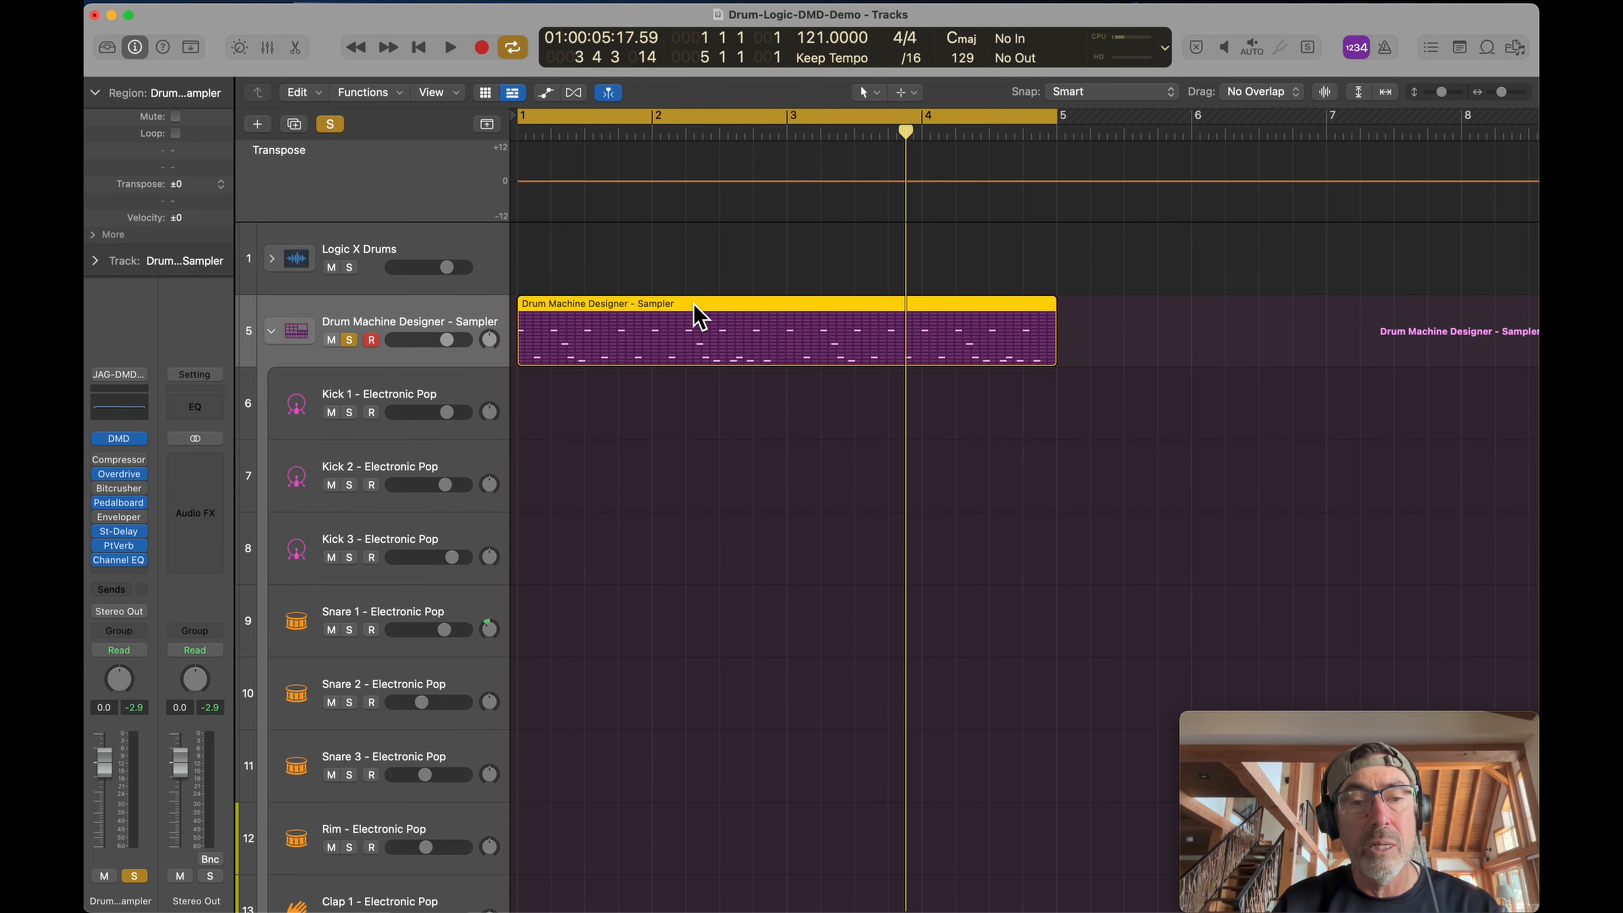
pyautogui.rightClick(694, 306)
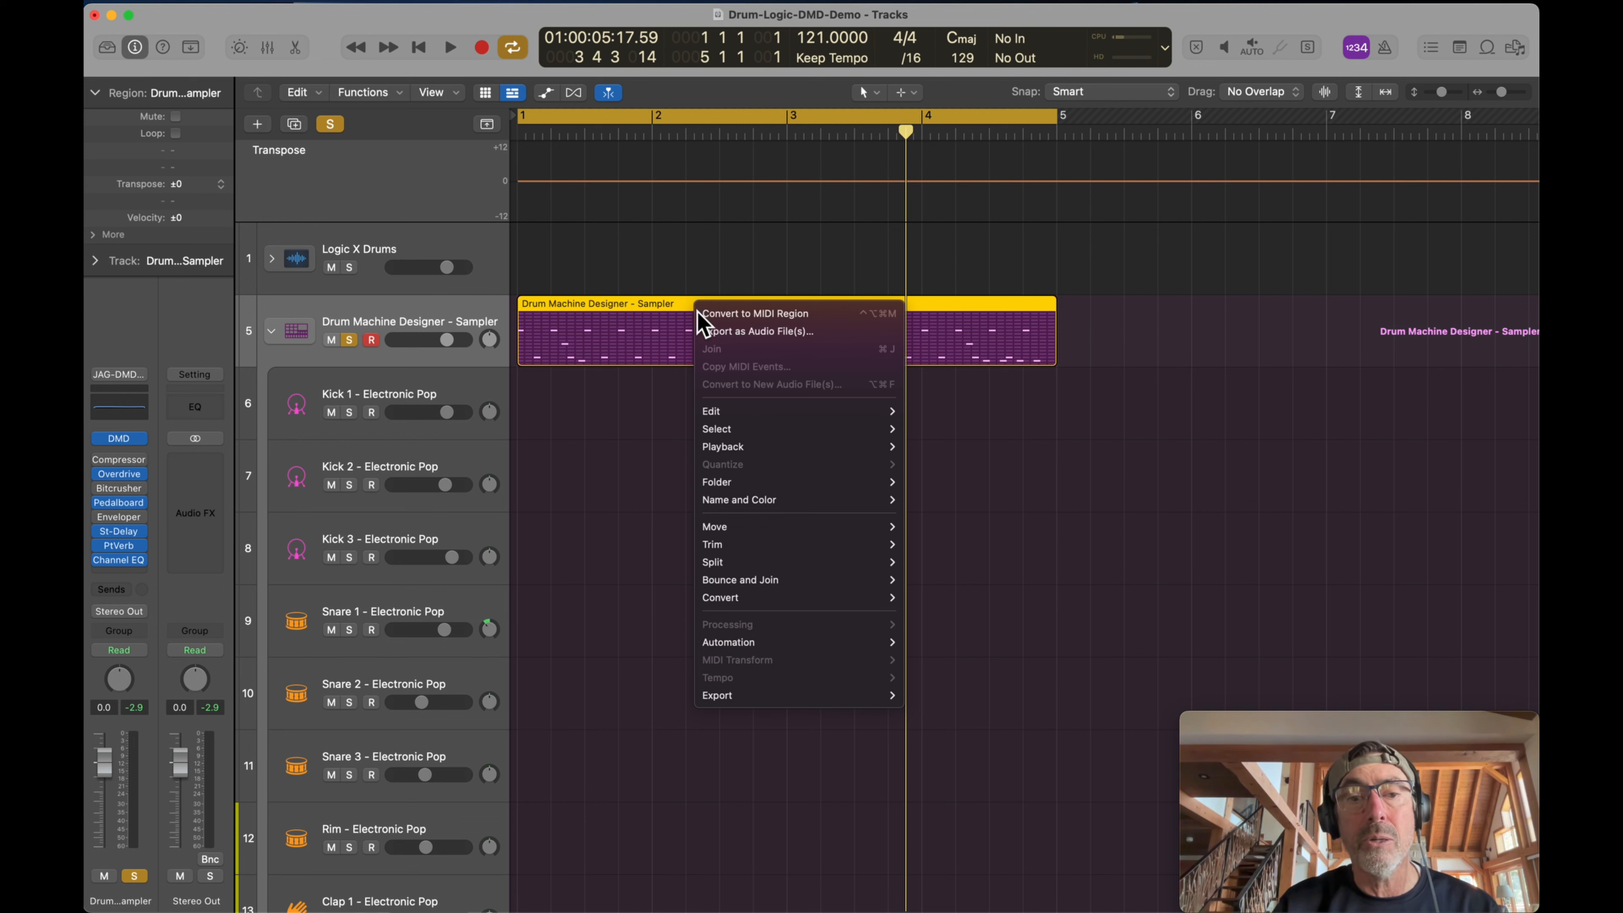
pyautogui.click(755, 313)
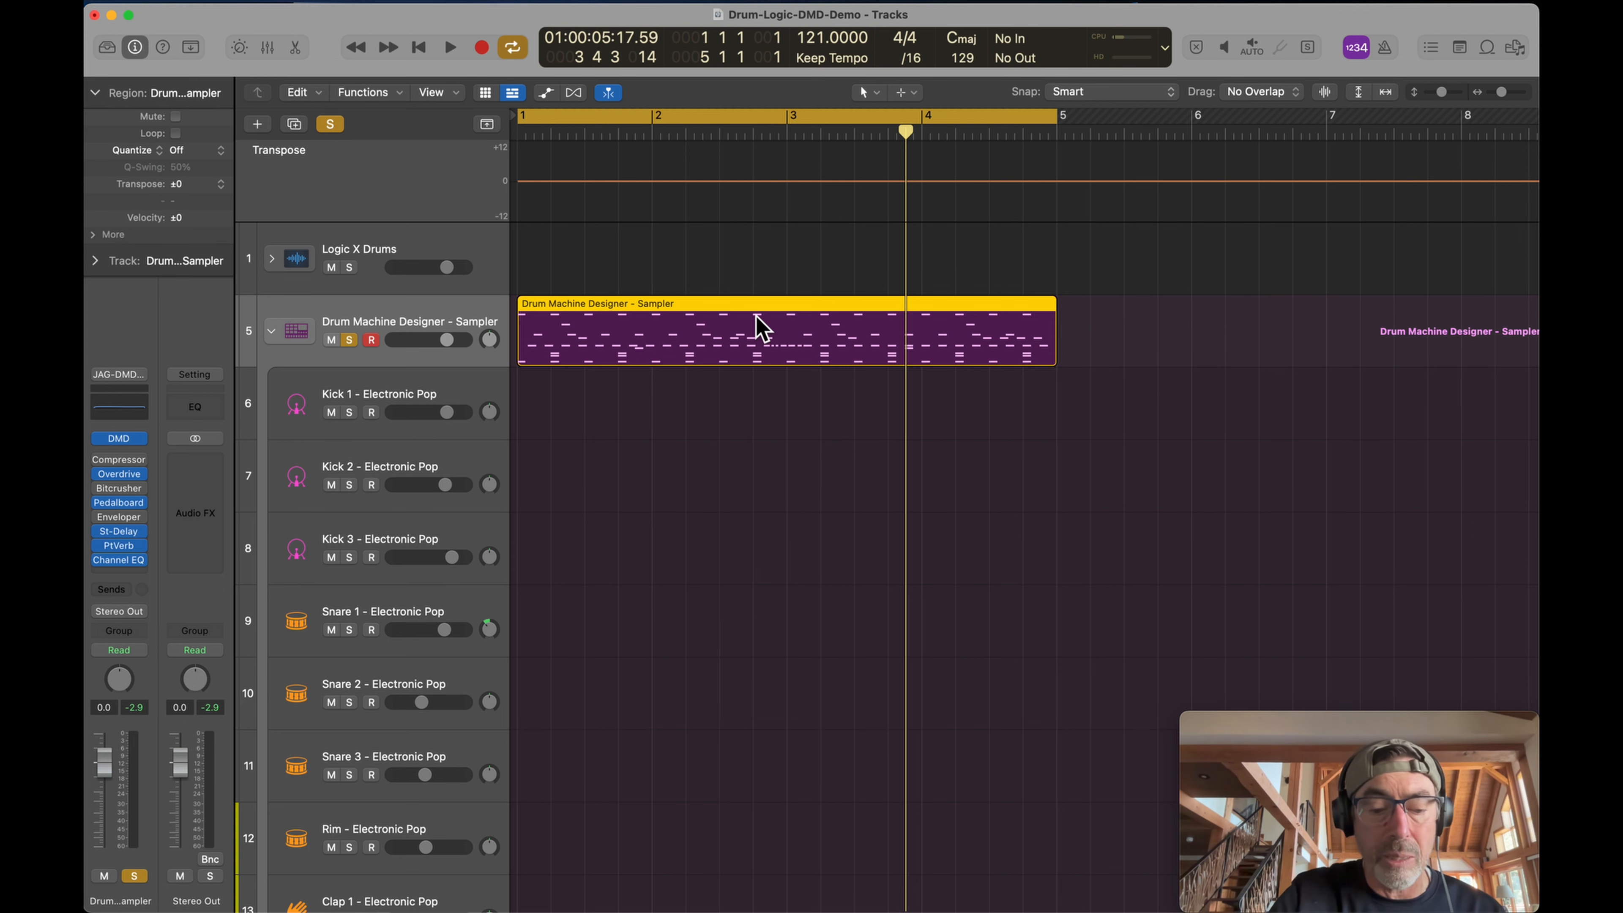
# - Separate the converted Drum Machine Designer - Sampler region's MIDI events by note pitch and review the regions on the individual drum tracks
pyautogui.press('e')
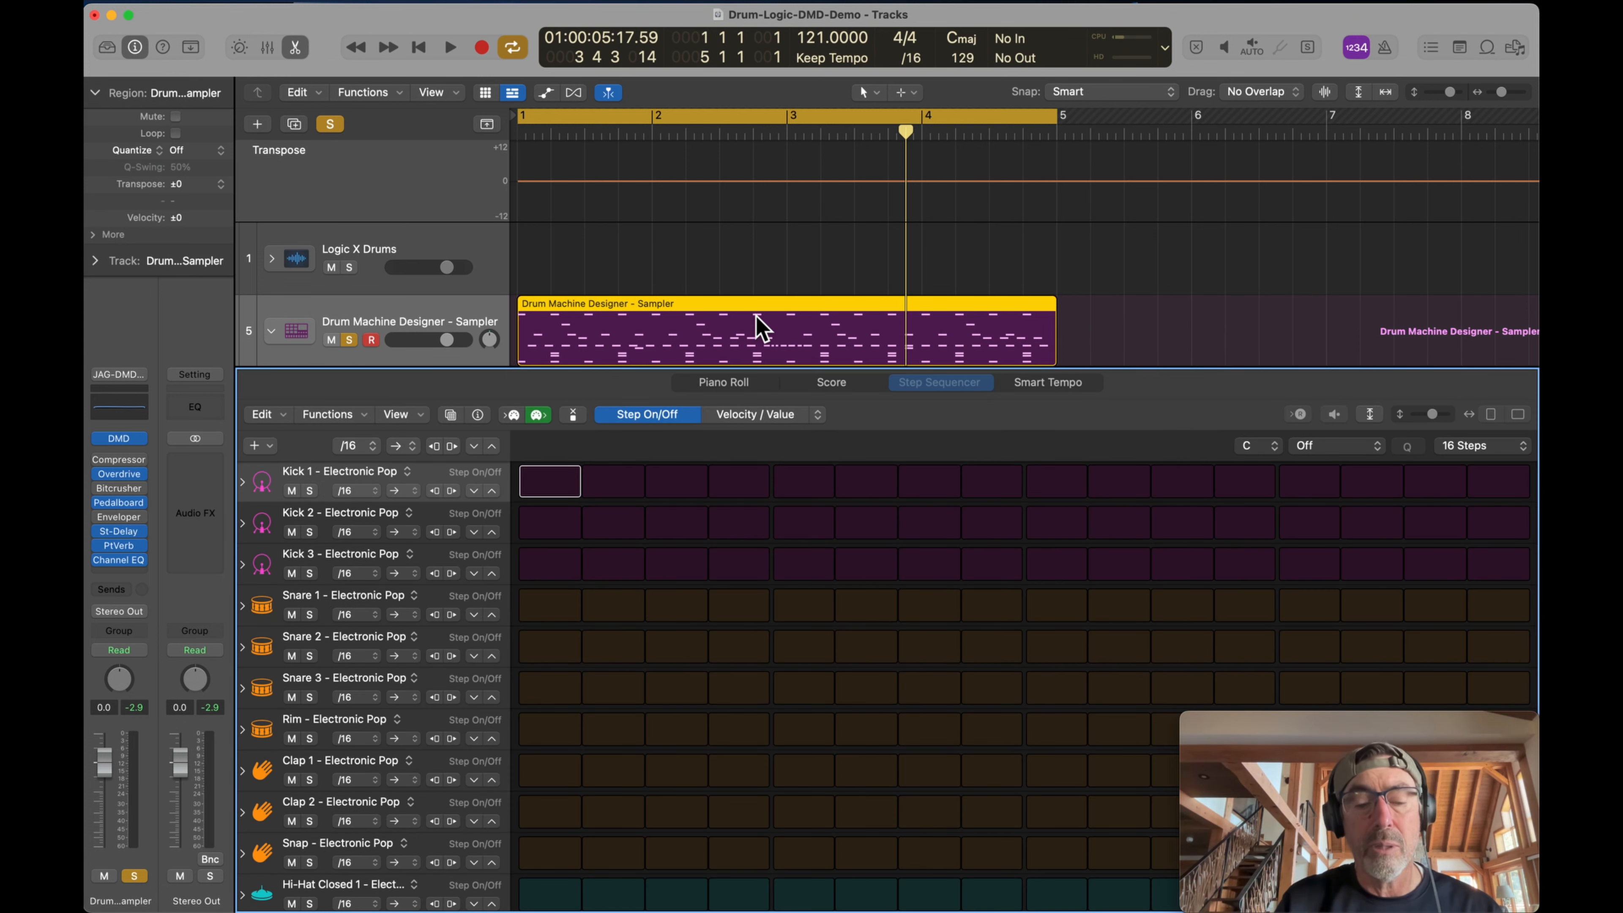
pyautogui.press('e')
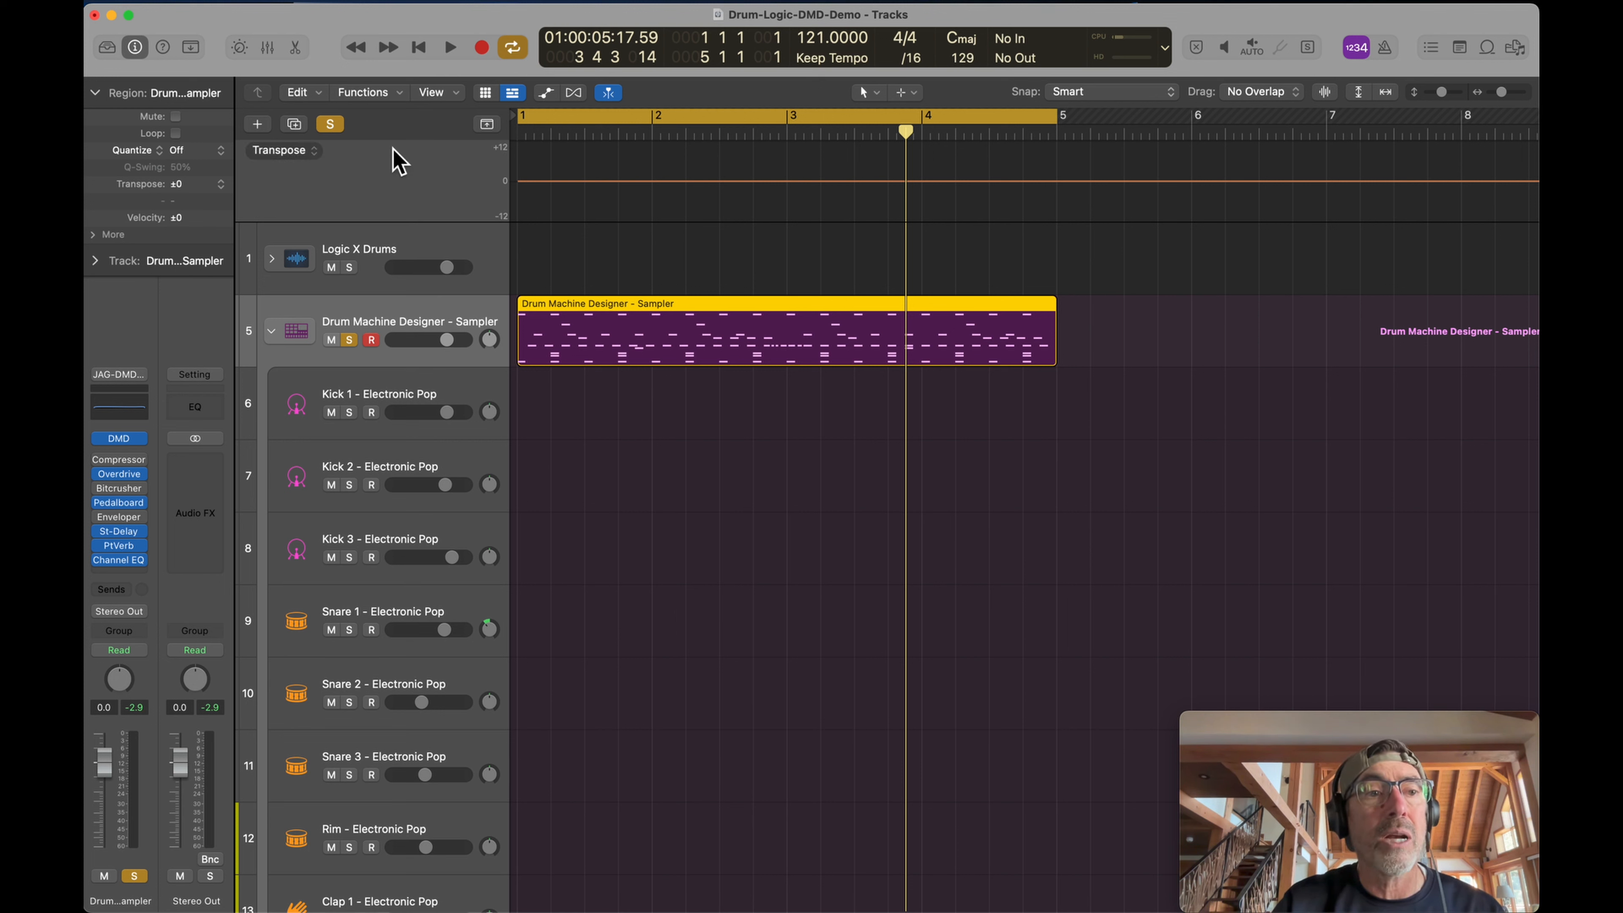
pyautogui.click(246, 7)
pyautogui.moveTo(346, 526)
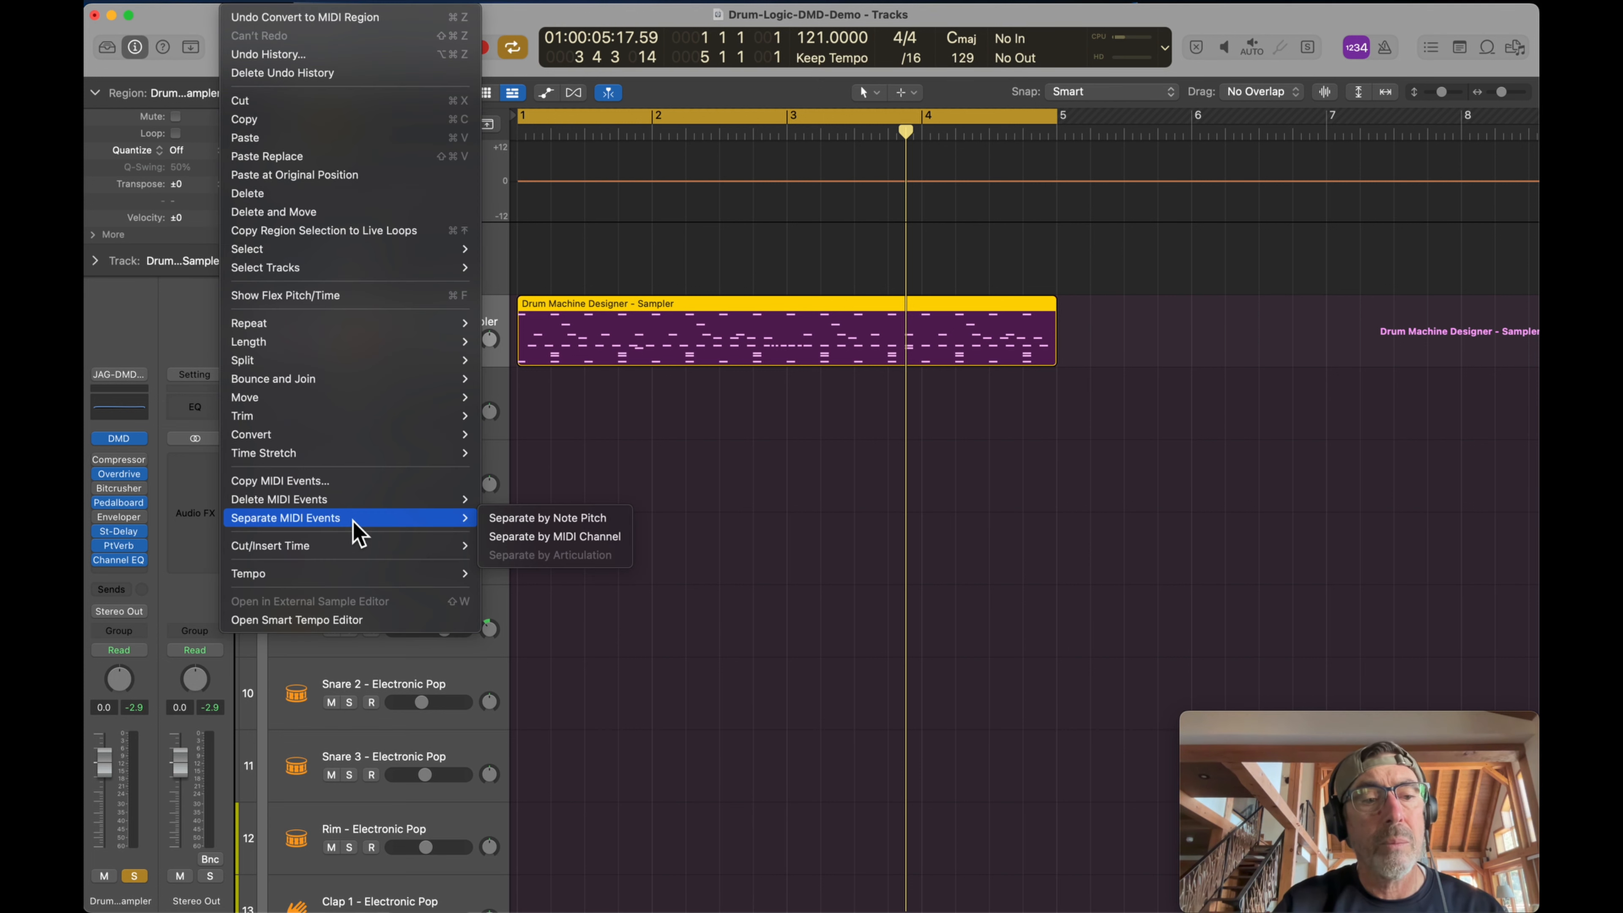
pyautogui.click(564, 526)
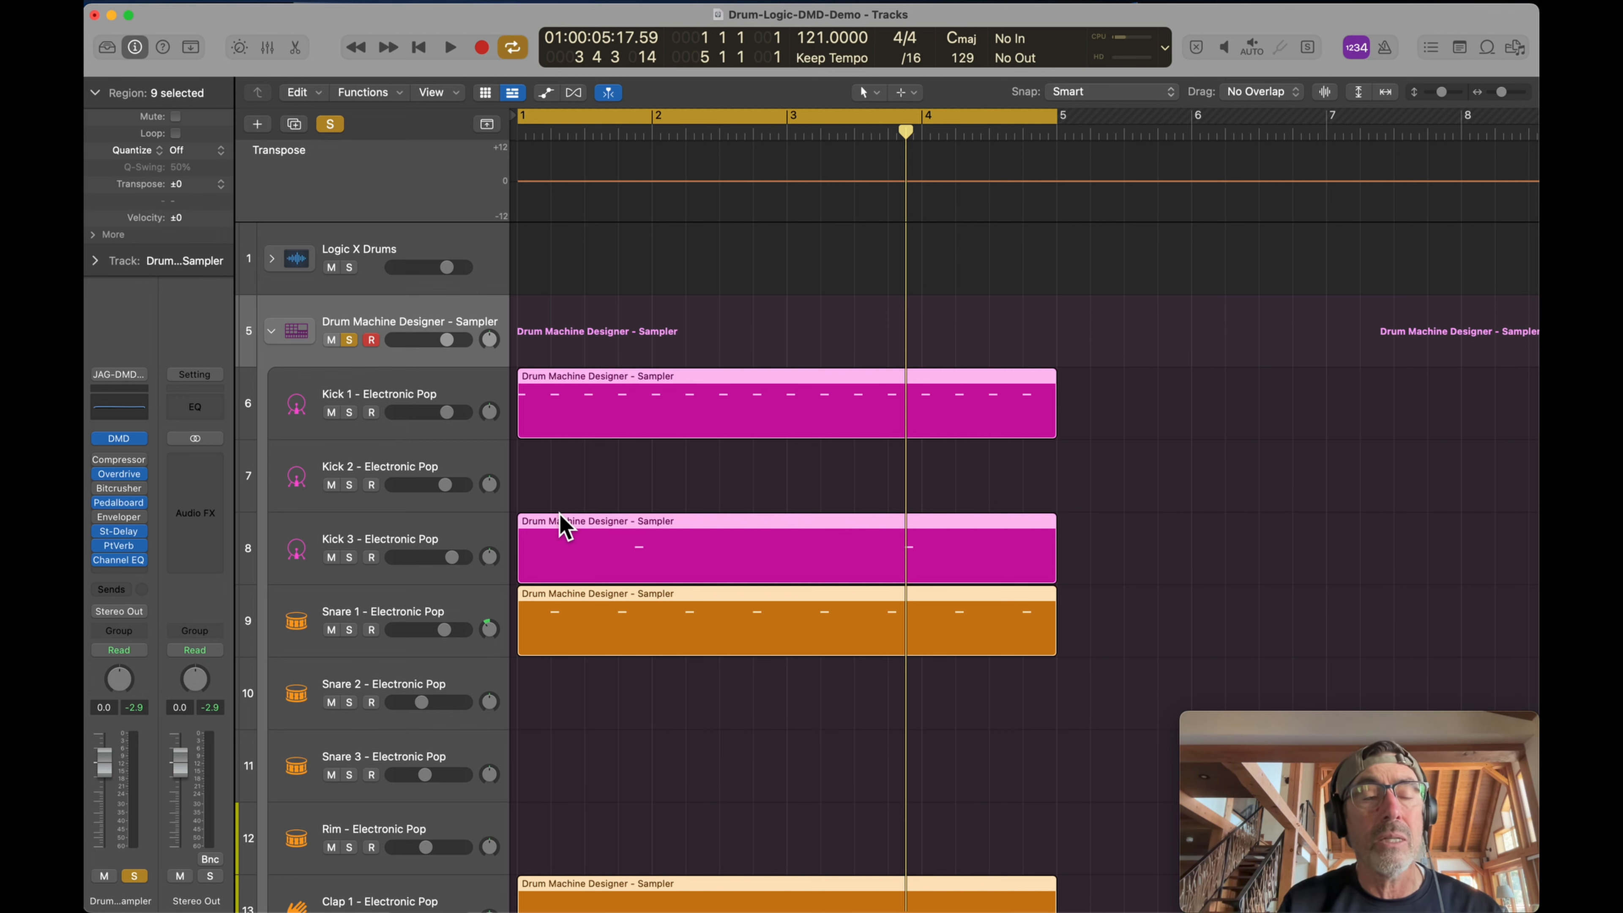
pyautogui.scroll(-5, 710, 483)
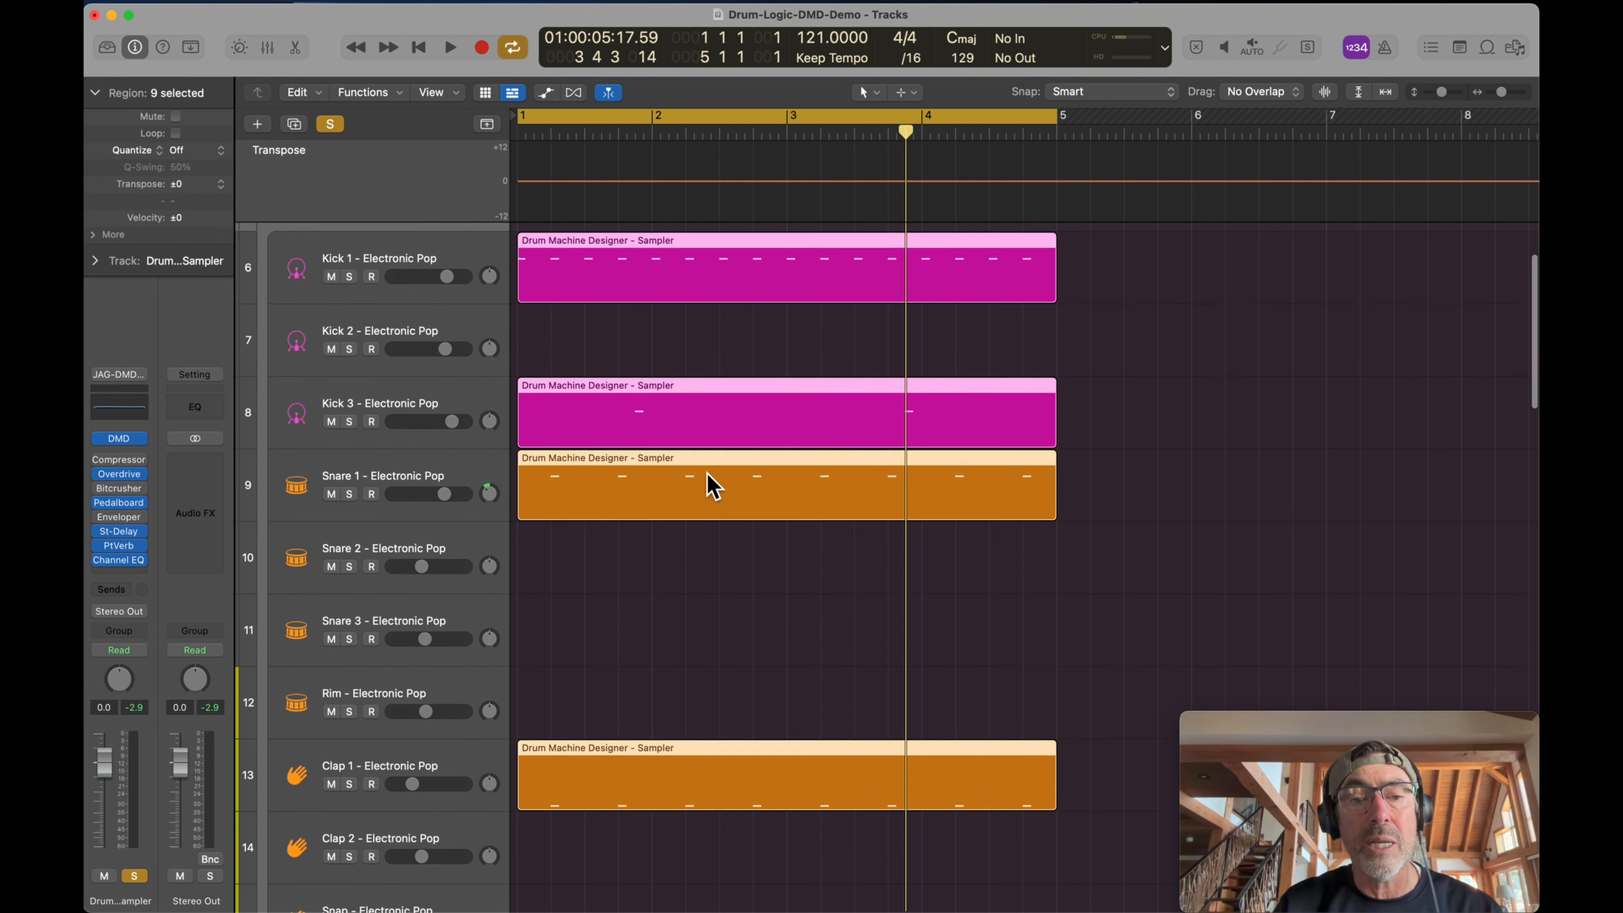
pyautogui.scroll(5, 709, 483)
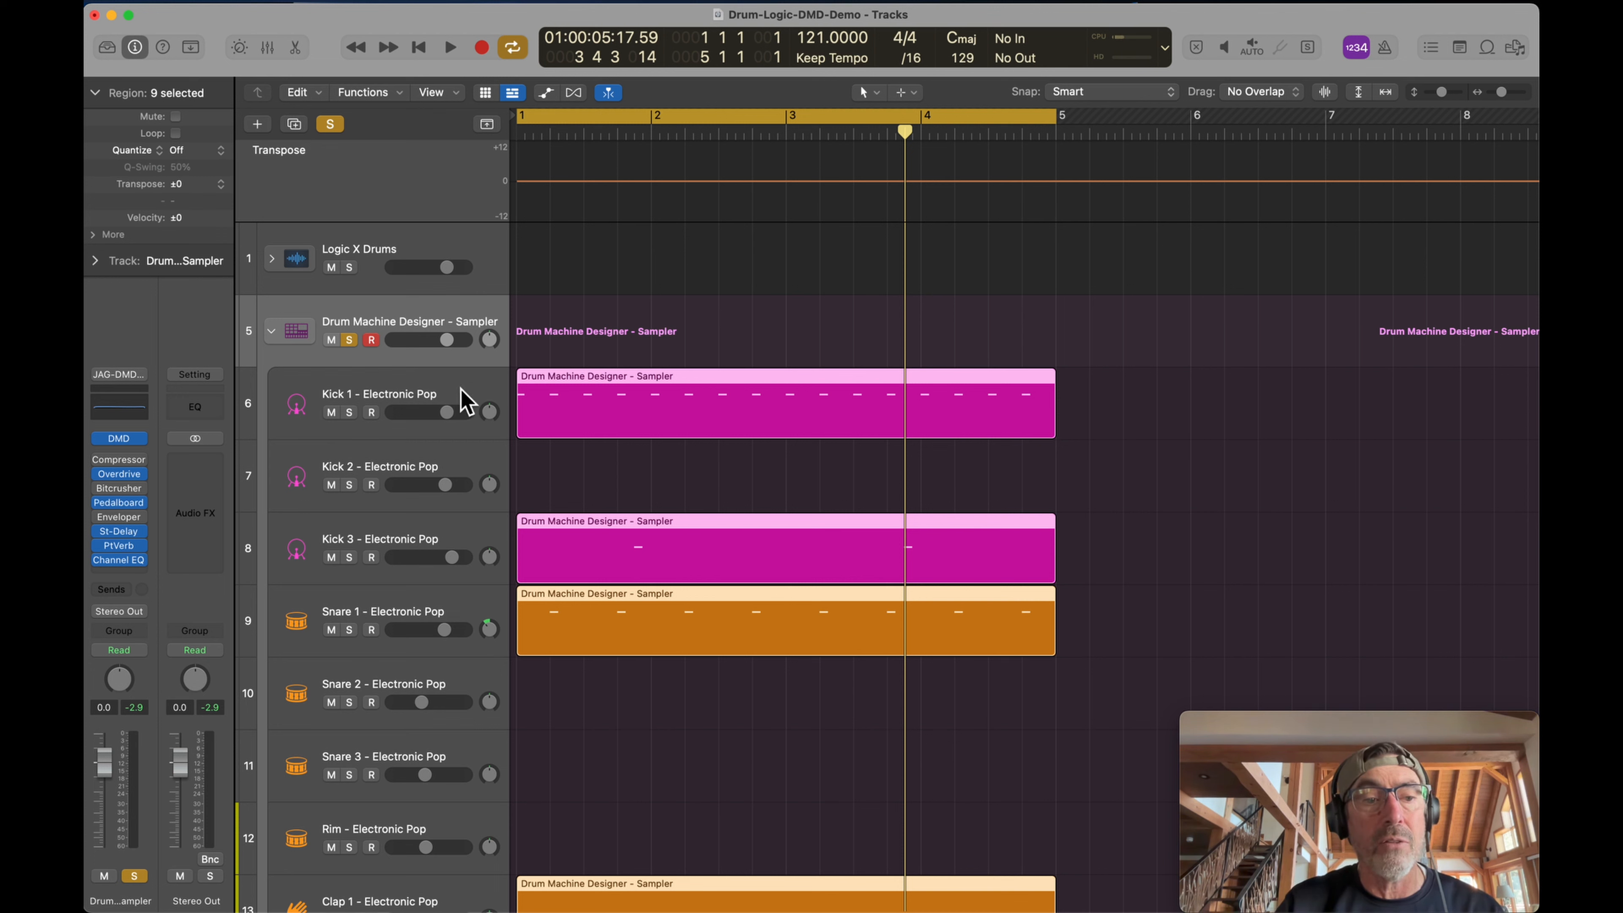
# - Inspect the Kick 1 - Electronic Pop region's notes in the Piano Roll, close the editor, and look over the separated drum regions
pyautogui.click(467, 399)
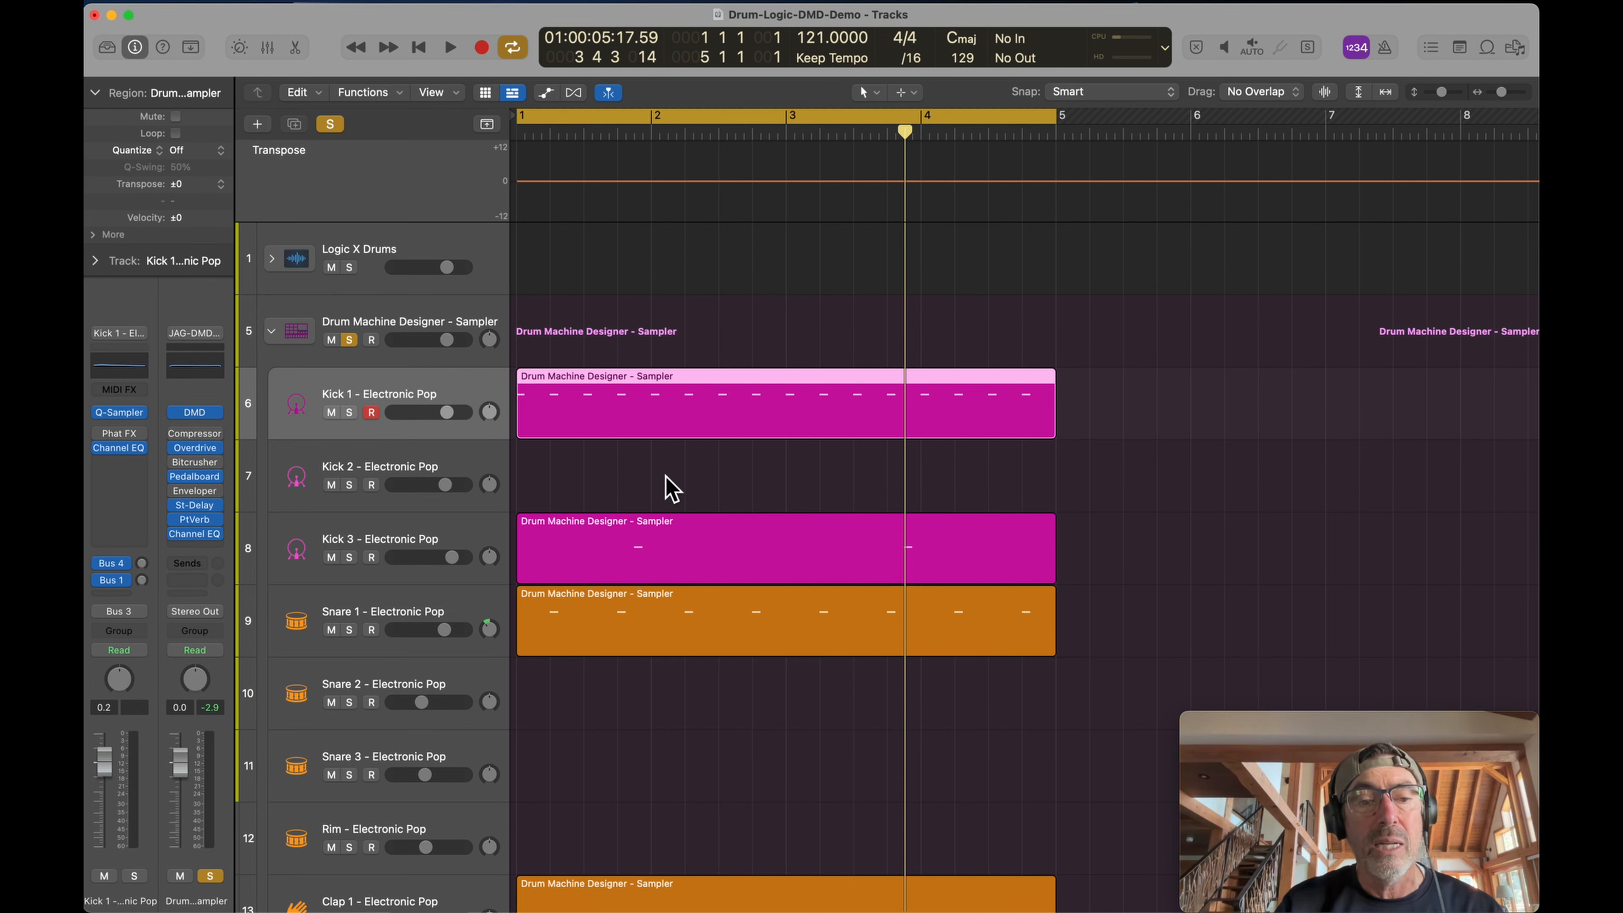
pyautogui.doubleClick(699, 387)
pyautogui.click(738, 384)
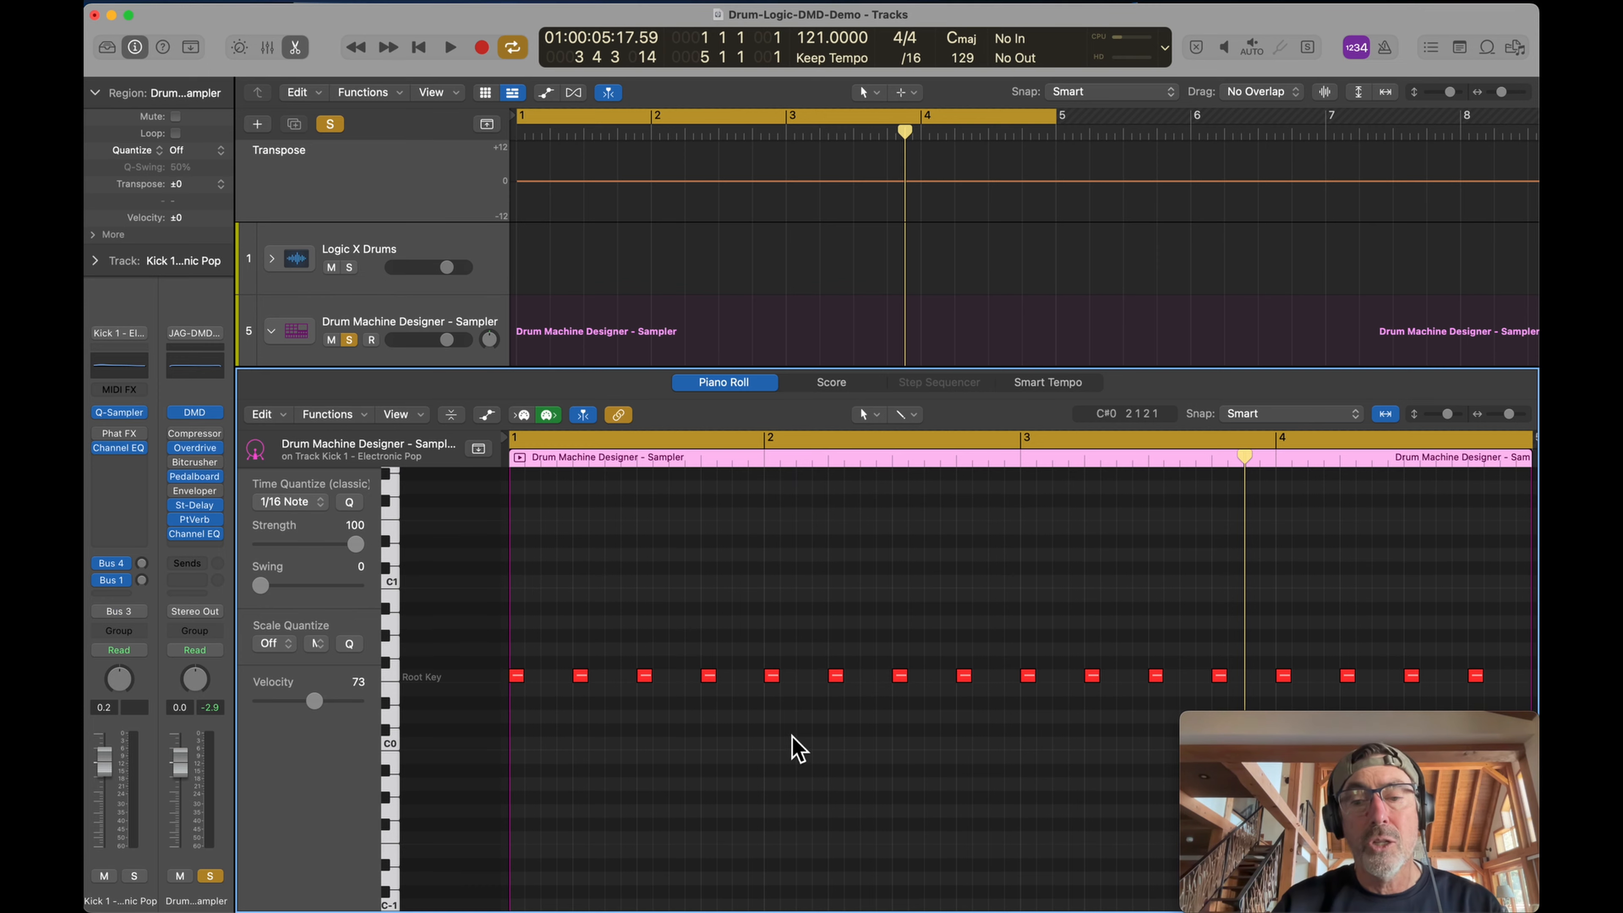
pyautogui.press('e')
pyautogui.scroll(-18, 710, 657)
pyautogui.scroll(20, 716, 671)
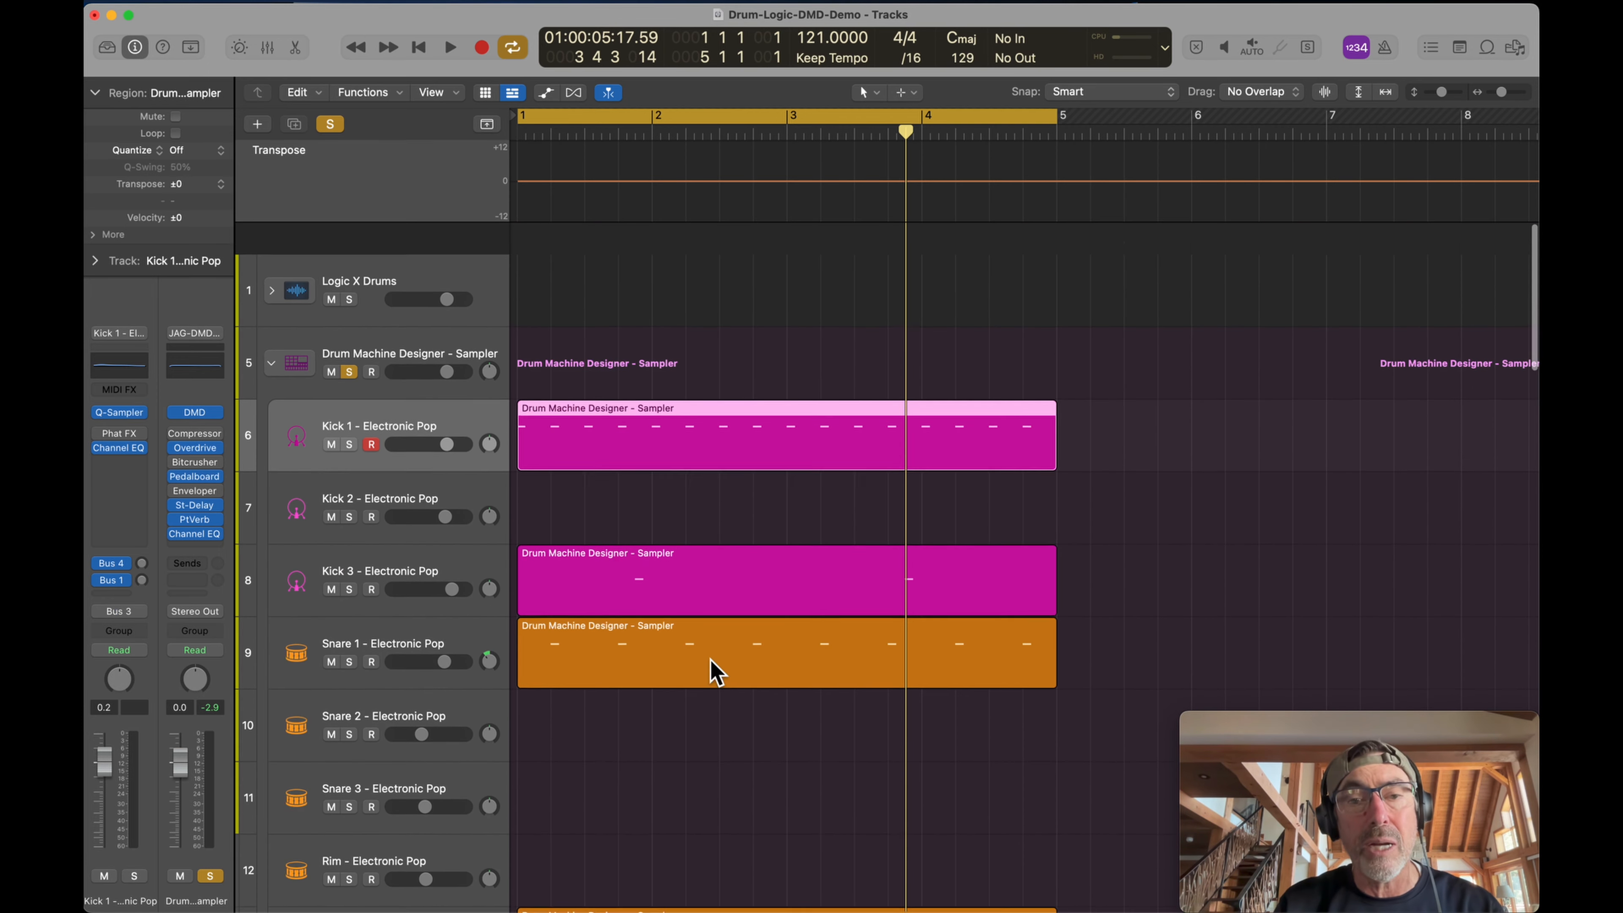